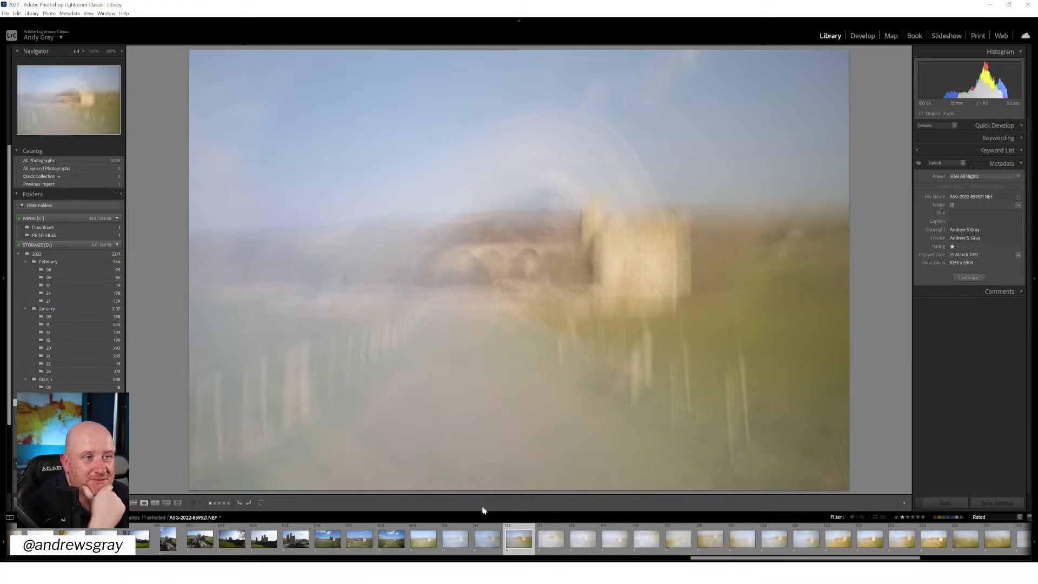
Browse from the sharp photo of the gated path to the castle ruin through the blurred multiple-exposure frames that follow it
left_click(397, 538)
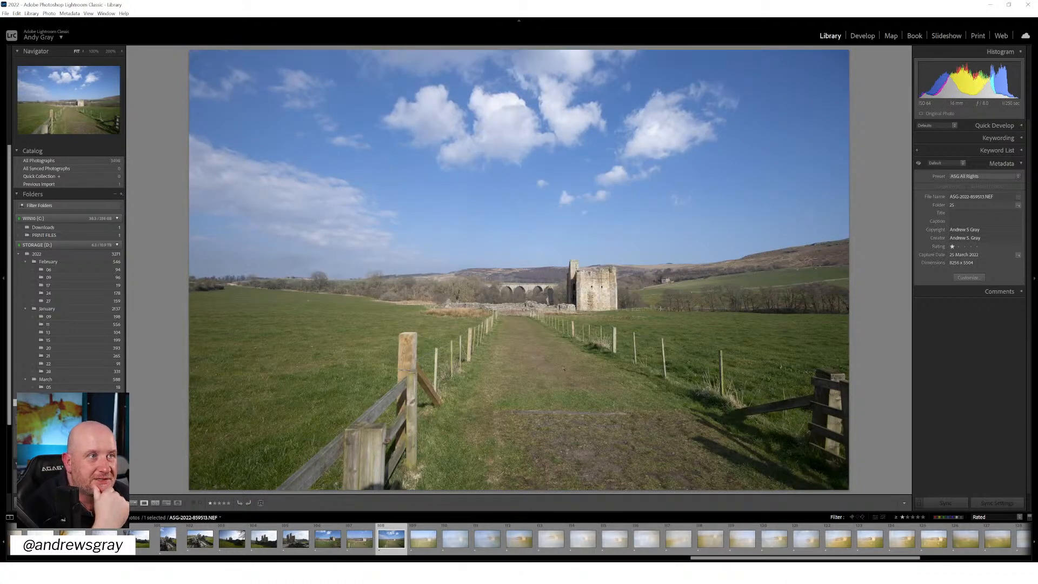
left_click(424, 538)
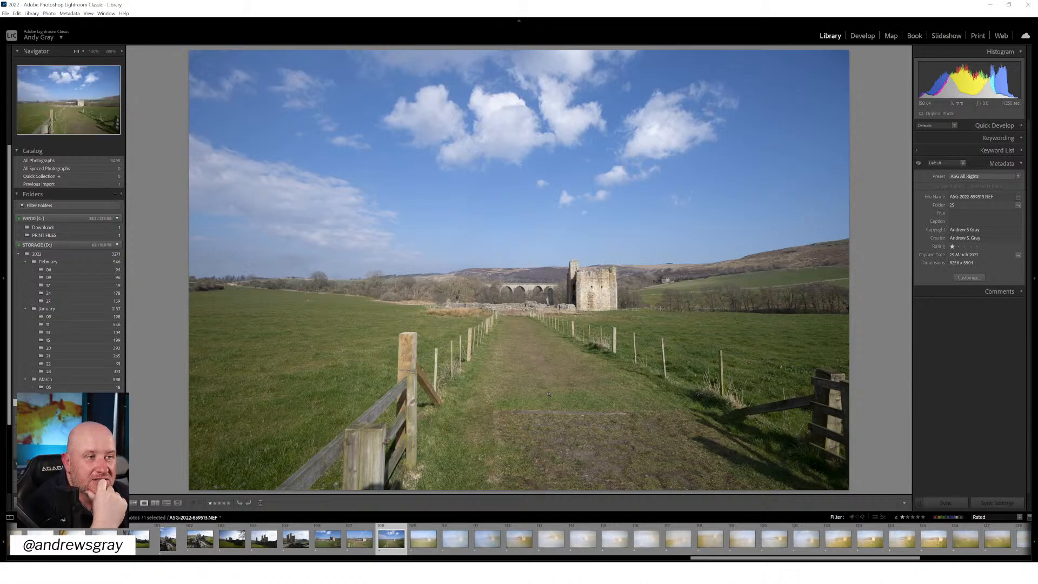
key("Right")
key("Right")
key("Right")
key("Right")
key("Right")
key("Right")
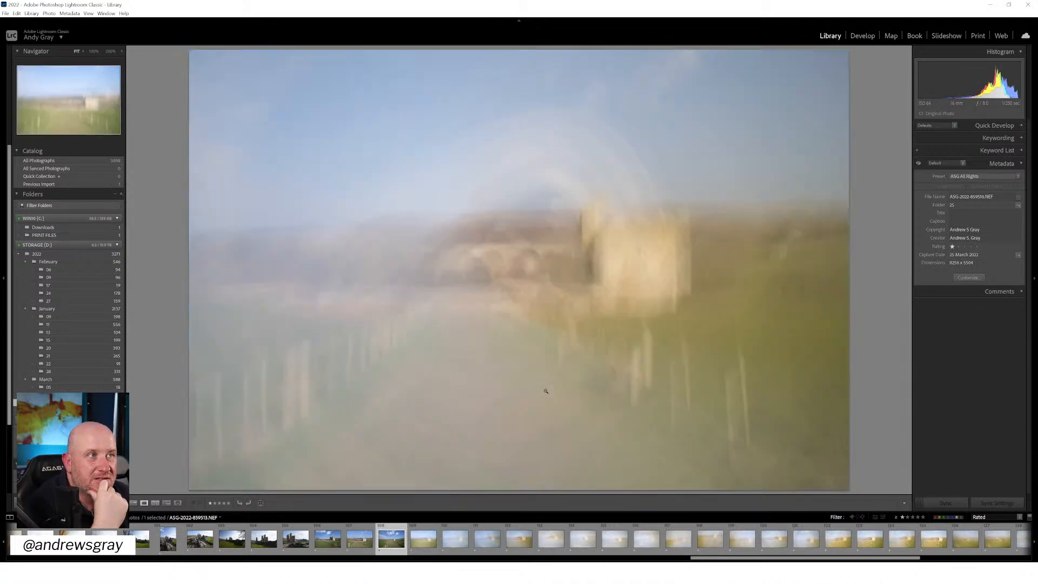
key("Right")
key("Right")
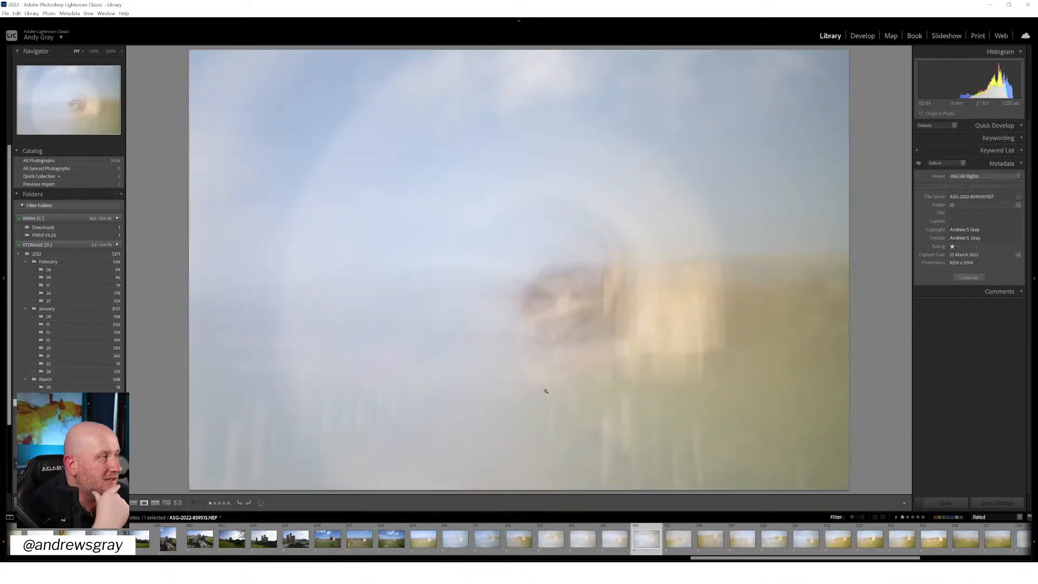
key("Right")
key("Right")
key("Right")
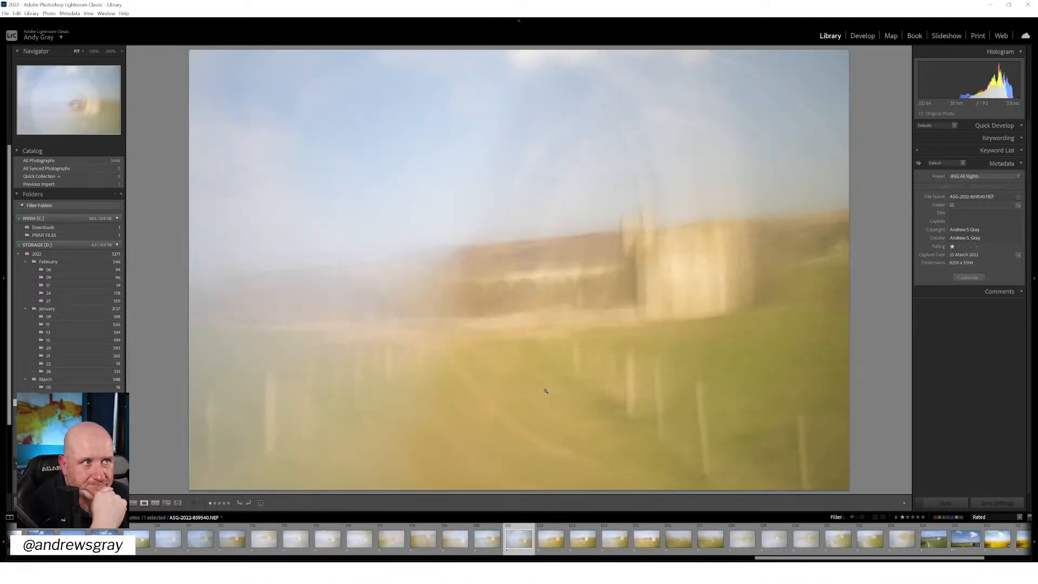
key("Right")
key("Right")
key("Right")
key("Right")
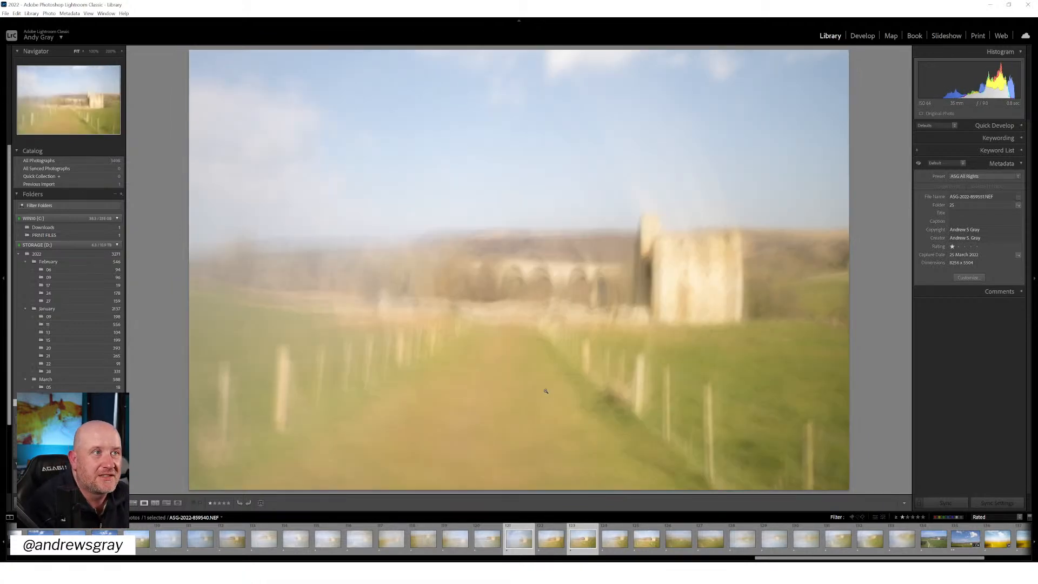
key("Right")
key("Right")
key("Right")
key("Right")
key("Right")
key("Right")
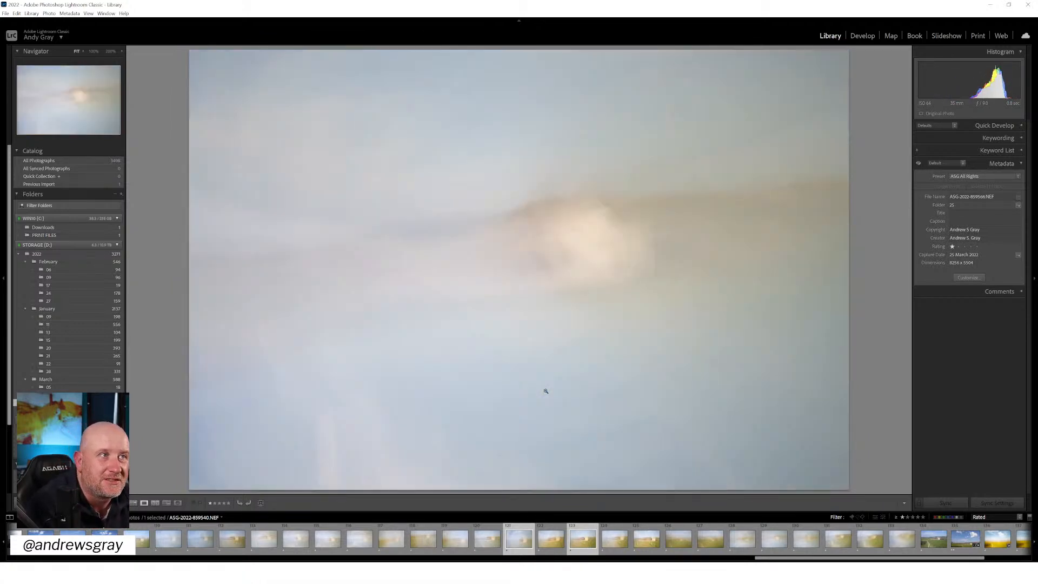
key("Right")
key("Right")
key("Right")
key("Right")
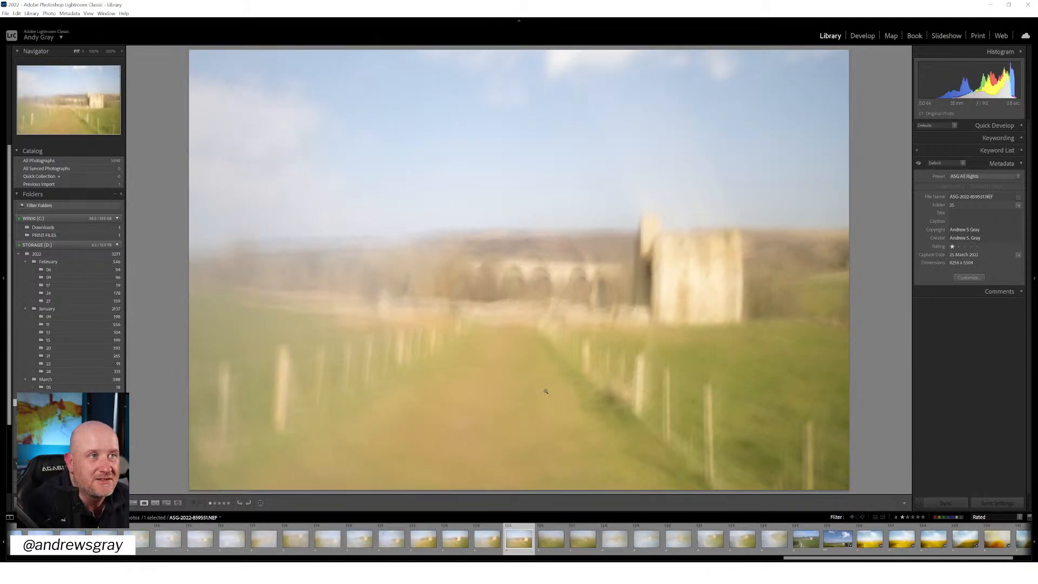
Compare neighbouring blurred frames of the castle and path, going back and forth through the series to its beginning
key("Right")
key("Right")
key("Right")
key("Right")
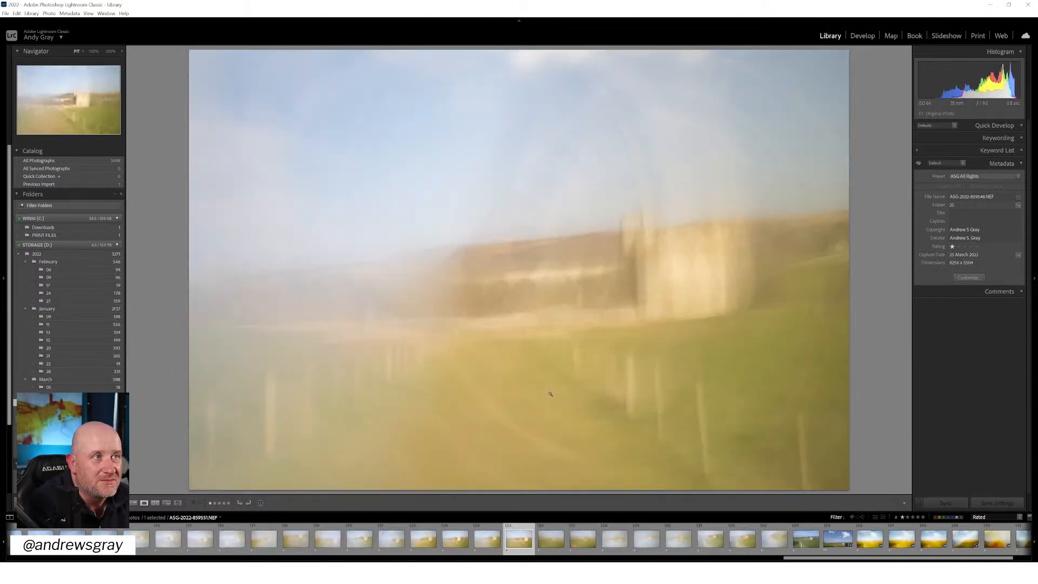
key("Right")
key("Right")
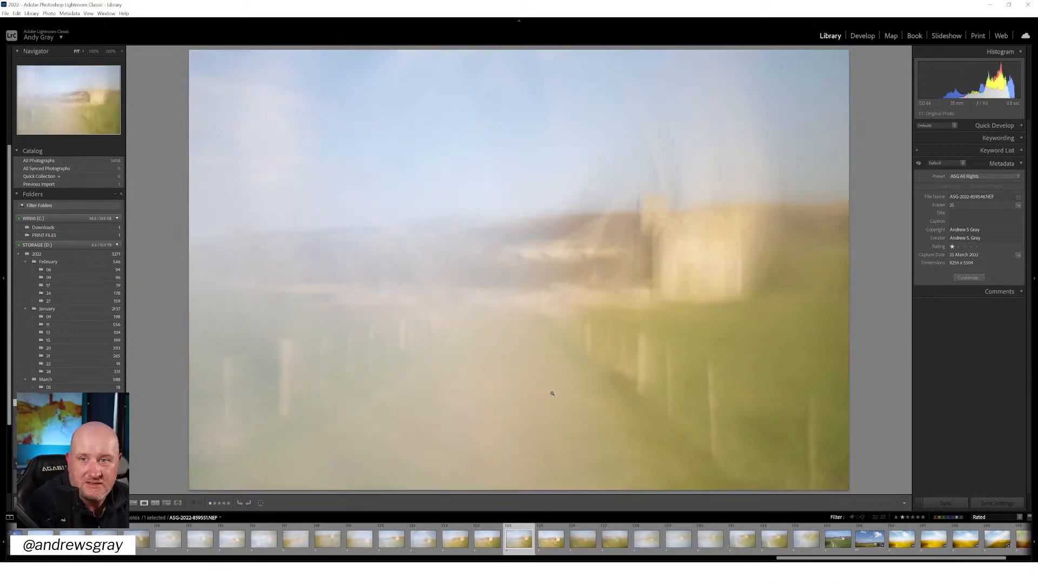
key("Left")
key("Left")
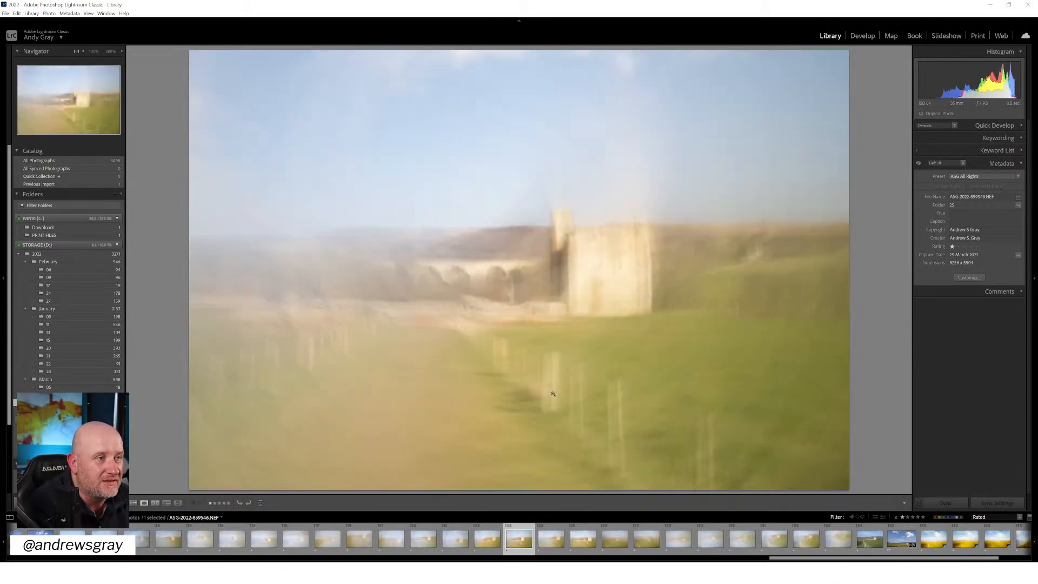
key("Right")
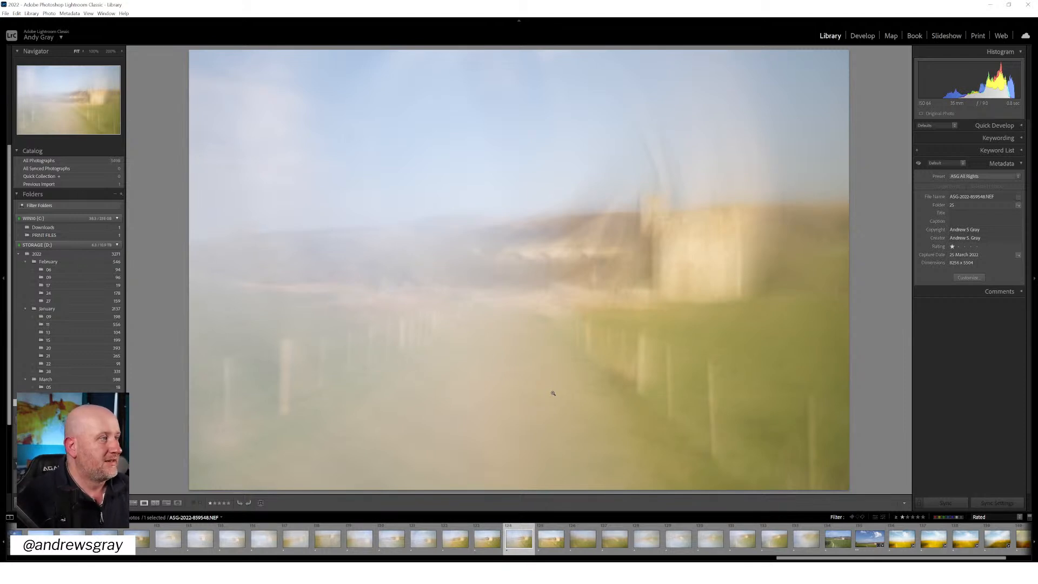
key("Left")
key("Right")
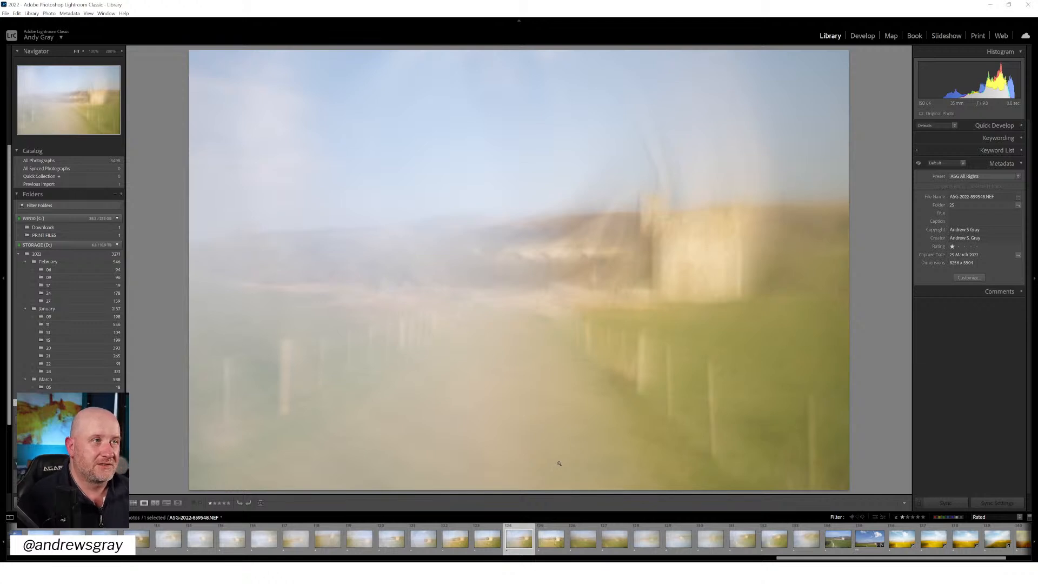
key("Left")
key("Left")
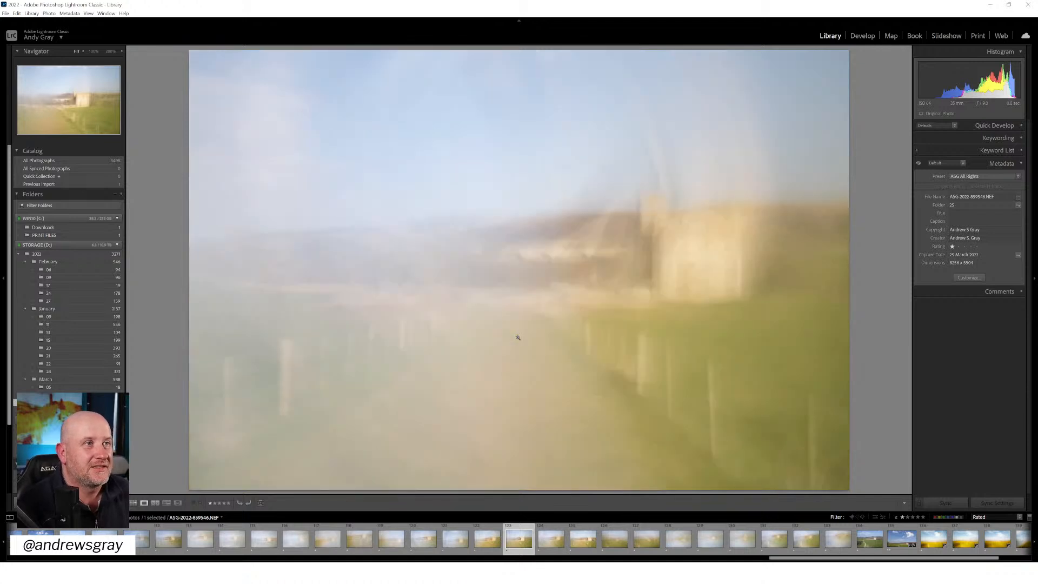
key("Left")
key("Left")
key("Left")
key("Left")
key("Left")
key("Left")
key("Left")
key("Left")
key("Left")
key("Left")
key("Left")
key("Left")
key("Left")
key("Left")
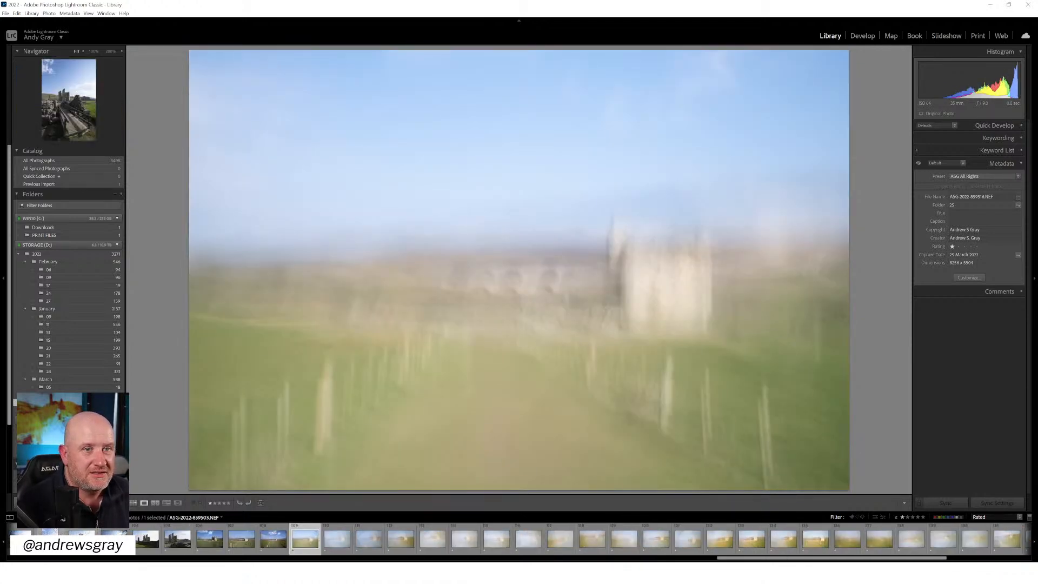
Inspect the viaduct arches beside the castle at 100% in the sharp photo ASG-2022-859512.NEF, and return to the full view
left_click(248, 548)
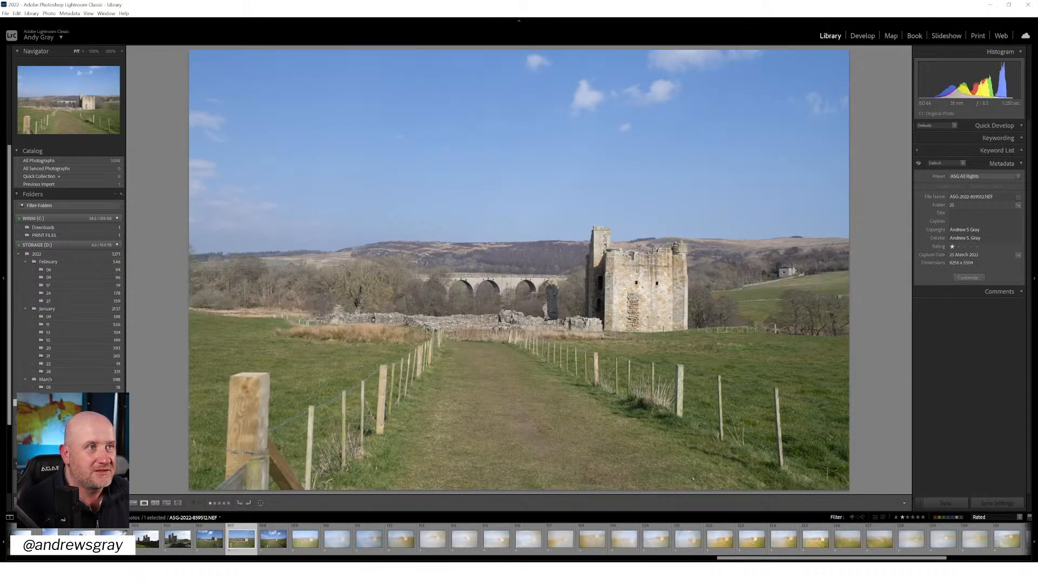
left_click(511, 285)
left_click_drag(537, 272, 516, 329)
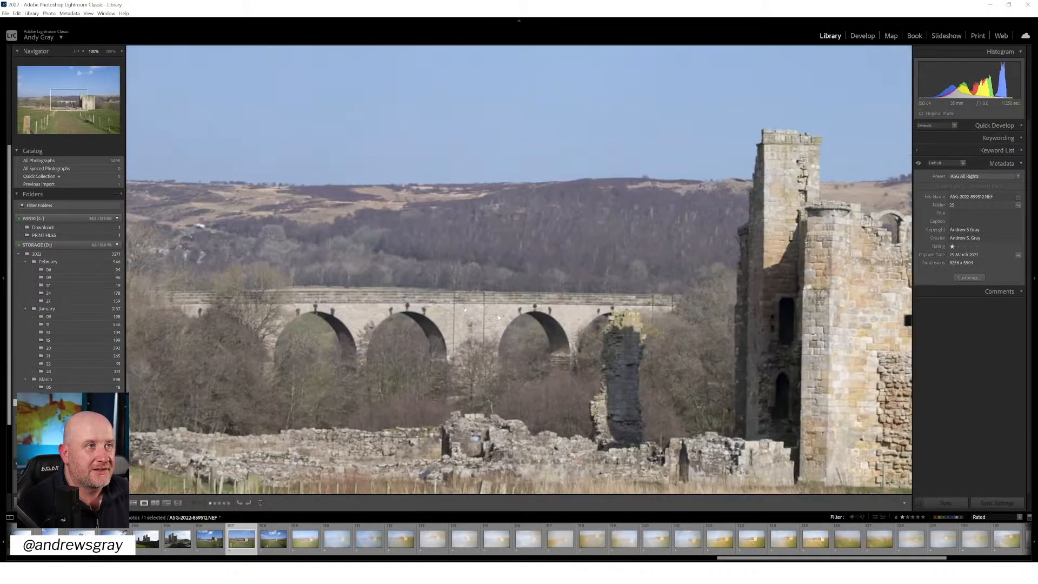
left_click(470, 360)
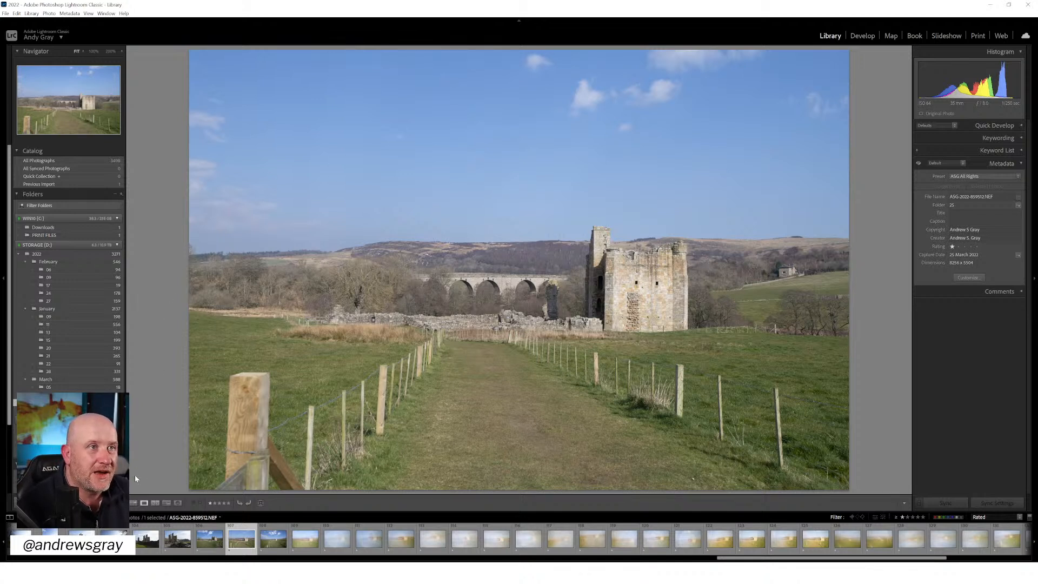
Review the warm-toned blurred castle frames backwards from ASG-2022-859551.NEF to ASG-2022-859539.NEF to find candidates for editing
left_click(816, 539)
key("Left")
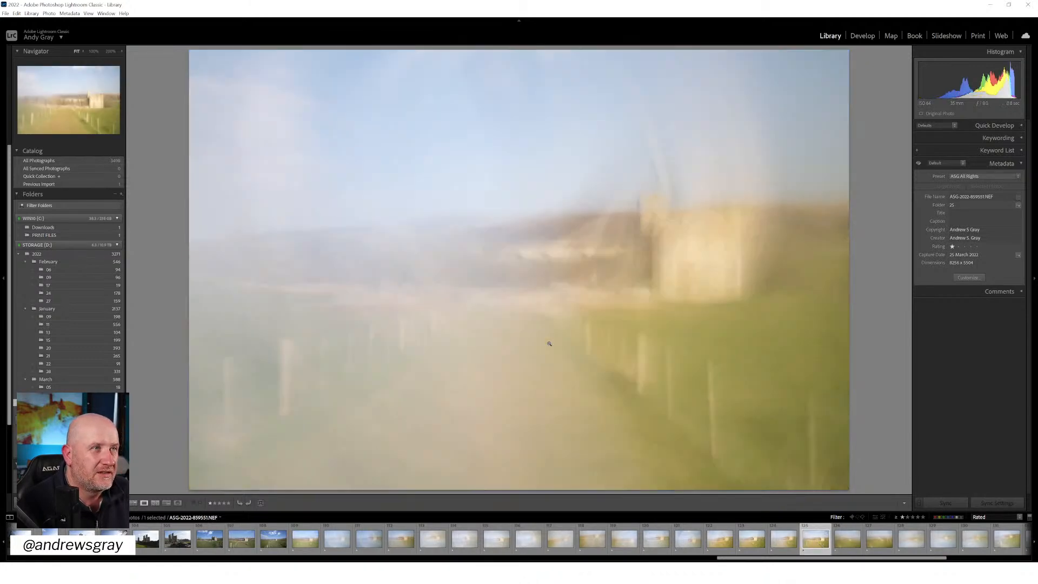
key("Right")
key("Left")
key("Left")
key("Left")
key("Left")
key("Left")
key("Left")
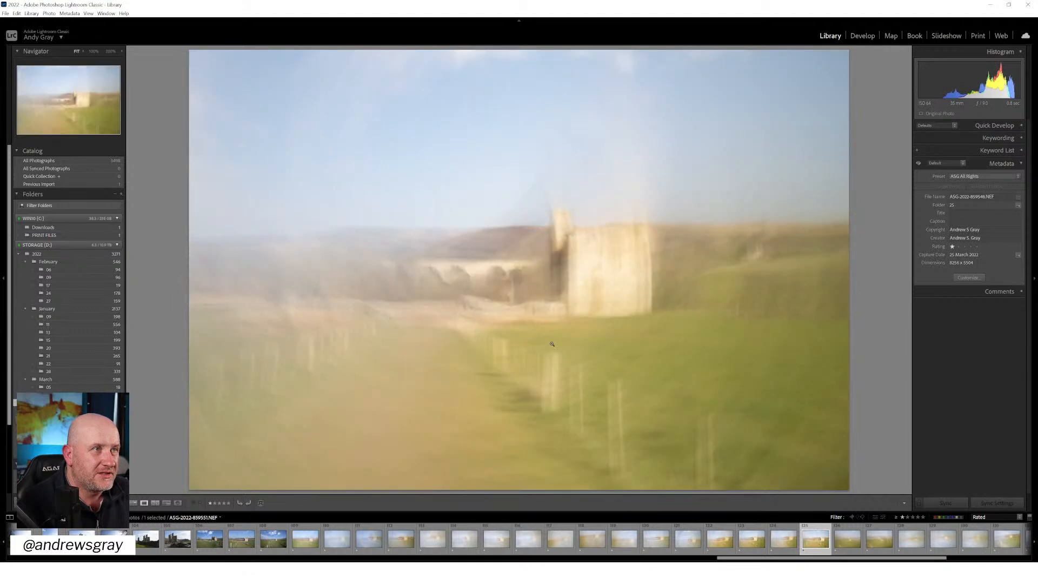
key("Left")
key("Left")
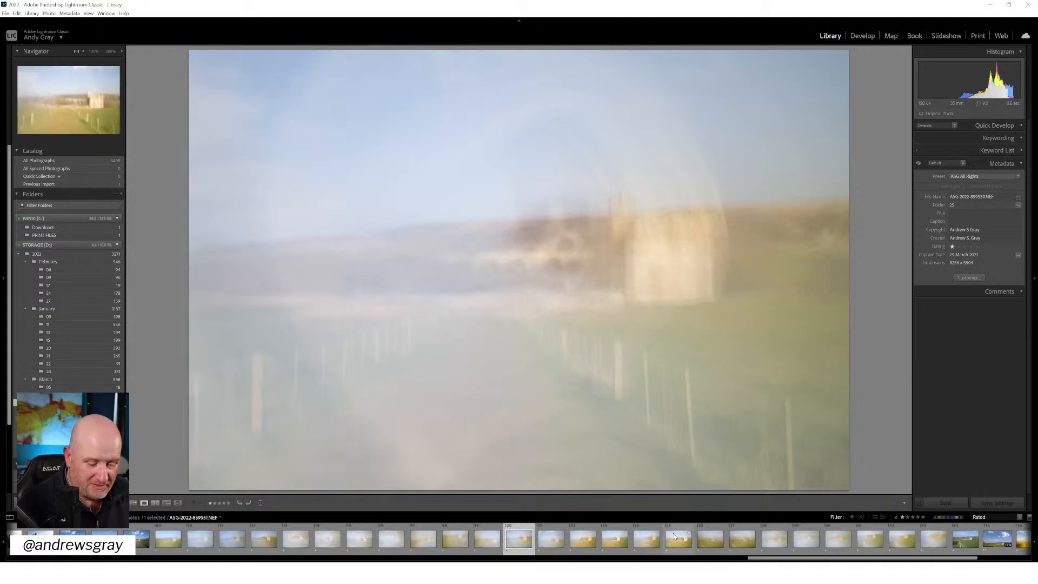
Select five blurred castle frames from ASG-2022-859539.NEF onwards, leaving ASG-2022-859544.NEF out of the selection
left_click(674, 535, "shift")
left_click(558, 543, "ctrl")
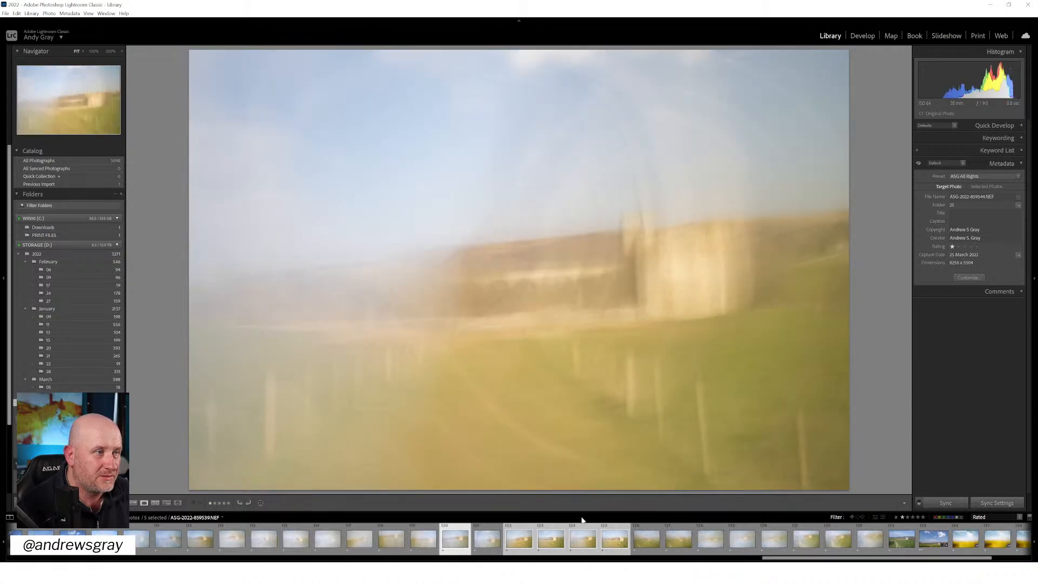
left_click(526, 545, "ctrl")
left_click(485, 543, "ctrl")
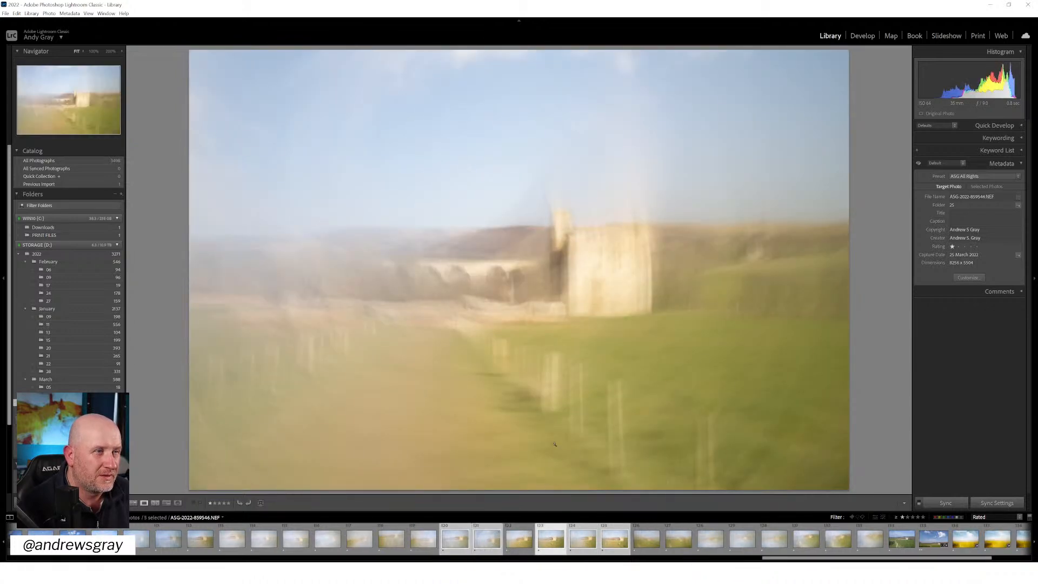
Look through the five selected castle frames and make ASG-2022-859546.NEF the active photo
key("Right")
key("Right")
key("Left")
key("Left")
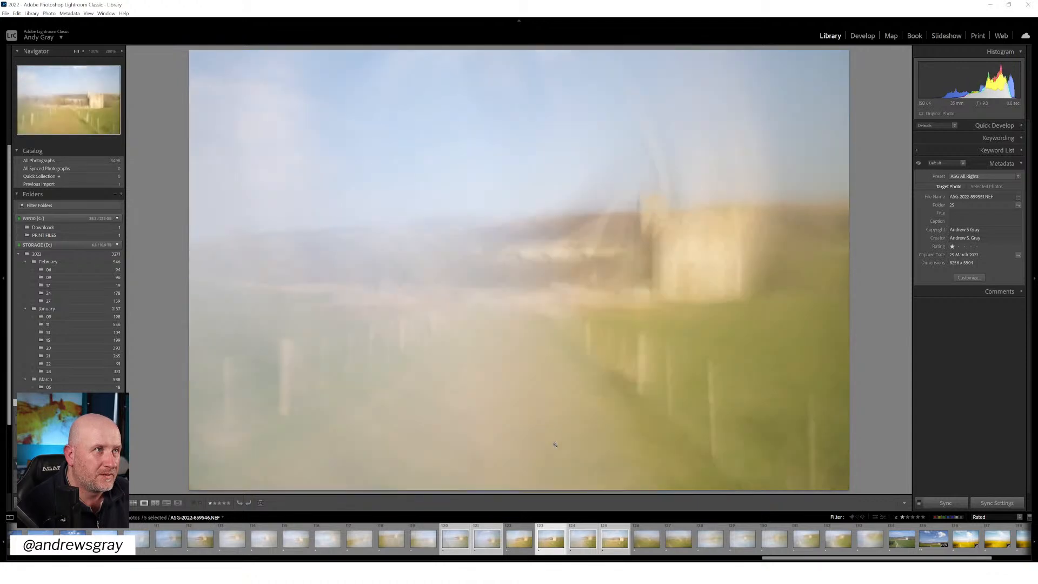
key("Left")
key("Left")
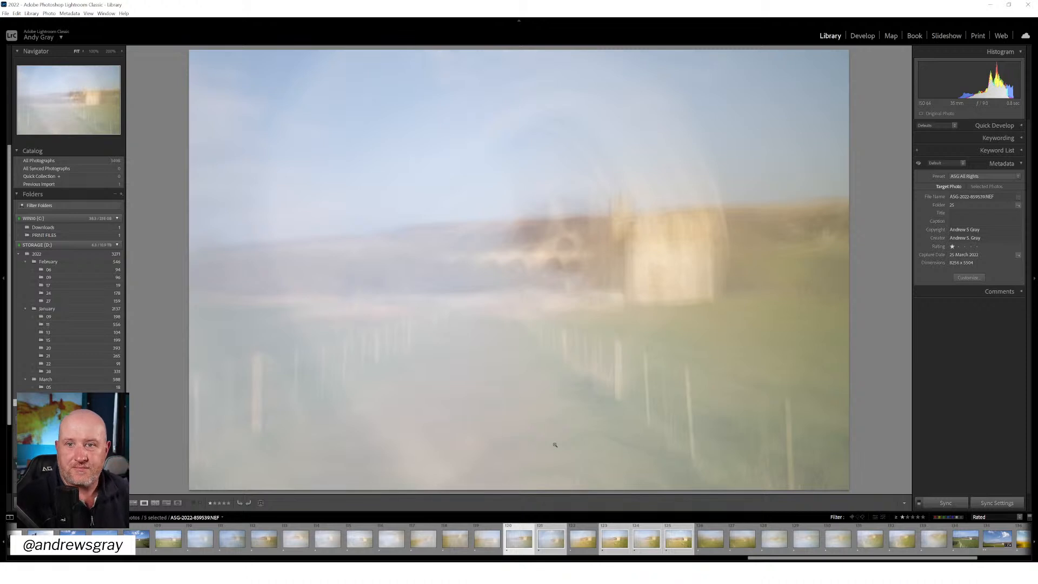
key("Right")
key("Right")
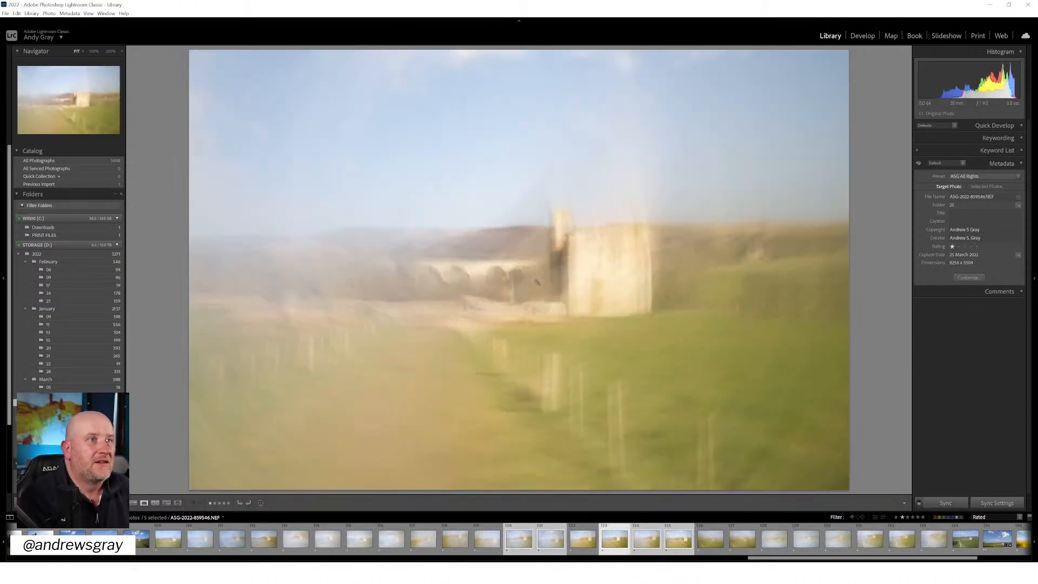
Develop the active castle photo with lens profile corrections and chromatic aberration removal enabled, raising the vignetting correction to 138
left_click(864, 36)
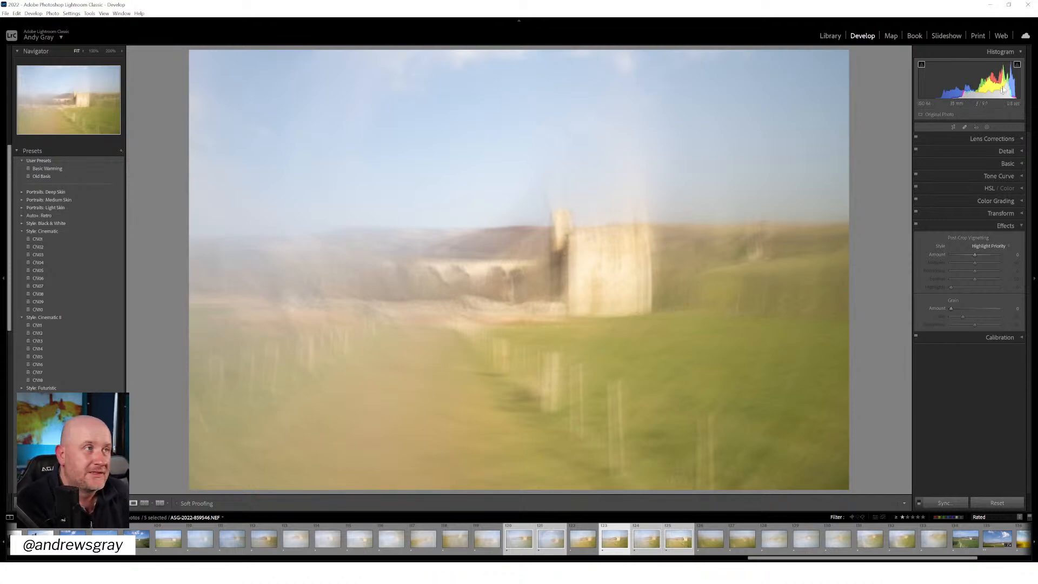
left_click(984, 138)
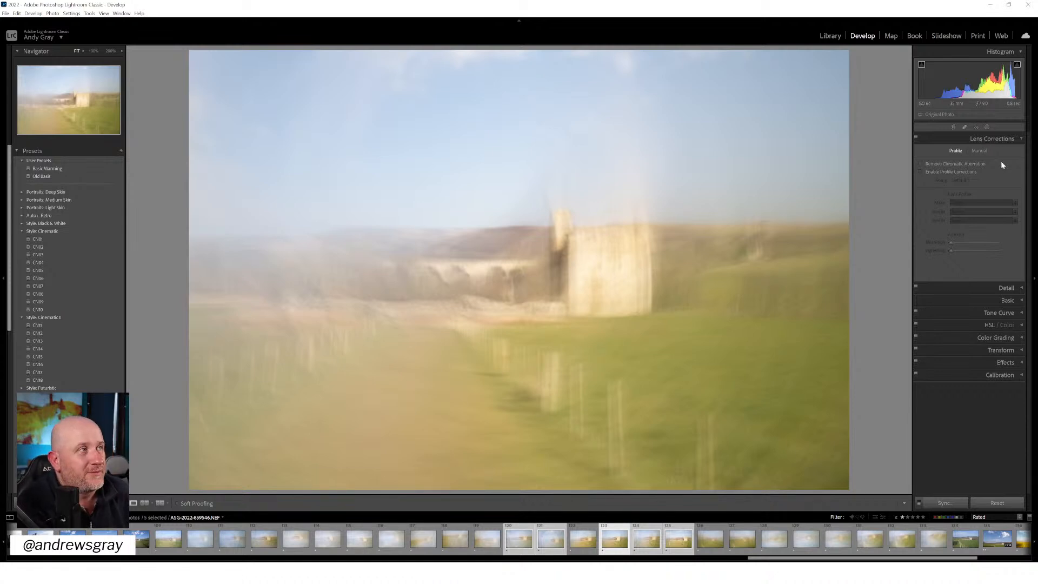
left_click(958, 171)
left_click_drag(975, 250, 984, 251)
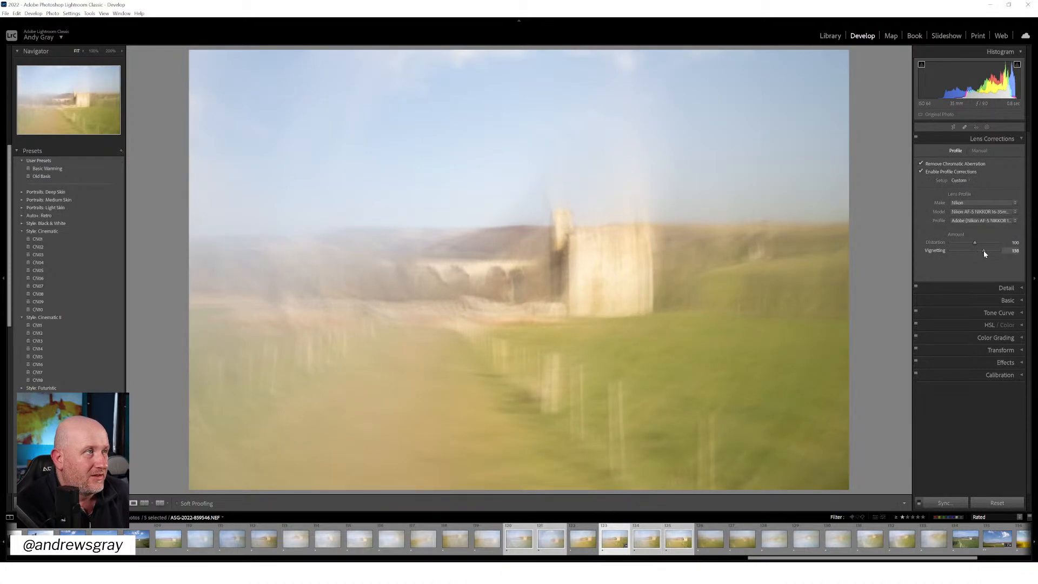
left_click(995, 139)
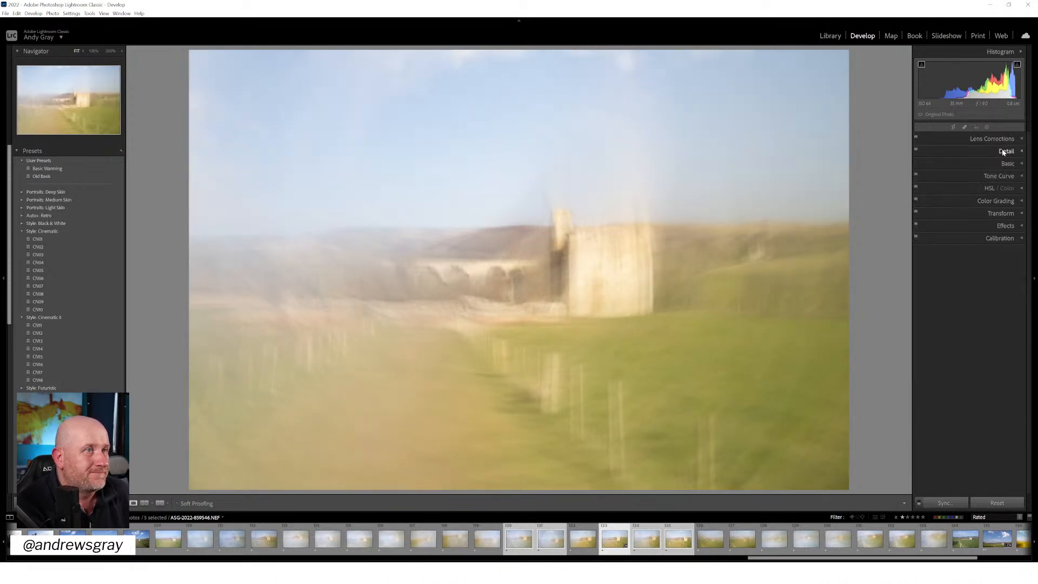
Set the photo's luminance noise reduction to about 50
left_click(1004, 152)
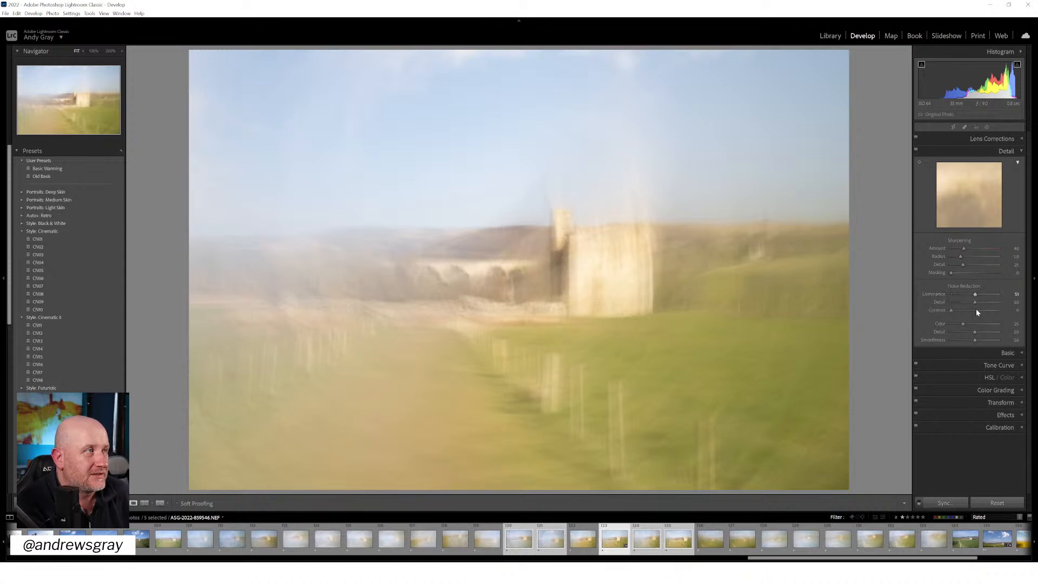
left_click(998, 152)
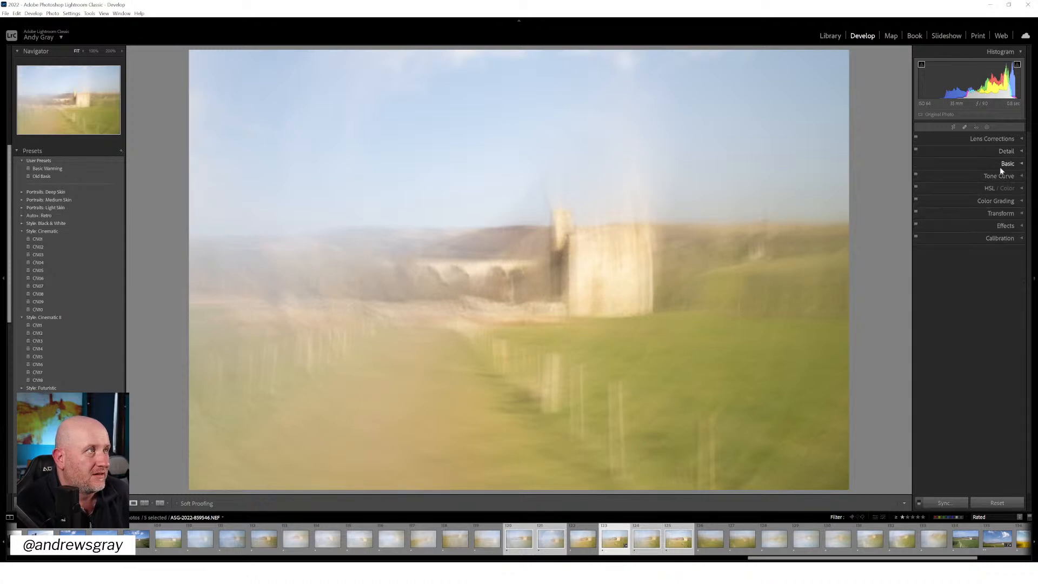
Check the white balance options, leave them unused, and apply the Basic Warming user preset to the castle photo
left_click(1000, 163)
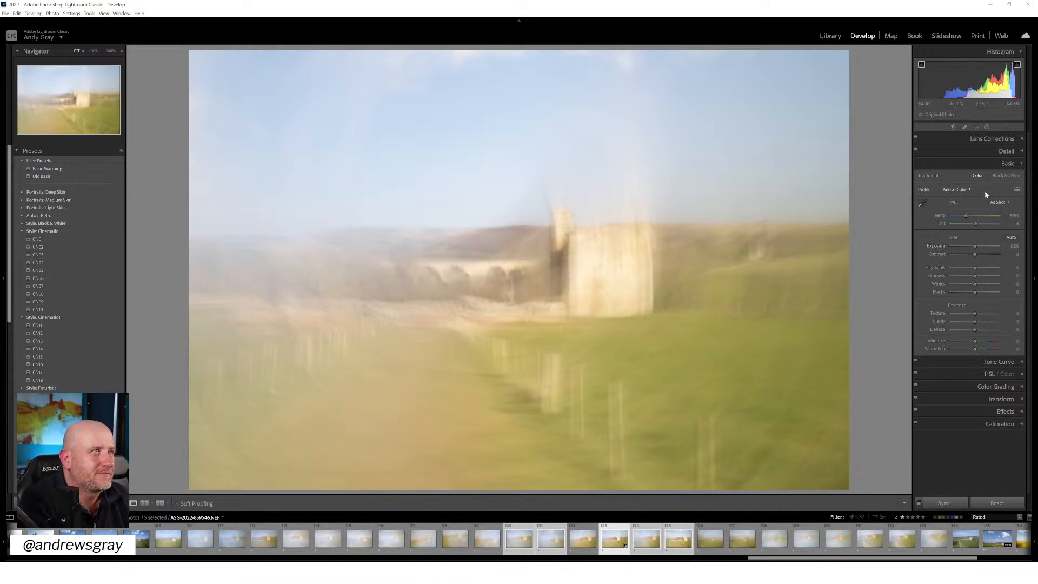
left_click(999, 203)
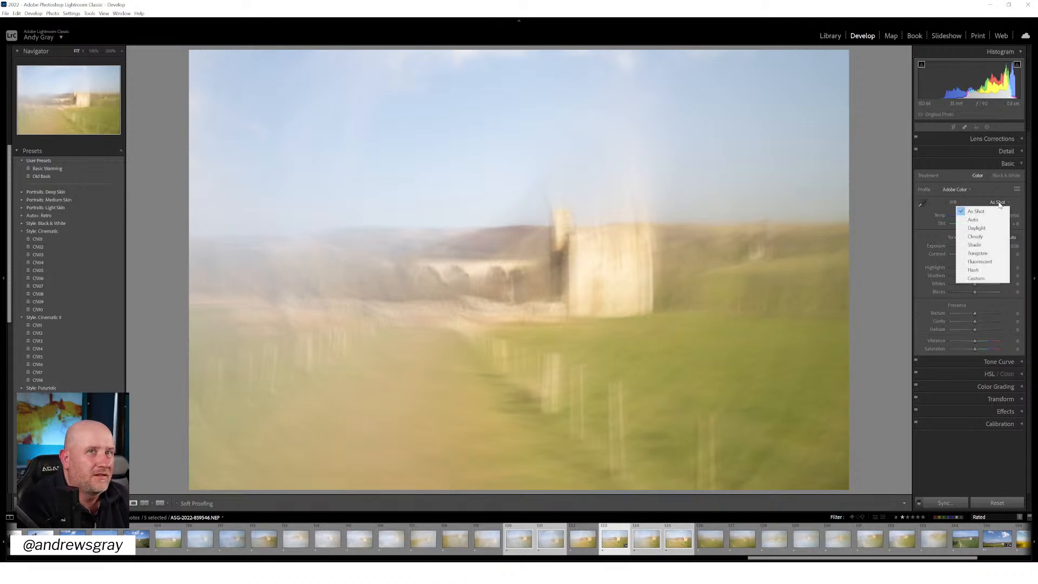
left_click(95, 172)
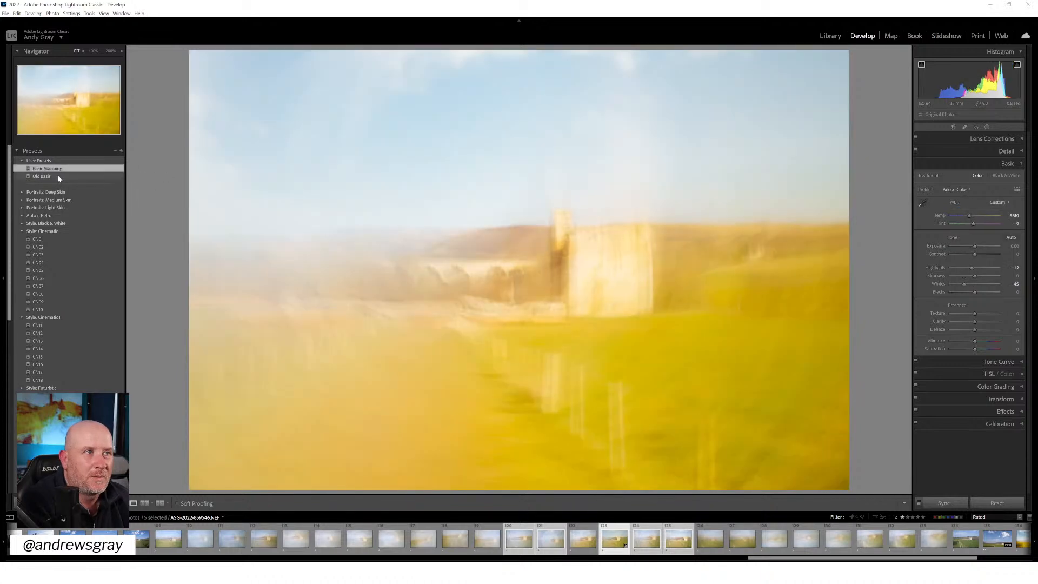
Try the Old Basis user preset on the castle photo and undo both it and the Basic Warming preset
left_click(57, 176)
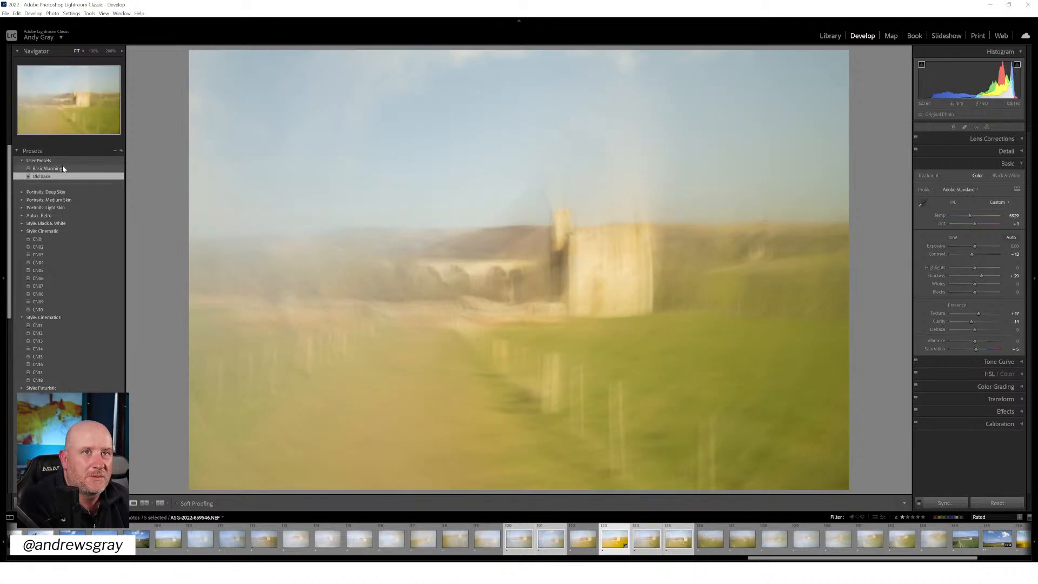
key("ctrl+z")
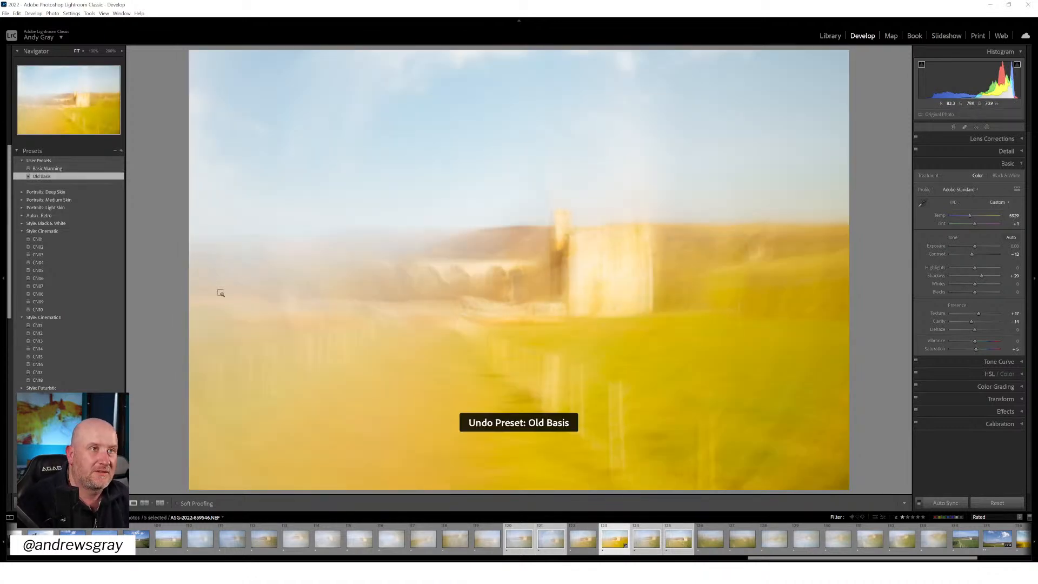
key("ctrl+z")
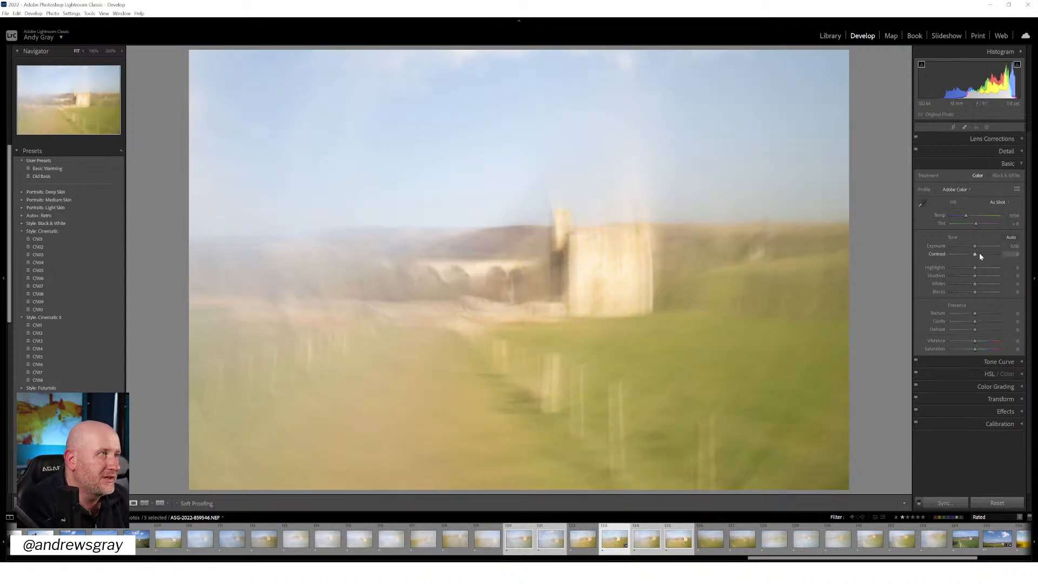
Set the castle photo's contrast to +19, highlights to -7 and shadows to +9, and try a vibrance change before resetting it
left_click_drag(979, 252, 972, 272)
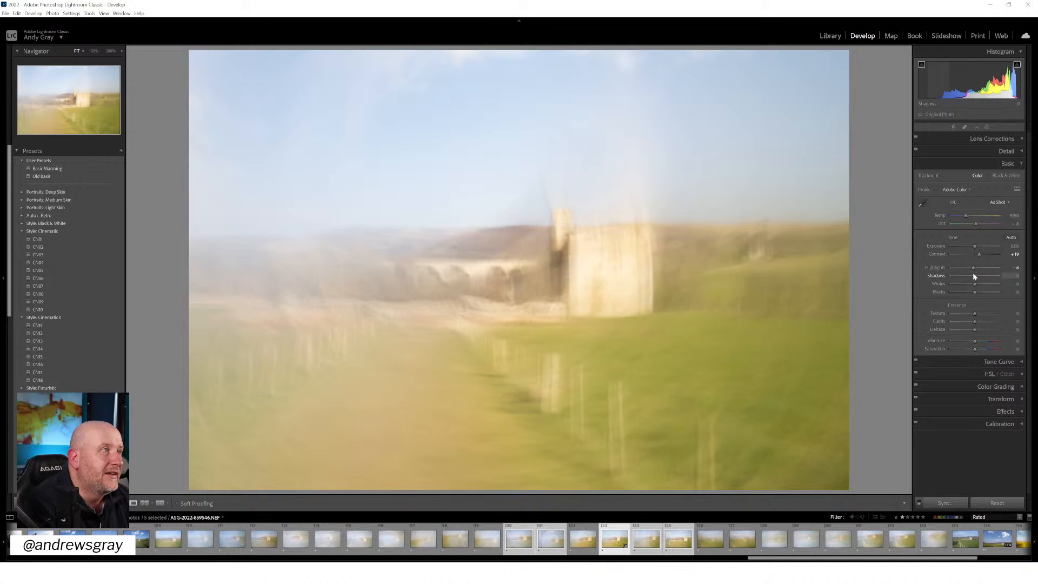
left_click_drag(974, 267, 974, 295)
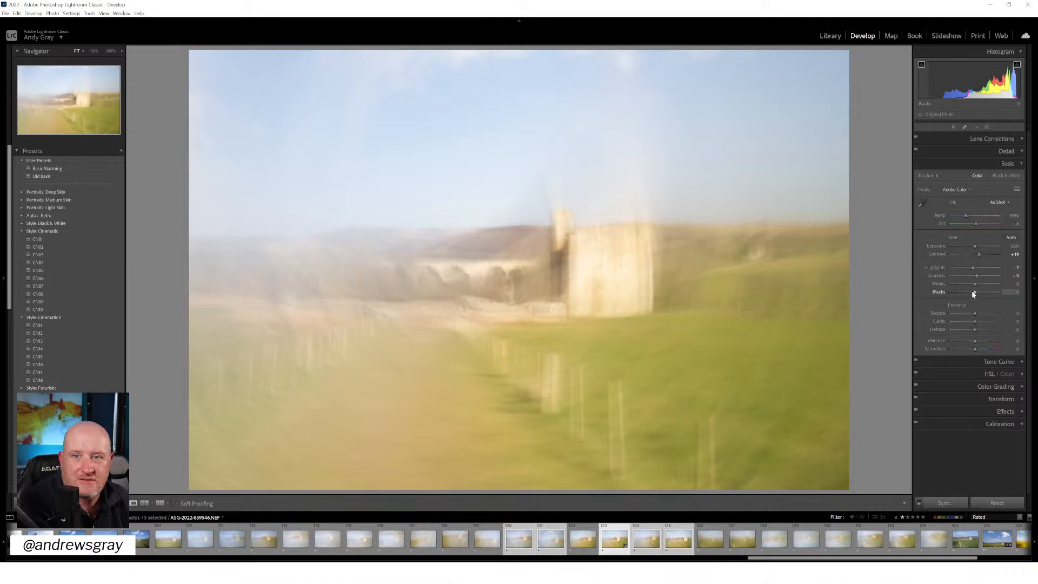
mouse_move(985, 344)
left_mouse_down()
mouse_move(968, 342)
mouse_move(978, 344)
left_mouse_up()
double_click(978, 341)
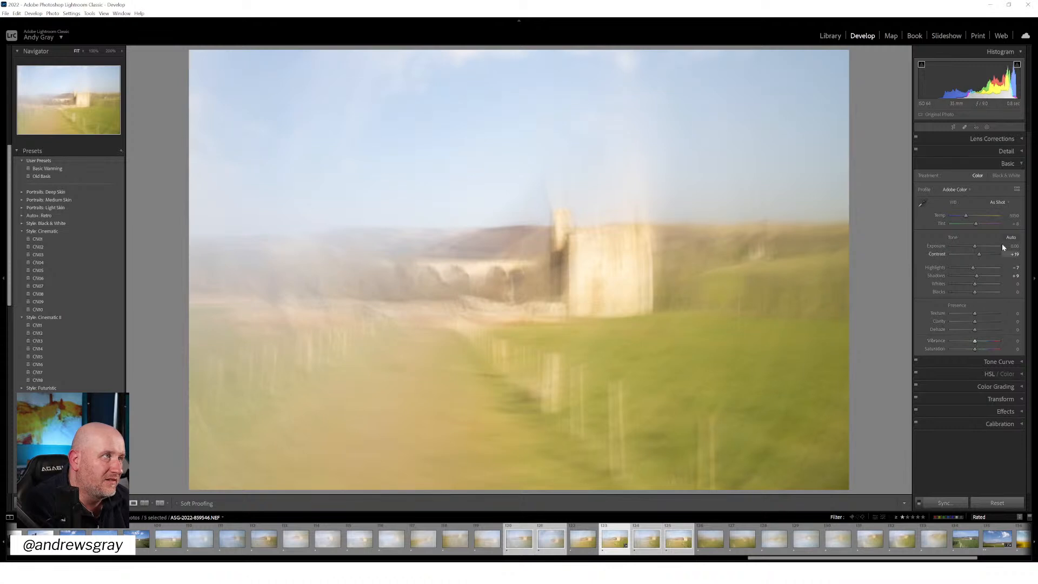
Compare the Auto and Daylight white balance options on the castle photo and settle on Auto
left_click(1000, 203)
left_click(996, 218)
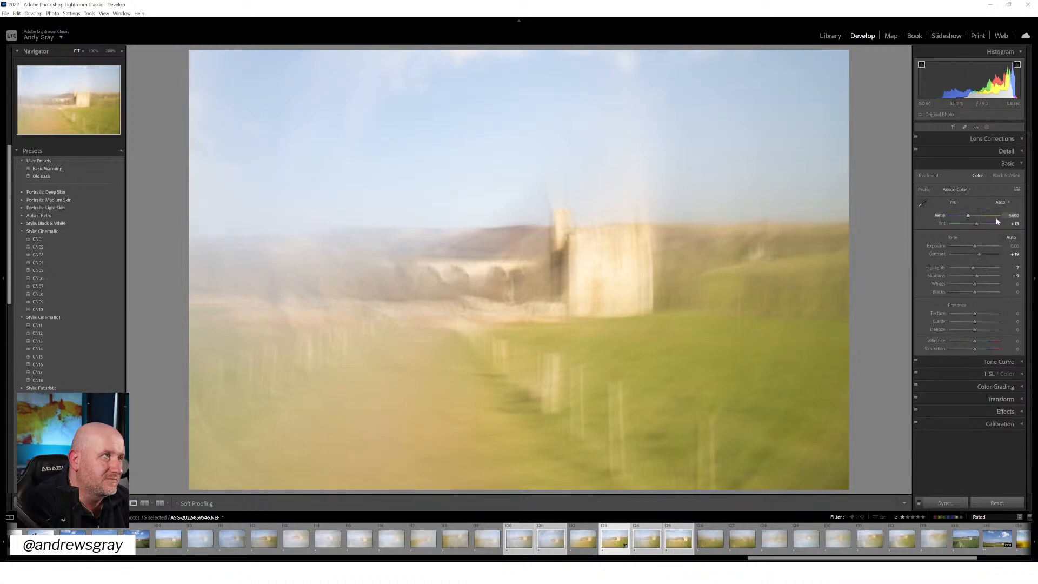
left_click(999, 207)
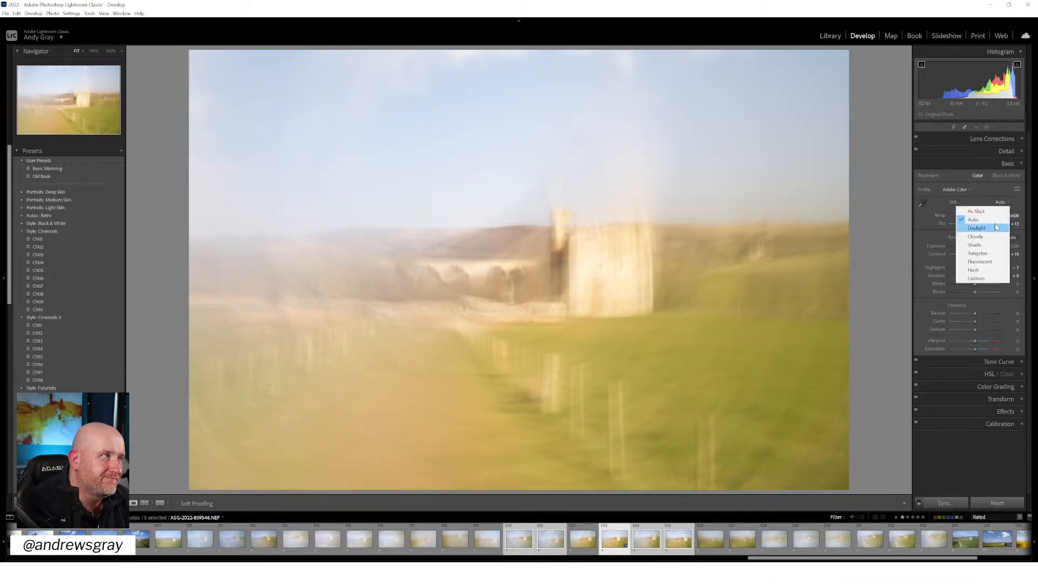
left_click(996, 227)
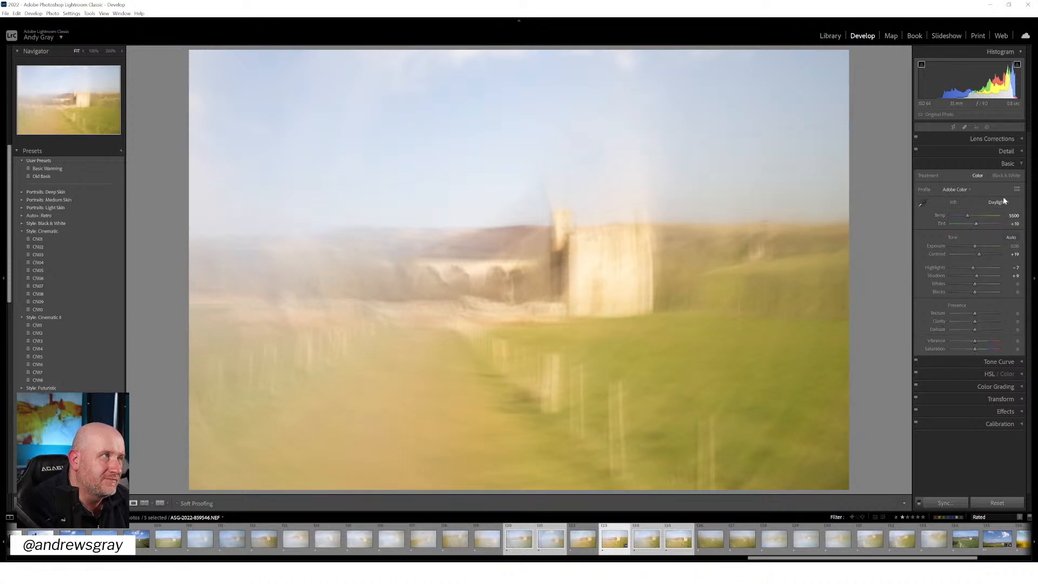
left_click(997, 202)
left_click(994, 220)
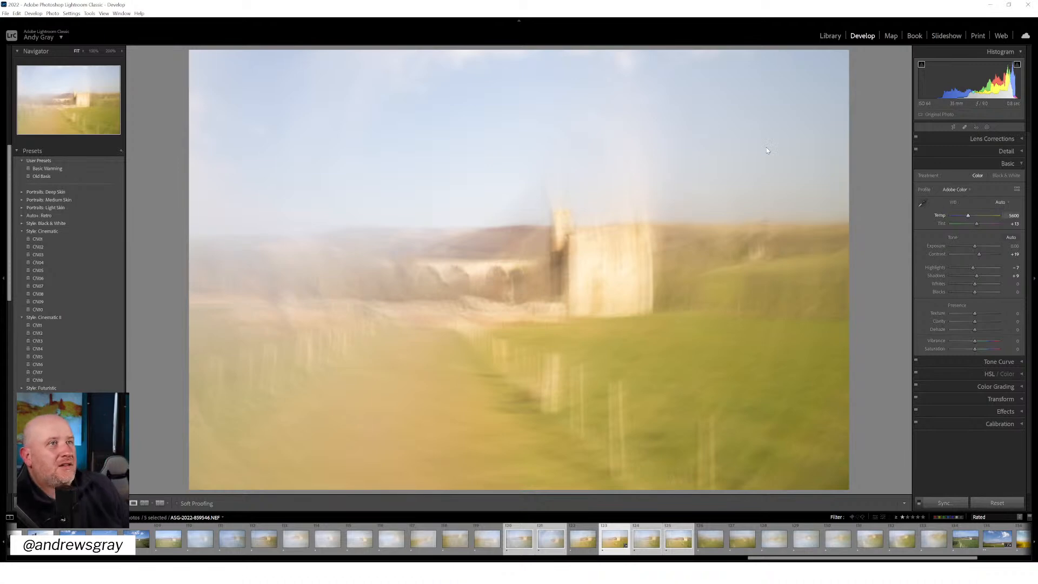
Heal the two dust spots in the sky, one near the upper-left corner and one right of the tower, using the spot visualization
left_click(965, 127)
key("a")
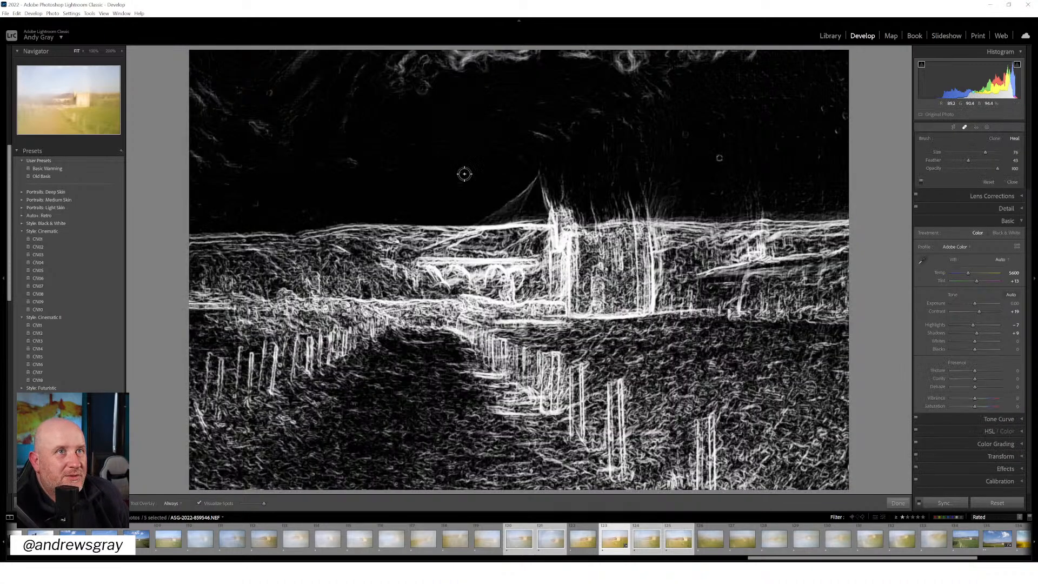
left_click(270, 91)
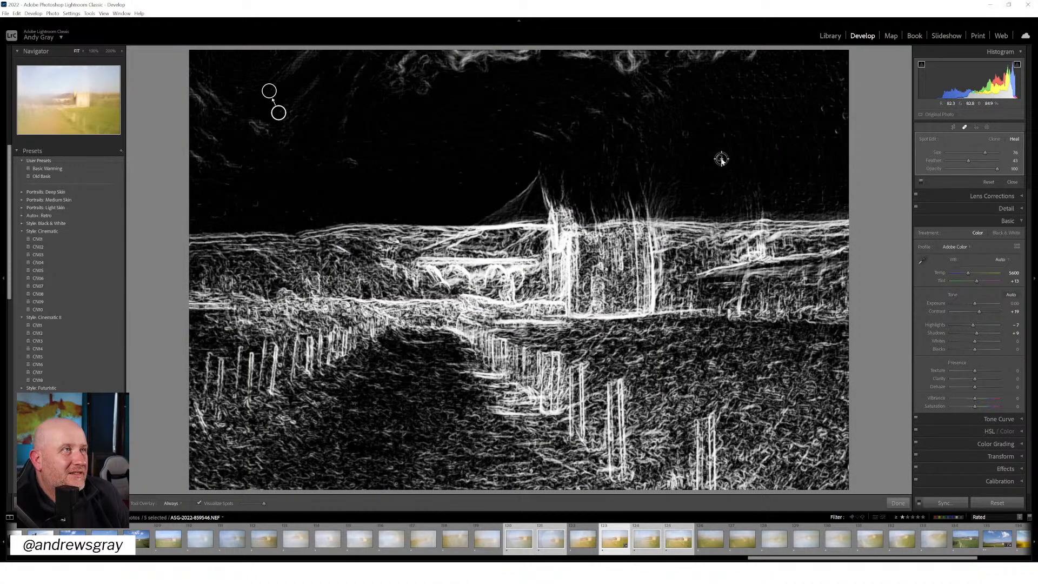
left_click(722, 159)
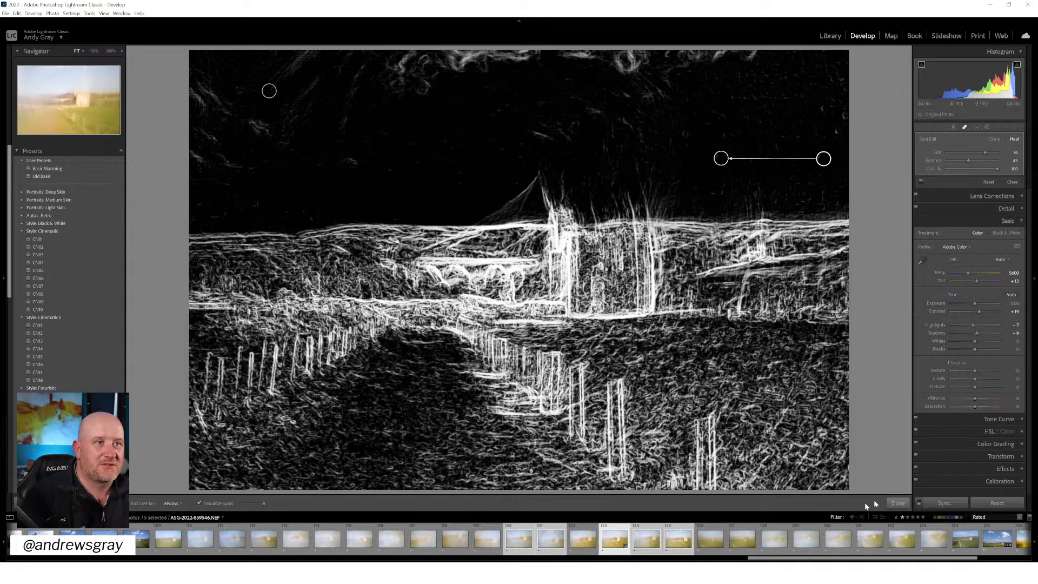
left_click(898, 503)
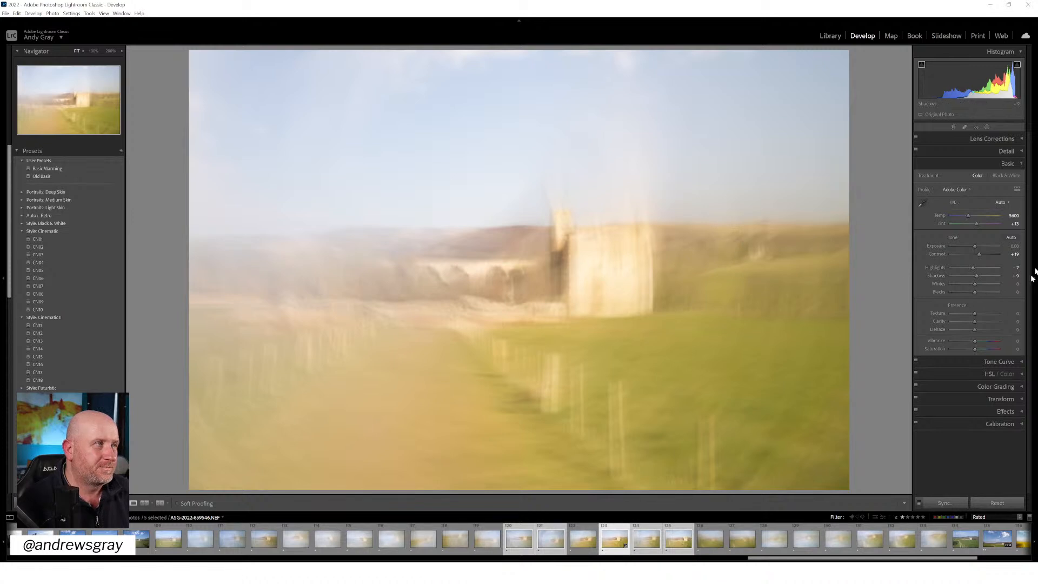
Set highlights to -22, whites to -42 and dehaze to -7, and synchronize the develop settings across the five selected frames
mouse_move(974, 268)
left_mouse_down()
mouse_move(959, 267)
mouse_move(978, 267)
mouse_move(964, 284)
left_mouse_up()
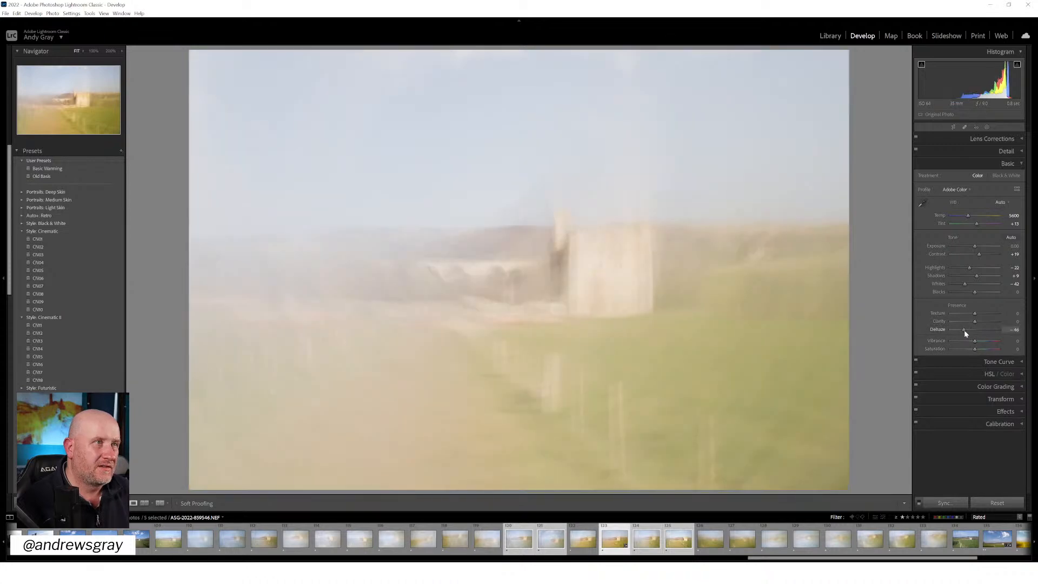
mouse_move(965, 330)
left_mouse_down()
mouse_move(988, 334)
mouse_move(973, 335)
left_mouse_up()
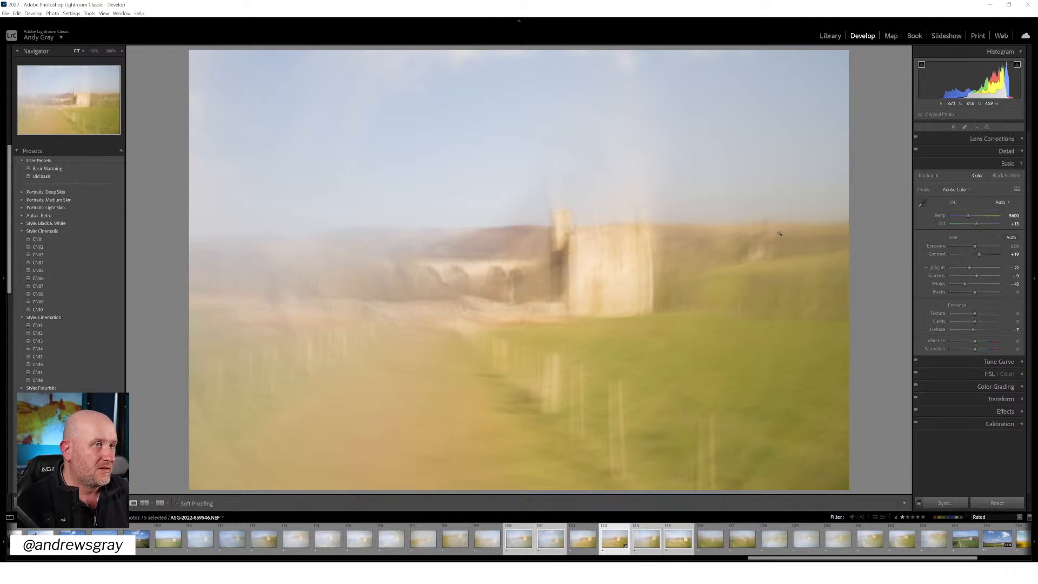
left_click(947, 503)
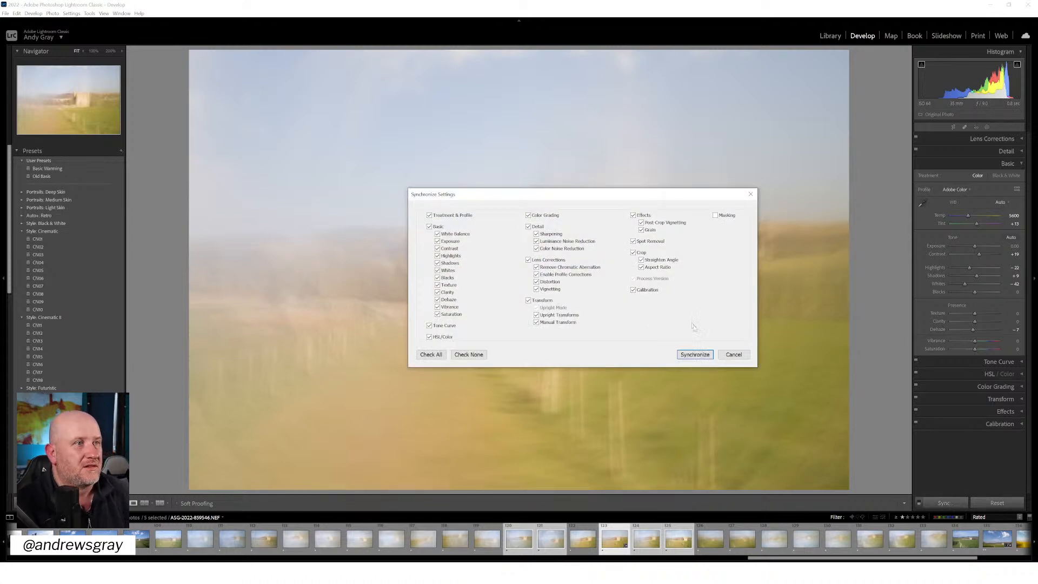
left_click(696, 354)
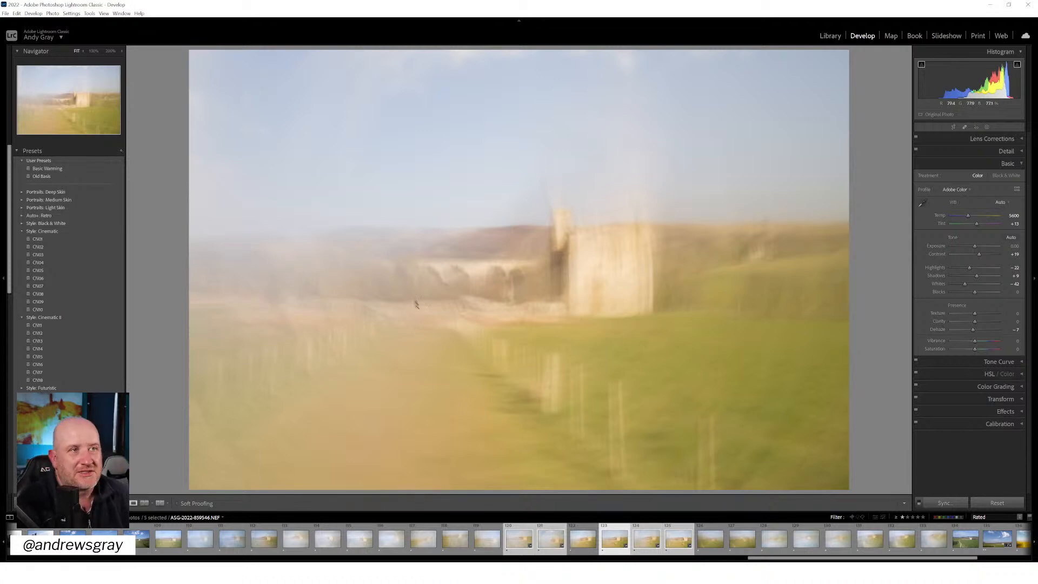
Open the five selected castle frames as layers in one Photoshop document
right_click(438, 285)
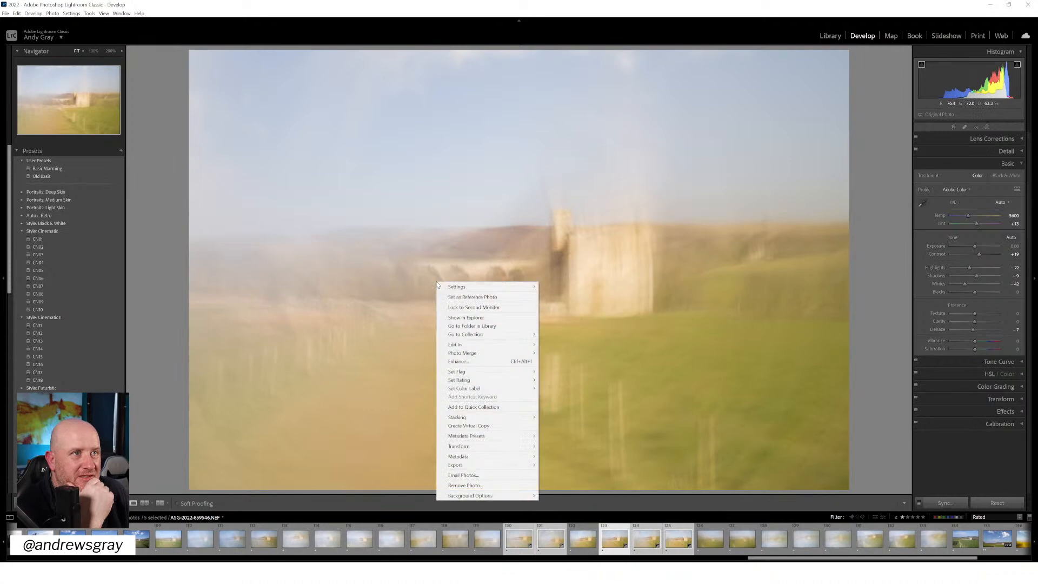
mouse_move(473, 345)
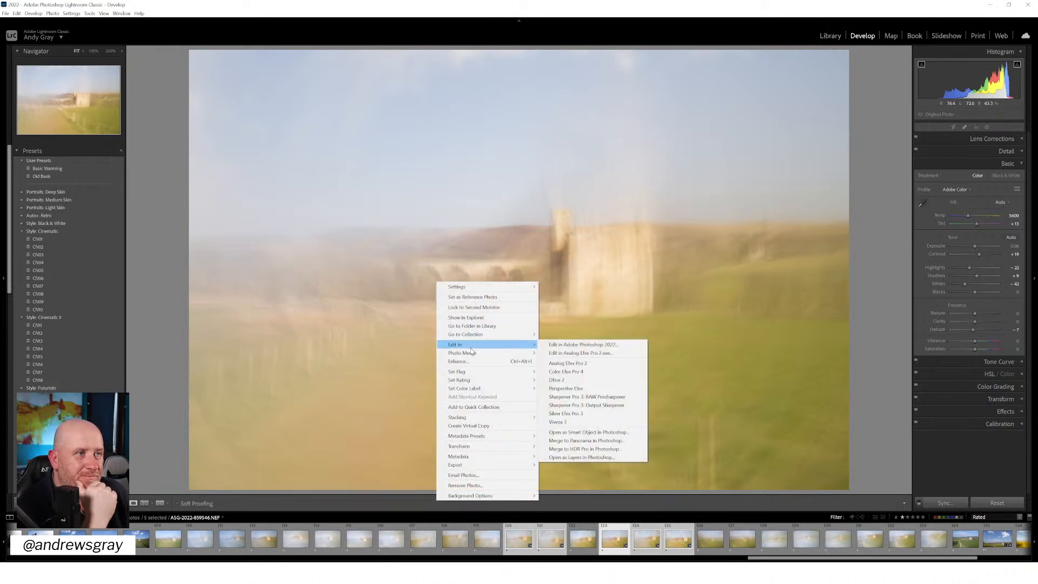
left_click(594, 459)
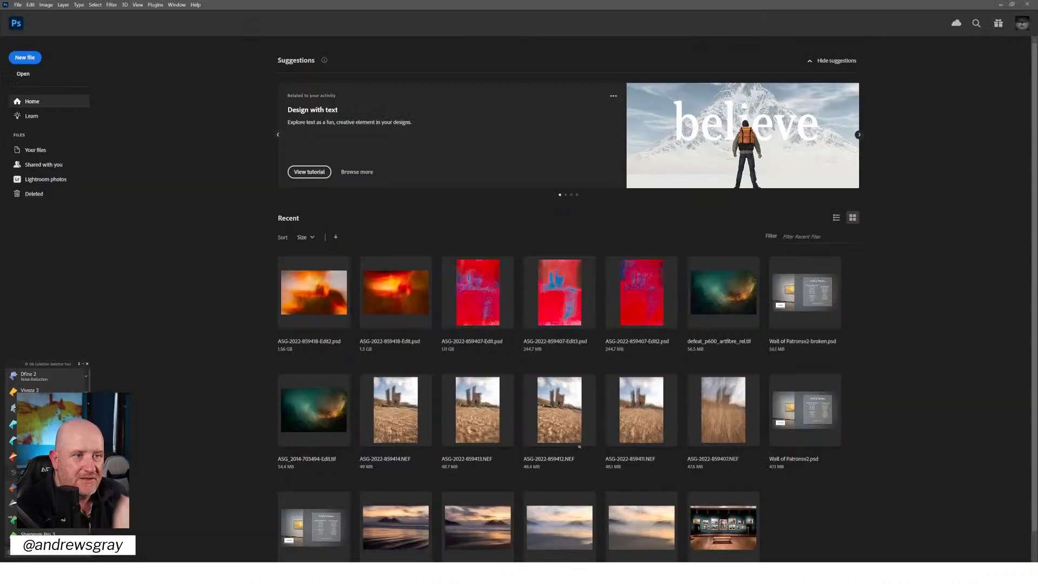
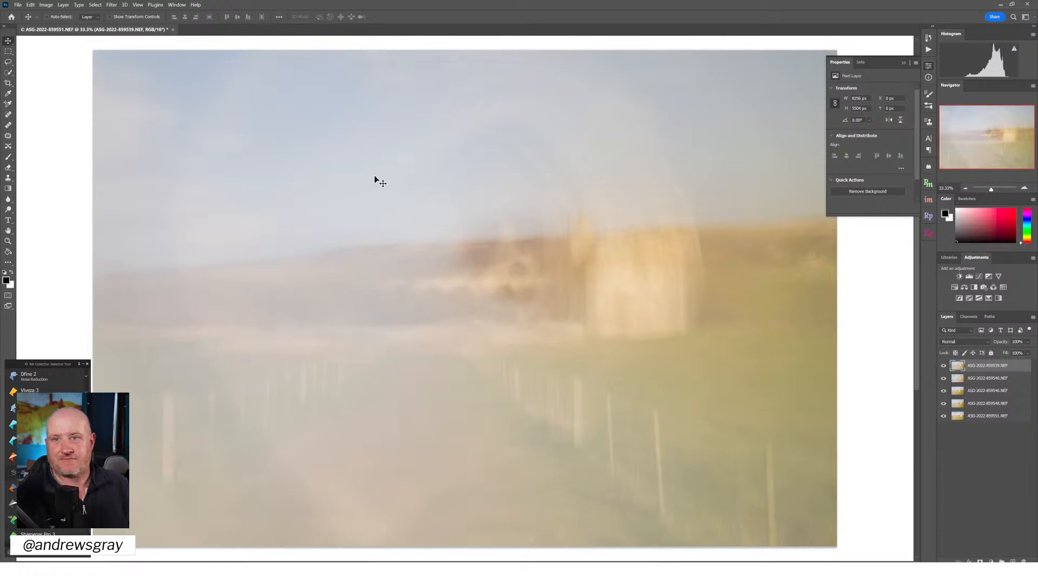
Set all five frame layers to the Multiply blend mode and shift the middle layer right by about 1116 px to overlap the towers
left_click(986, 416, "shift")
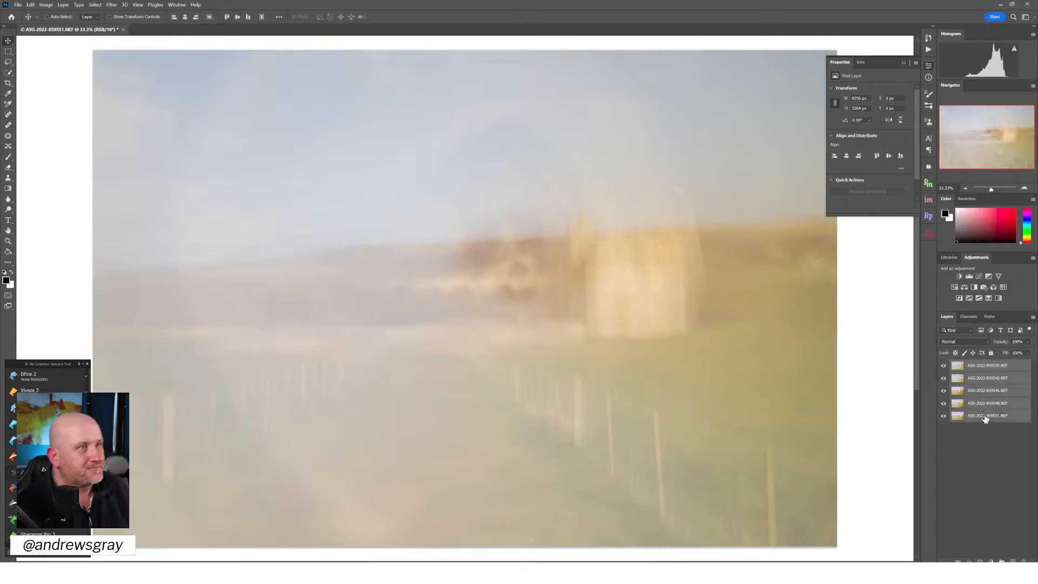
left_click(951, 343)
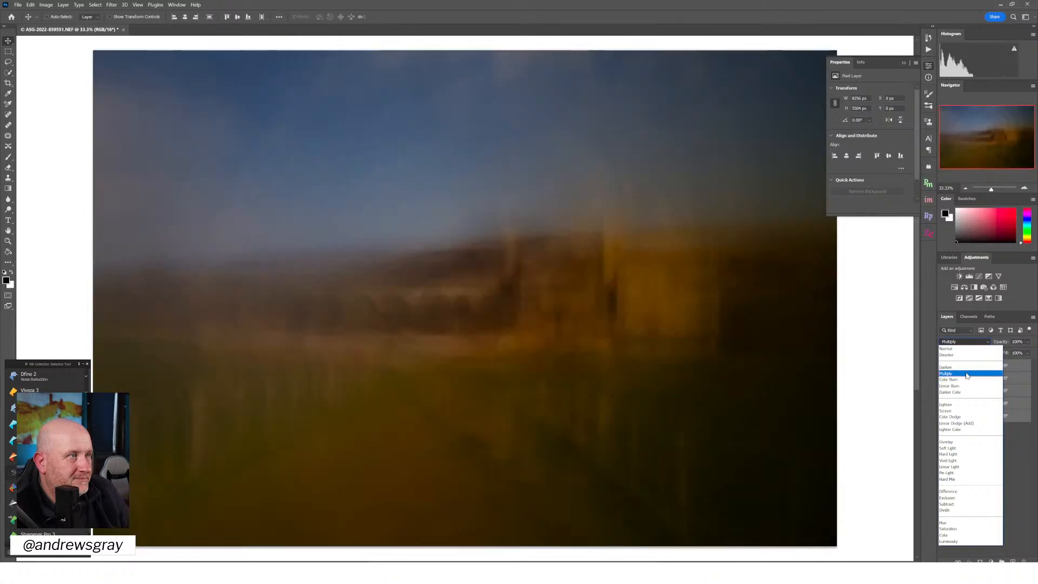
left_click(967, 376)
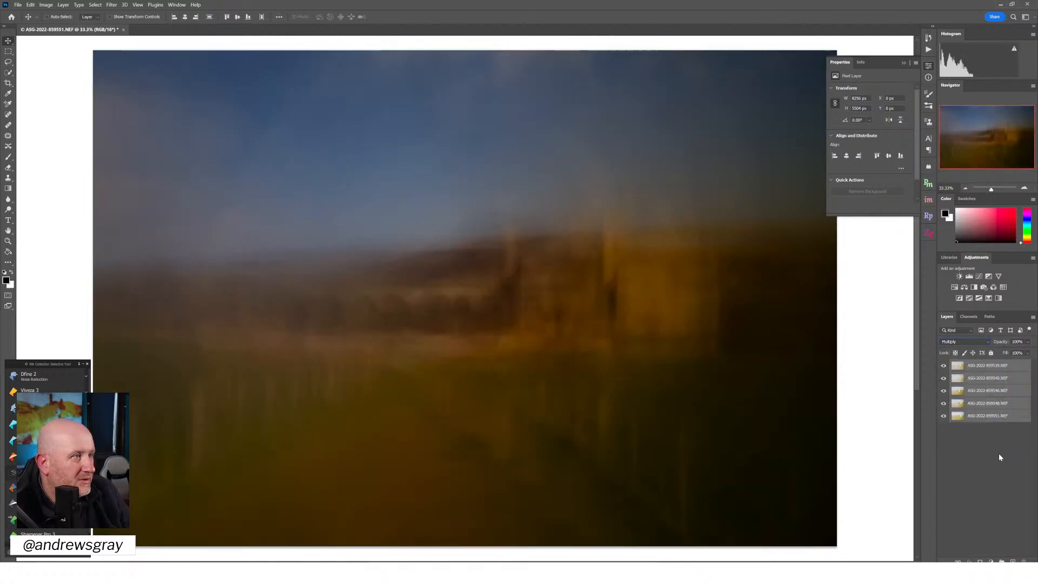
left_click(976, 391)
left_click_drag(271, 273, 357, 278)
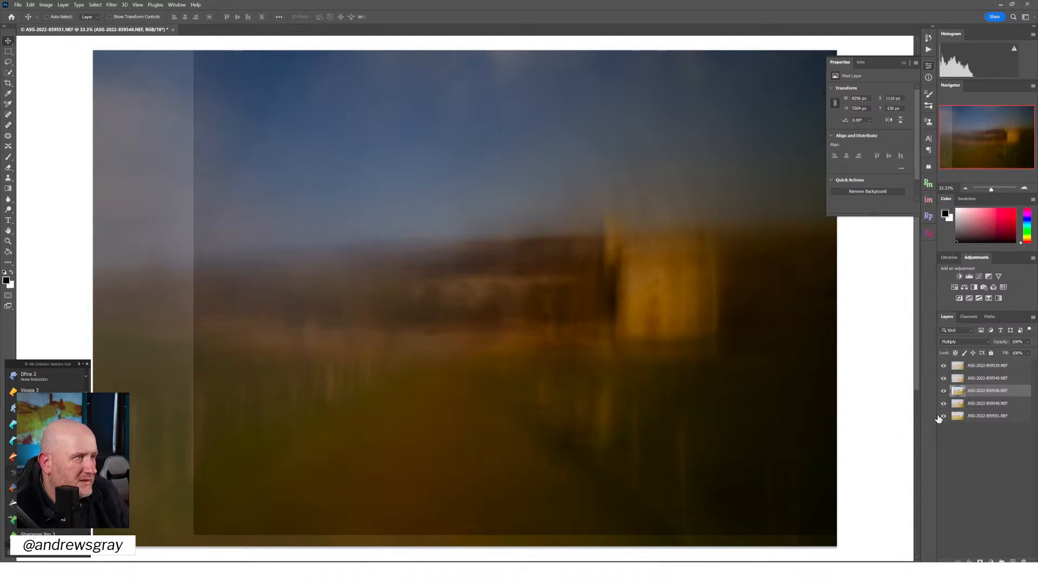
left_click(944, 366)
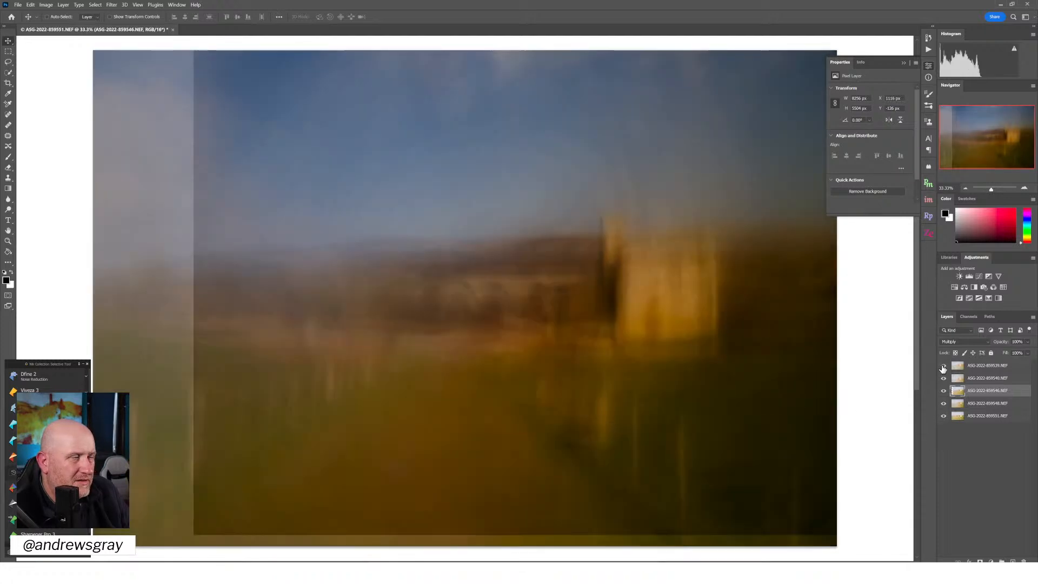
left_click(943, 368)
left_click(943, 380)
left_click(944, 367)
left_click(944, 390)
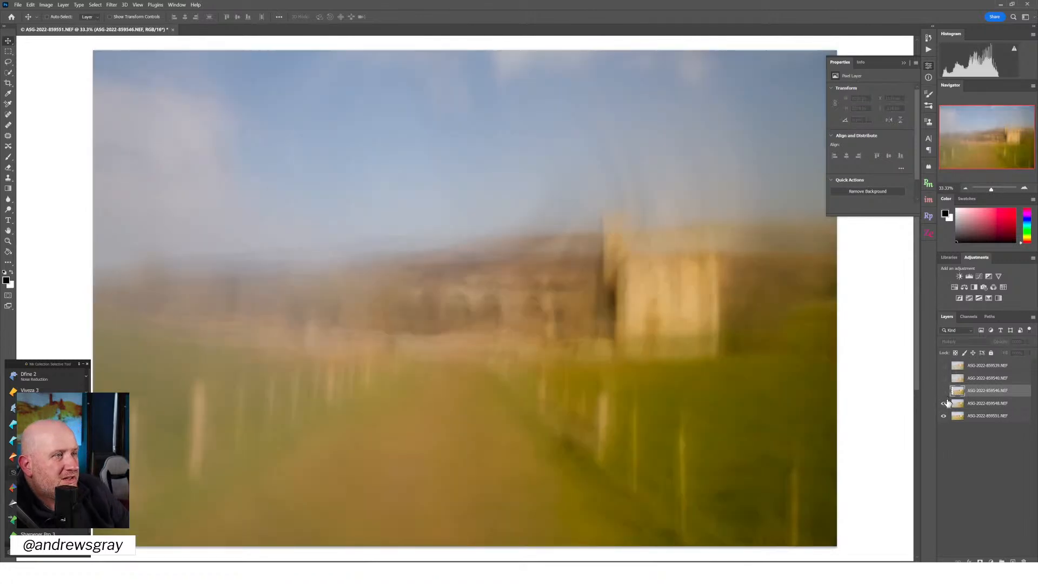
left_click(944, 404)
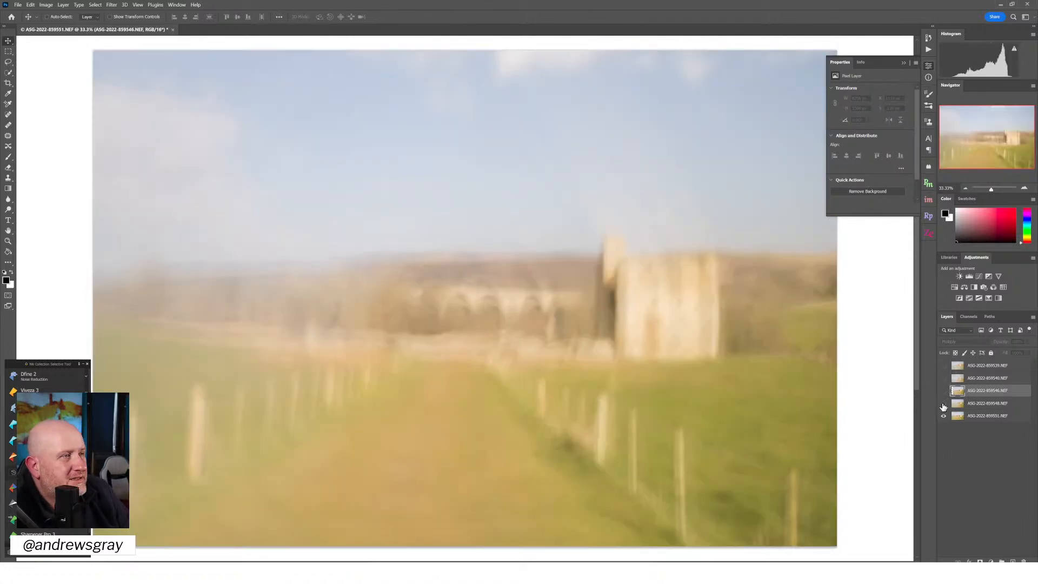
left_click(944, 405)
left_click(945, 417)
left_click(944, 417)
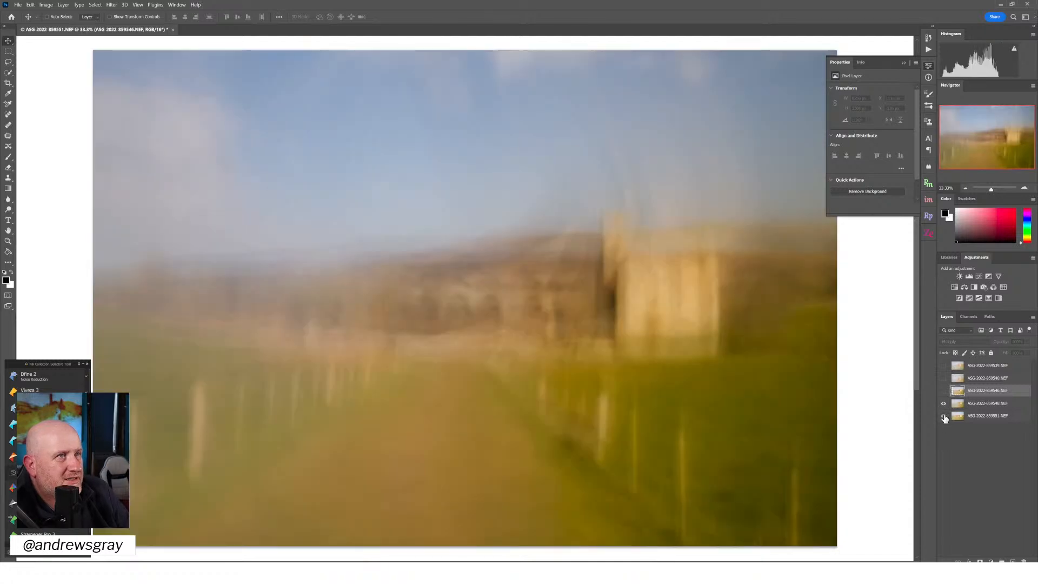
left_click(982, 404)
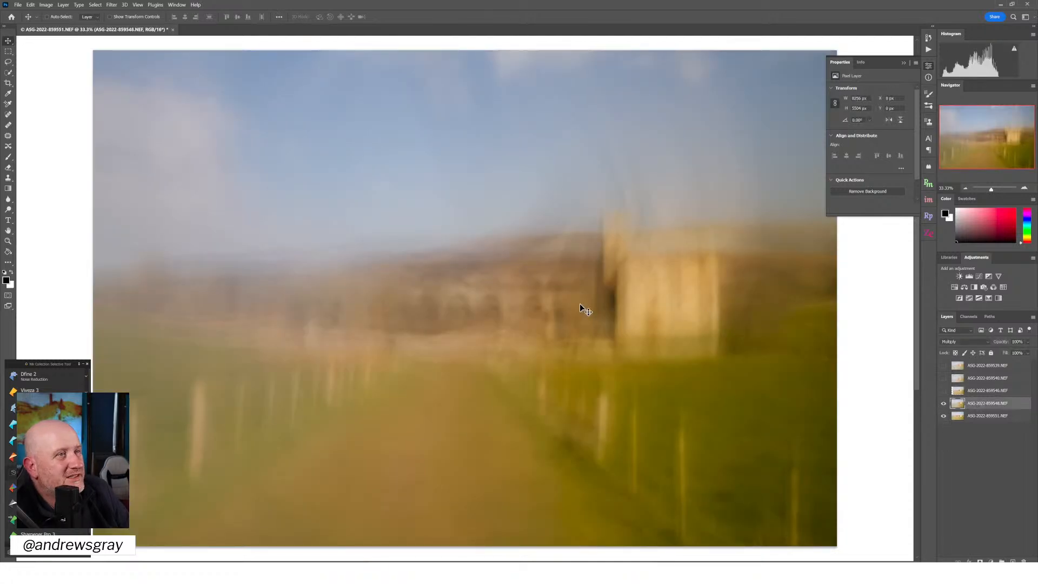
left_click_drag(580, 303, 580, 332)
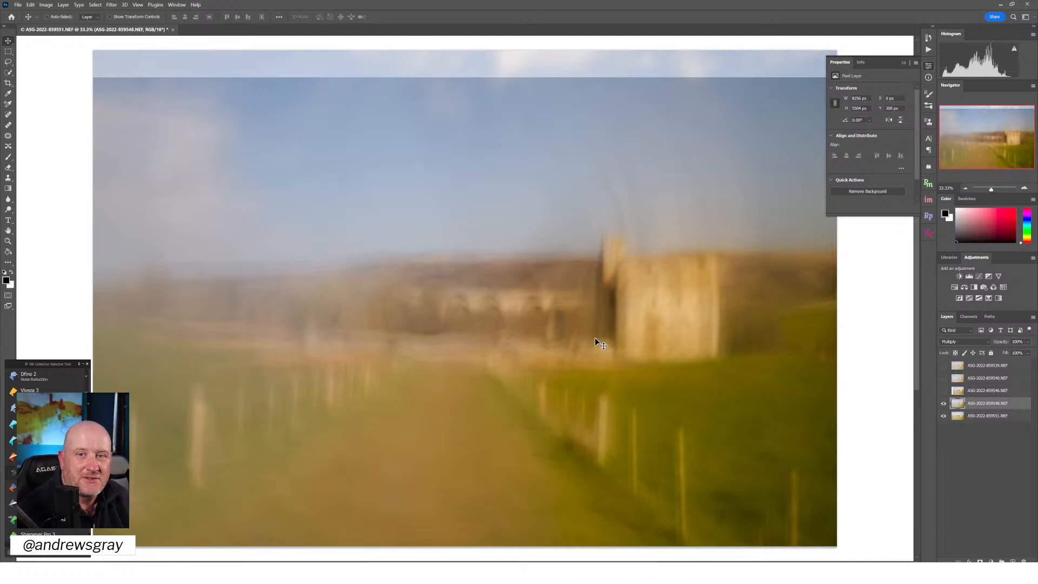
left_click(945, 391)
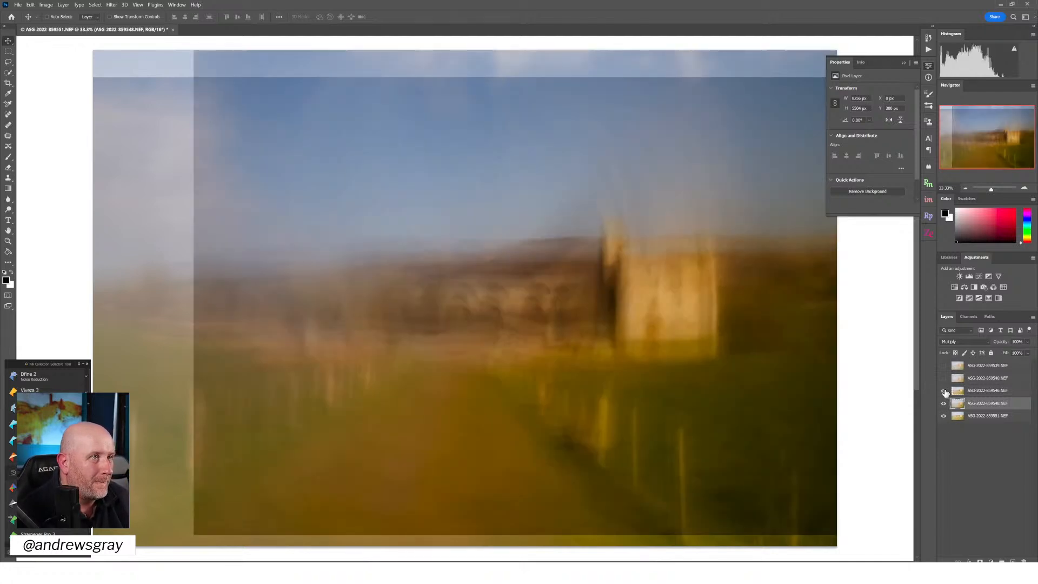
left_click(945, 391)
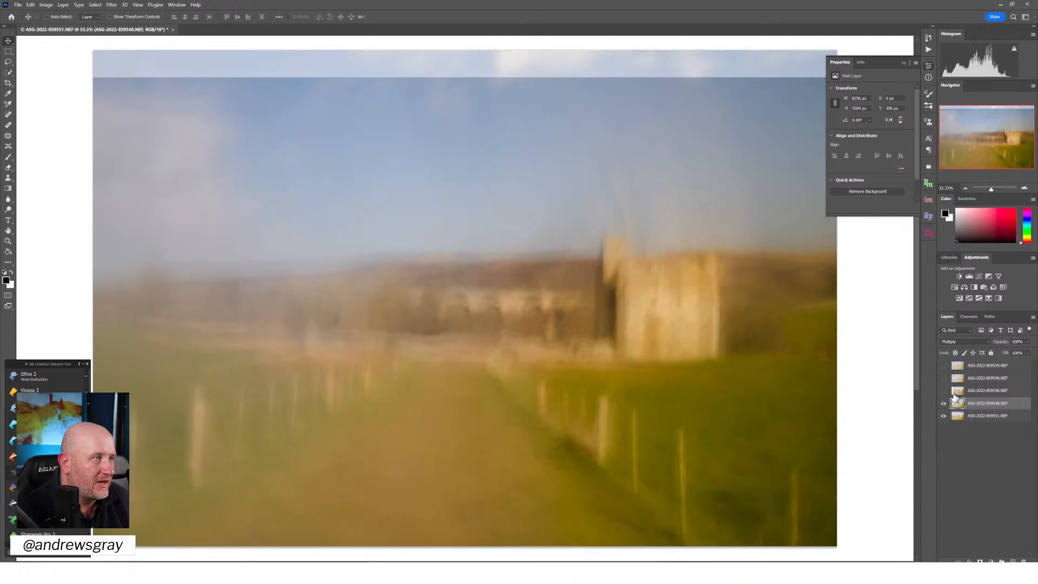
left_click(945, 391)
left_click(960, 391)
left_click_drag(789, 354, 779, 368)
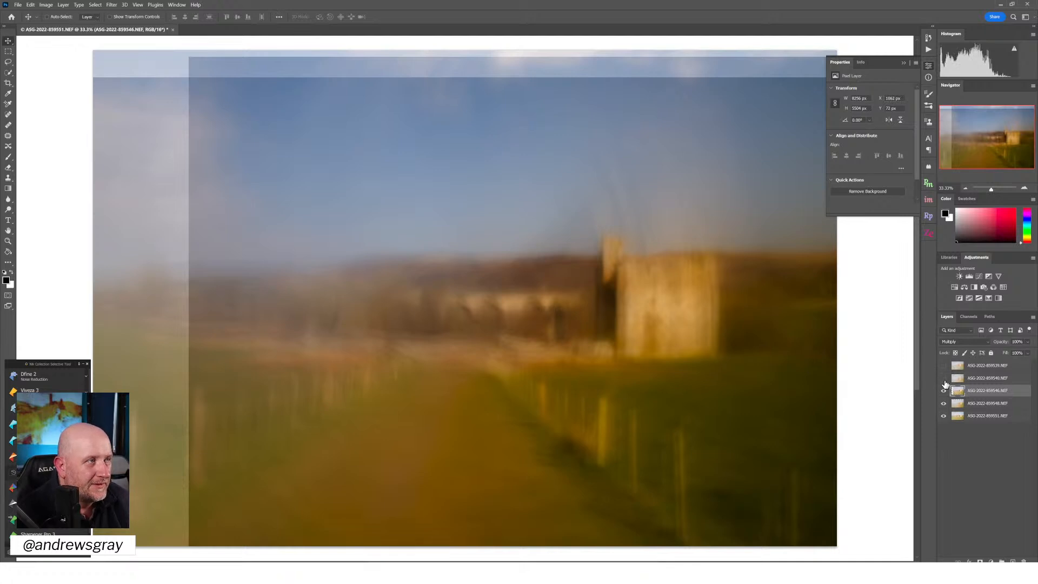
Show the two uppermost layers and align the top layer's tower with the others, at about X 345 px, Y 219 px
left_click(943, 378)
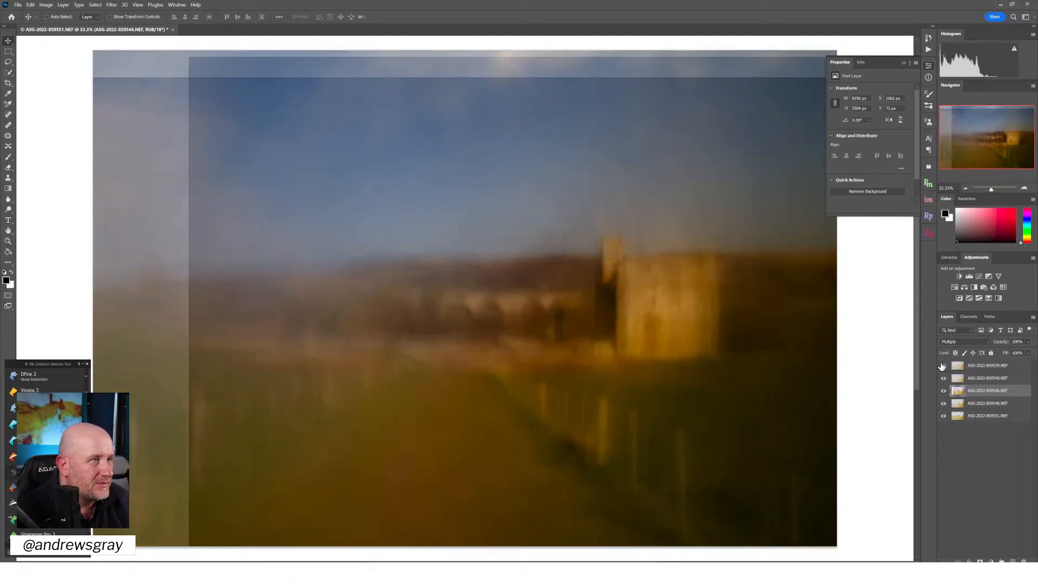
left_click(943, 365)
left_click(993, 369)
left_click_drag(608, 328, 641, 350)
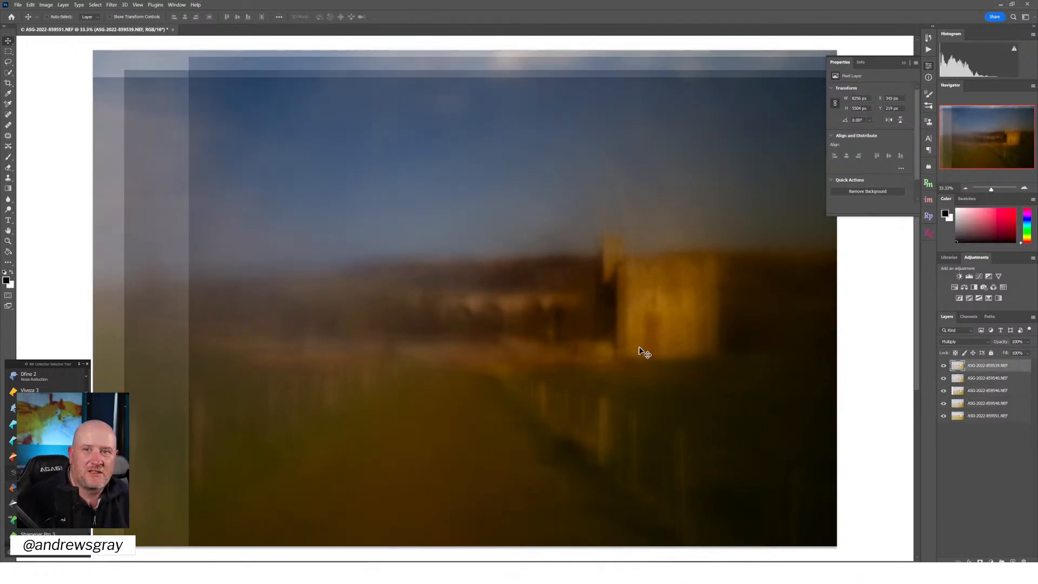
Review the blend mode options for all five layers together and keep Multiply
left_click(991, 423, "shift")
left_click(968, 340)
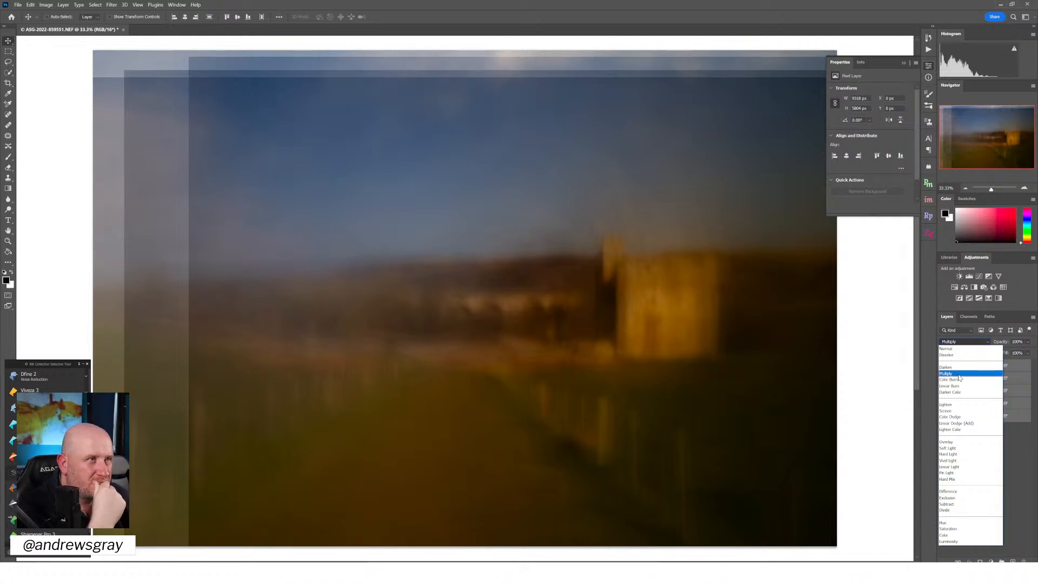
left_click(959, 375)
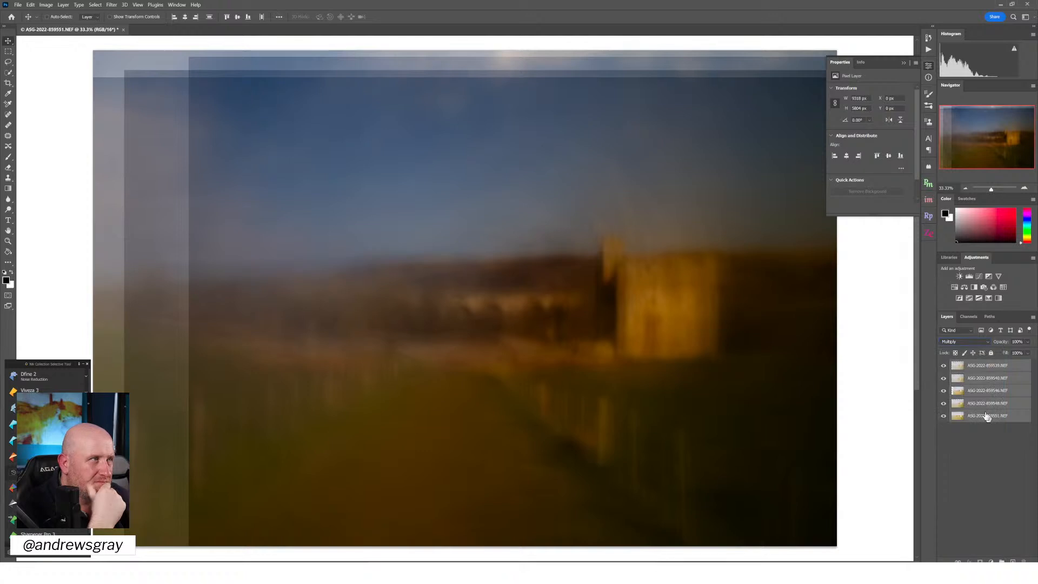
Toggle the visibility of the three lowest layers to compare what each contributes to the blend
left_click(943, 391)
left_click(943, 391)
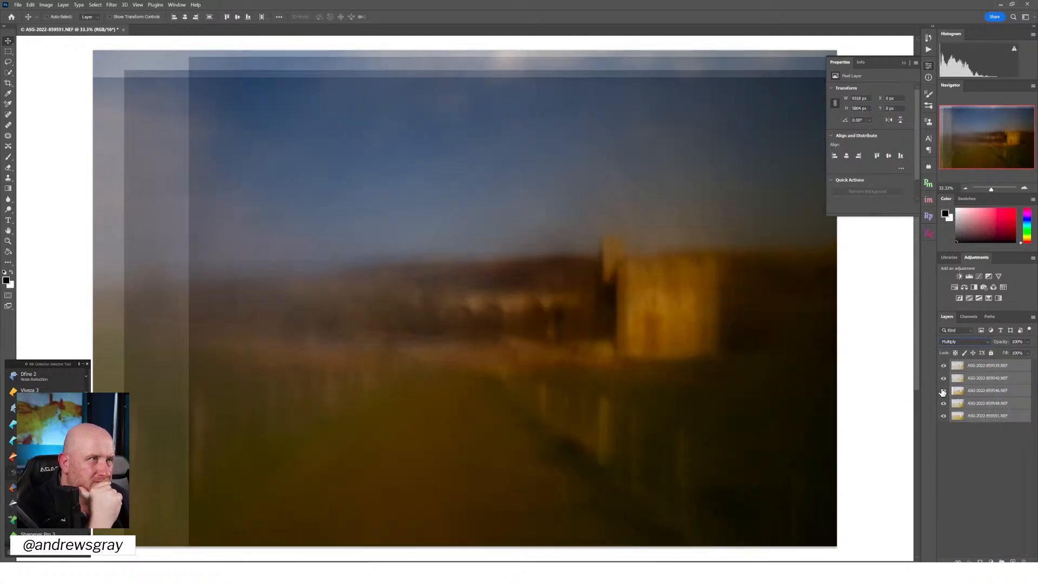
left_click(944, 404)
left_click(944, 404)
left_click(944, 404)
left_click(944, 404)
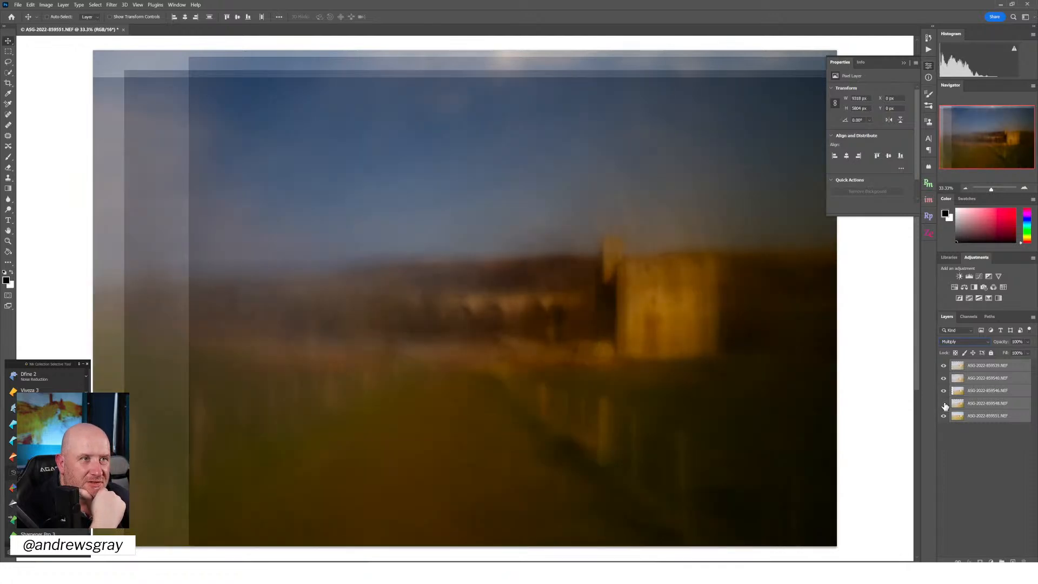
left_click(945, 404)
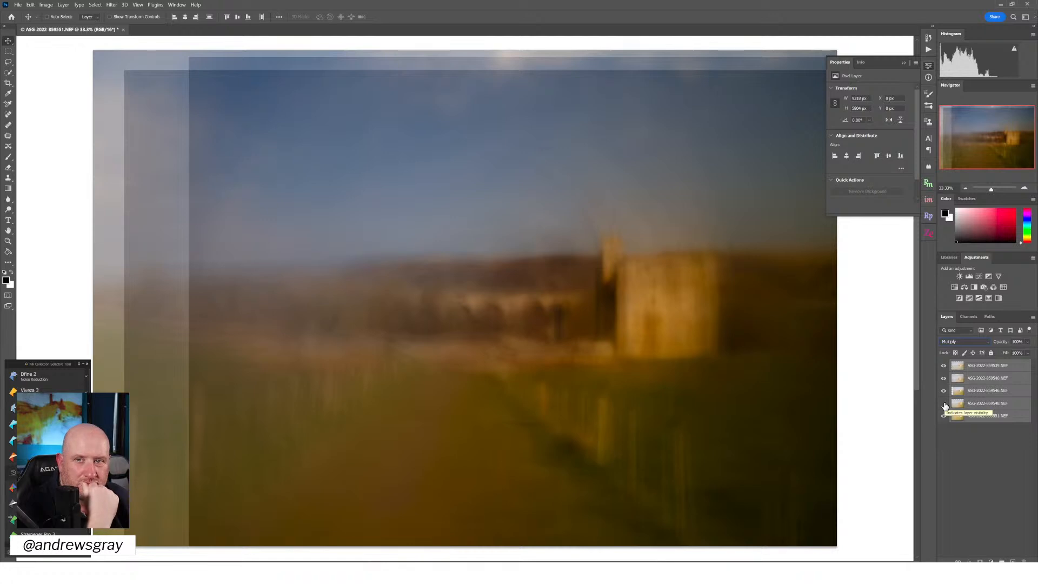
left_click(944, 403)
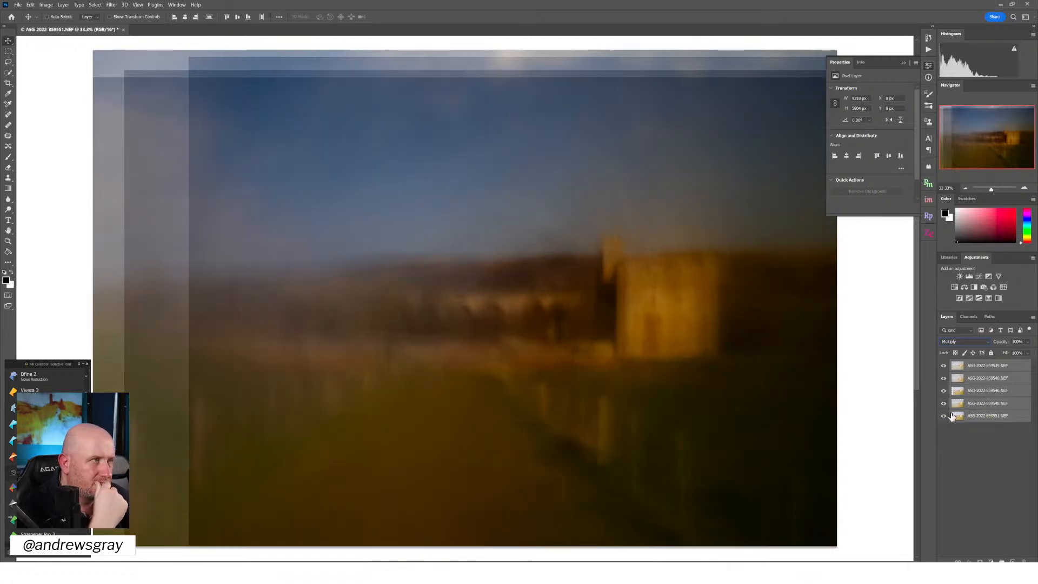
left_click(944, 416)
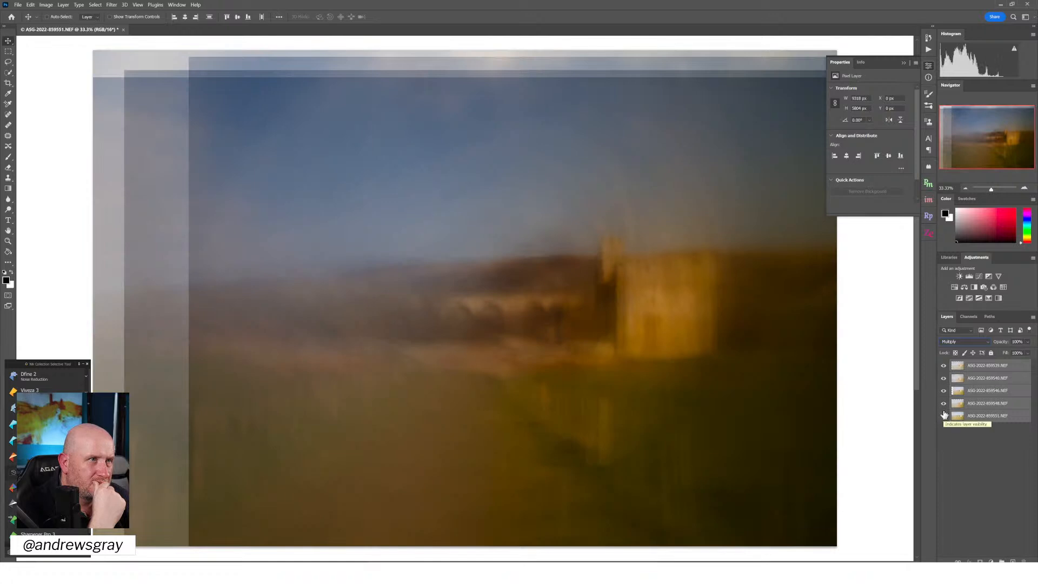
left_click(944, 404)
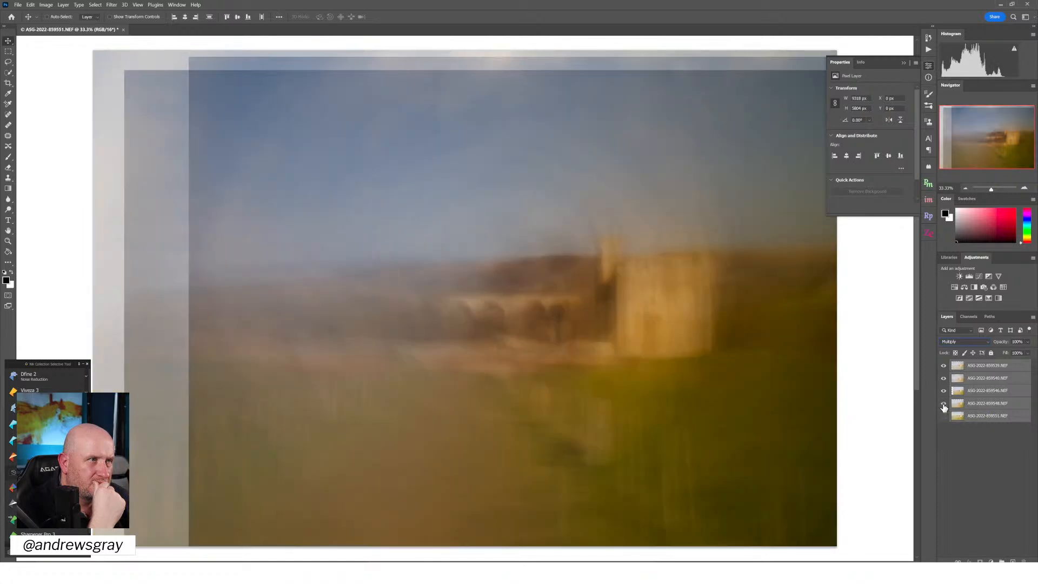
left_click(944, 404)
left_click(944, 416)
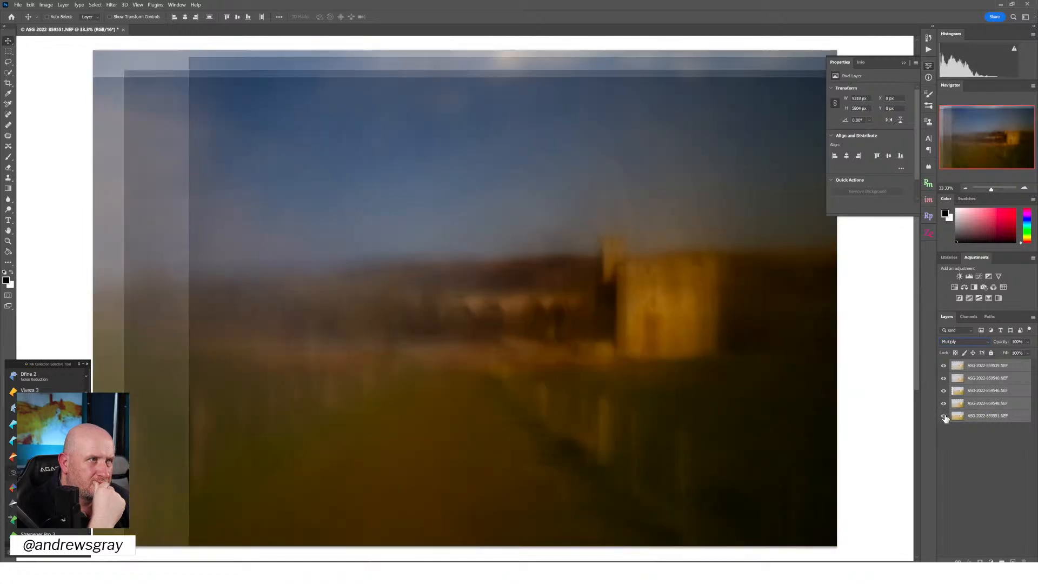
Lower the opacity of the bottom layer to about 66% and of the top layer to about 76%
left_click(968, 416)
left_click(1028, 343)
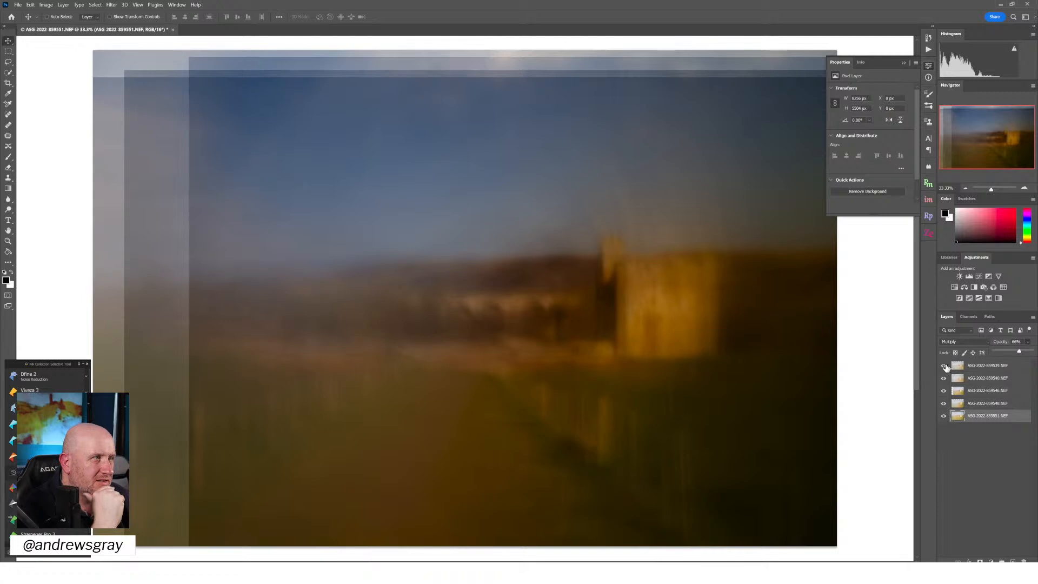
left_click(944, 366)
left_click(943, 366)
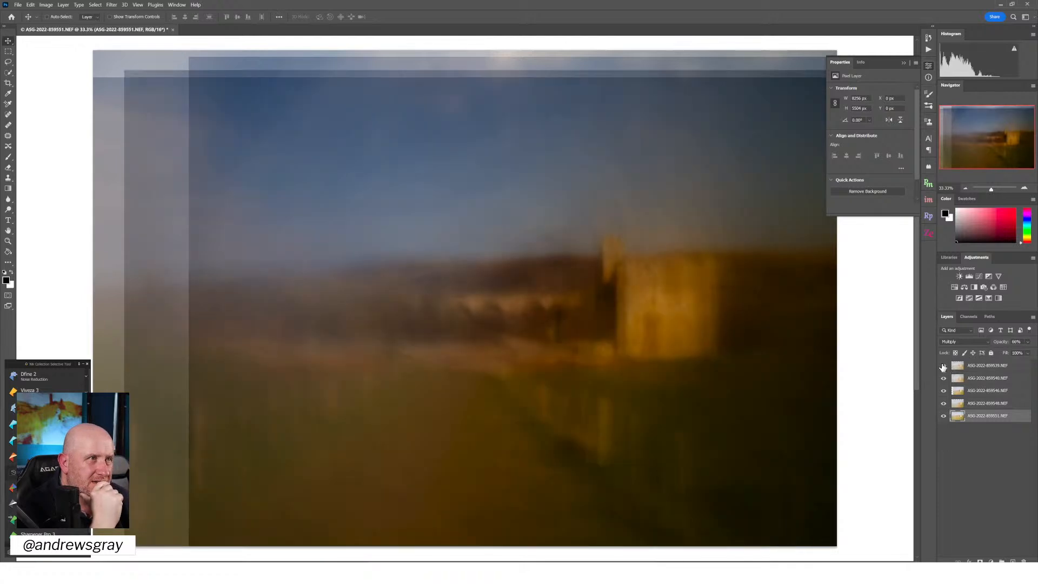
left_click(944, 366)
left_click(943, 366)
left_click(968, 366)
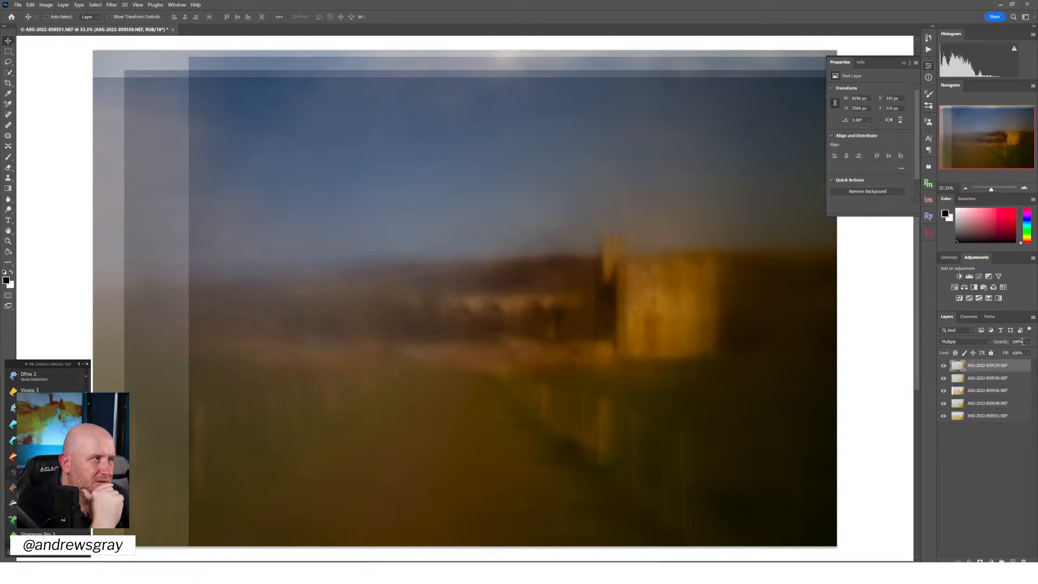
left_click(1028, 343)
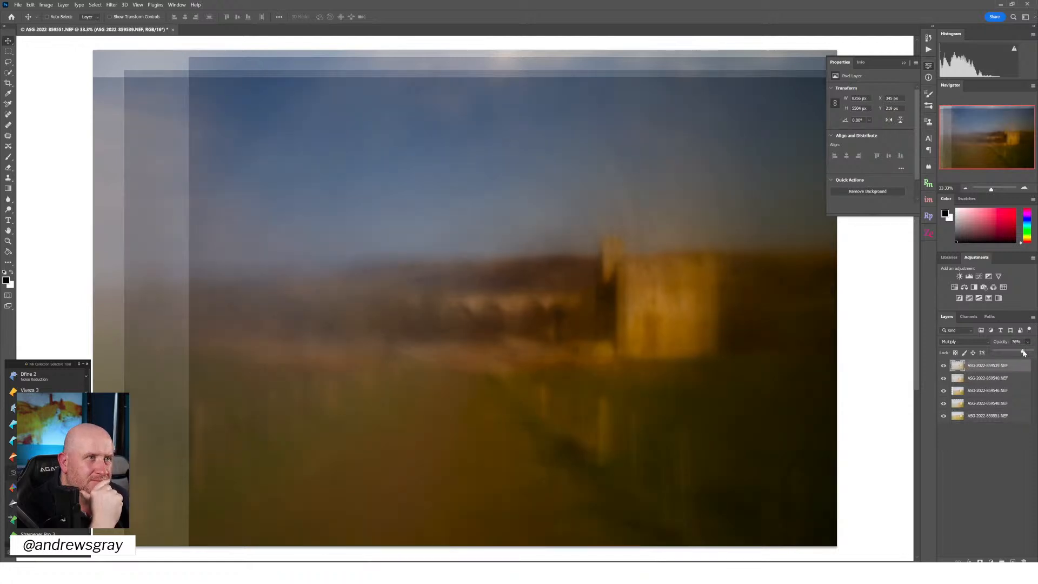
left_click(944, 380)
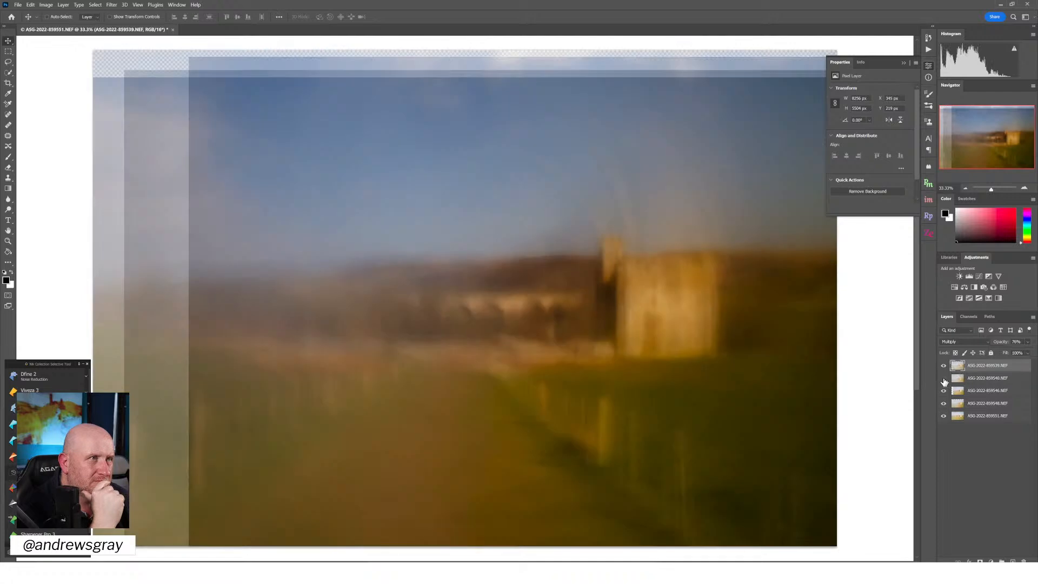
left_click(944, 380)
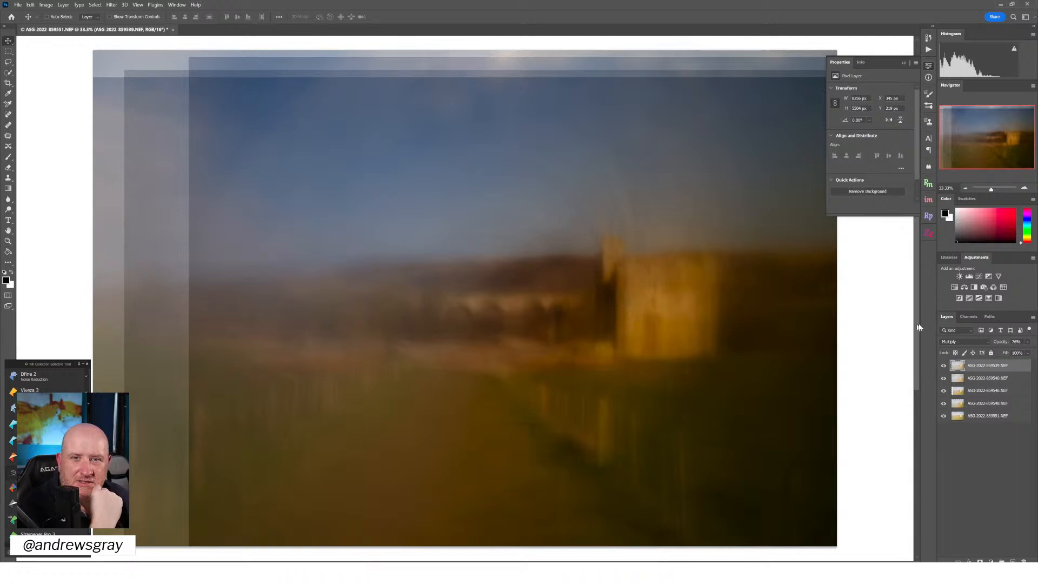
left_click(944, 379)
left_click(944, 381)
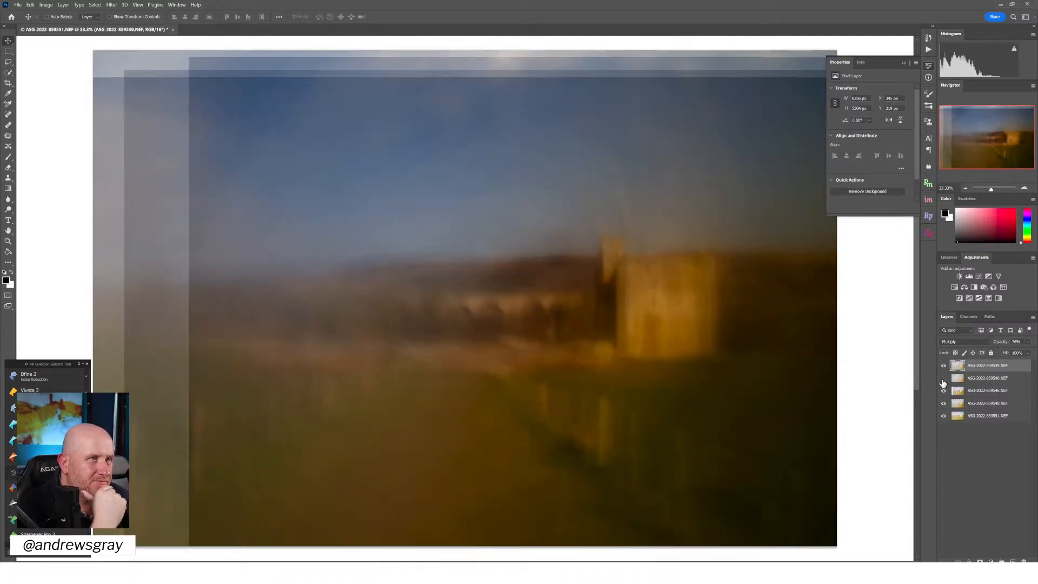
left_click(943, 381)
left_click(944, 381)
left_click(979, 379)
left_click(1028, 342)
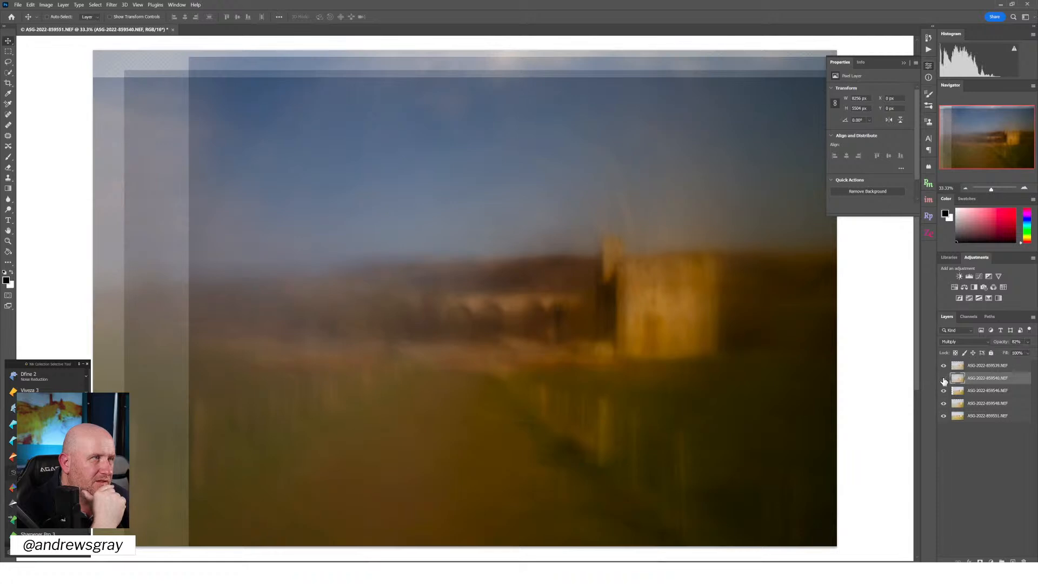
left_click(943, 378)
left_click(944, 379)
left_click(943, 378)
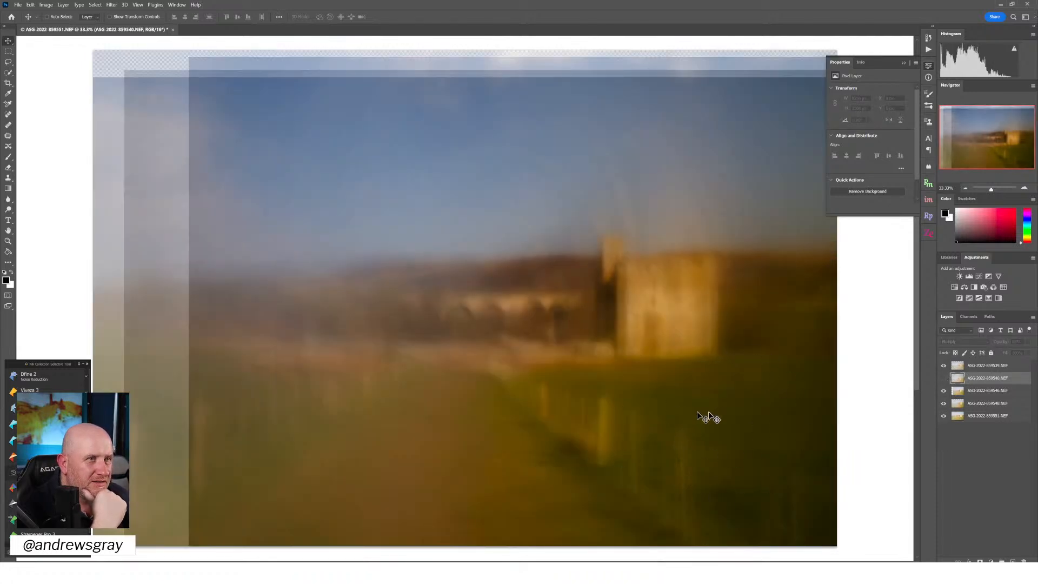
left_click(944, 380)
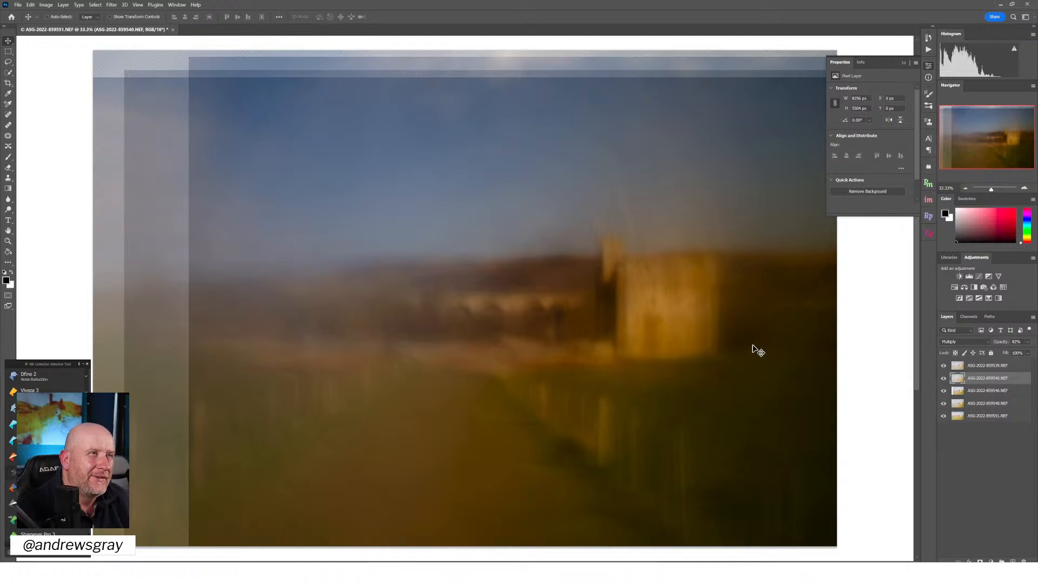
left_click(945, 391)
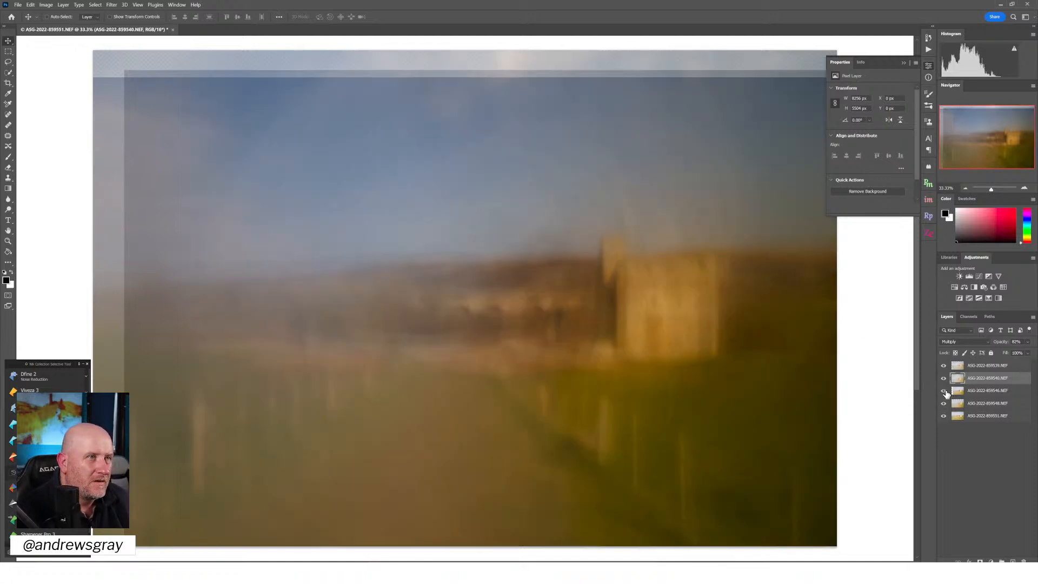
left_click(945, 391)
left_click(945, 391)
left_click(945, 391)
left_click(945, 391)
left_click(945, 391)
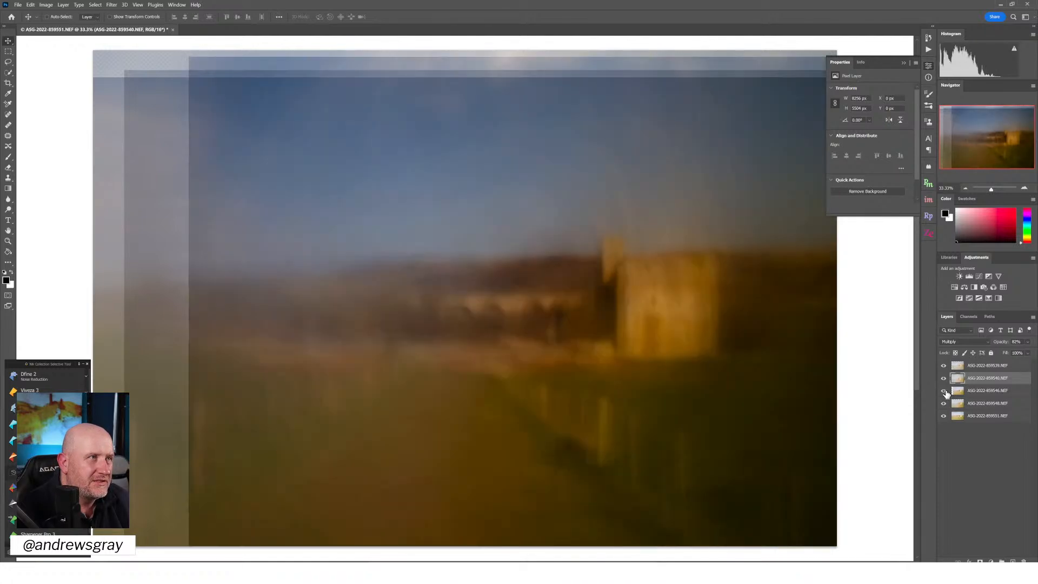
left_click(945, 391)
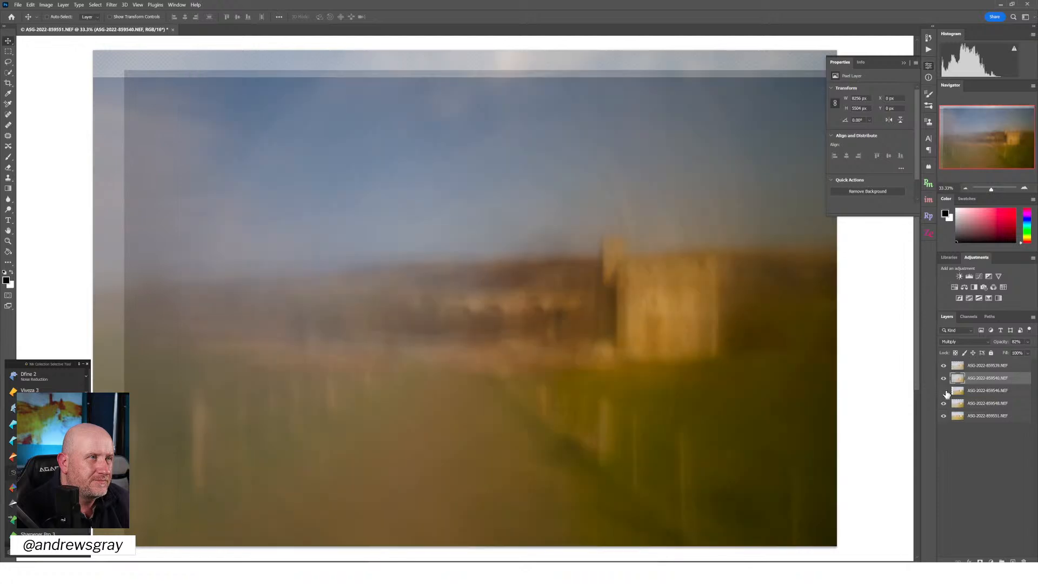
left_click(945, 391)
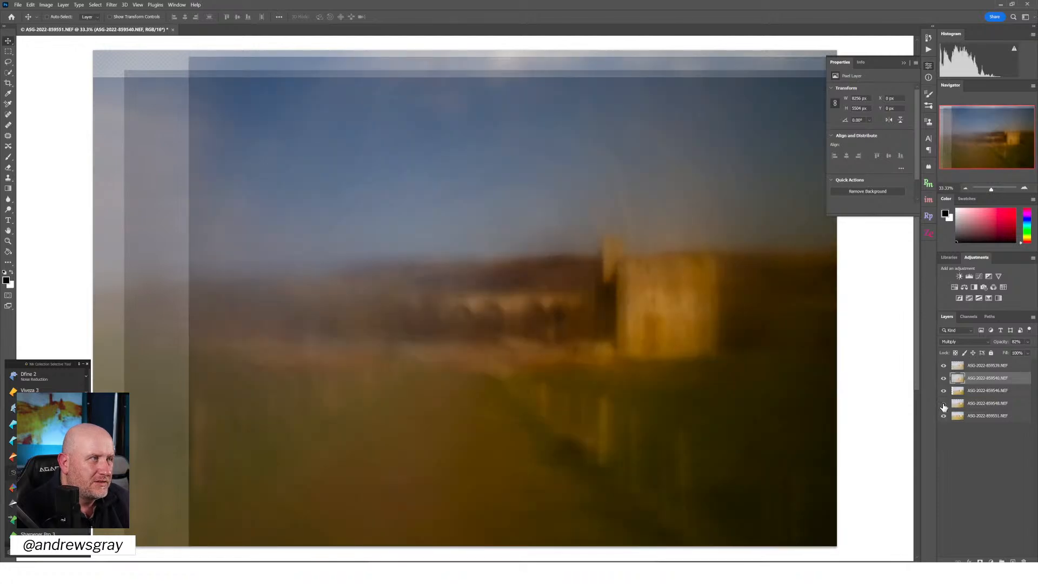
Toggle the two lowest layers one after the other to check what each adds to the image
left_click(944, 404)
left_click(944, 405)
left_click(944, 417)
left_click(944, 417)
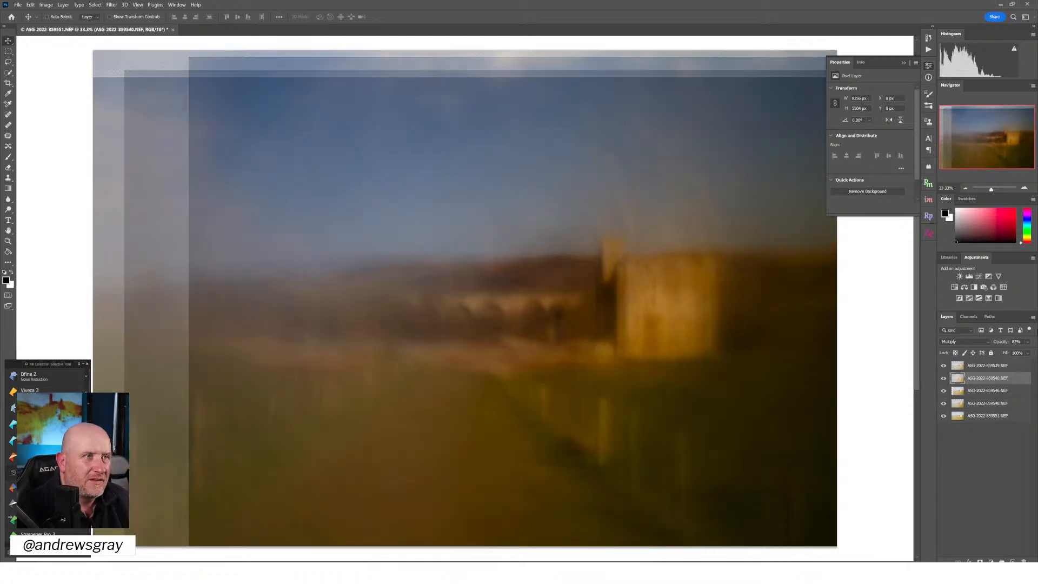
left_click(976, 391)
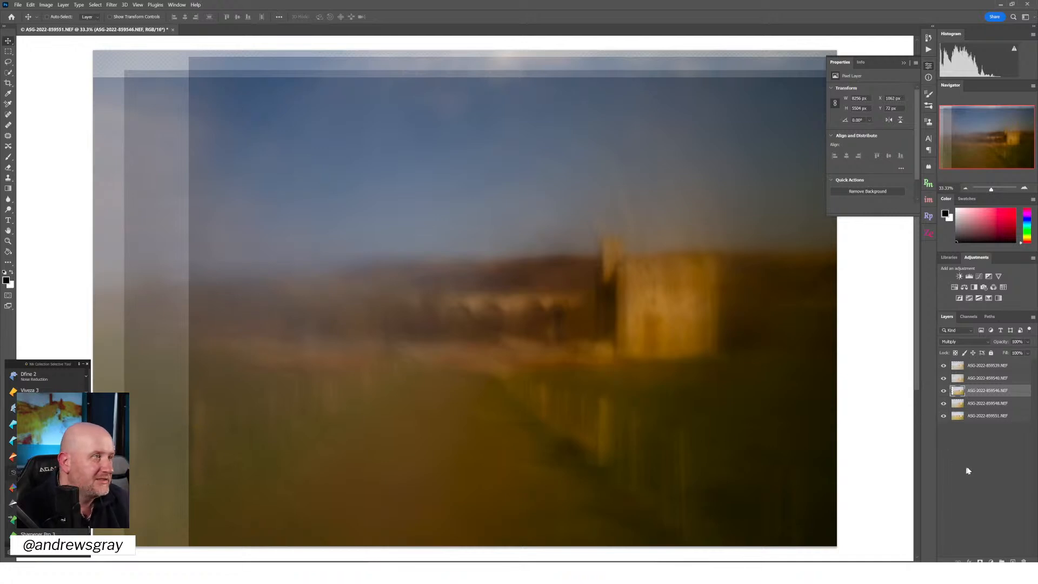
left_click(980, 561)
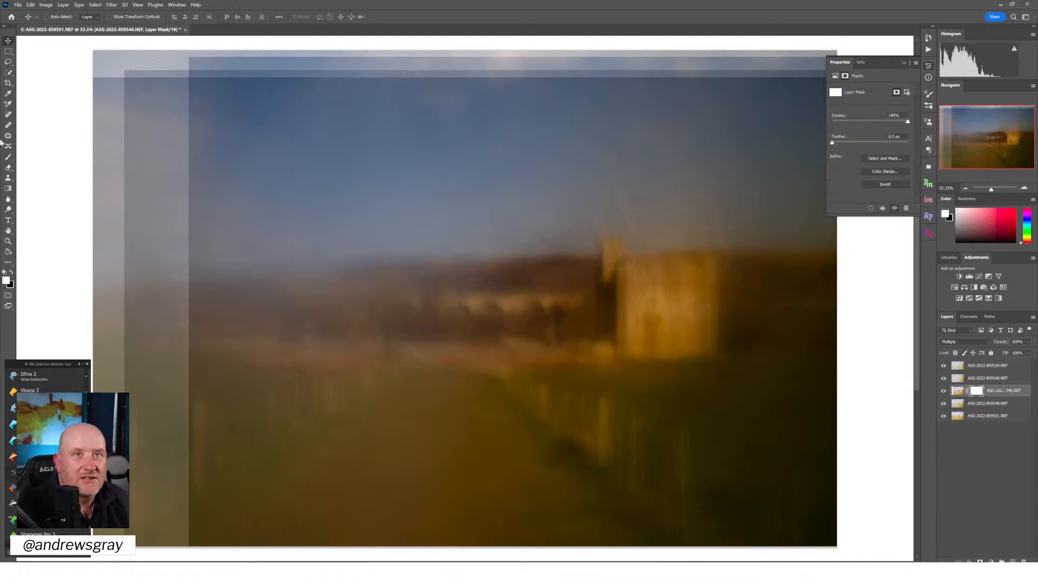
left_click(8, 188)
left_click_drag(483, 285, 194, 282)
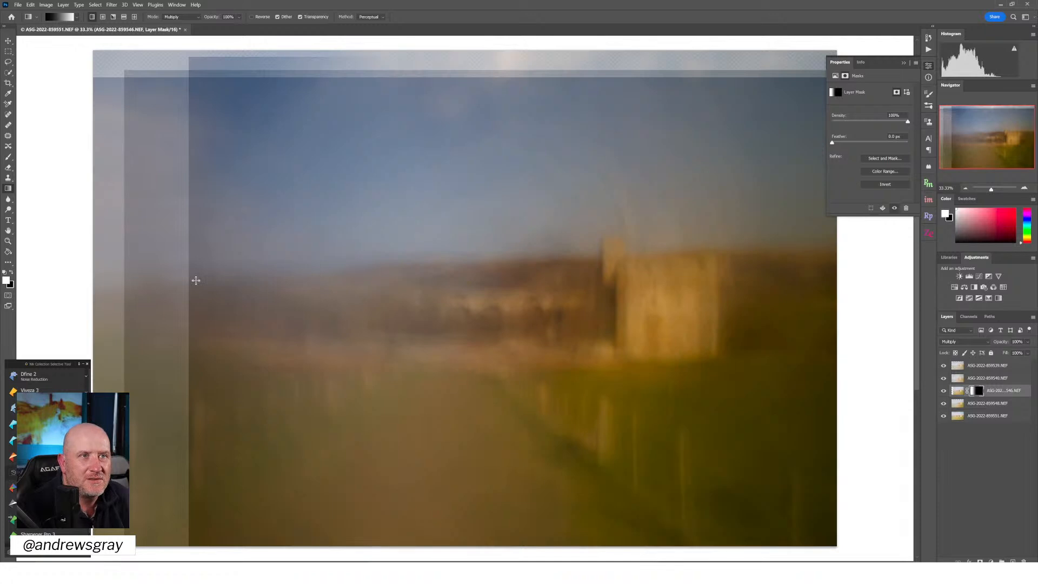
key("ctrl+z")
left_click_drag(196, 292, 523, 292)
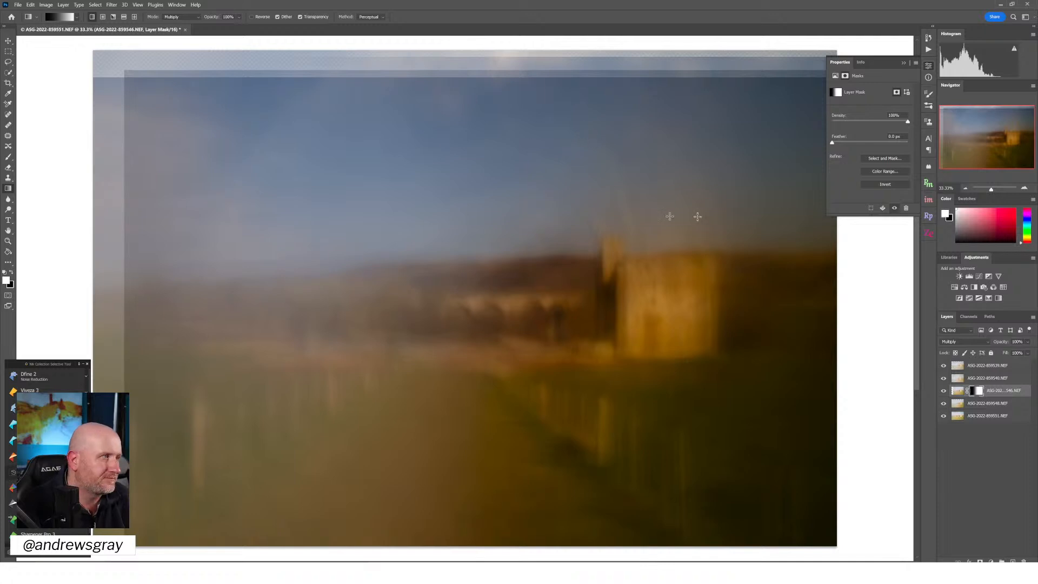
Toggle the two topmost layers in turn to identify which one leaves the remaining hard edge on the image's left side
left_click(943, 366)
left_click(944, 366)
left_click(943, 367)
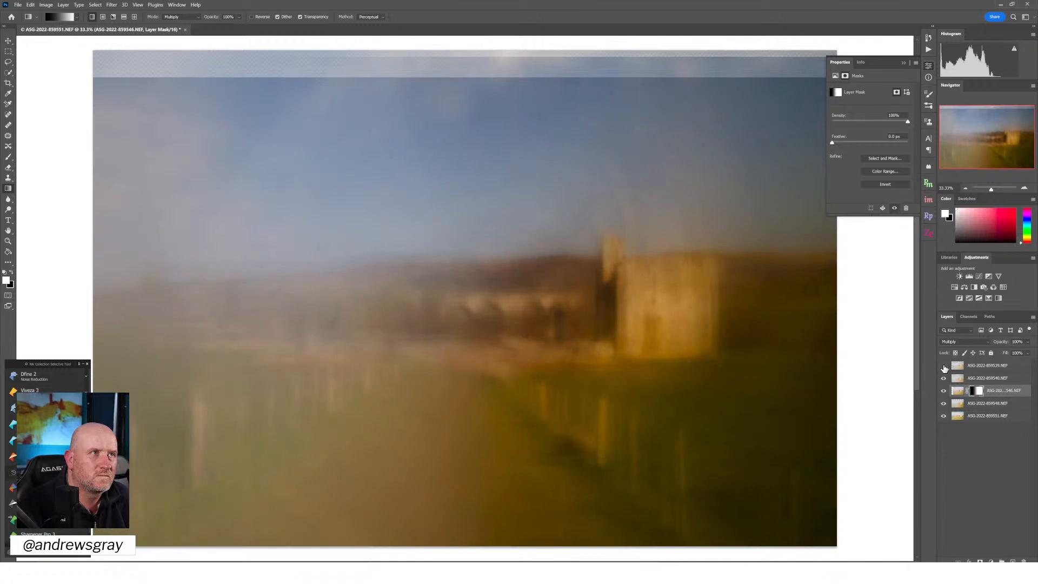
left_click(943, 366)
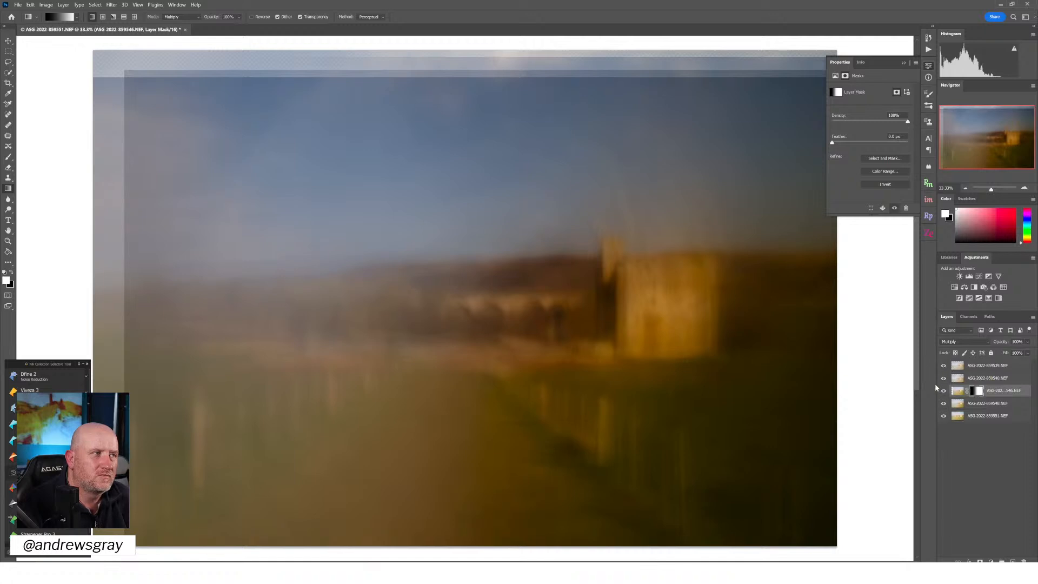
left_click(944, 380)
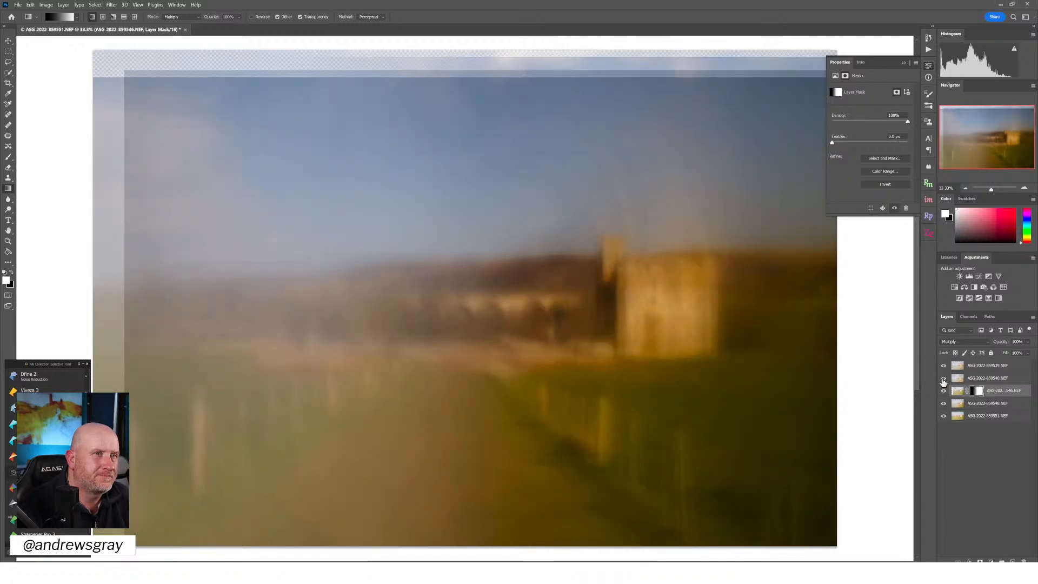
left_click(943, 380)
left_click(944, 381)
left_click(943, 380)
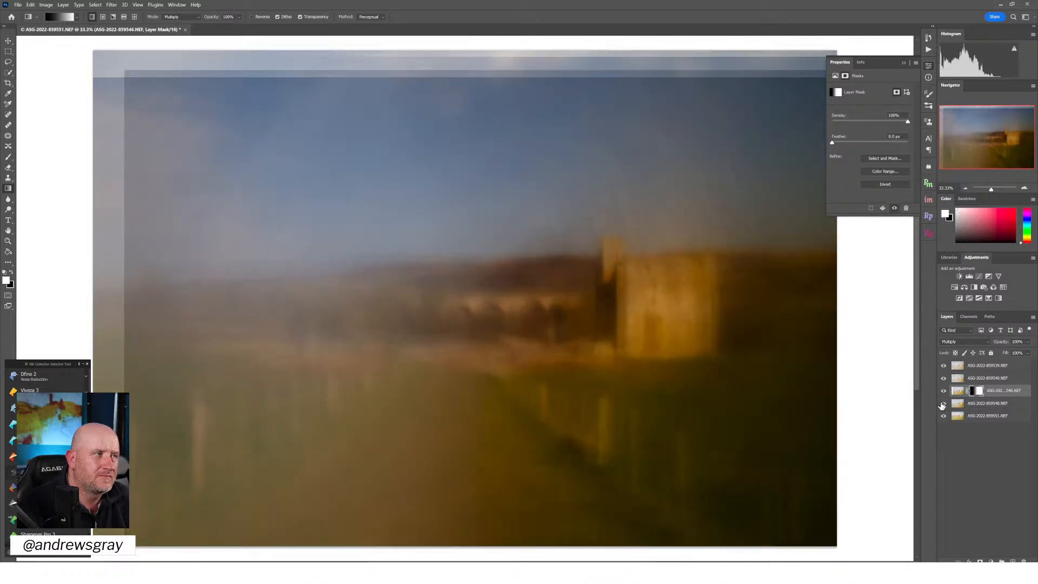
Toggle the two lowest layers in turn to examine their effect on the blend and its outer edges
left_click(943, 404)
left_click(943, 404)
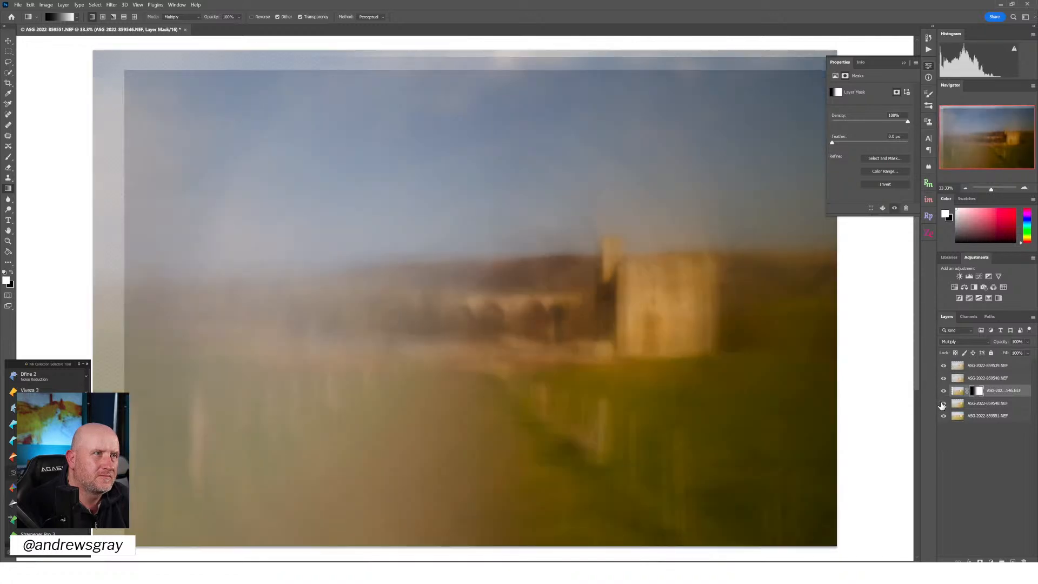
left_click(943, 404)
left_click(943, 404)
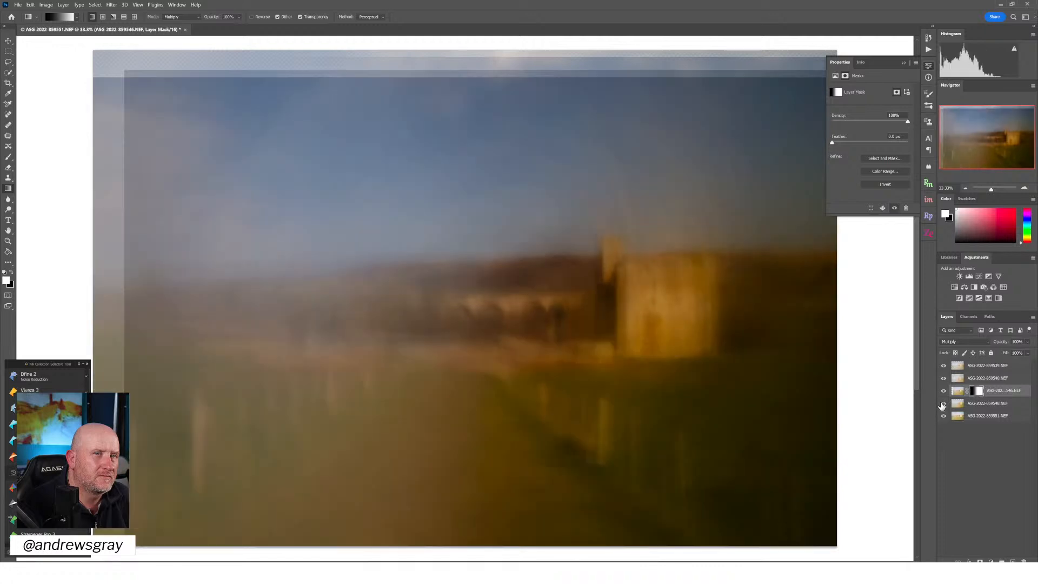
left_click(943, 416)
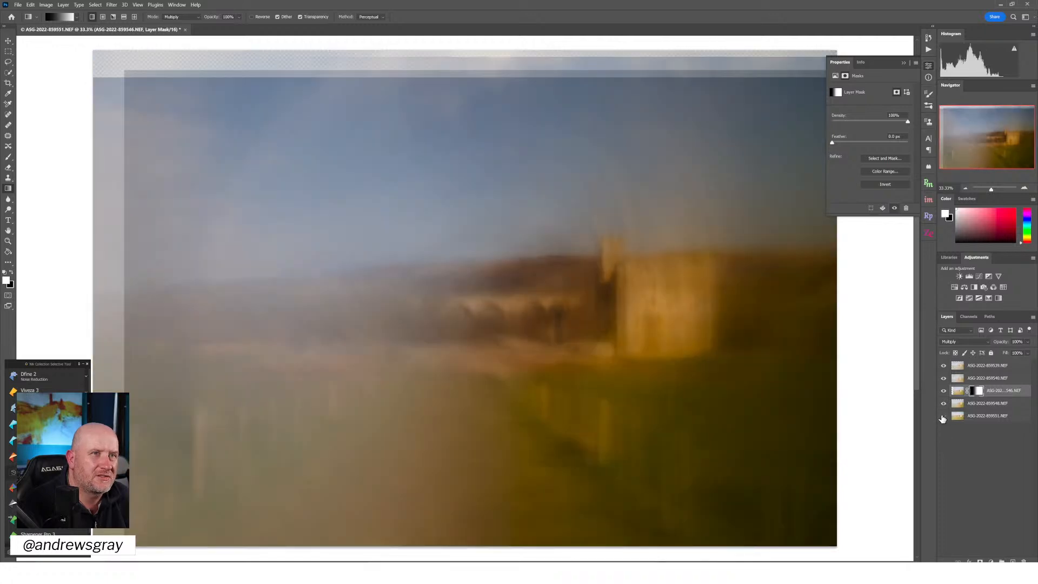
left_click(943, 416)
left_click(943, 417)
left_click(943, 417)
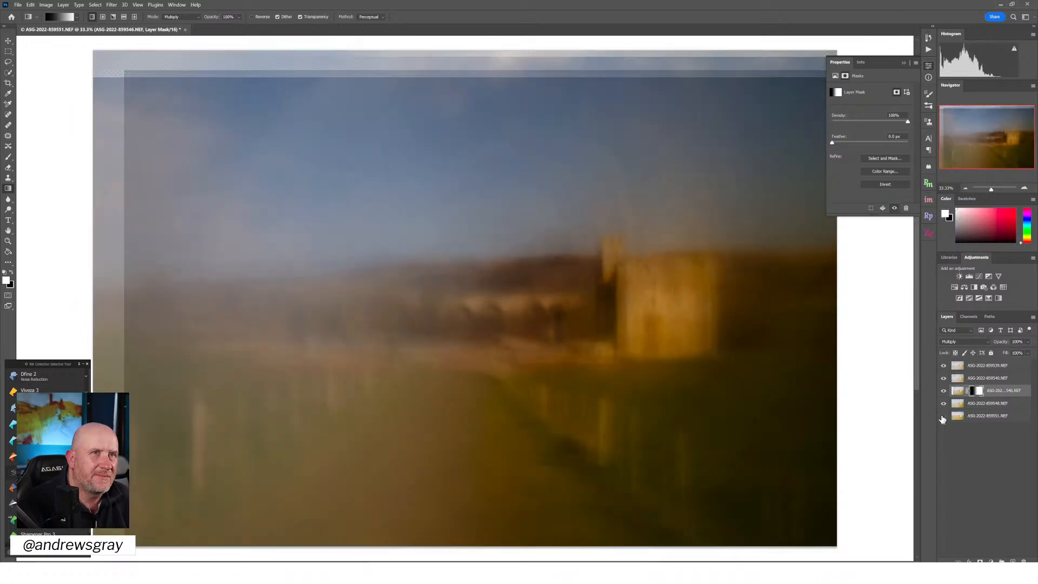
left_click(943, 416)
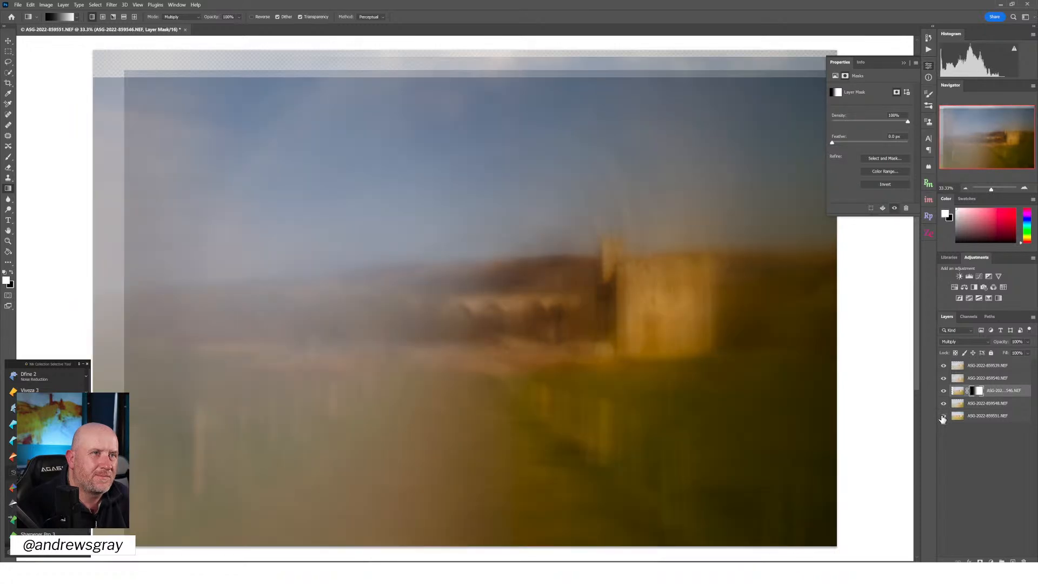
left_click(943, 416)
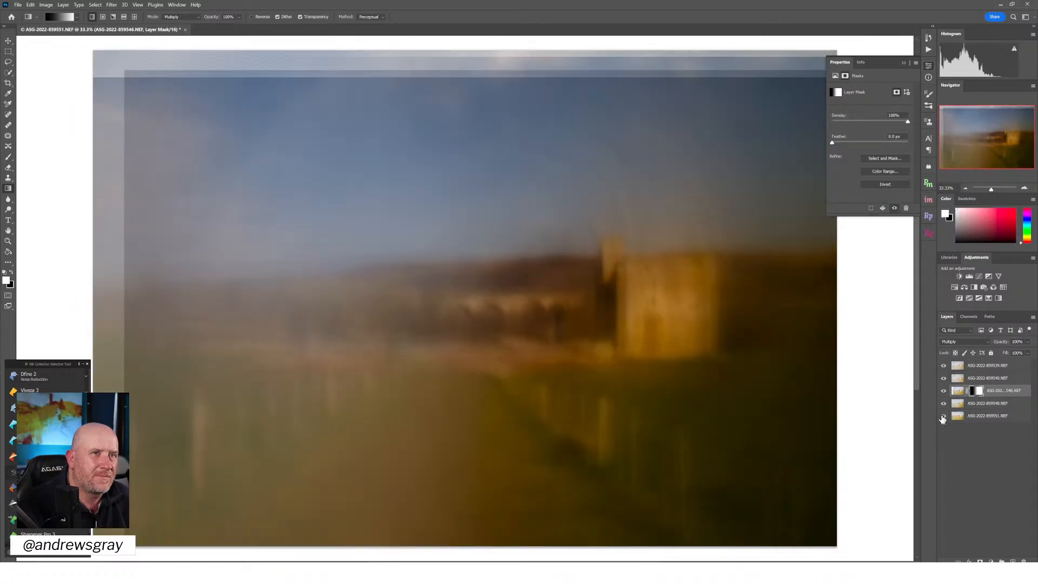
Mask the bottom layer with a horizontal black-to-white gradient fading out its left side, and compare the blend with and without the top layer
left_click(976, 416)
left_click(981, 562)
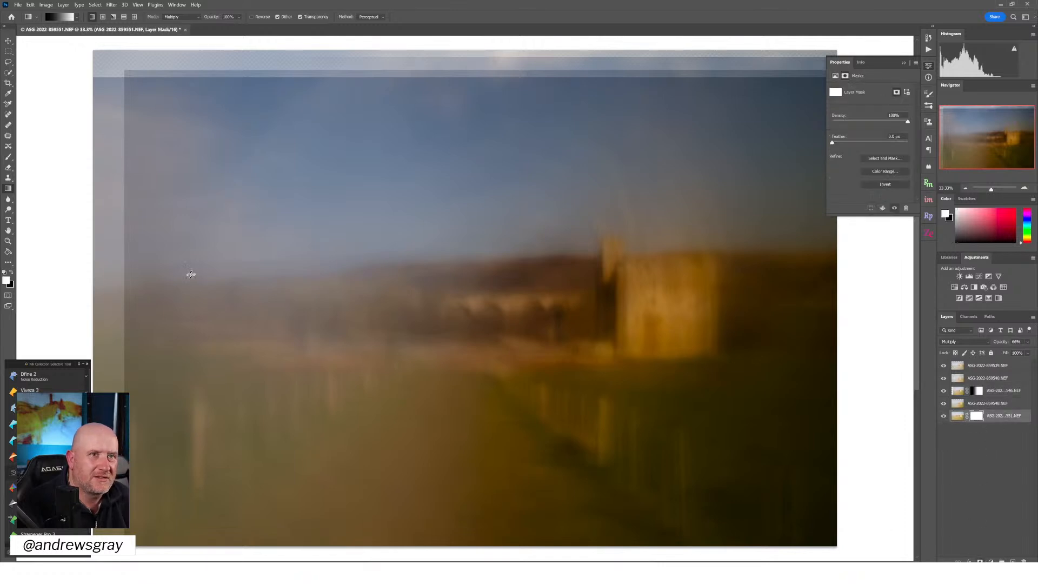
left_click_drag(398, 320, 131, 322)
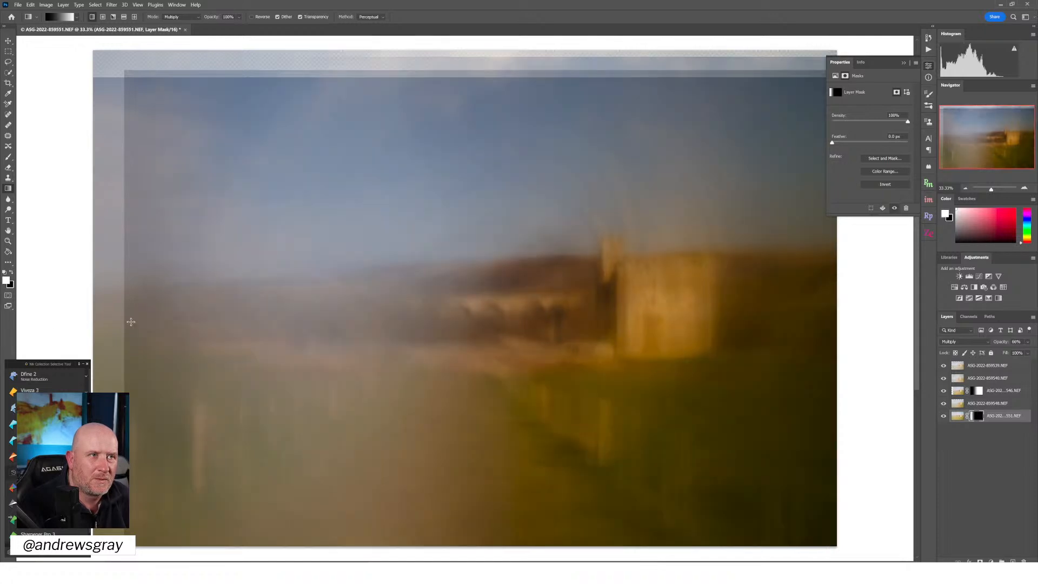
key("ctrl+z")
left_click_drag(129, 319, 389, 327)
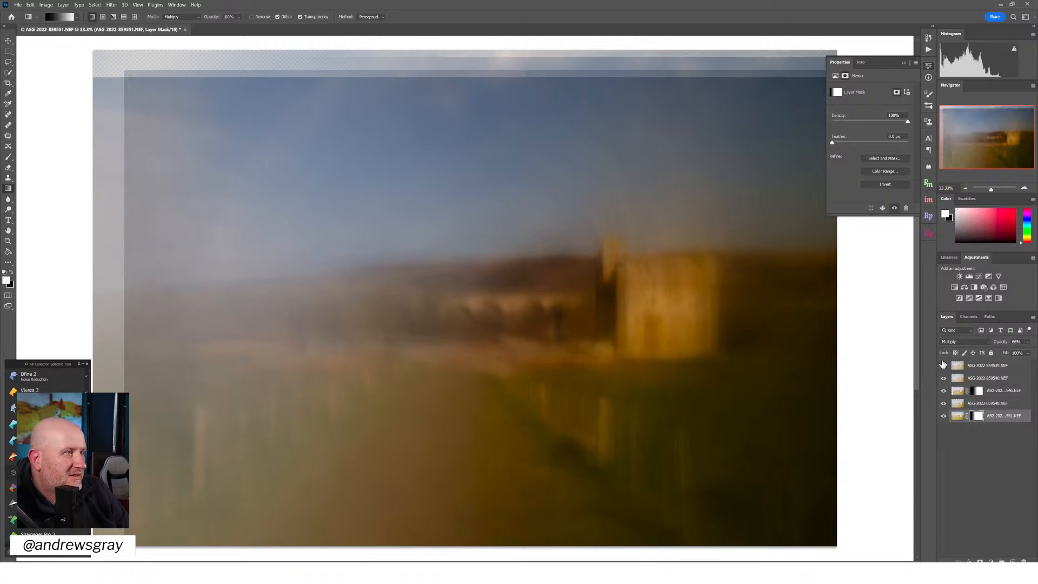
left_click(944, 367)
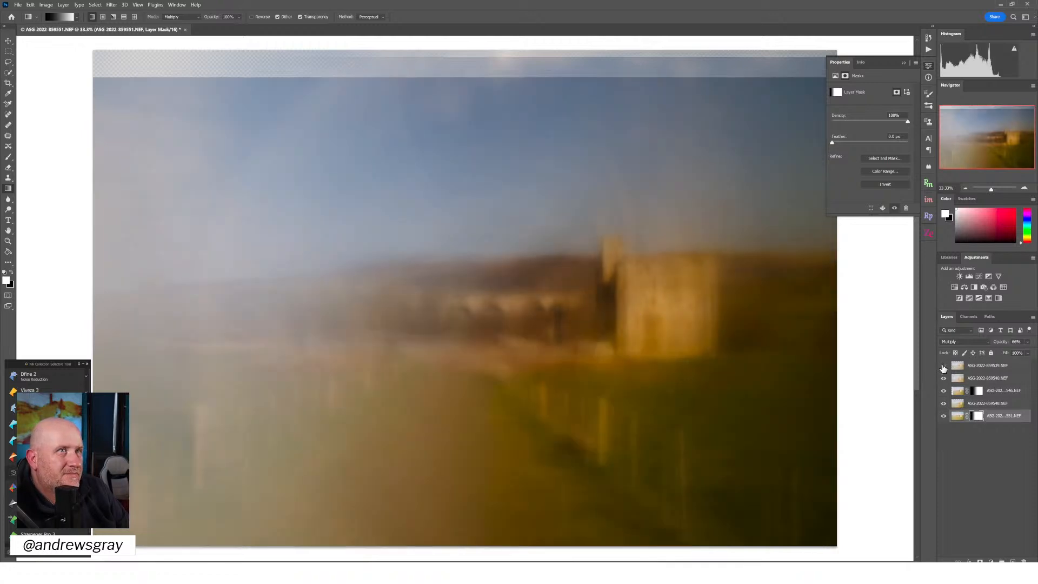
left_click(943, 366)
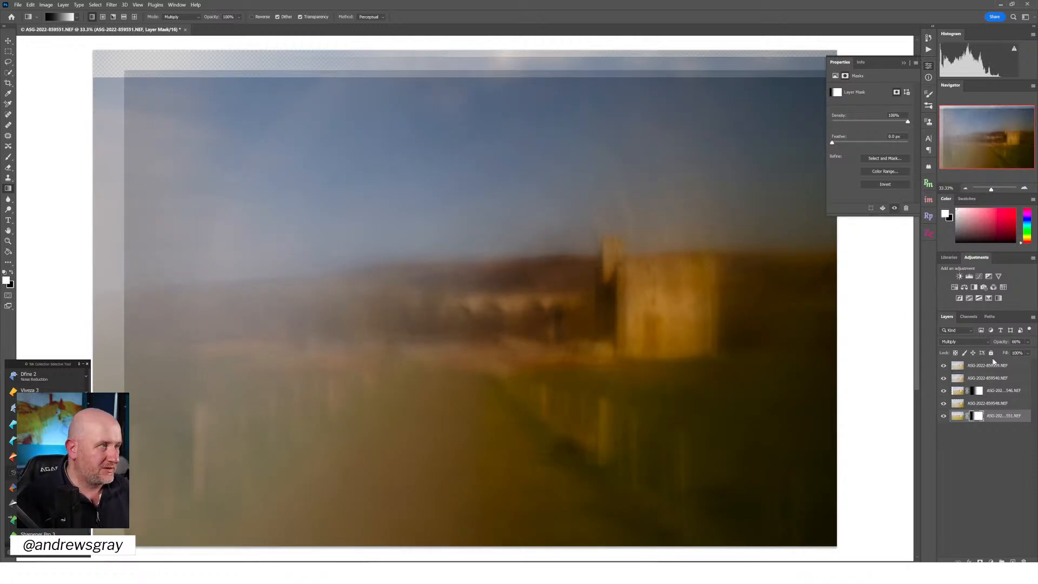
Crop the image with an unconstrained ratio to cut off the uneven layer borders along its left side, top and bottom
left_click(8, 83)
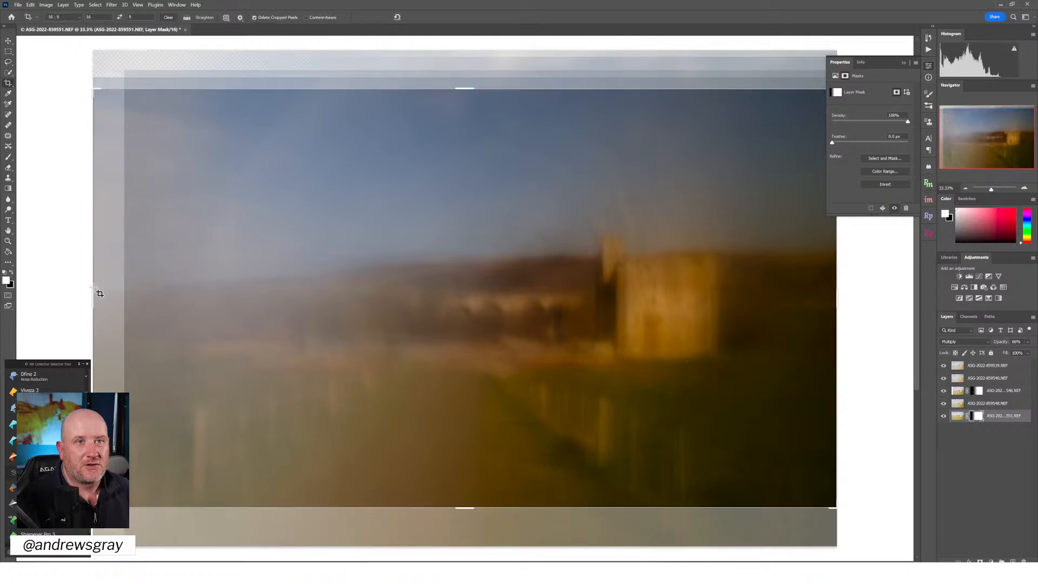
left_click_drag(93, 292, 117, 295)
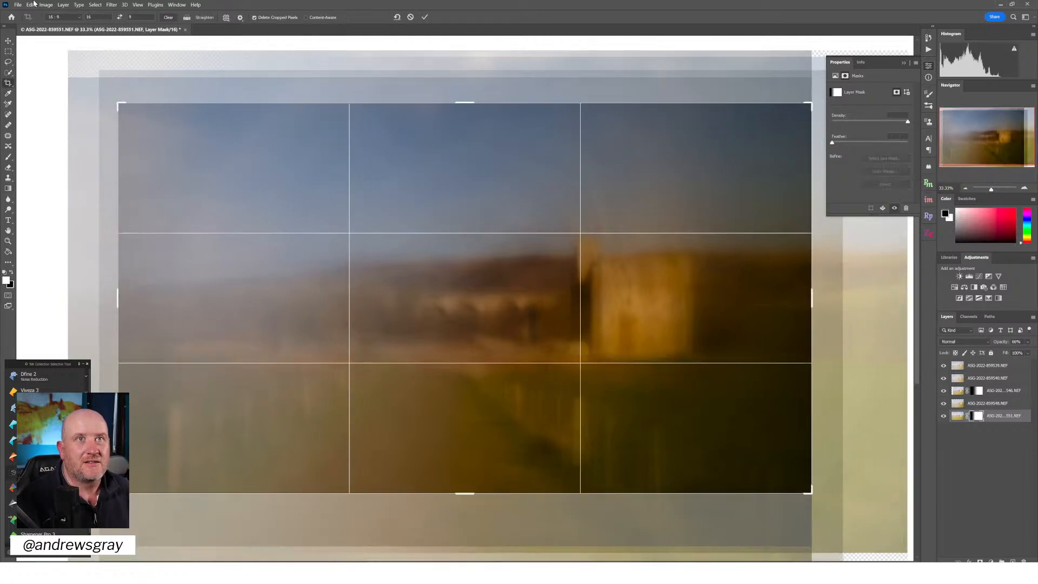
left_click(120, 17)
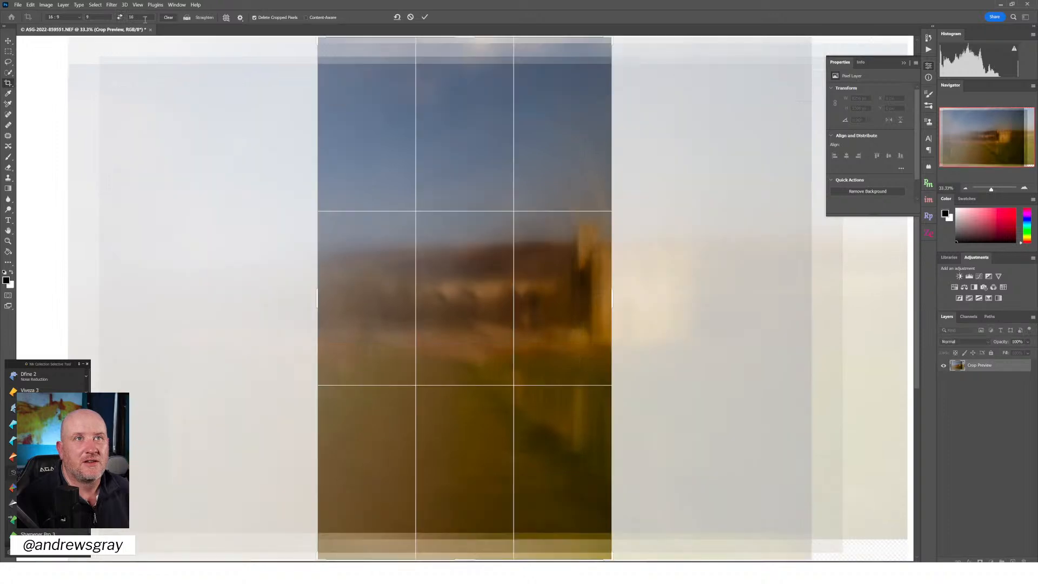
left_click(121, 17)
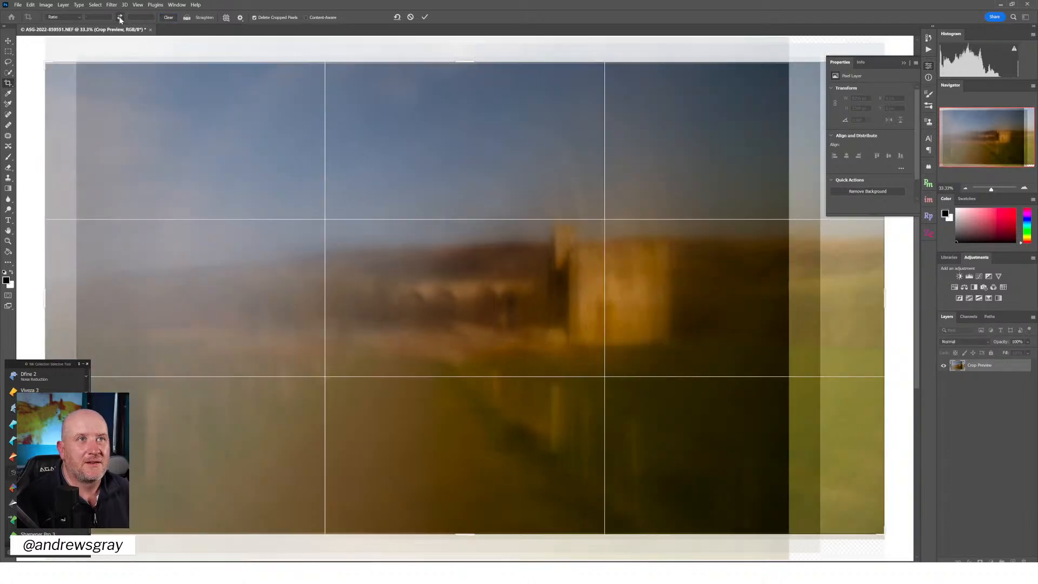
left_click_drag(44, 292, 59, 292)
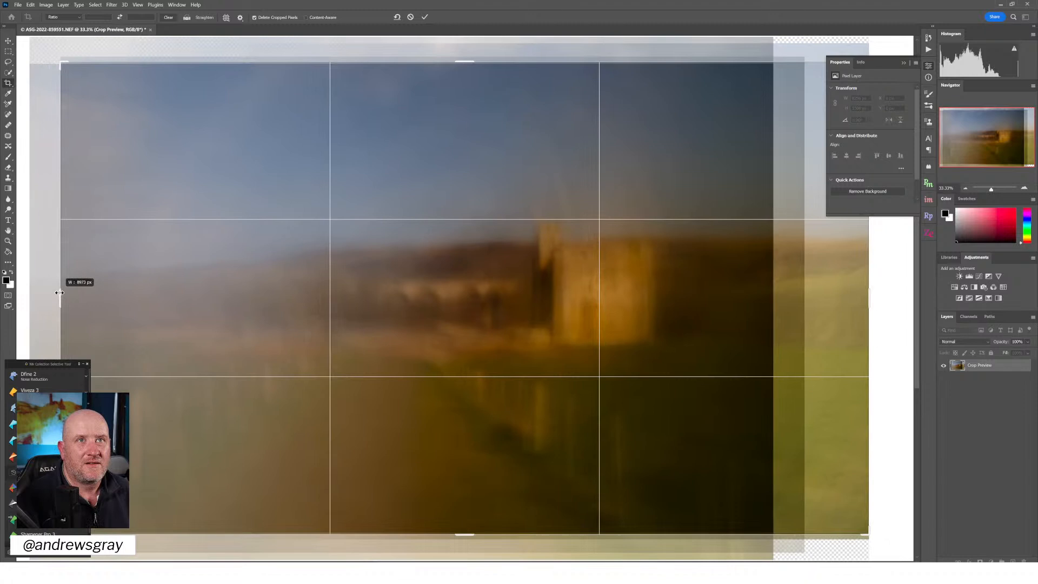
left_click_drag(468, 61, 470, 64)
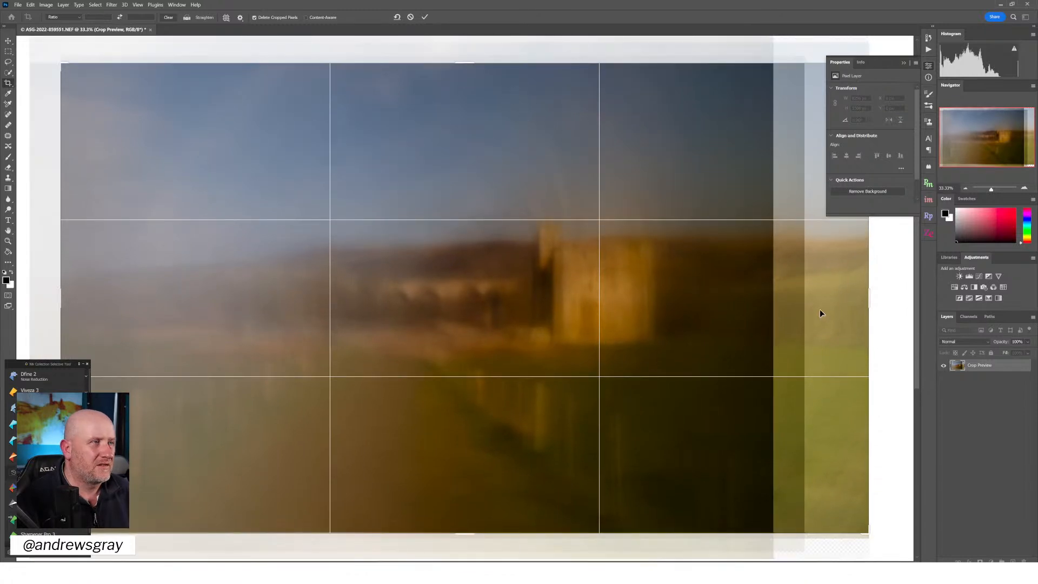
left_click_drag(872, 304, 823, 304)
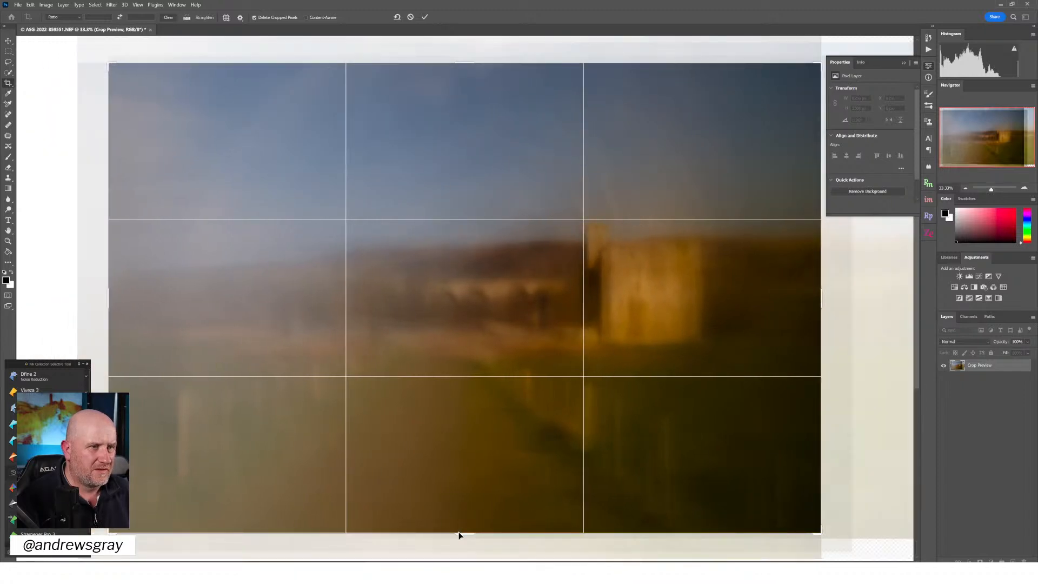
left_click_drag(461, 534, 460, 536)
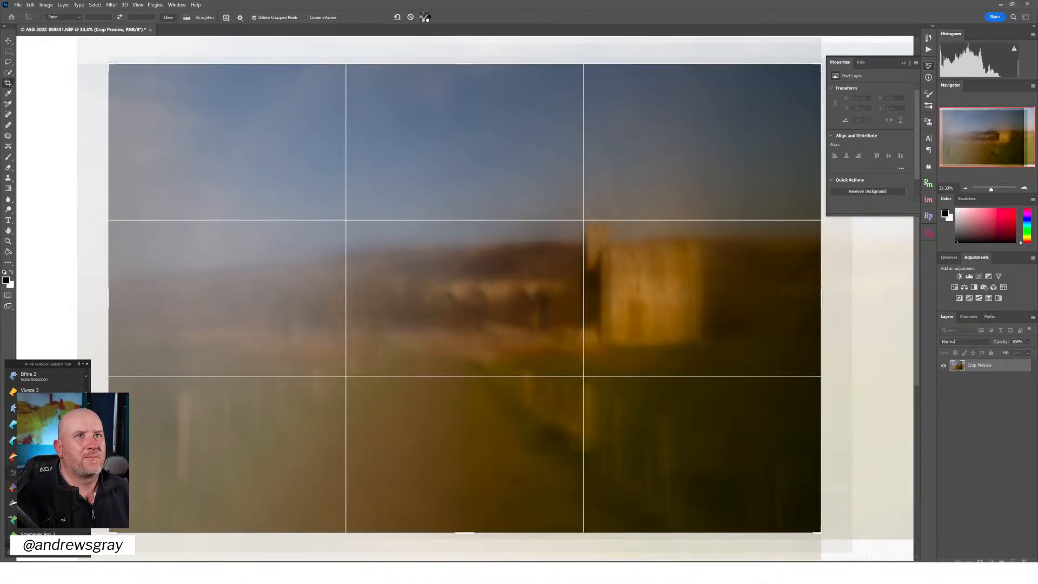
left_click(426, 17)
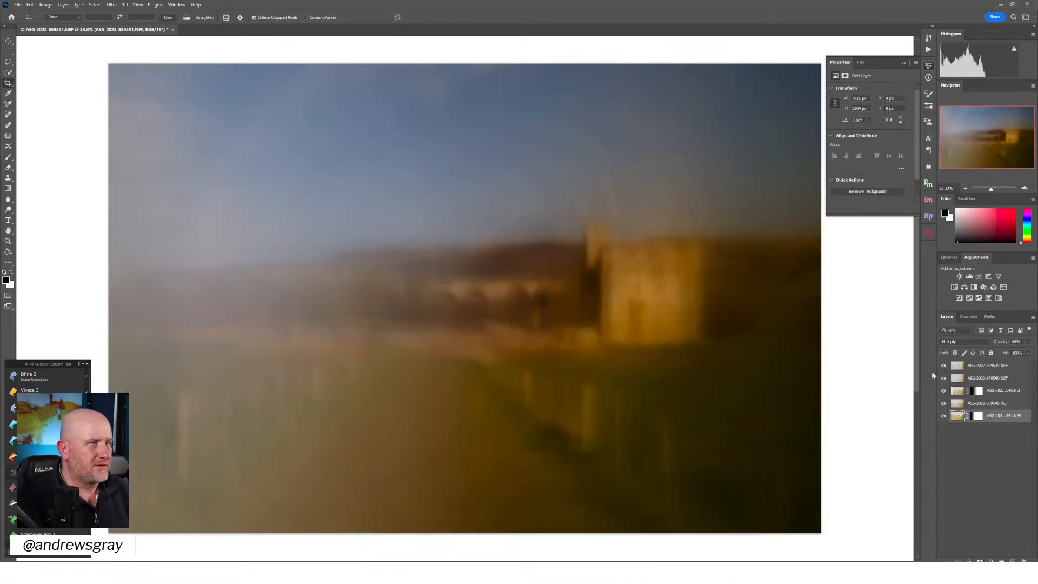
Add a Curves adjustment layer above the topmost photo layer and raise the curve's shadows and highlights to brighten the blend
left_click(987, 367)
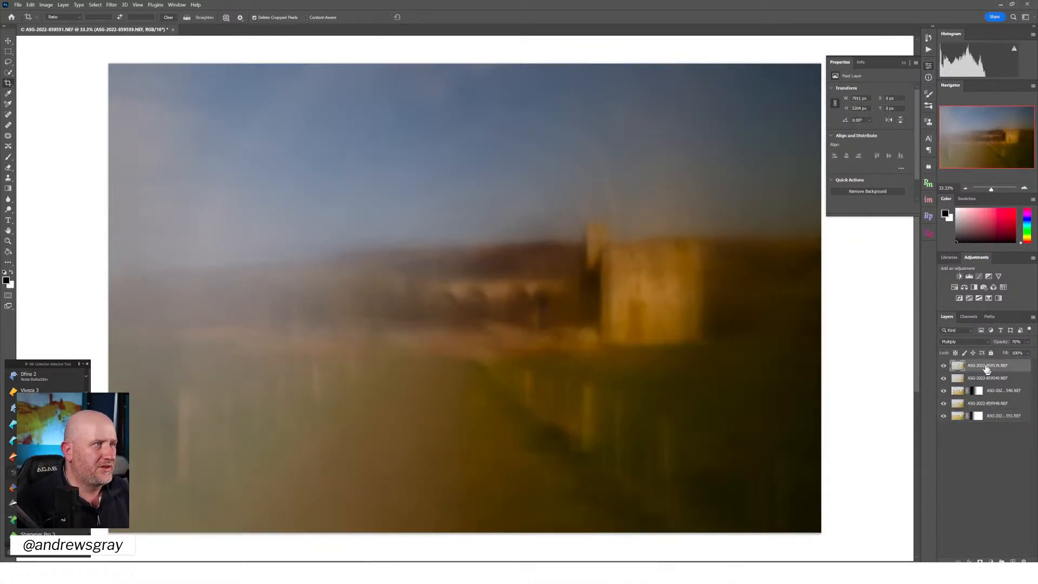
left_click(981, 277)
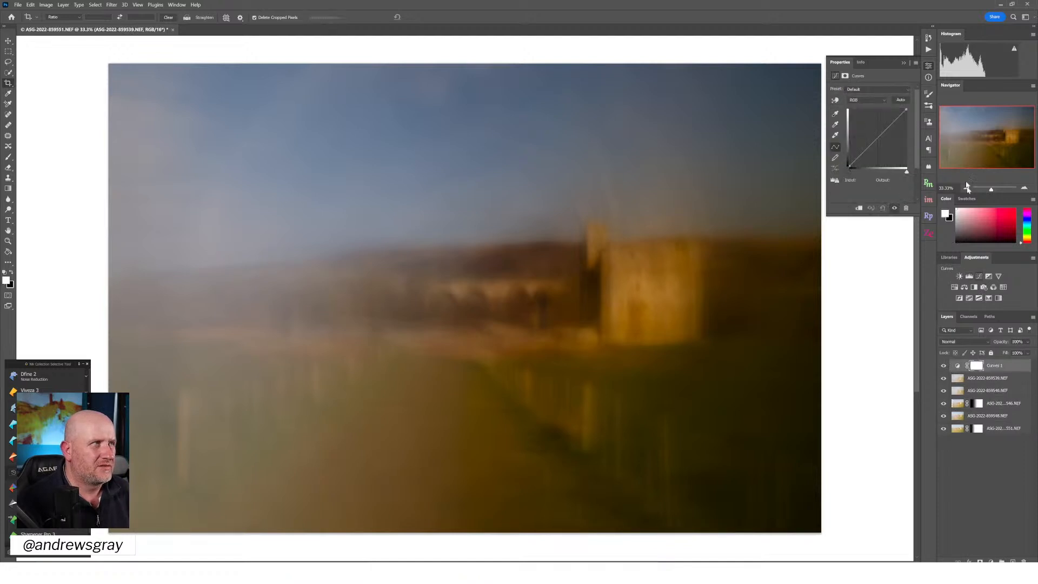
left_click_drag(890, 122, 862, 145)
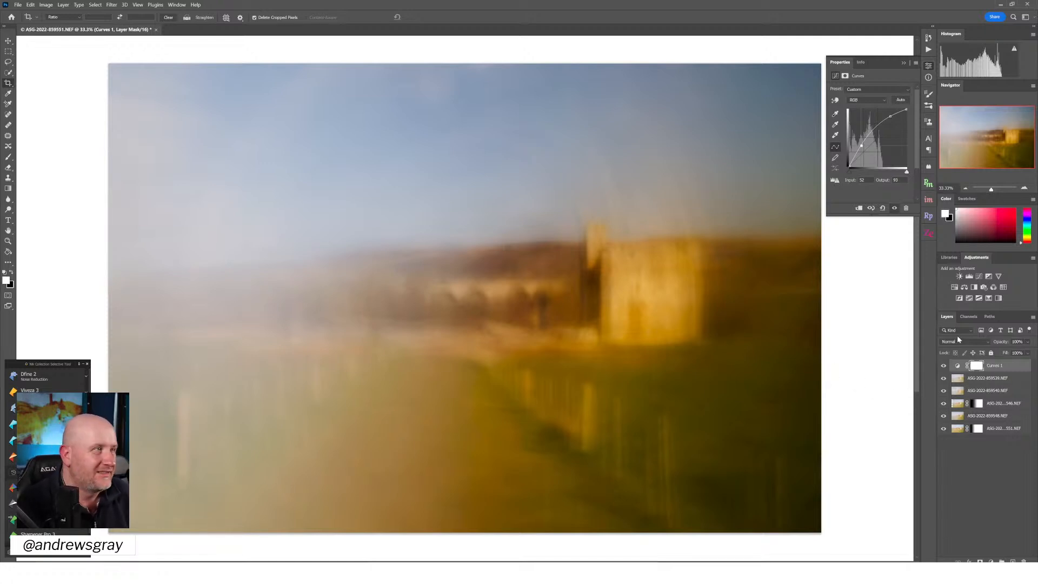
Toggle the Curves layer repeatedly to compare the composite with and without the brightening
left_click(944, 367)
left_click(944, 367)
left_click(944, 370)
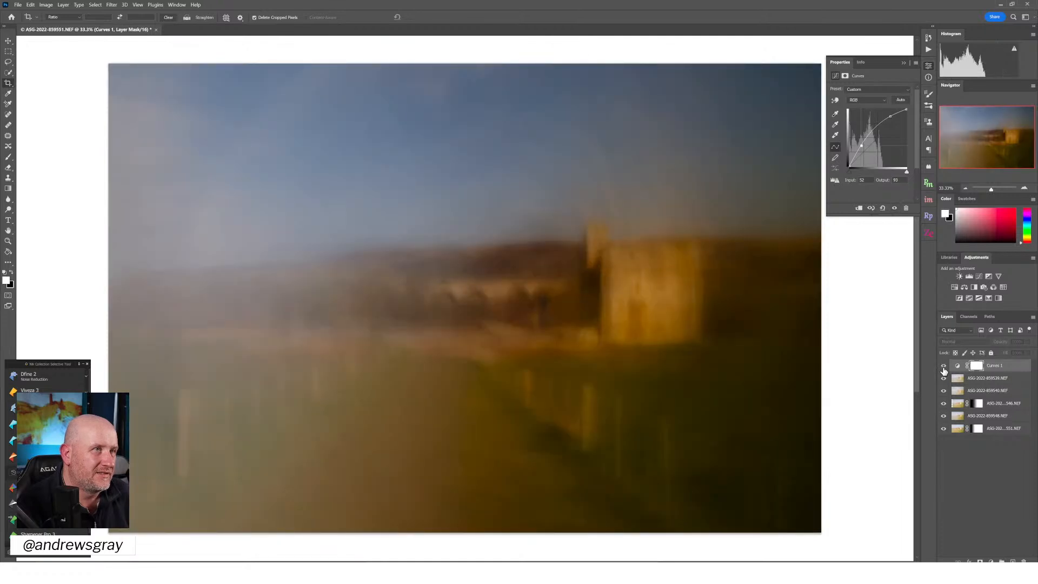
left_click(945, 370)
left_click(944, 370)
left_click(945, 370)
left_click(945, 370)
left_click(944, 370)
left_click(944, 370)
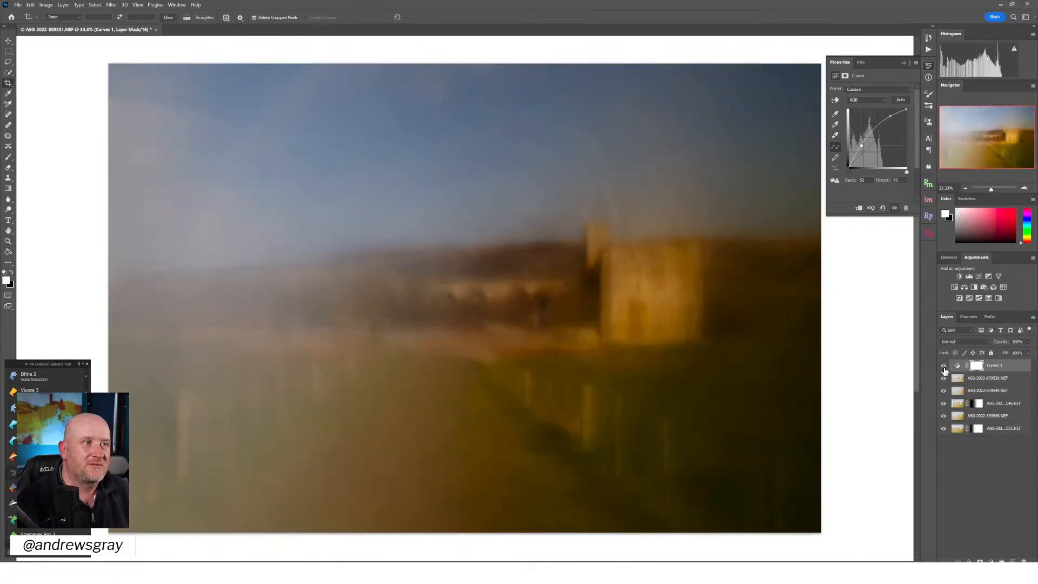
left_click(944, 370)
left_click(944, 369)
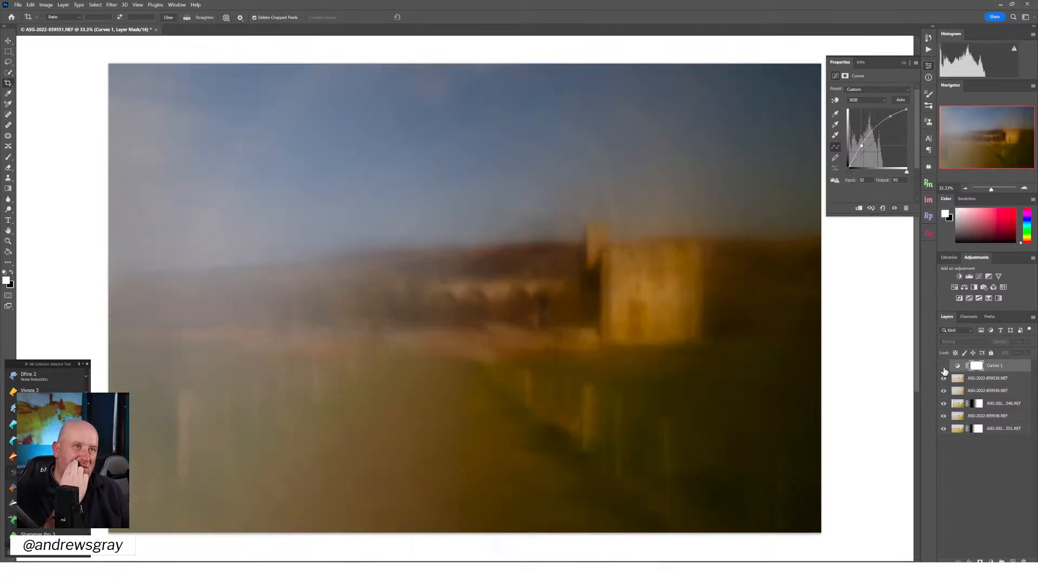
left_click(944, 369)
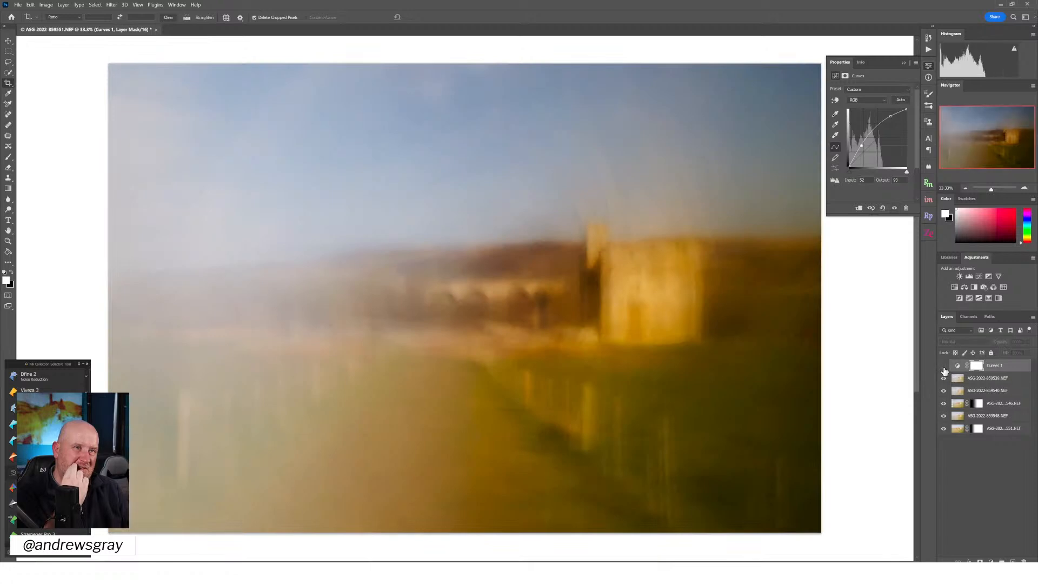
left_click(944, 370)
left_click(947, 367)
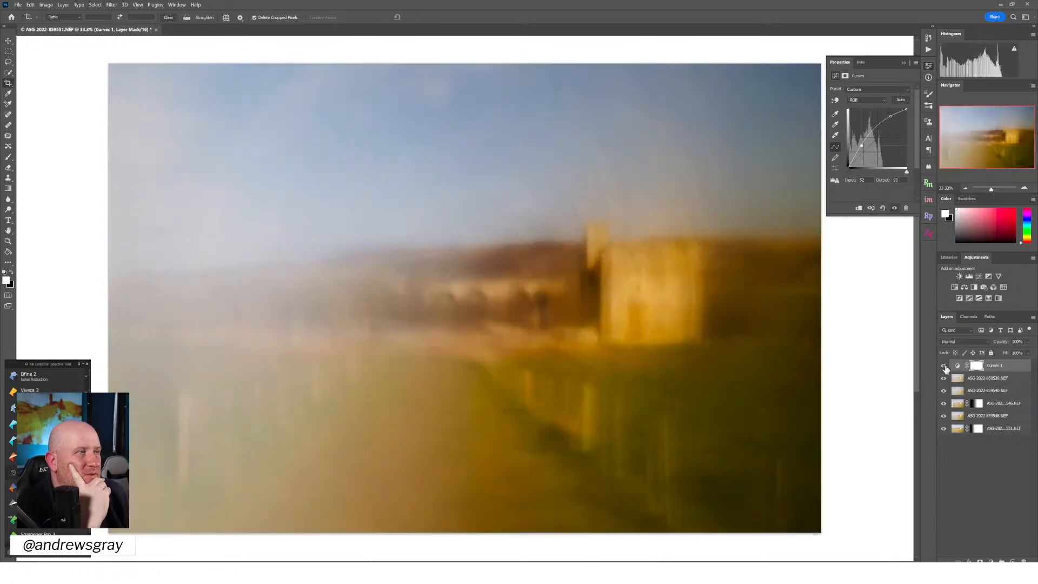
Reduce the Curves layer's opacity to 51% and compare the image with and without the adjustment
left_click_drag(1015, 352, 1010, 354)
left_click(944, 366)
left_click(944, 366)
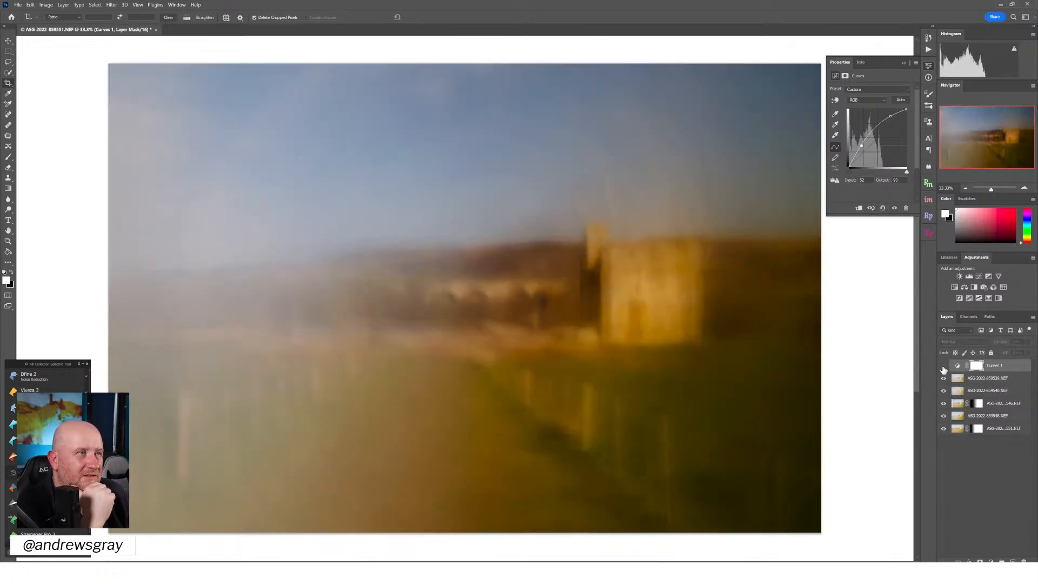
left_click(944, 367)
left_click(944, 367)
left_click(944, 367)
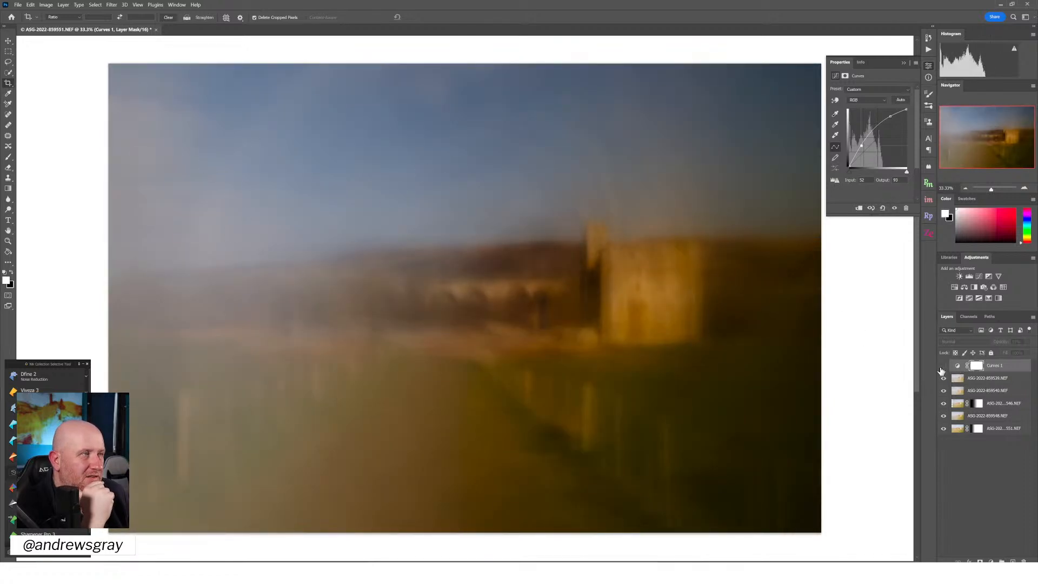
left_click(943, 366)
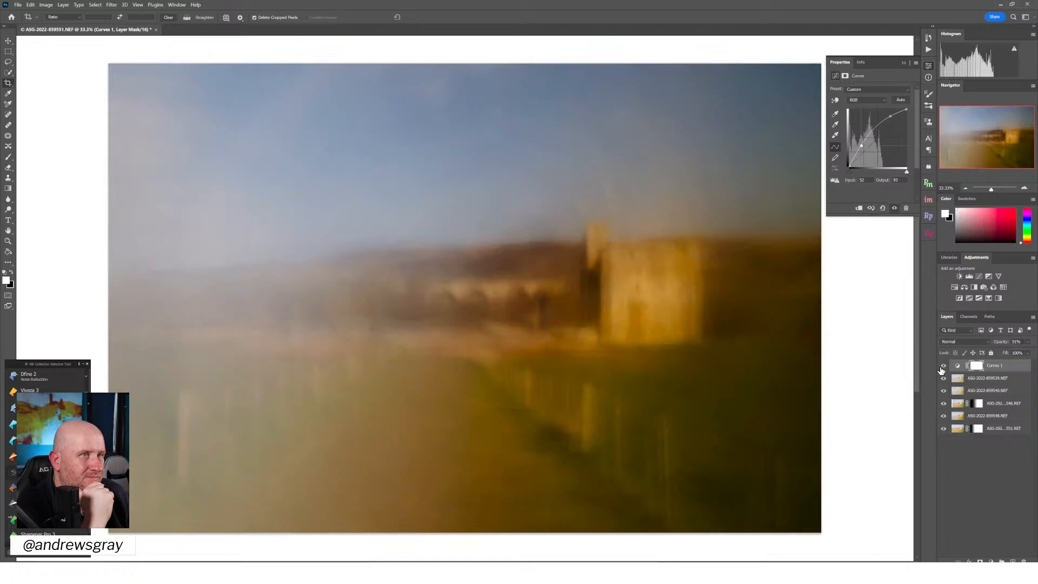
Lower the Curves layer's opacity to 34% and toggle the layer to check the subtler brightening
left_click(1028, 343)
left_click_drag(1011, 354, 1008, 355)
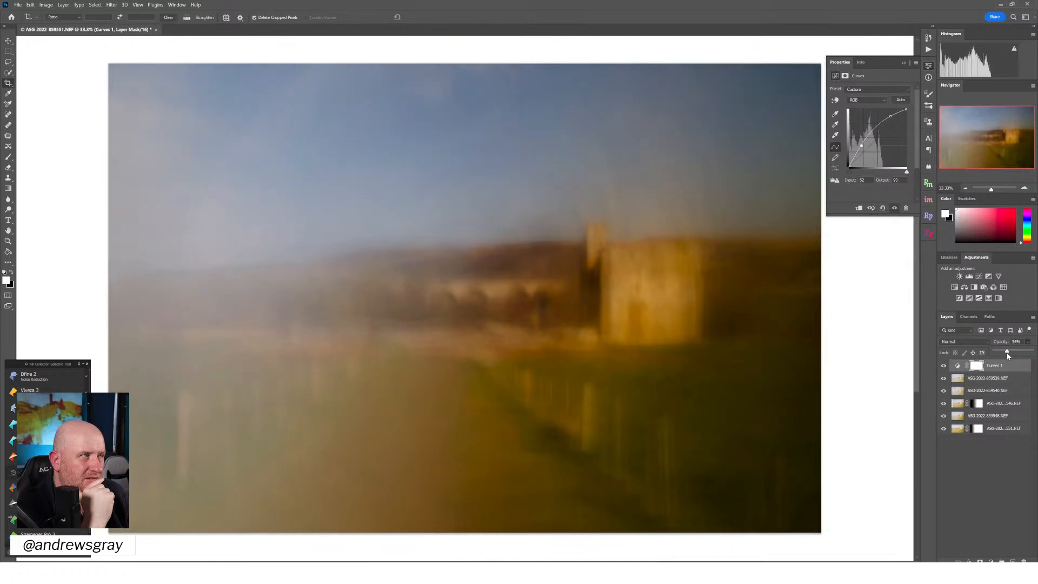
left_click(943, 367)
left_click(943, 368)
left_click(942, 368)
left_click(944, 368)
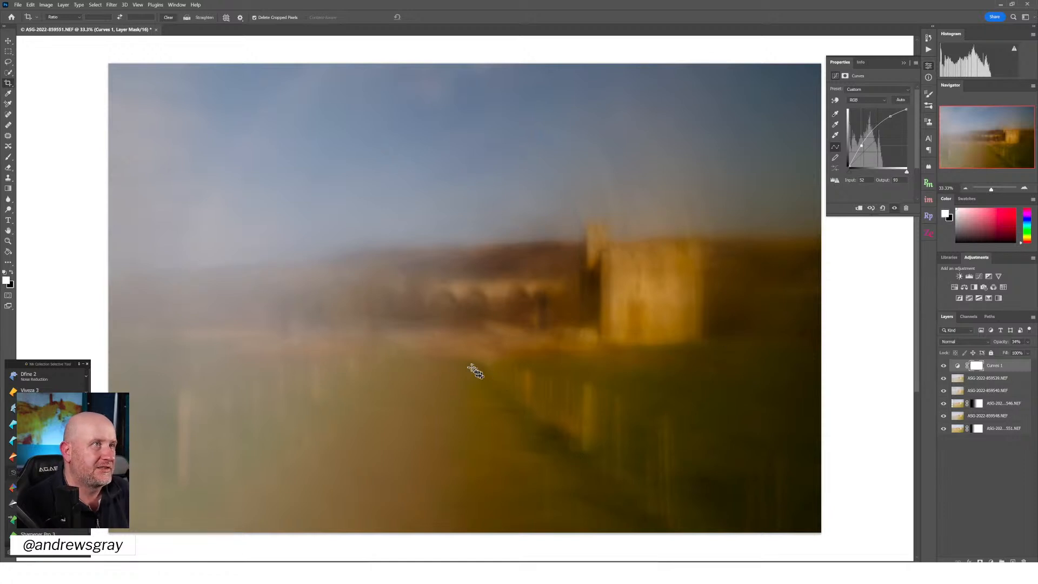
left_click(944, 368)
left_click(944, 368)
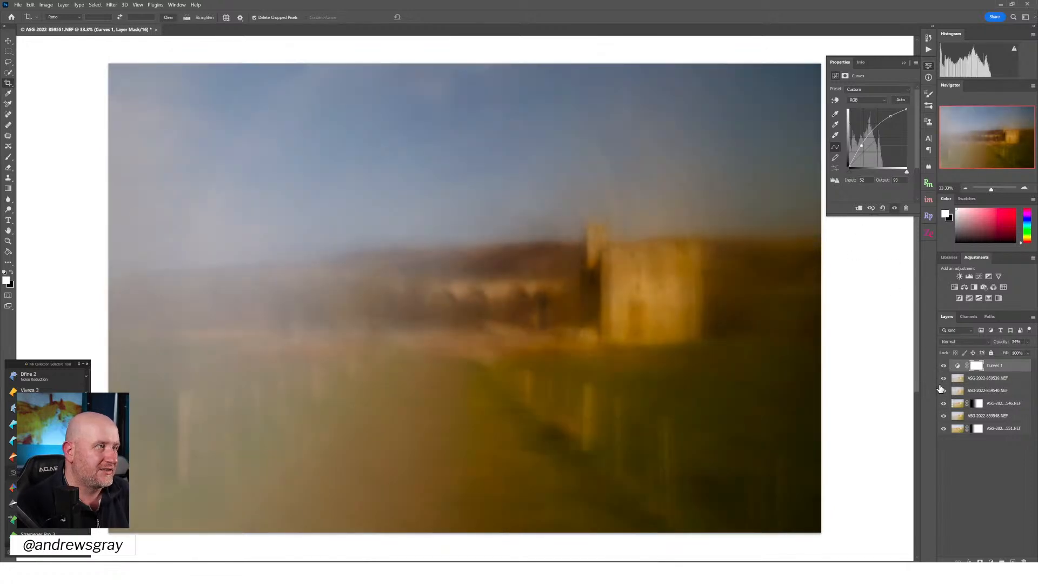
Toggle the topmost photo layer beneath the Curves layer to examine its effect on the blend
left_click(943, 379)
left_click(944, 379)
left_click(944, 379)
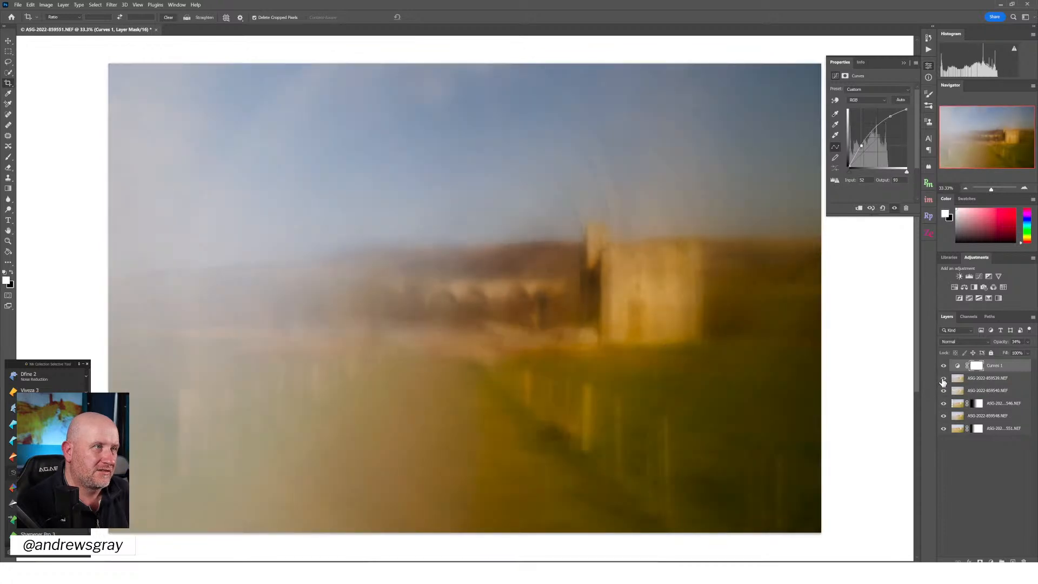
left_click(944, 379)
left_click(944, 379)
left_click(944, 379)
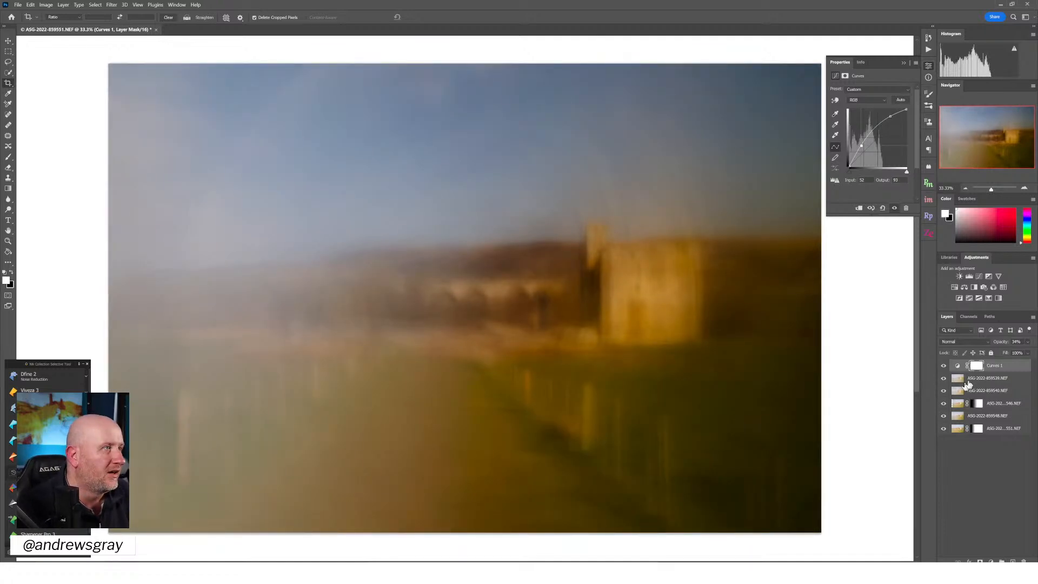
Add a Hue/Saturation adjustment layer on top with Hue at -4 and Saturation at 0
left_click(965, 287)
mouse_move(872, 122)
left_mouse_down()
mouse_move(883, 121)
mouse_move(852, 123)
mouse_move(870, 133)
left_mouse_up()
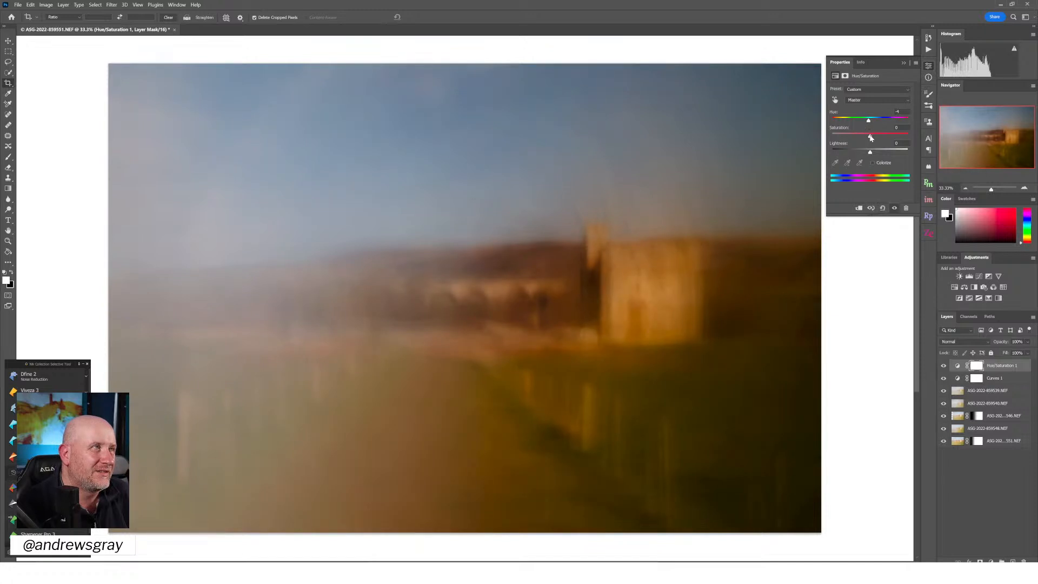
left_click_drag(874, 139, 869, 138)
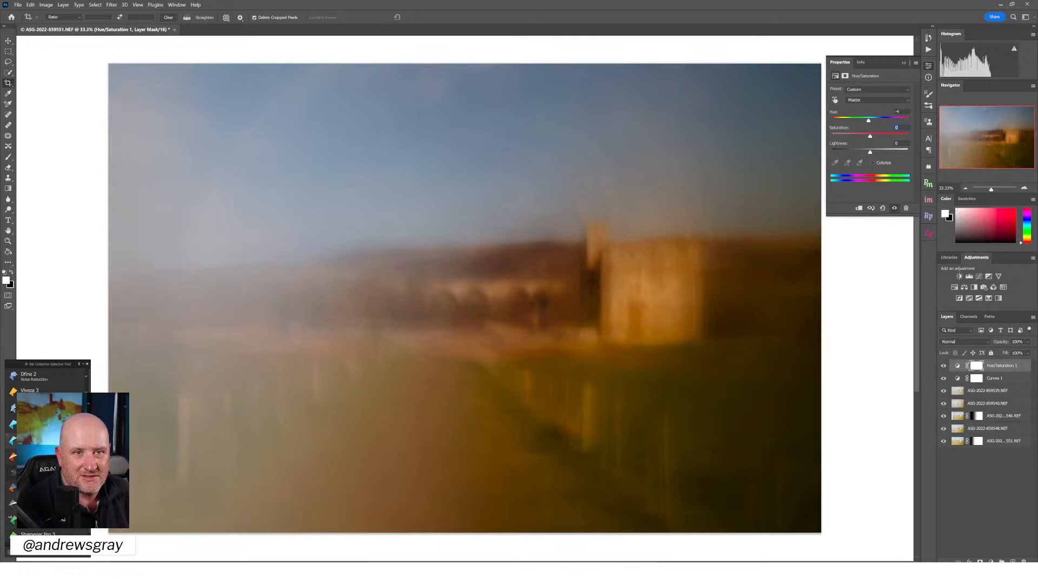
Open the image in Analog Efex Pro 2, postpone the plug-in update and move the split preview line so the effect covers the whole image
left_click(43, 457)
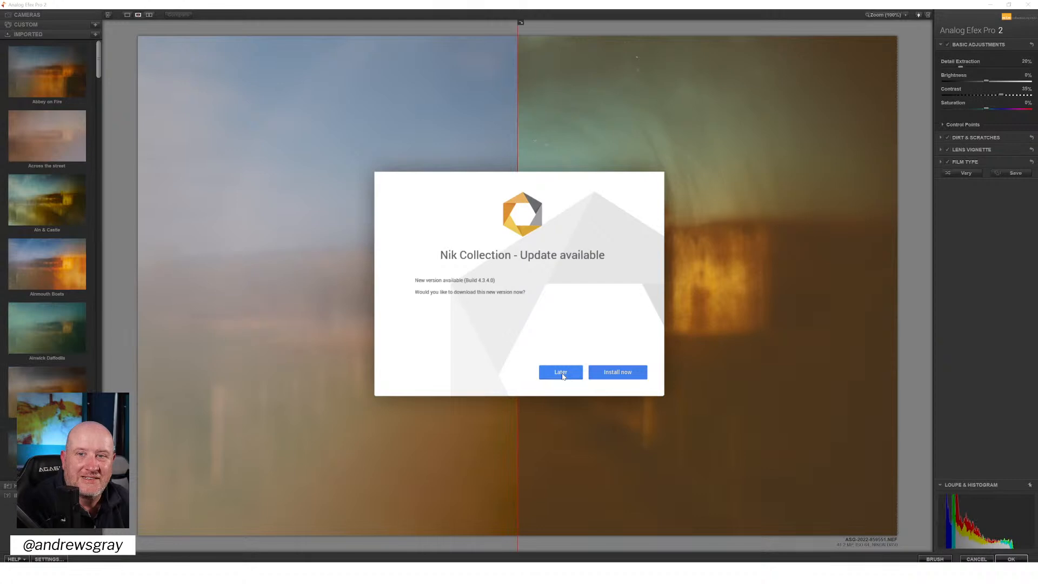
left_click(561, 374)
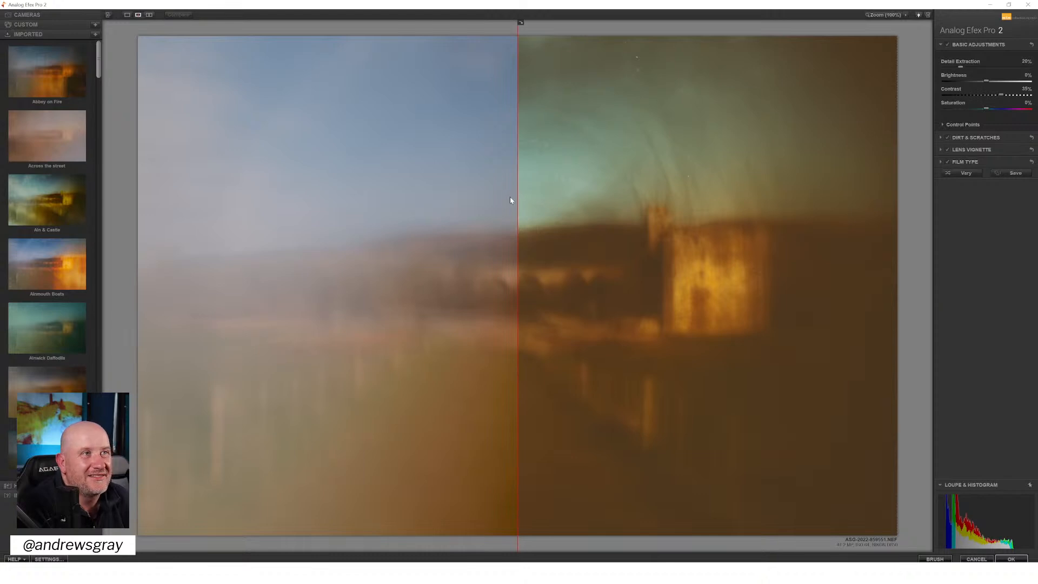
left_click_drag(517, 197, 122, 197)
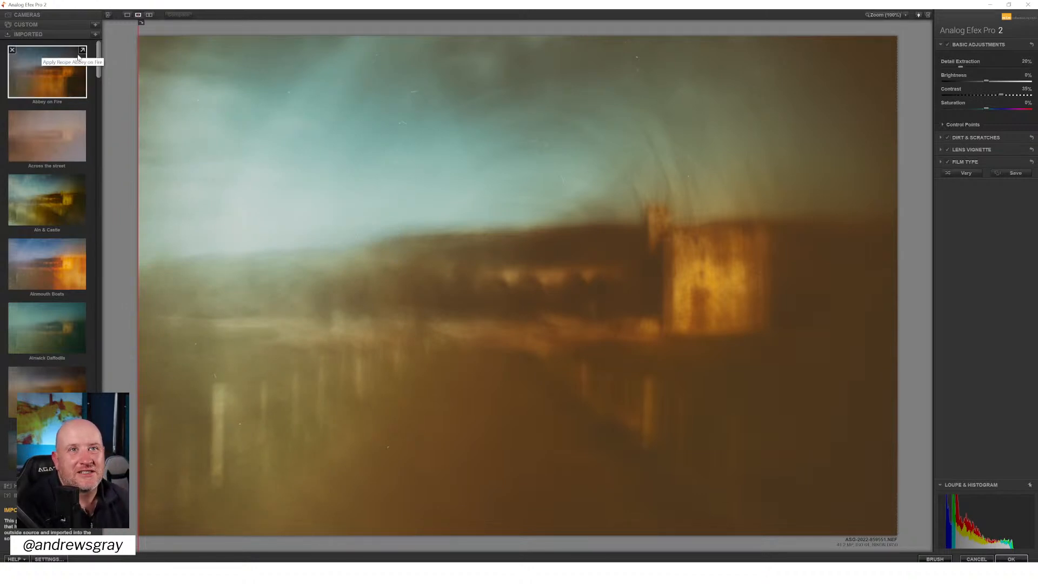
Browse the imported and custom presets and apply the custom preset Above the Clouds
mouse_move(99, 60)
left_mouse_down()
mouse_move(86, 149)
mouse_move(94, 204)
mouse_move(79, 277)
mouse_move(91, 315)
mouse_move(81, 422)
left_mouse_up()
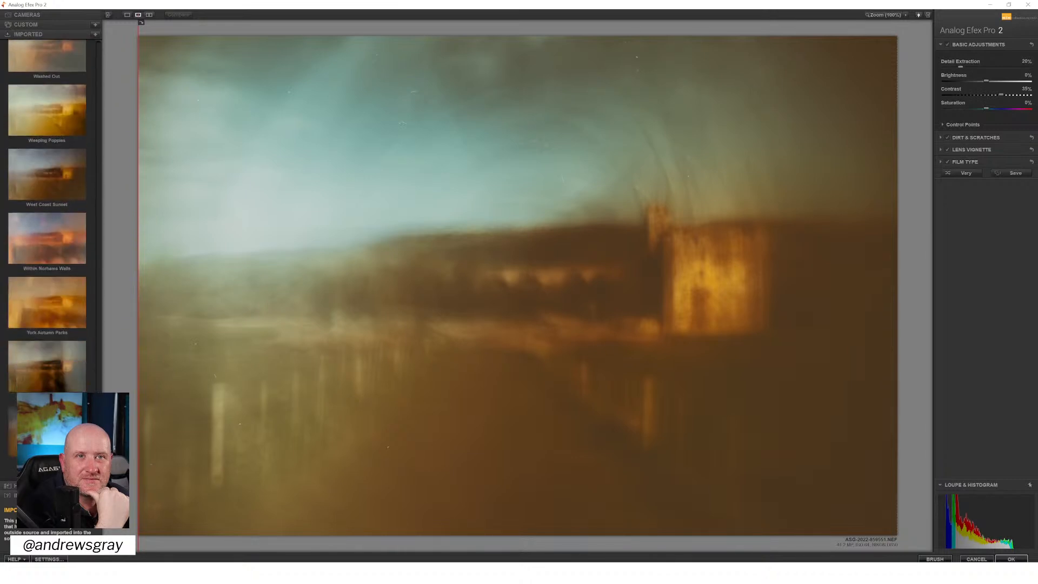
left_click(25, 24)
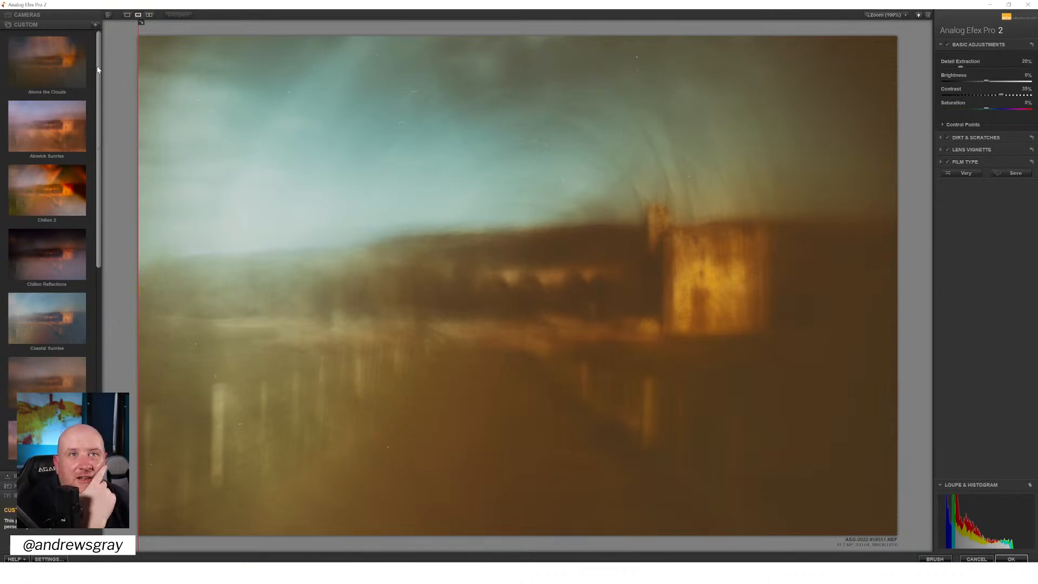
left_click_drag(98, 70, 87, 135)
scroll(86, 135, "down", 4)
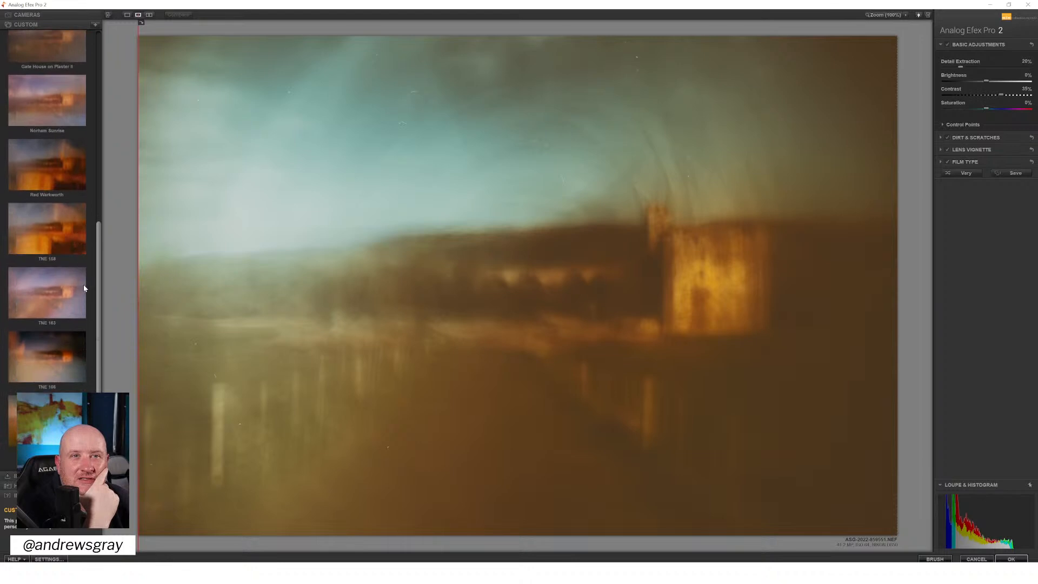
scroll(85, 271, "up", 2)
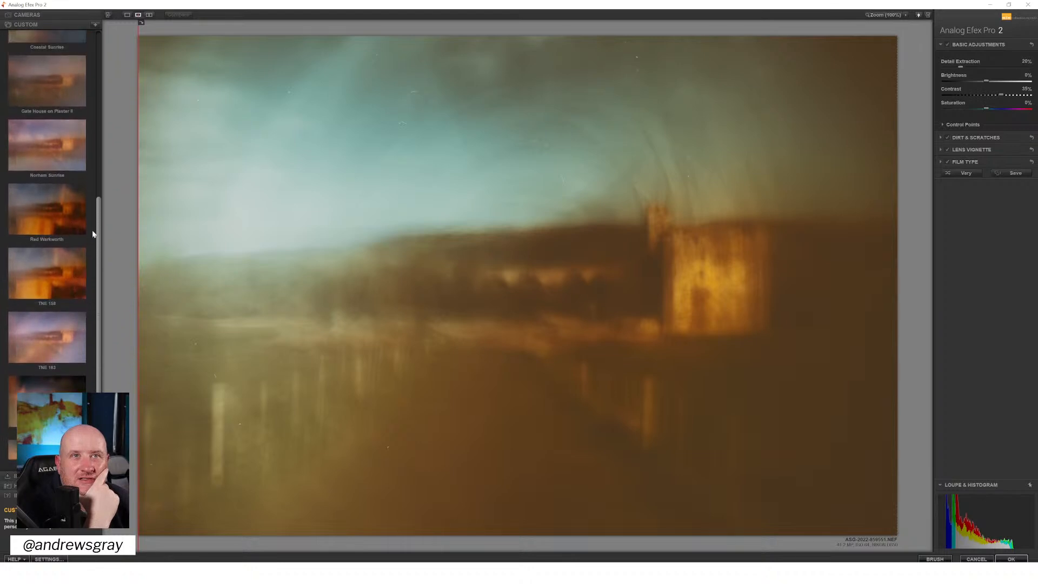
left_click_drag(104, 193, 123, 65)
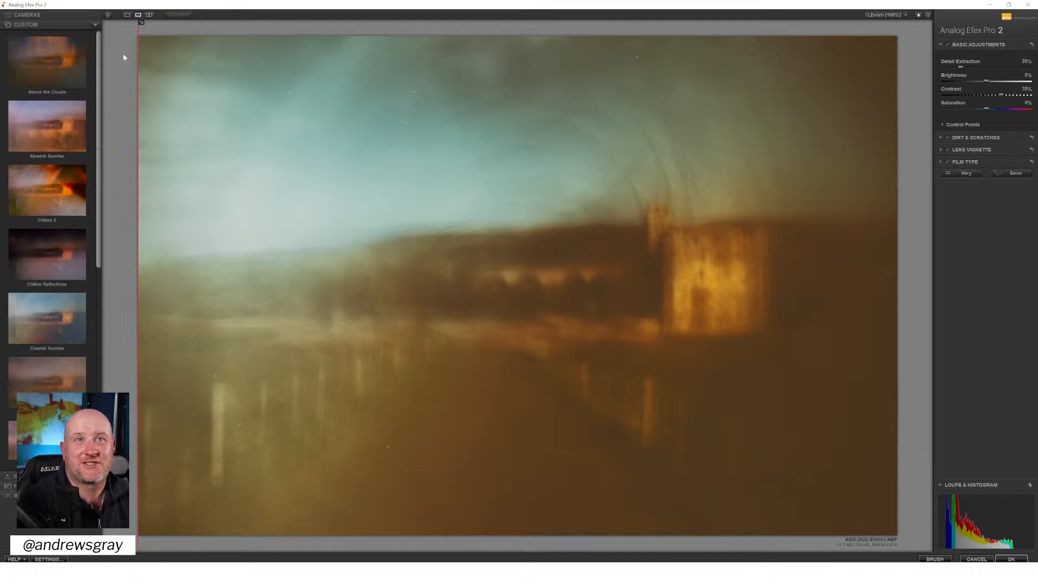
left_click(52, 60)
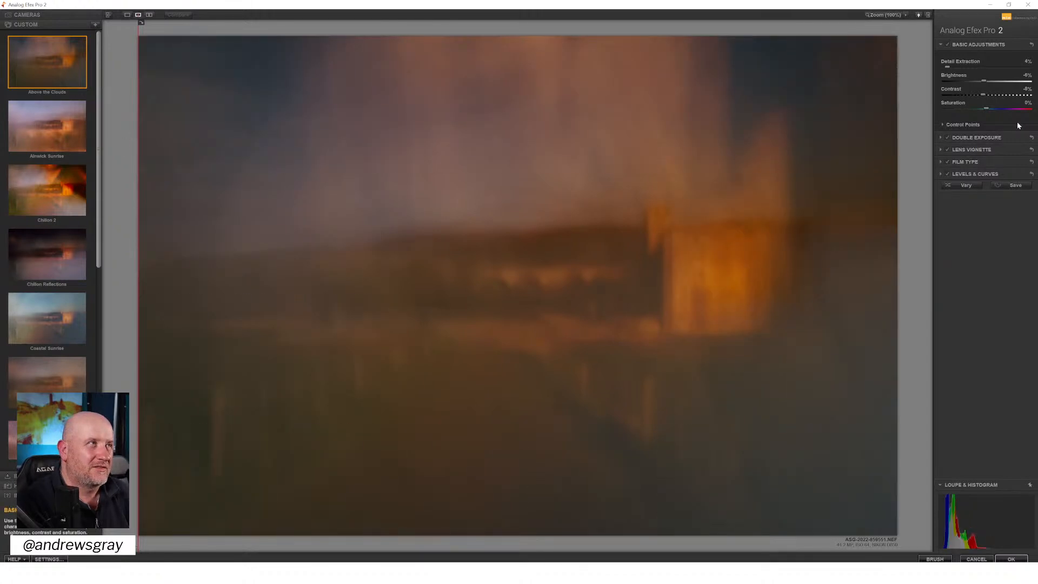
Reposition and straighten the Double Exposure overlay towards the image's upper left, with Exposure at 50% and Exposure Balance at 48%
left_click(973, 139)
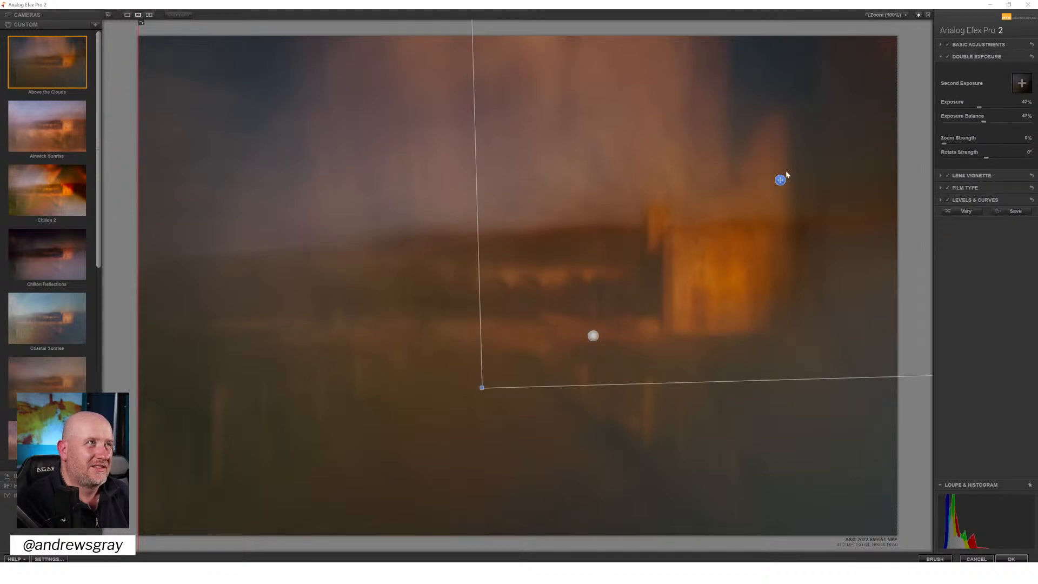
left_click_drag(781, 180, 415, 239)
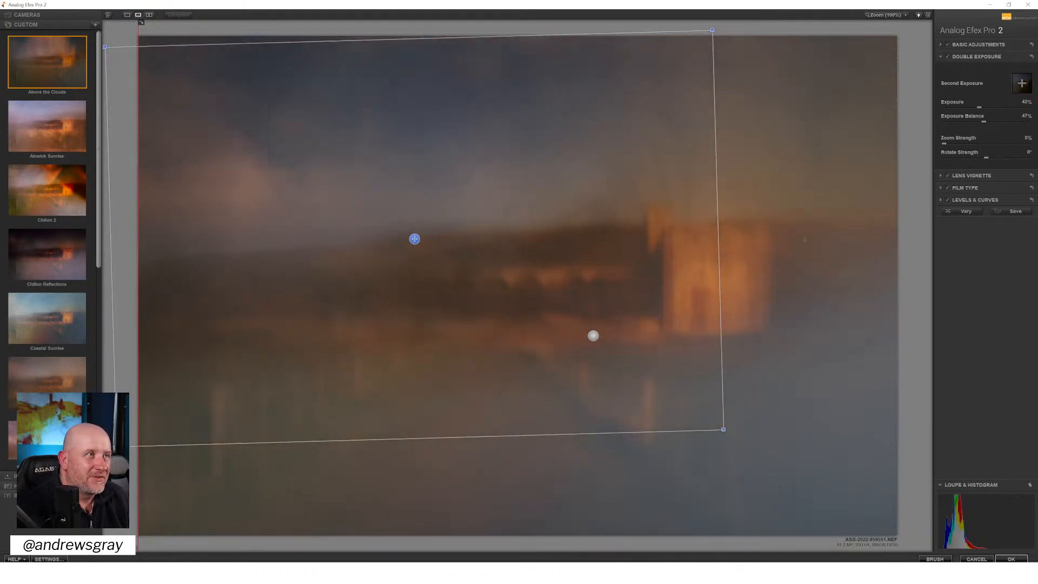
left_click_drag(773, 252, 774, 264)
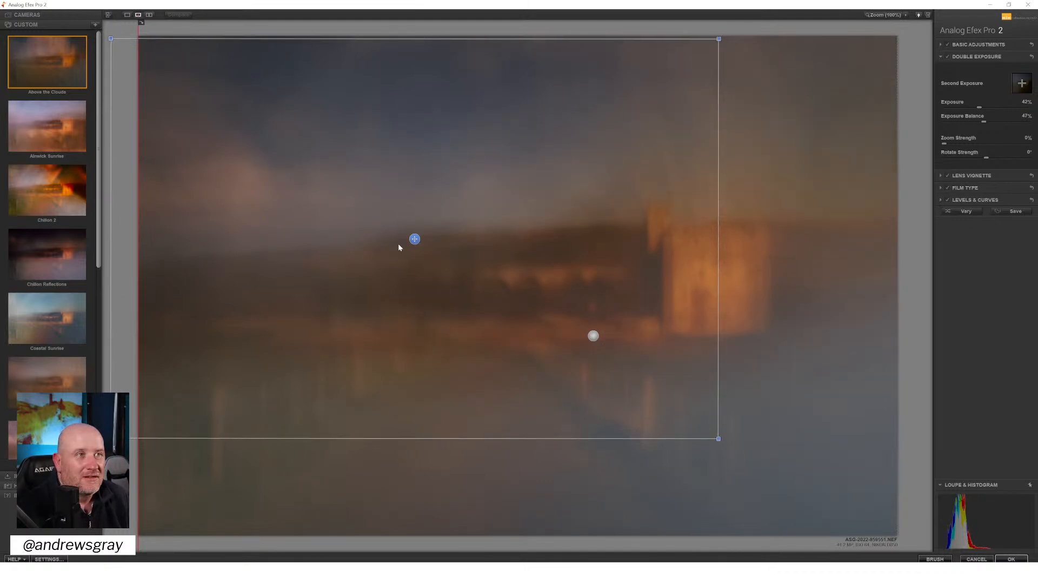
left_click_drag(419, 249, 426, 248)
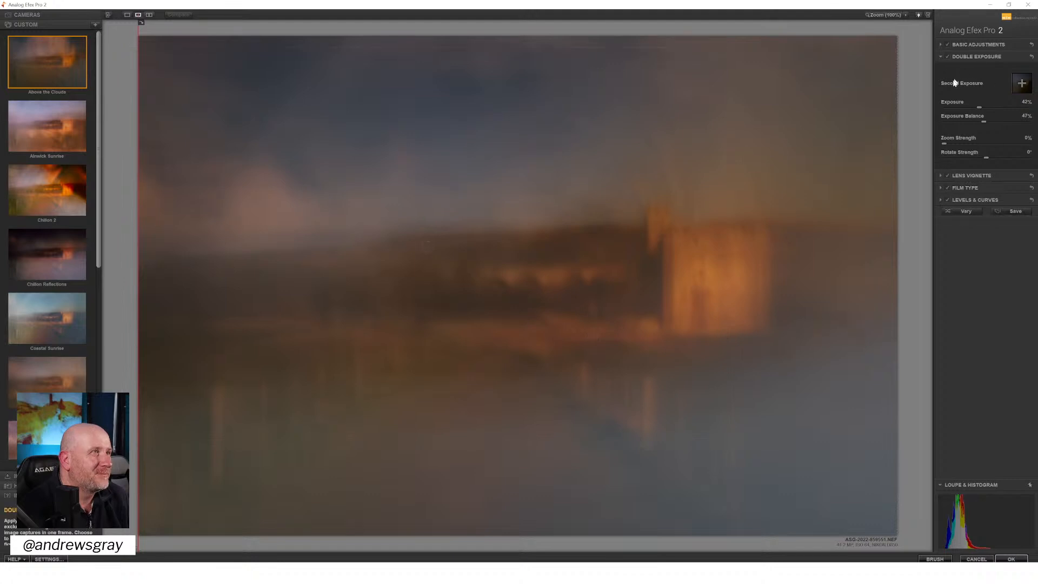
double_click(980, 108)
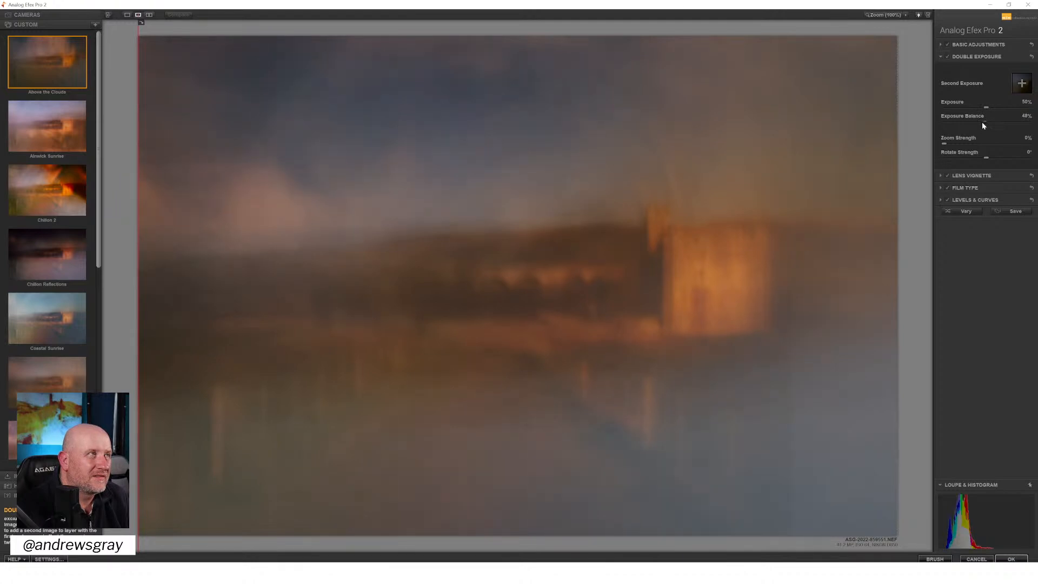
Set the basic adjustments to Detail Extraction 10%, Brightness -1% and Contrast 19%
left_click(964, 48)
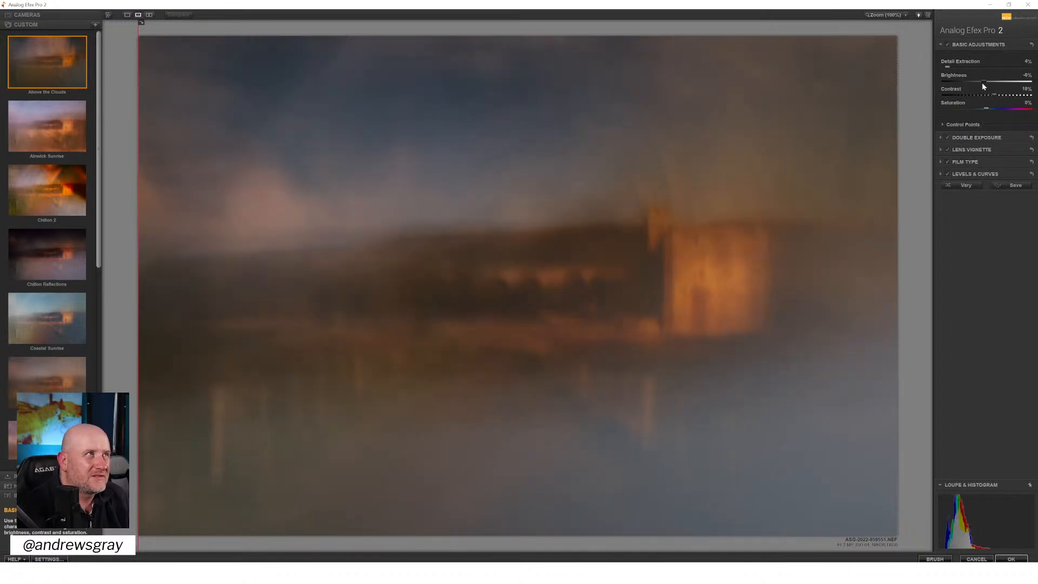
left_click_drag(947, 66, 953, 67)
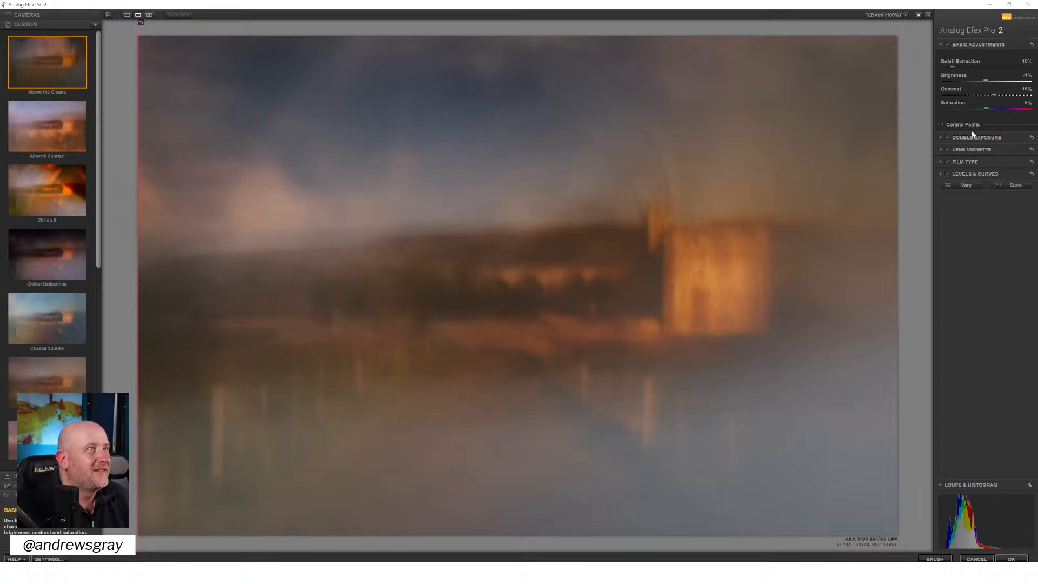
Toggle the Lens Vignette filter off and on to compare its effect on the image
left_click(949, 148)
left_click(949, 148)
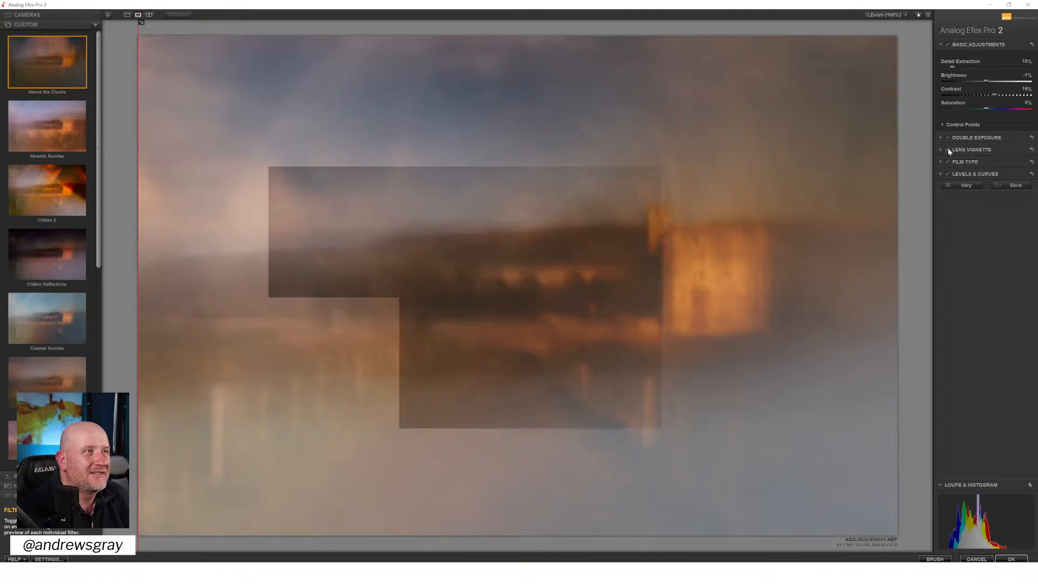
Switch off the Lens Vignette filter and compare the image with and without Film Type and Levels & Curves
left_click(948, 147)
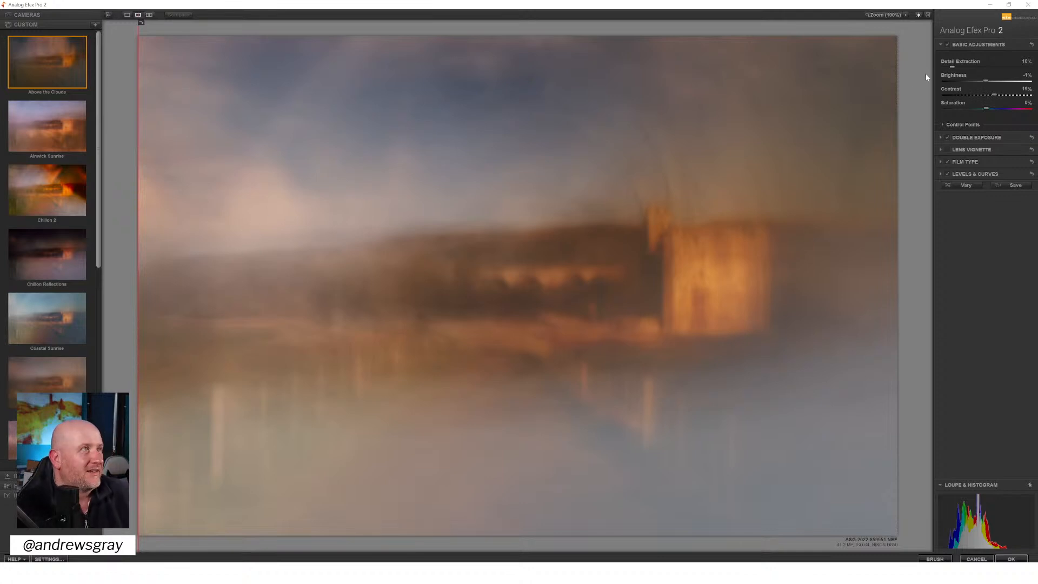
left_click(948, 161)
left_click(947, 161)
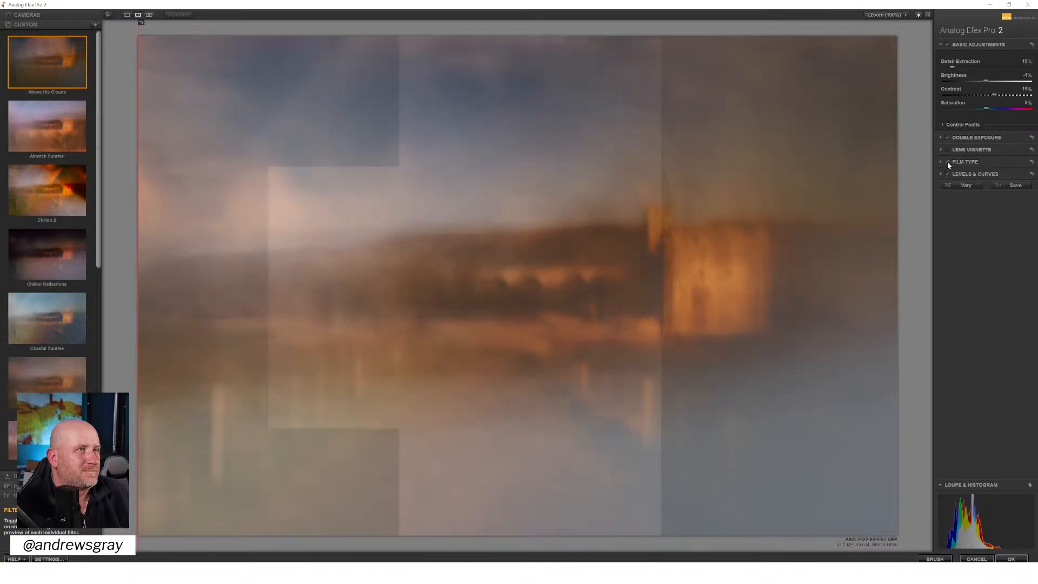
left_click(947, 174)
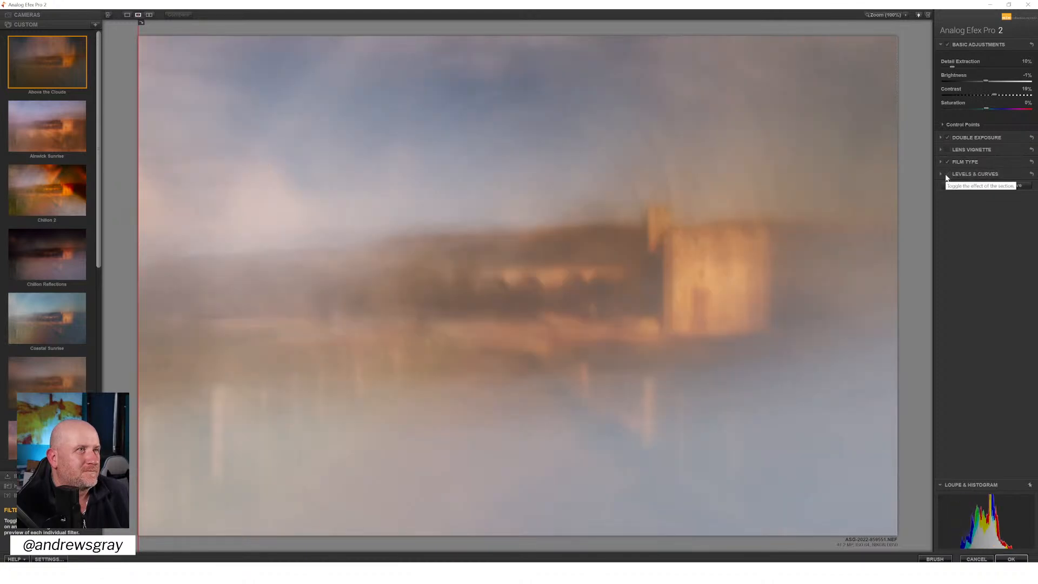
left_click(947, 175)
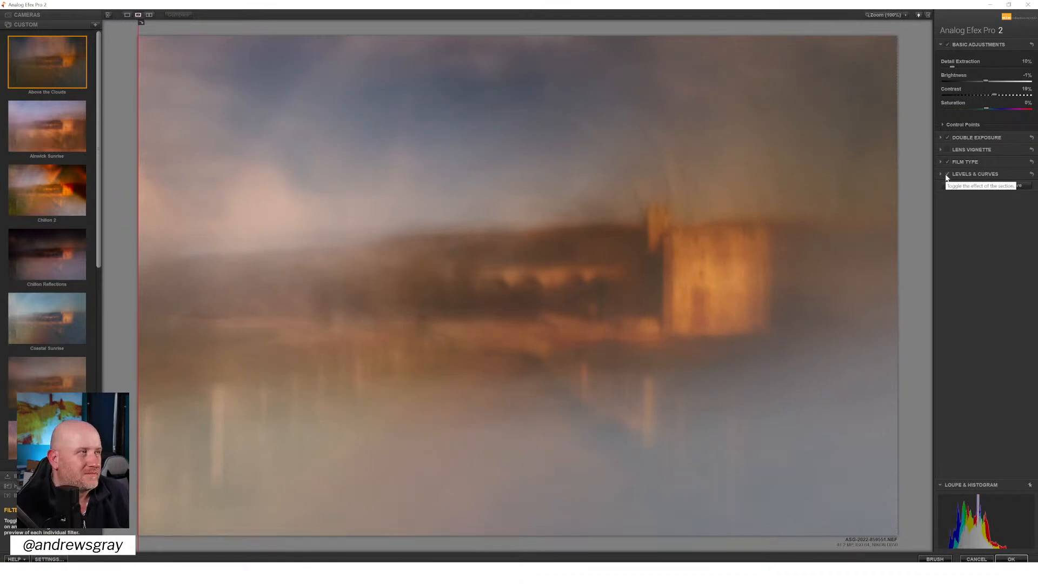
Reshape the RGB curve in Levels & Curves into an S-curve with darker shadows and brighter highlights
left_click(998, 174)
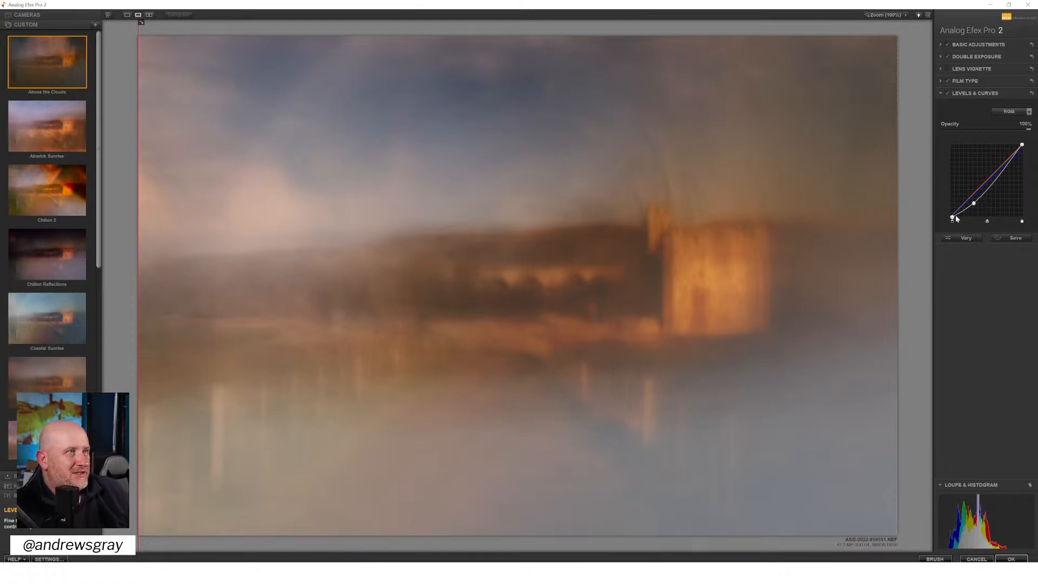
left_click_drag(953, 217, 938, 219)
mouse_move(1024, 146)
left_mouse_down()
mouse_move(1004, 163)
mouse_move(1024, 145)
left_mouse_up()
left_click_drag(972, 204, 966, 218)
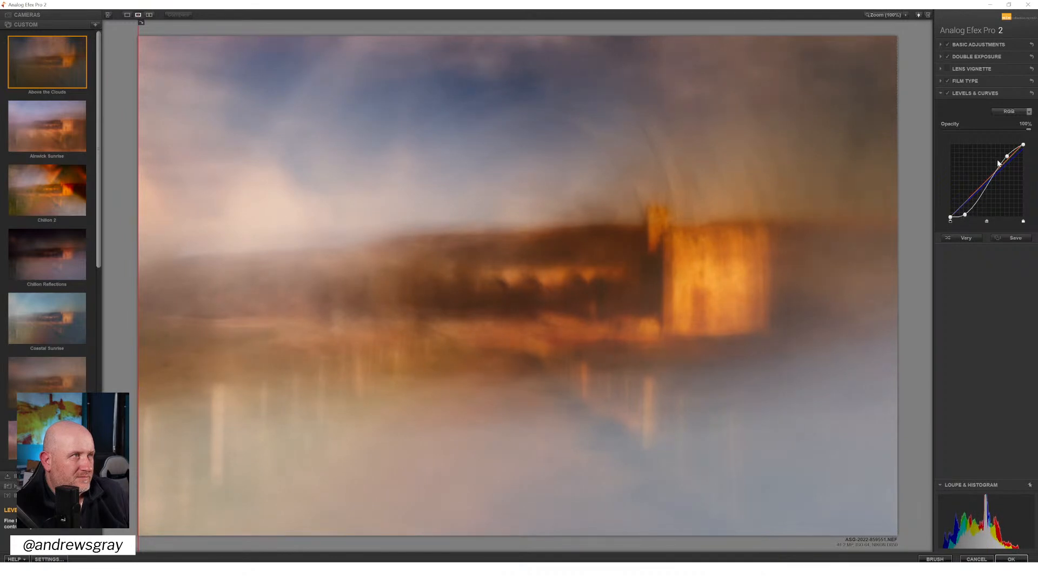
left_click_drag(1007, 156, 1008, 157)
left_click_drag(966, 216, 966, 214)
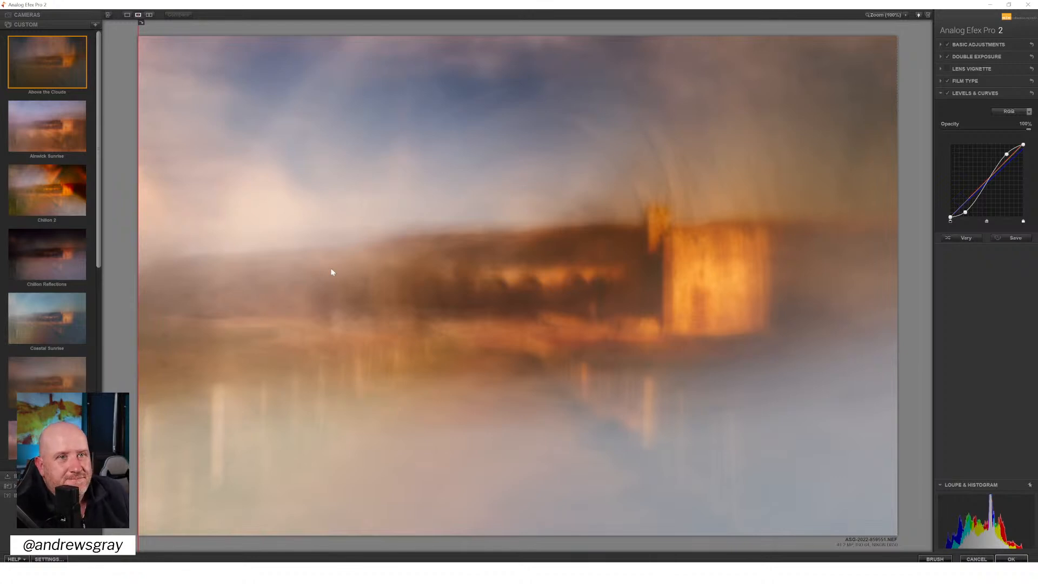
mouse_move(139, 247)
left_mouse_down()
mouse_move(846, 294)
mouse_move(151, 235)
mouse_move(212, 250)
mouse_move(828, 297)
mouse_move(130, 233)
left_mouse_up()
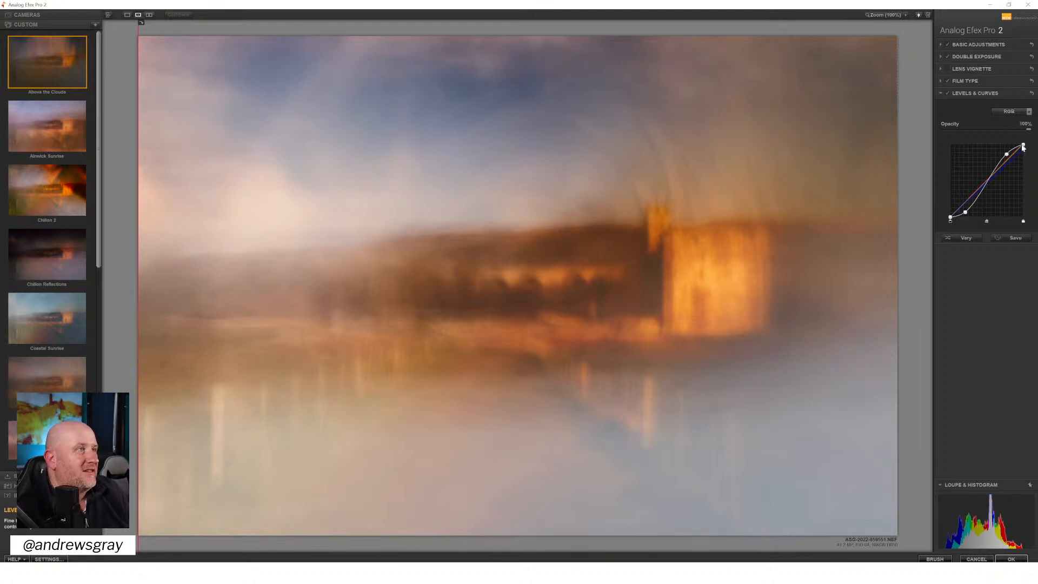
Try a lower opacity for the Levels & Curves filter
left_click(1004, 112)
left_click(1003, 111)
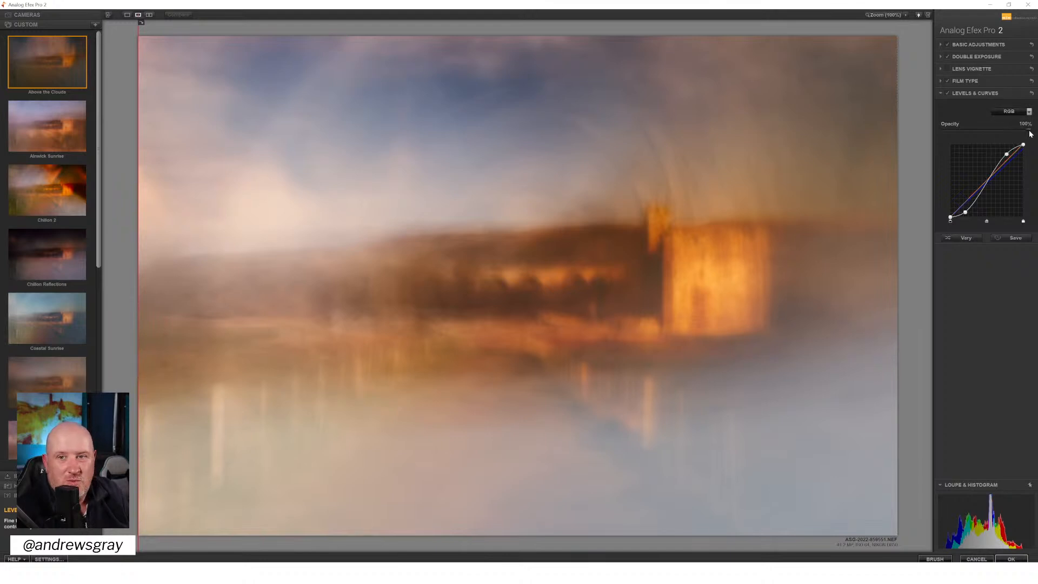
left_click_drag(1030, 132, 966, 131)
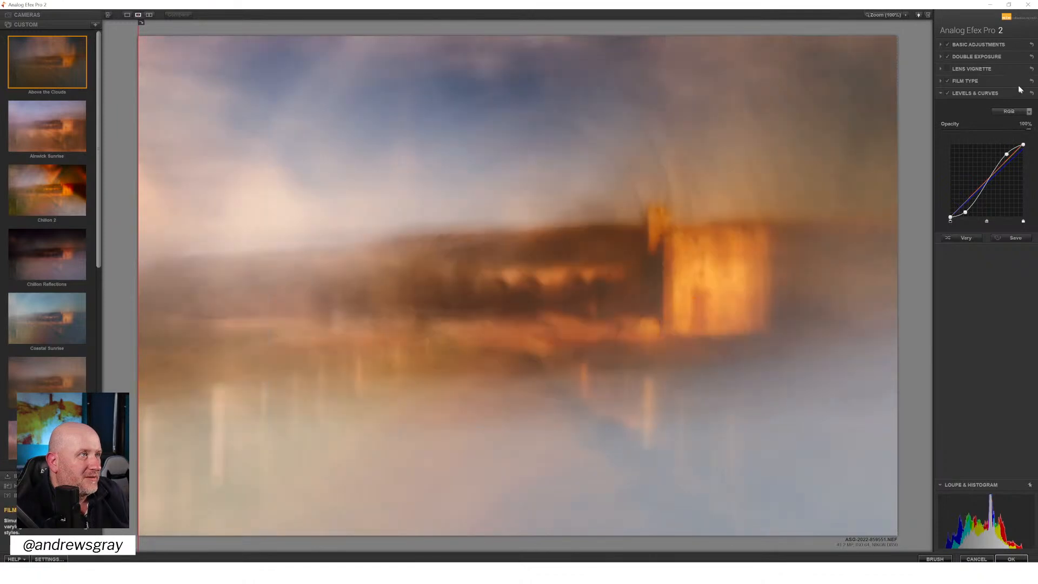
Fine-tune the Blue channel curve's end points, adding a little blue to the highlights and trying different blue levels in the shadows
left_click(1014, 112)
left_click(1004, 153)
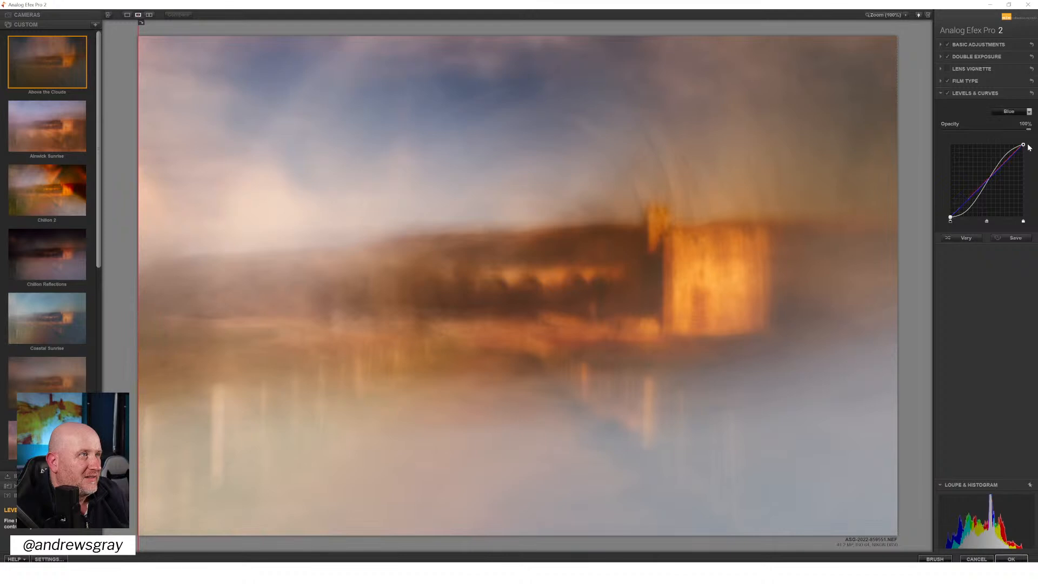
left_click_drag(1024, 145, 1023, 145)
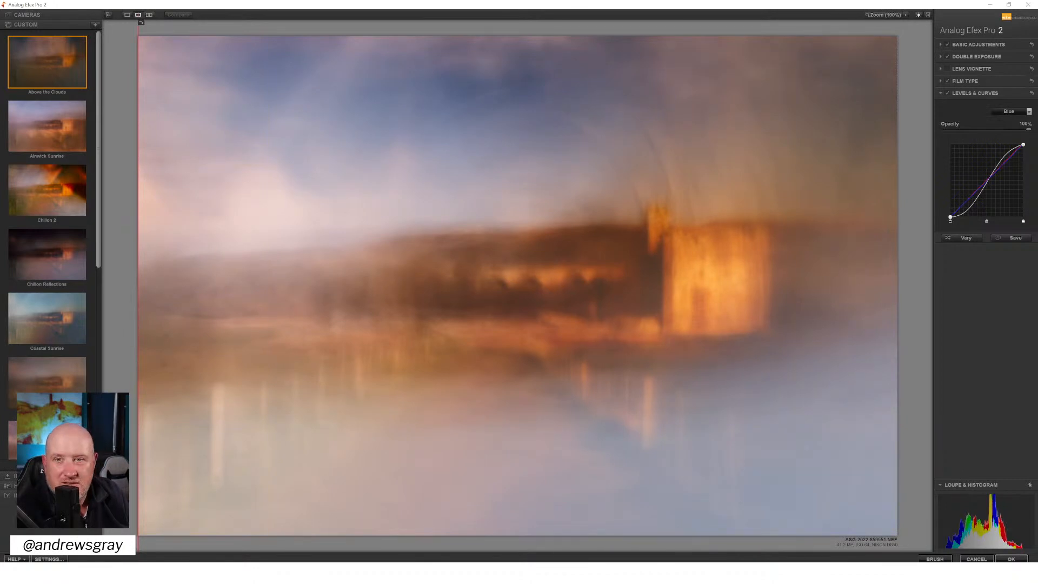
left_click_drag(951, 217, 955, 218)
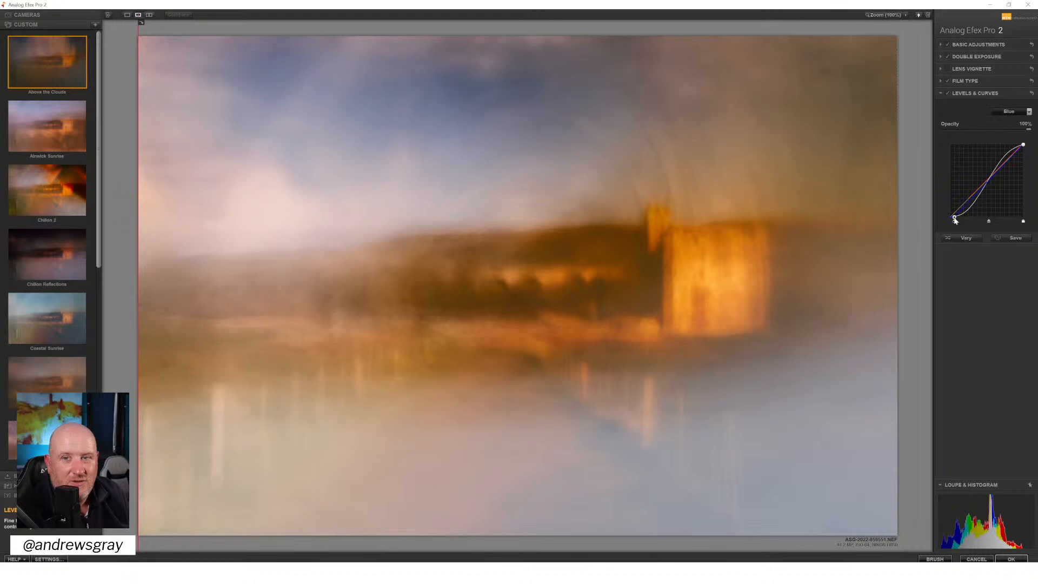
left_click_drag(955, 219, 947, 214)
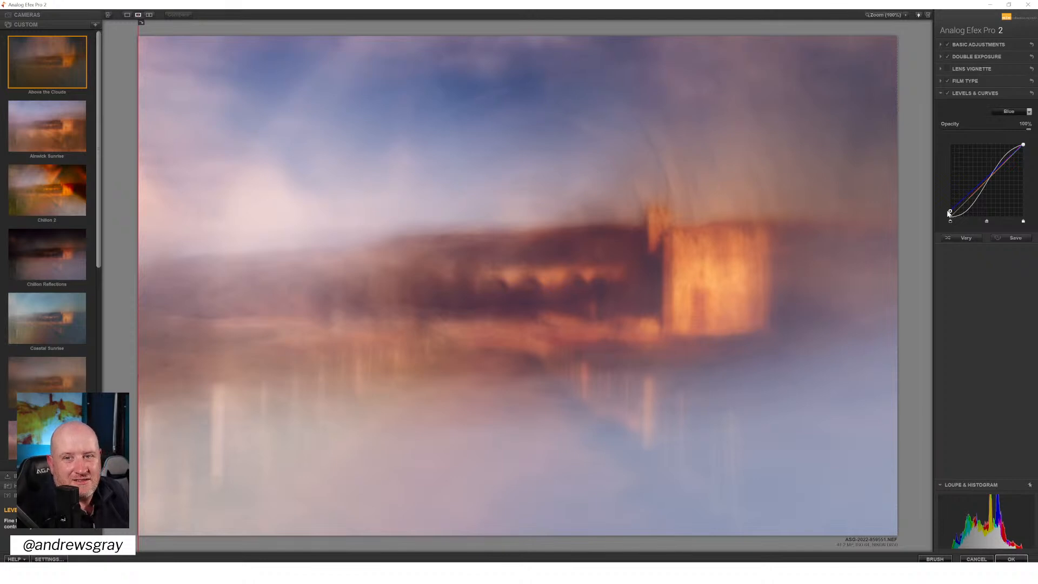
mouse_move(950, 213)
left_mouse_down()
mouse_move(945, 201)
mouse_move(947, 227)
left_mouse_up()
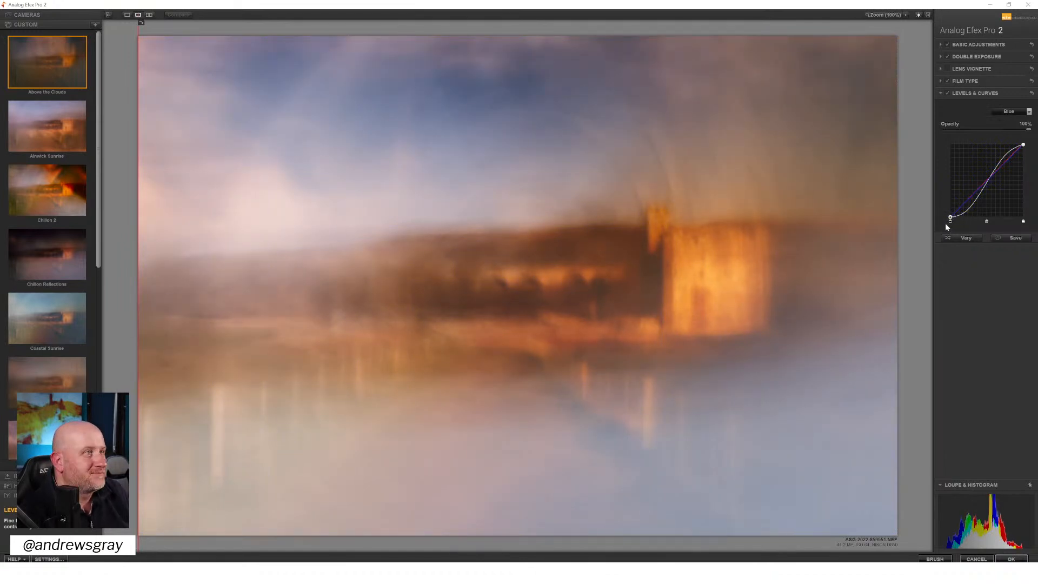
mouse_move(976, 199)
left_mouse_down()
mouse_move(998, 167)
mouse_move(1006, 175)
mouse_move(975, 199)
mouse_move(962, 190)
left_mouse_up()
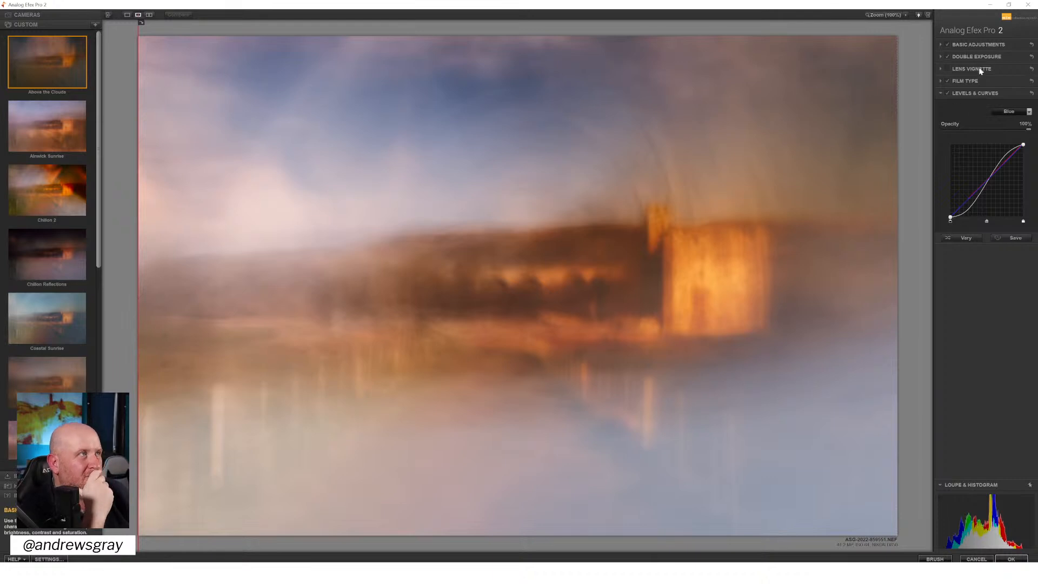
Add a midpoint to the Red channel curve and lower it very slightly
left_click(1010, 111)
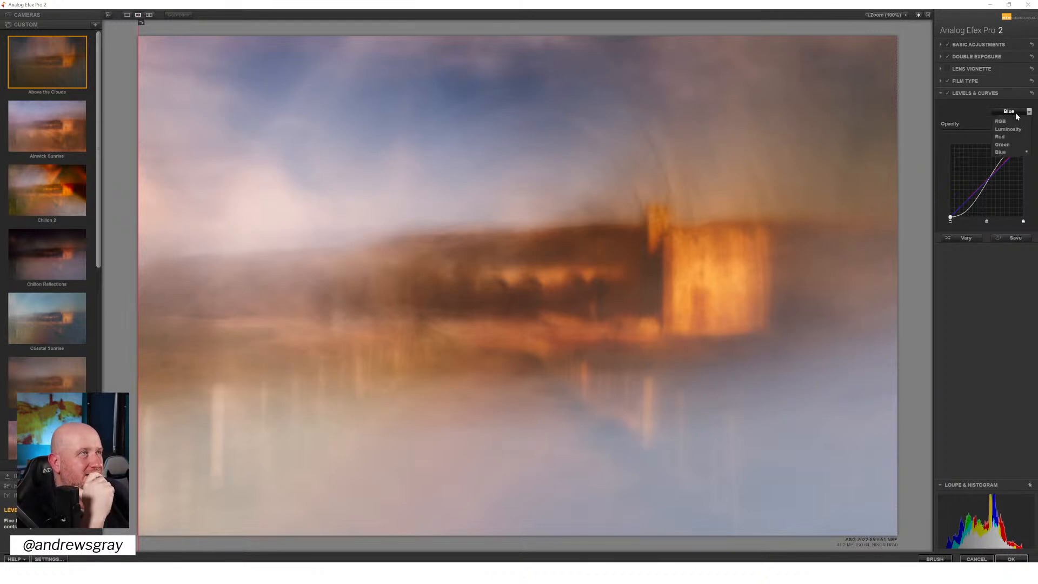
left_click(1014, 136)
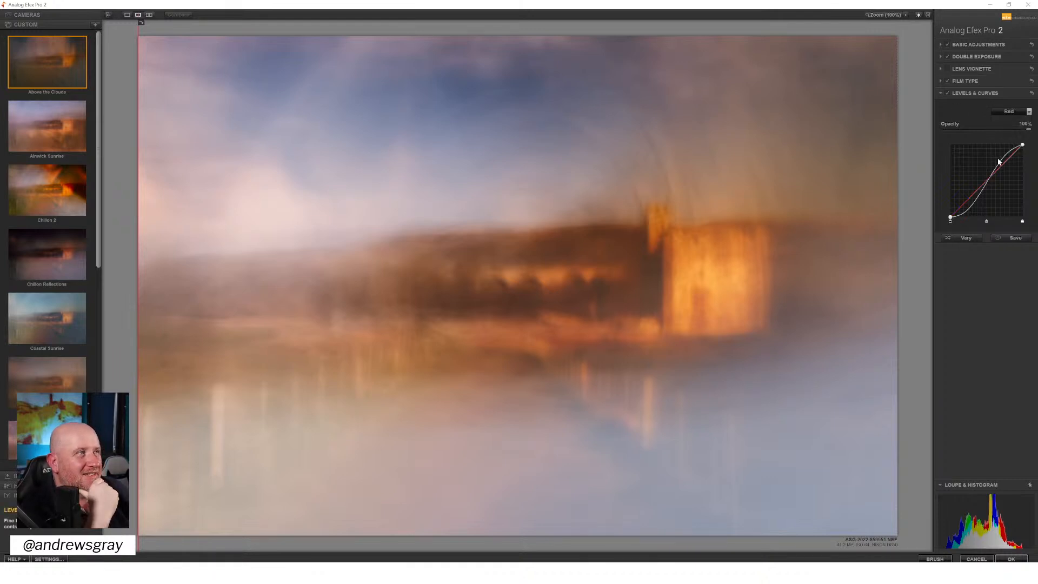
left_click_drag(990, 175, 991, 178)
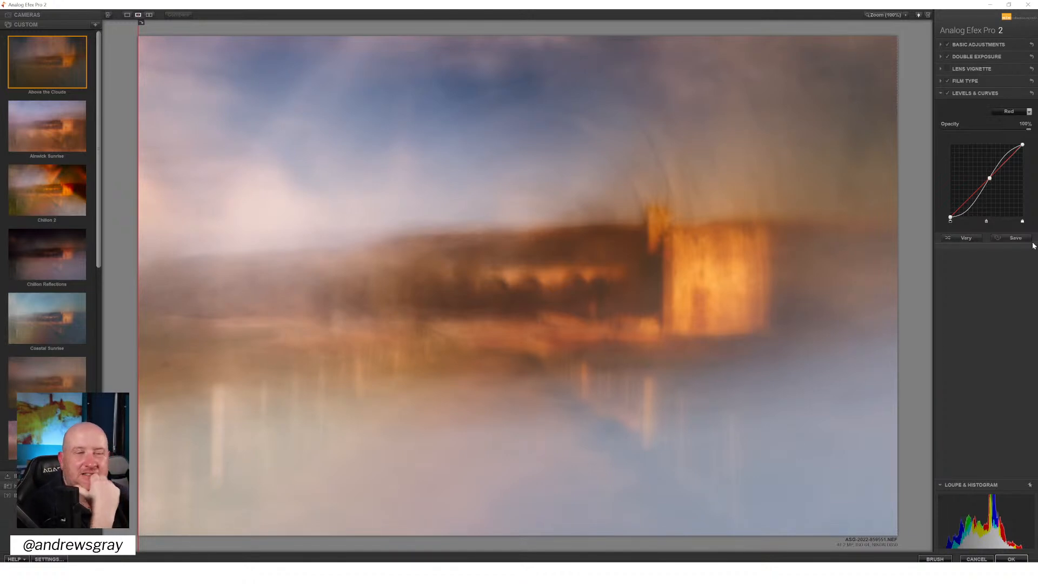
Nudge the Double Exposure overlay slightly down and right, and try rotating it to near vertical before levelling it again
left_click(970, 58)
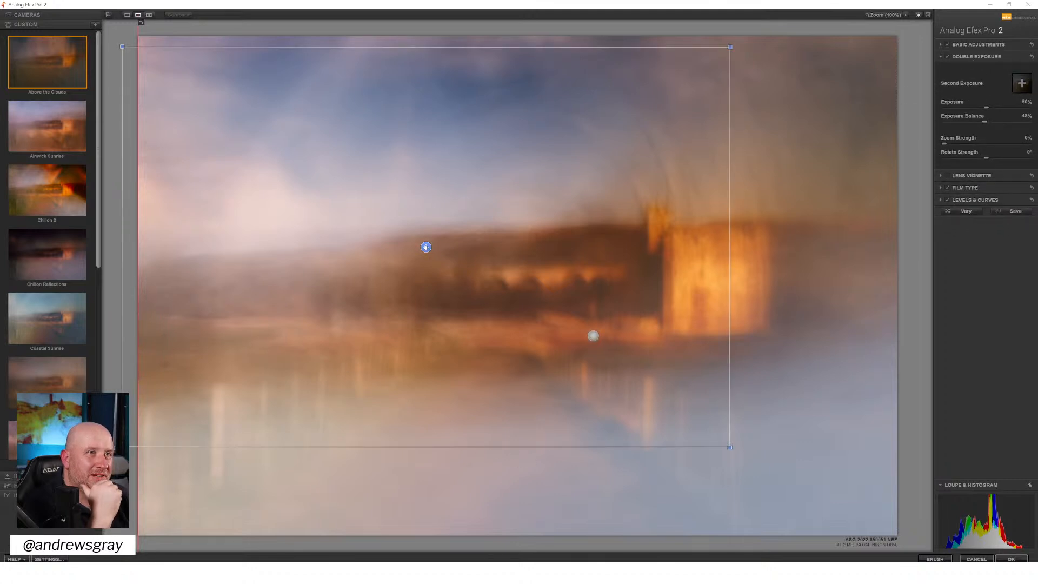
left_click_drag(426, 247, 429, 252)
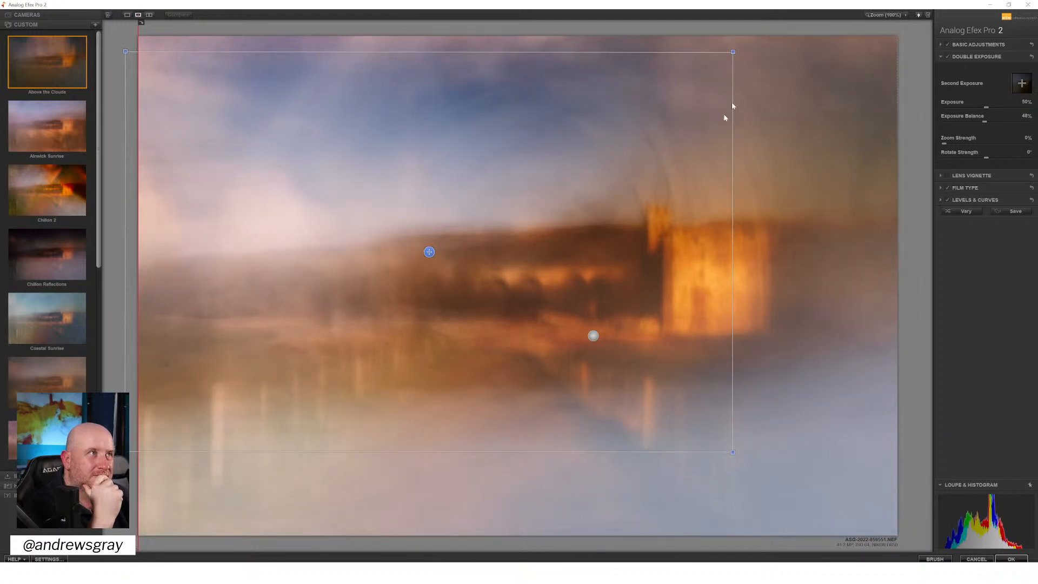
left_click_drag(755, 47, 492, 356)
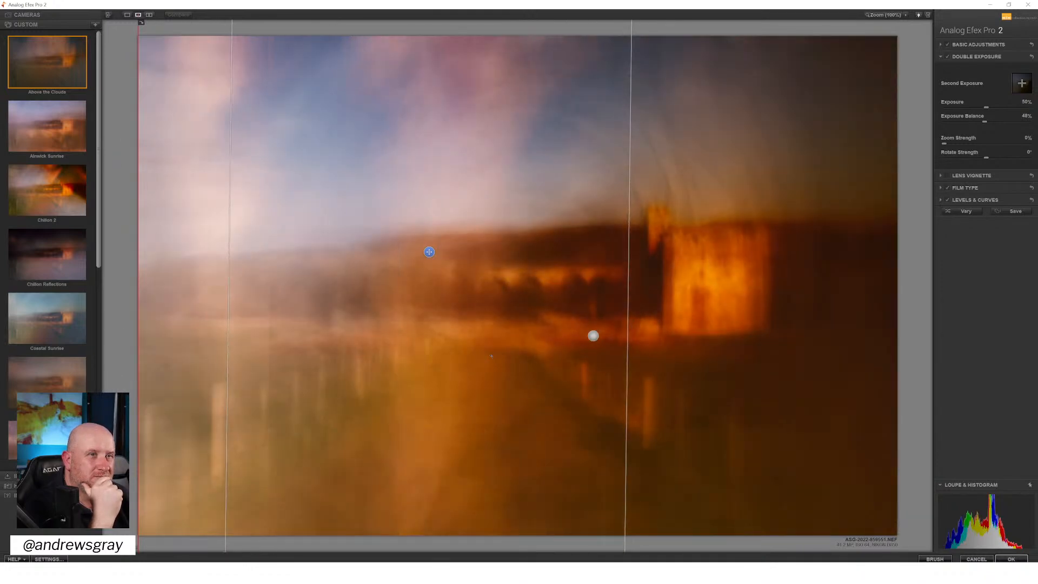
left_click_drag(491, 356, 509, 201)
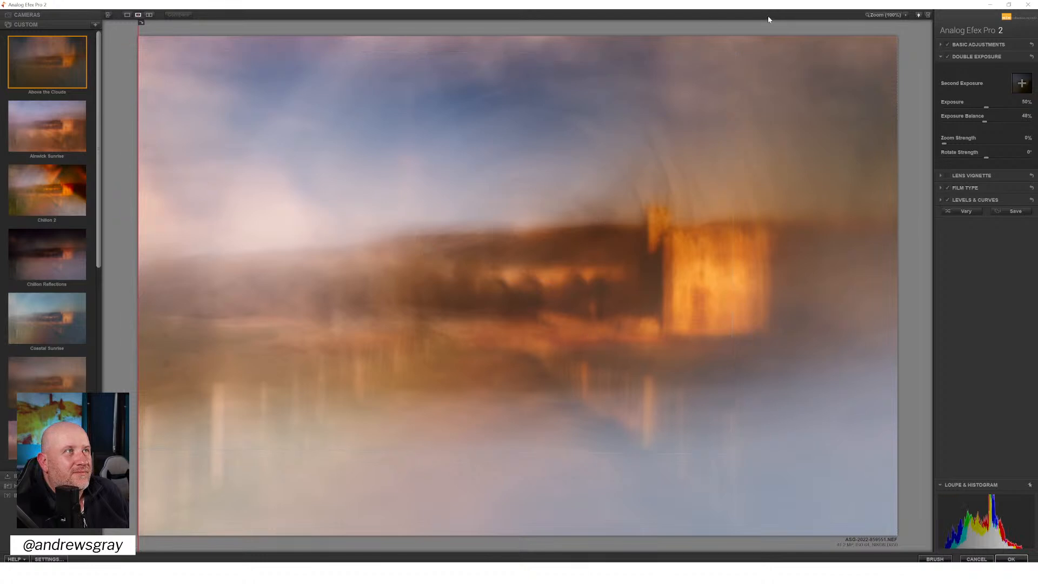
left_click_drag(760, 41, 759, 43)
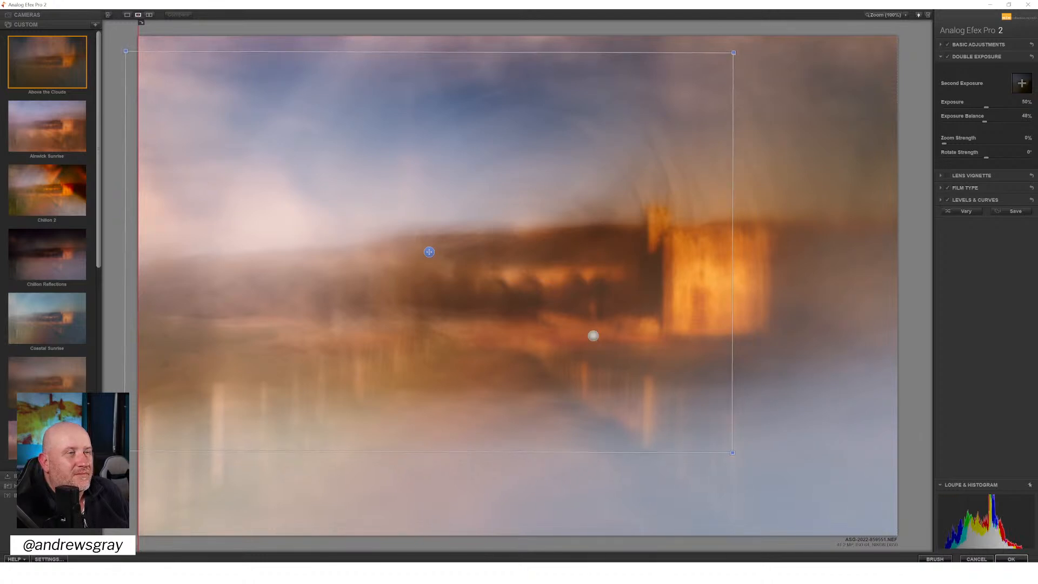
Try the Double Exposure overlay nearer the image centre, settle it slightly left of centre and tilt it a few degrees clockwise
left_click_drag(429, 252, 498, 280)
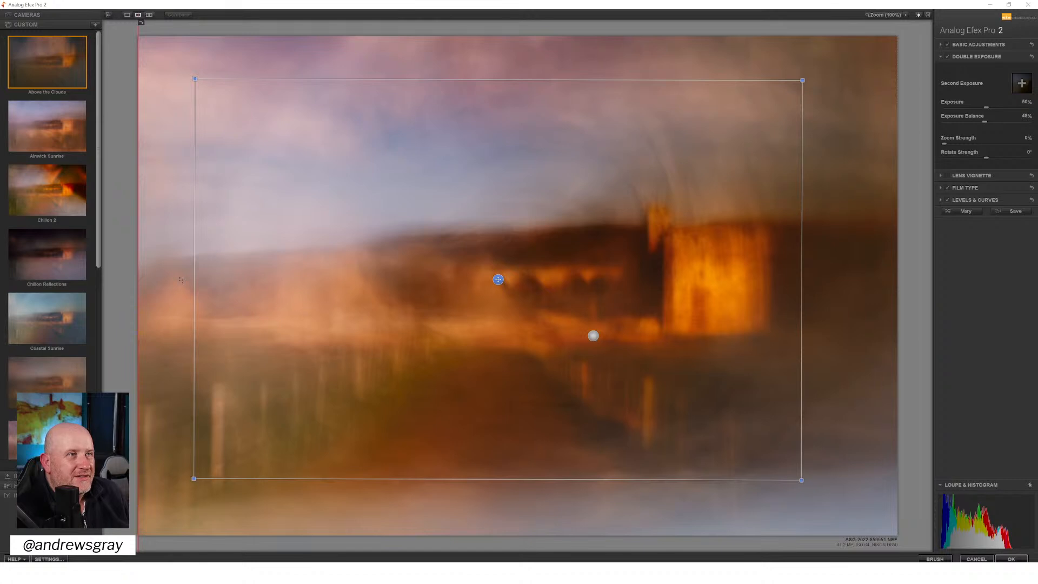
left_click_drag(501, 281, 487, 279)
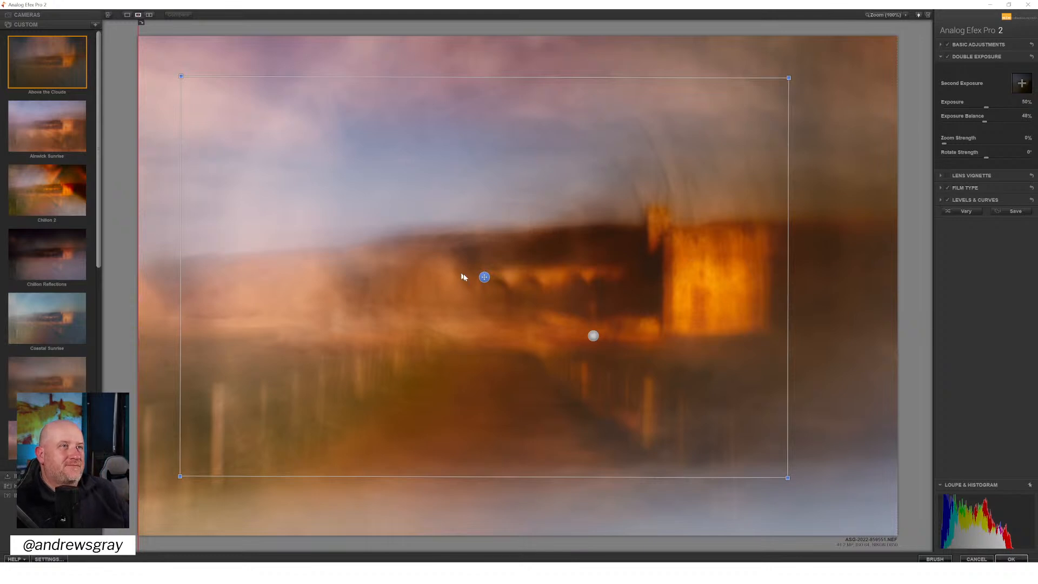
left_click_drag(484, 277, 447, 258)
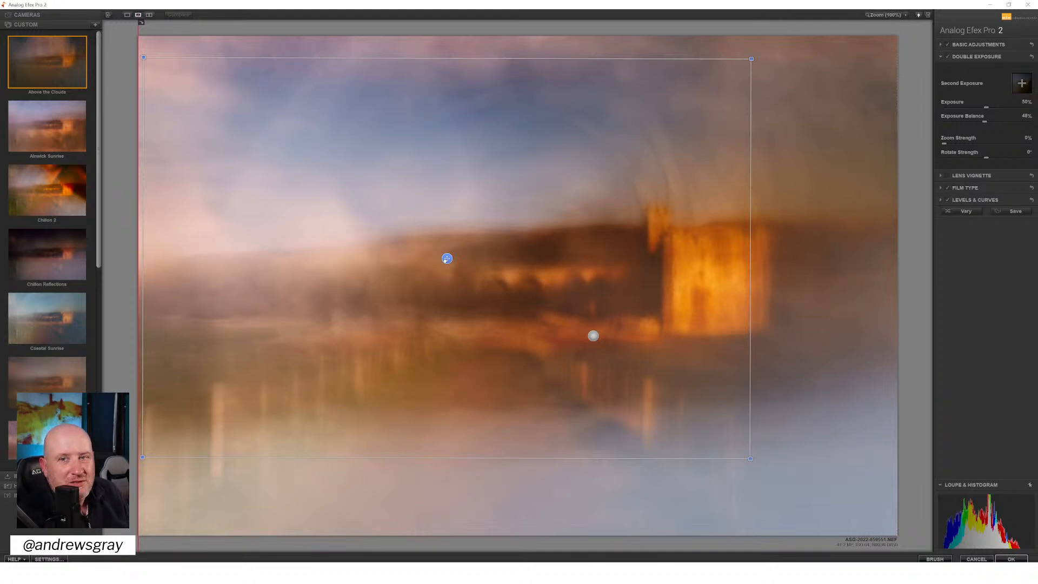
left_click_drag(447, 259, 445, 262)
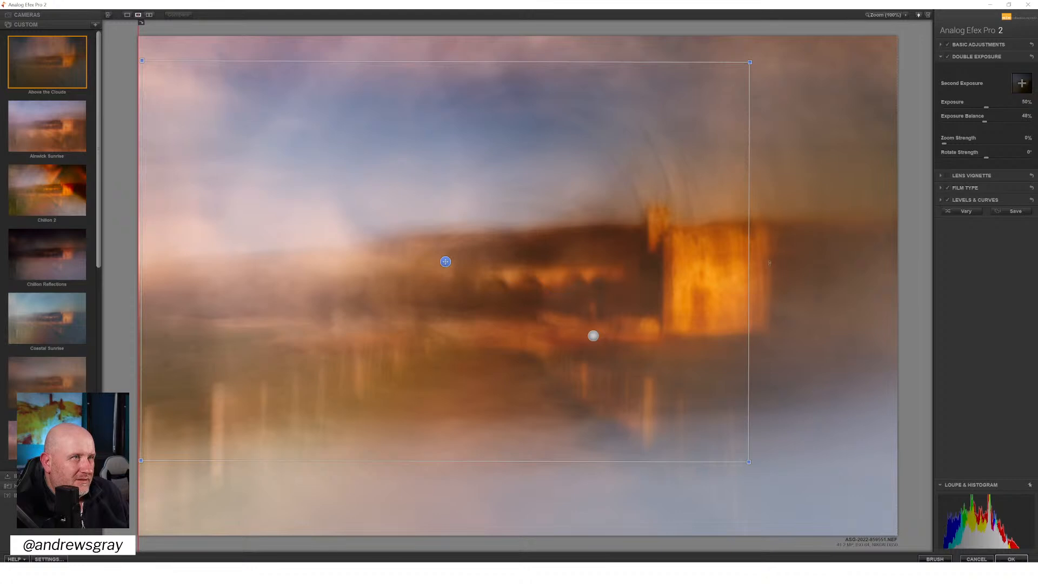
left_click_drag(775, 264, 775, 276)
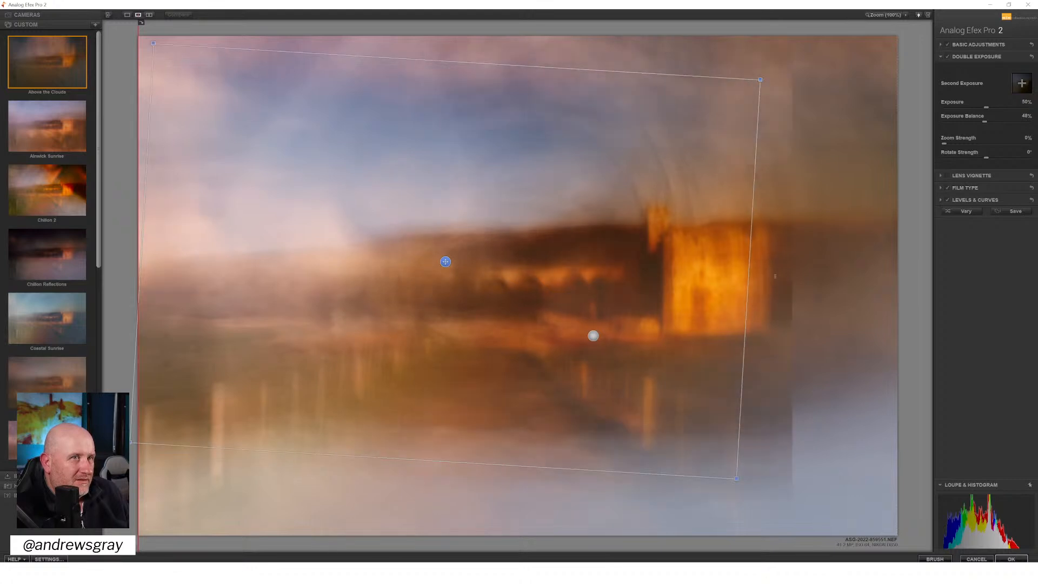
mouse_move(445, 262)
left_mouse_down()
mouse_move(456, 256)
mouse_move(452, 270)
left_mouse_up()
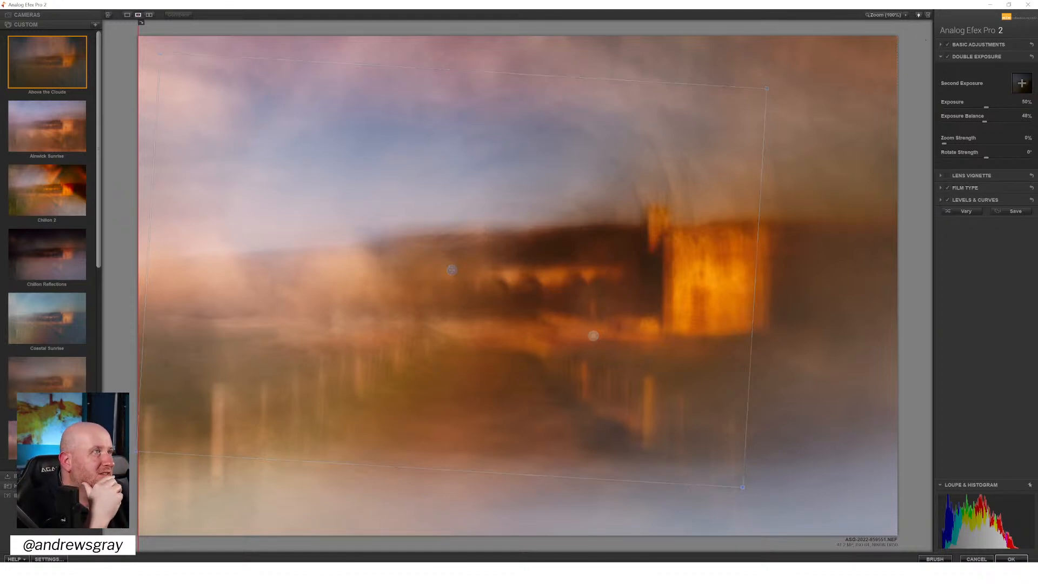
Reduce the Contrast in the basic adjustments to 8%
left_click(975, 44)
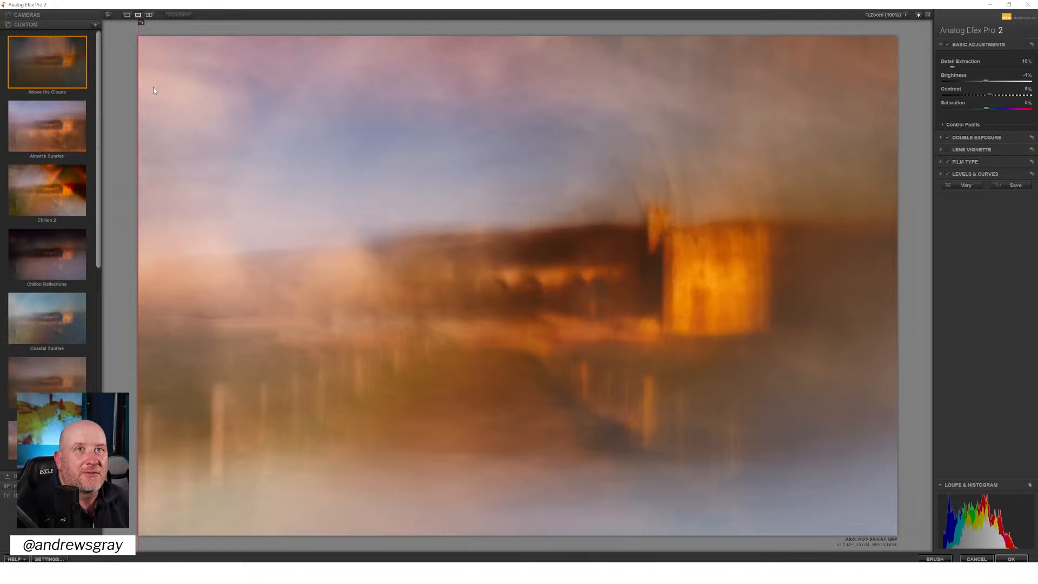
left_click_drag(146, 96, 133, 119)
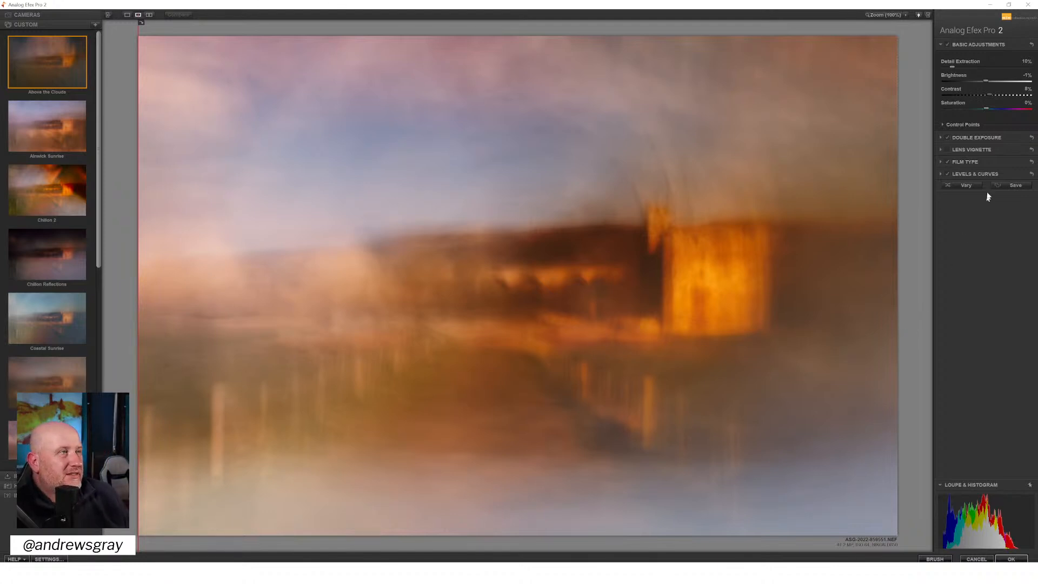
Compare the image without the Film Type filter and lower the filter's Strength to about 42%
left_click(947, 161)
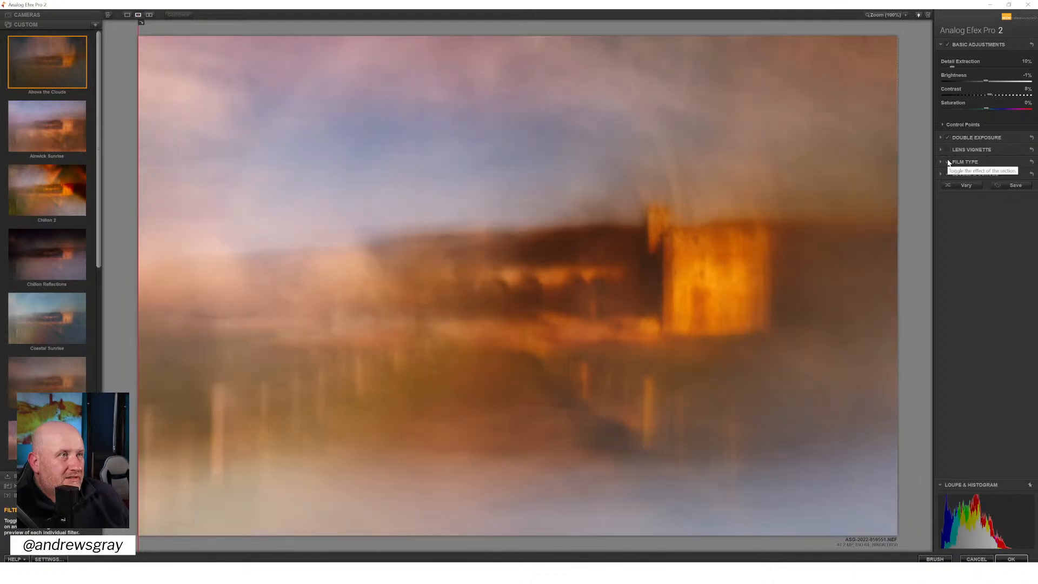
left_click(965, 161)
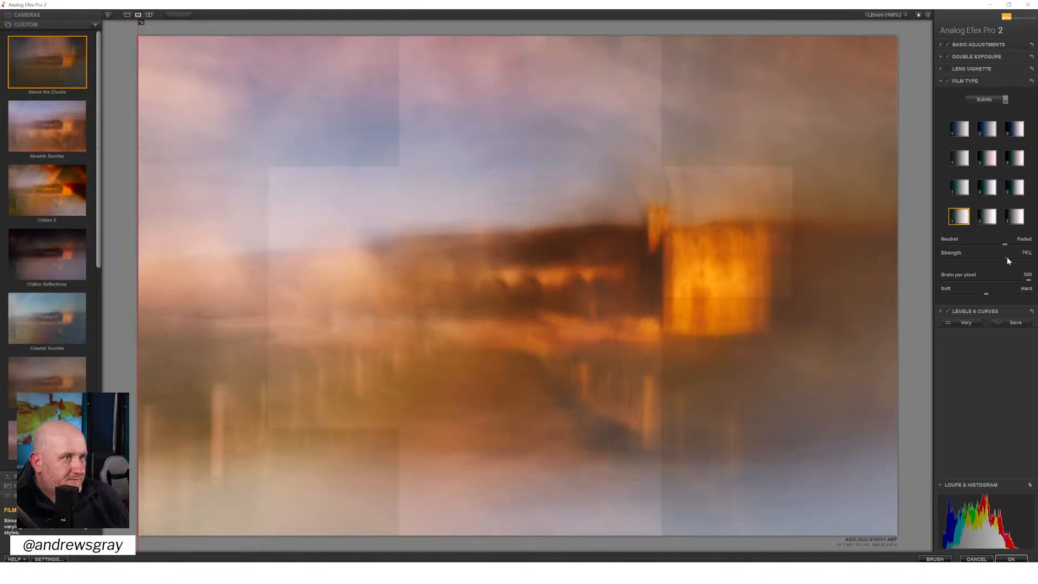
mouse_move(983, 258)
left_mouse_down()
mouse_move(974, 260)
mouse_move(1003, 265)
left_mouse_up()
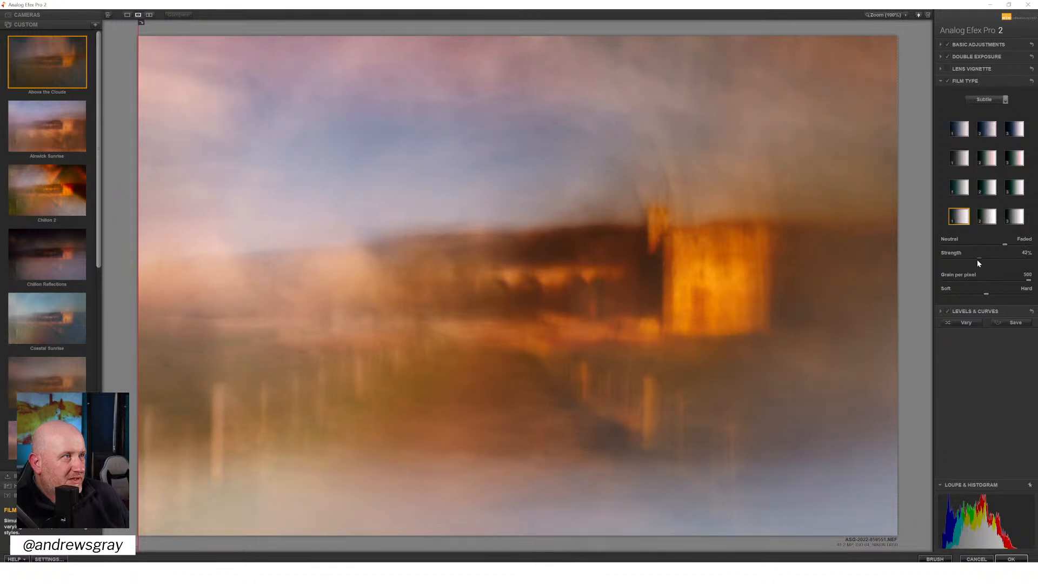
Switch the Film Type category to Warm and try the first film in its second and third rows
left_click(984, 100)
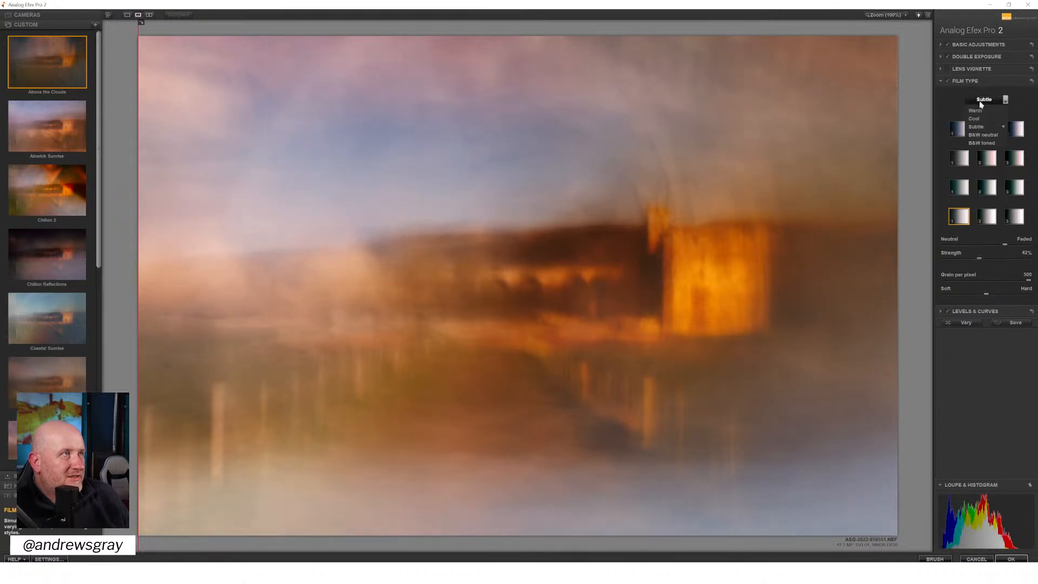
left_click(972, 117)
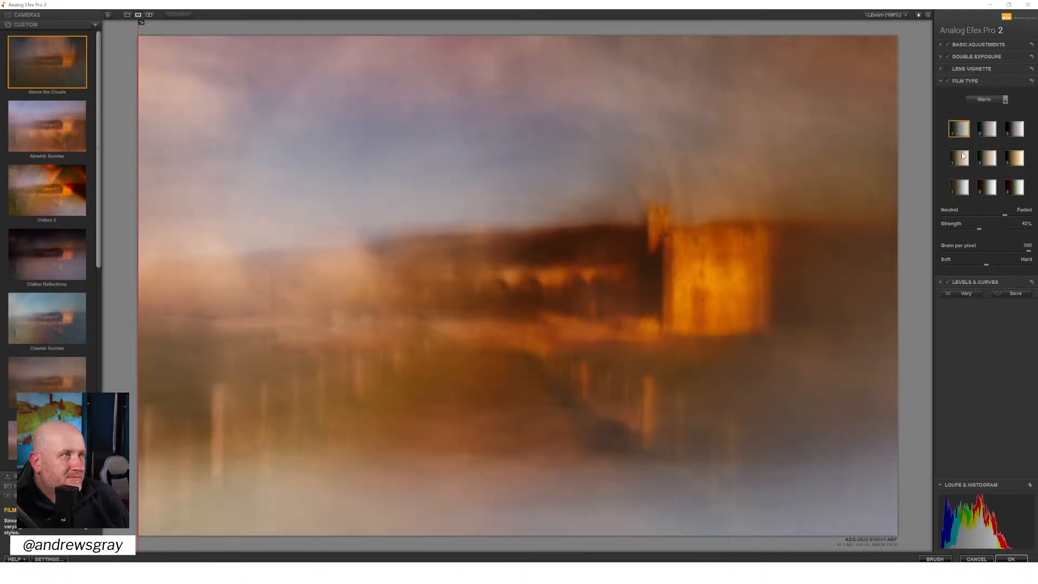
left_click(959, 157)
left_click(964, 186)
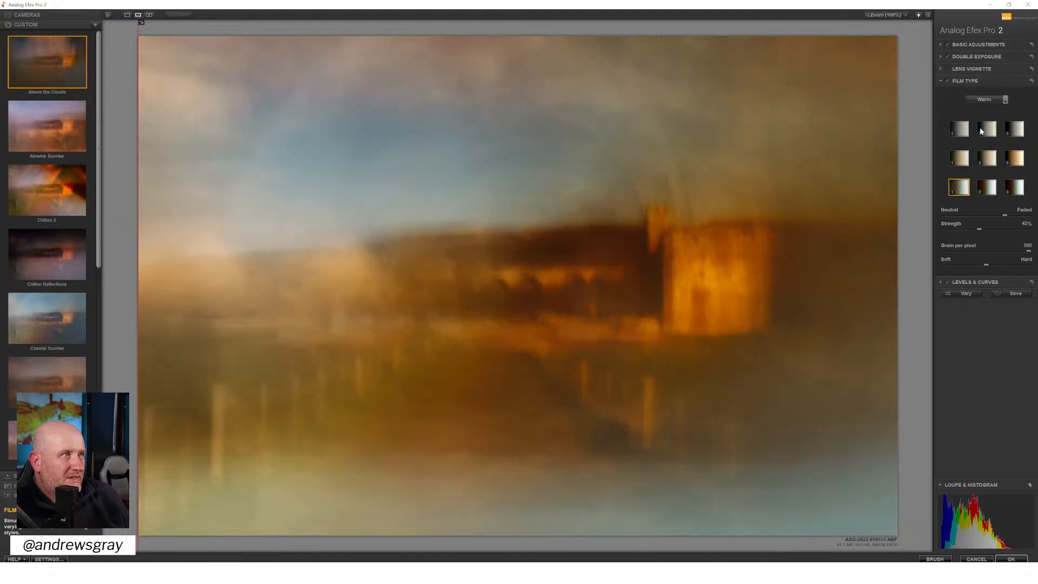
Return the Film Type category to Subtle, try the films in its first column and settle on the one in the fourth row
left_click(979, 103)
left_click(971, 143)
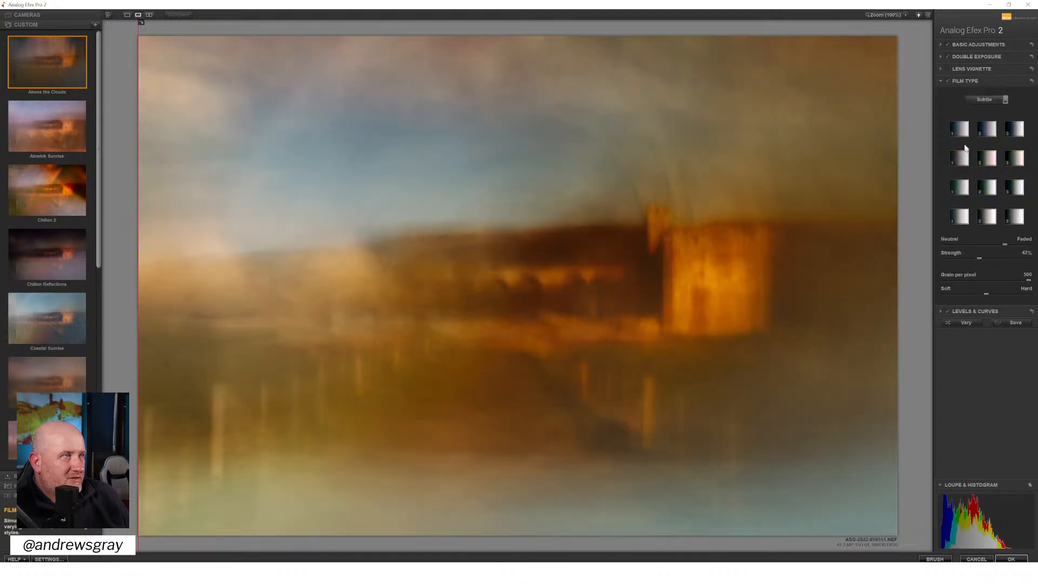
left_click(961, 158)
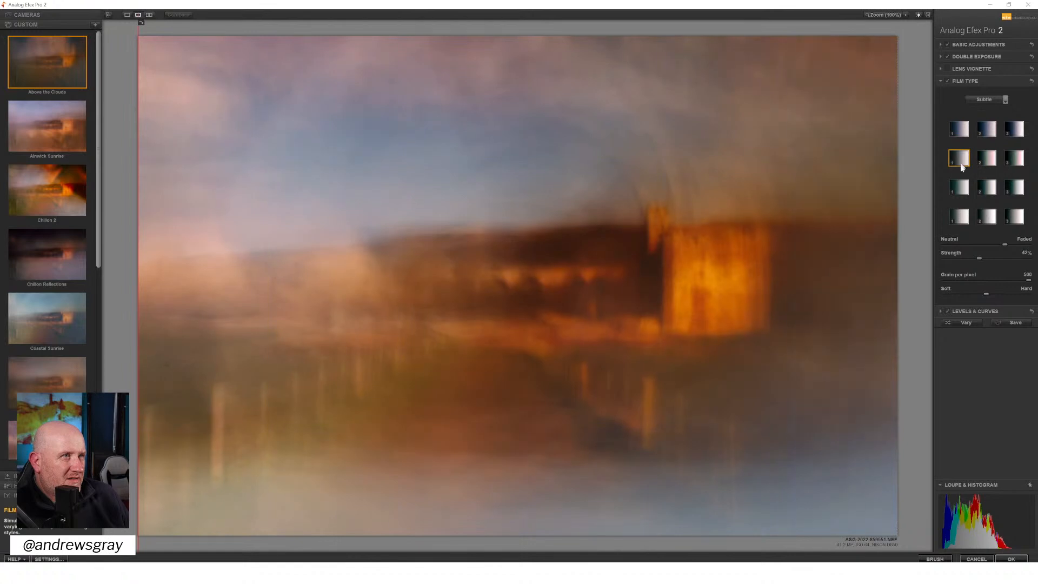
left_click(962, 190)
left_click(961, 219)
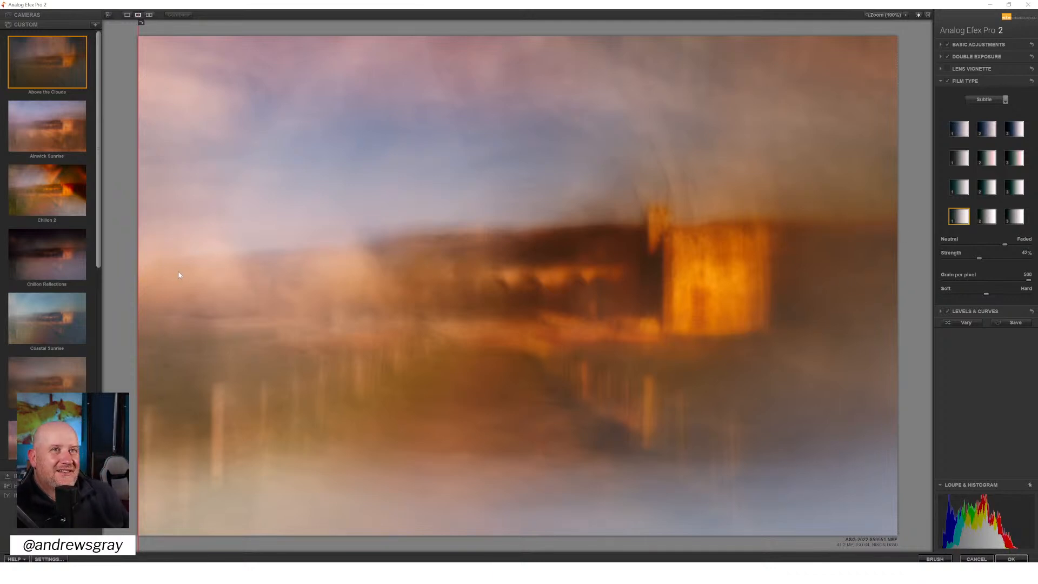
Raise the Double Exposure filter's Exposure Balance to 54%
left_click_drag(139, 251, 135, 330)
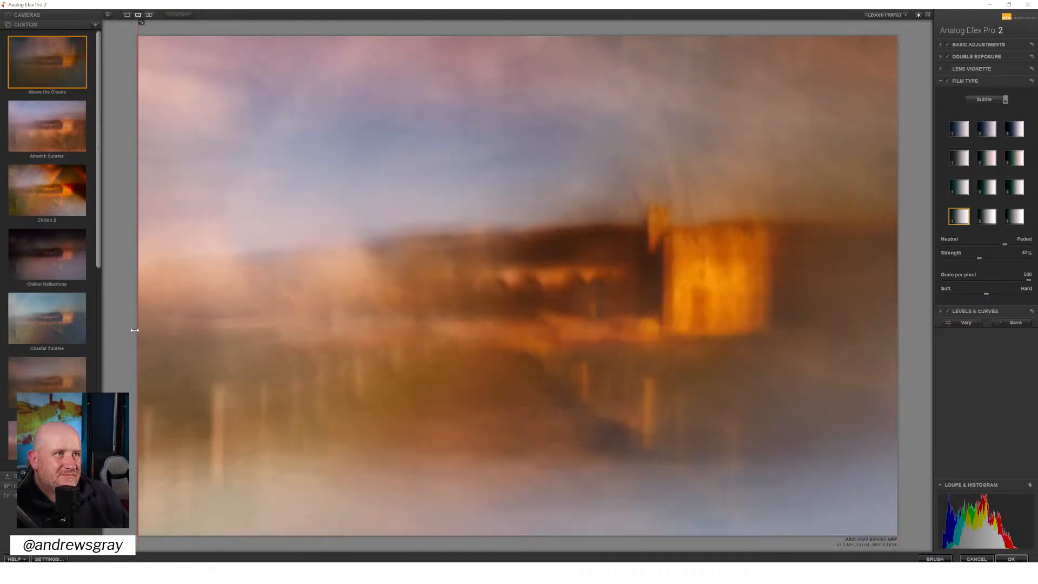
left_click(989, 58)
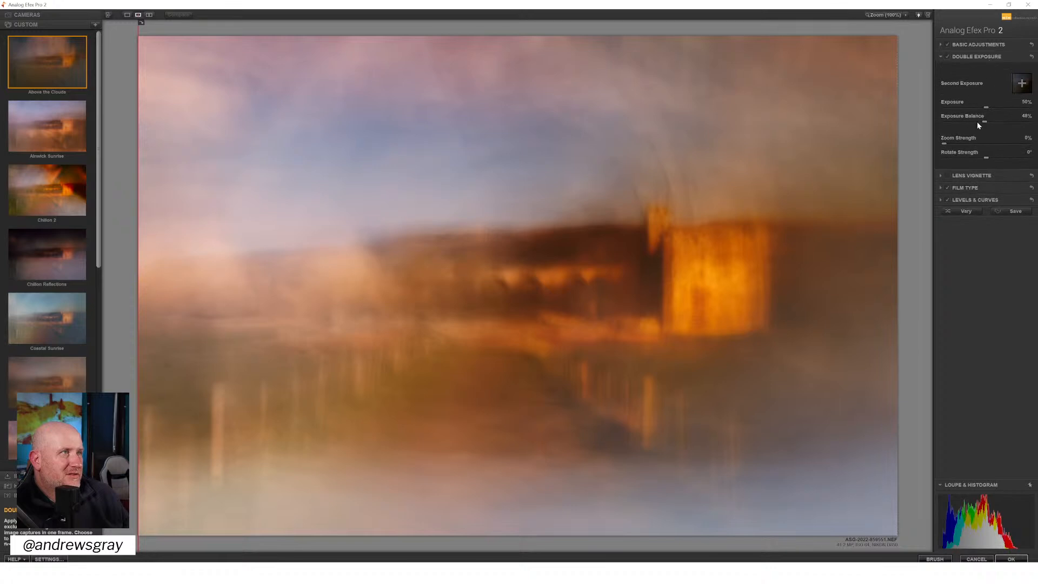
mouse_move(977, 122)
left_mouse_down()
mouse_move(1000, 123)
mouse_move(991, 127)
left_mouse_up()
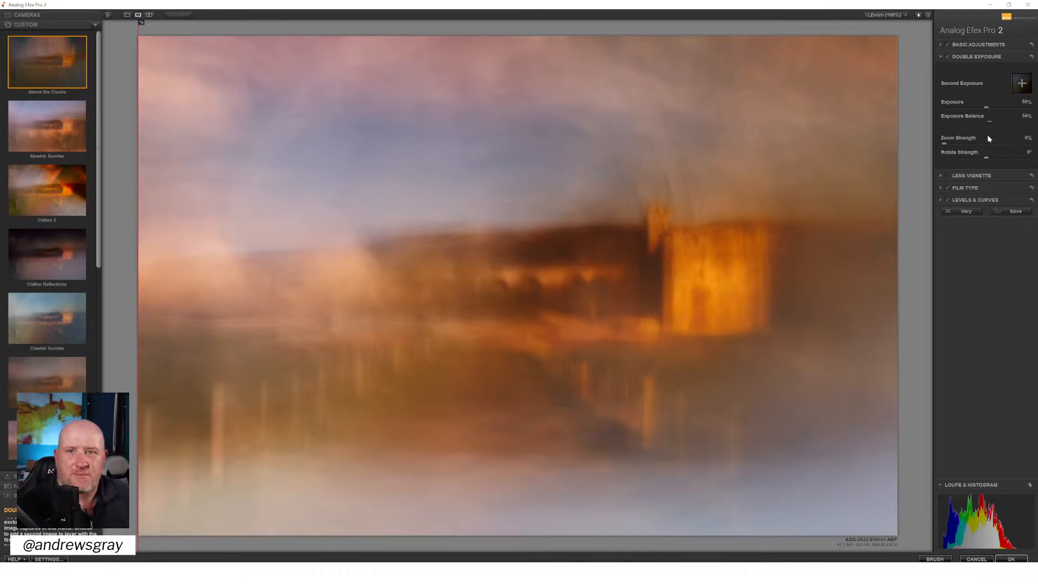
Fine-tune the Double Exposure overlay's vertical position, compare the result with the original, and apply the Analog Efex effect
mouse_move(809, 211)
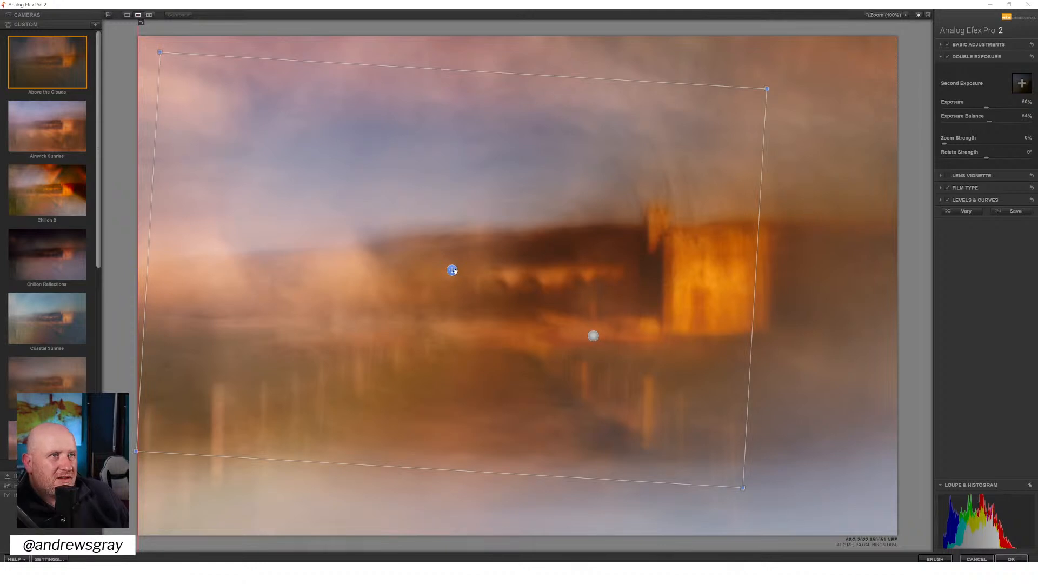
left_click_drag(453, 271, 454, 273)
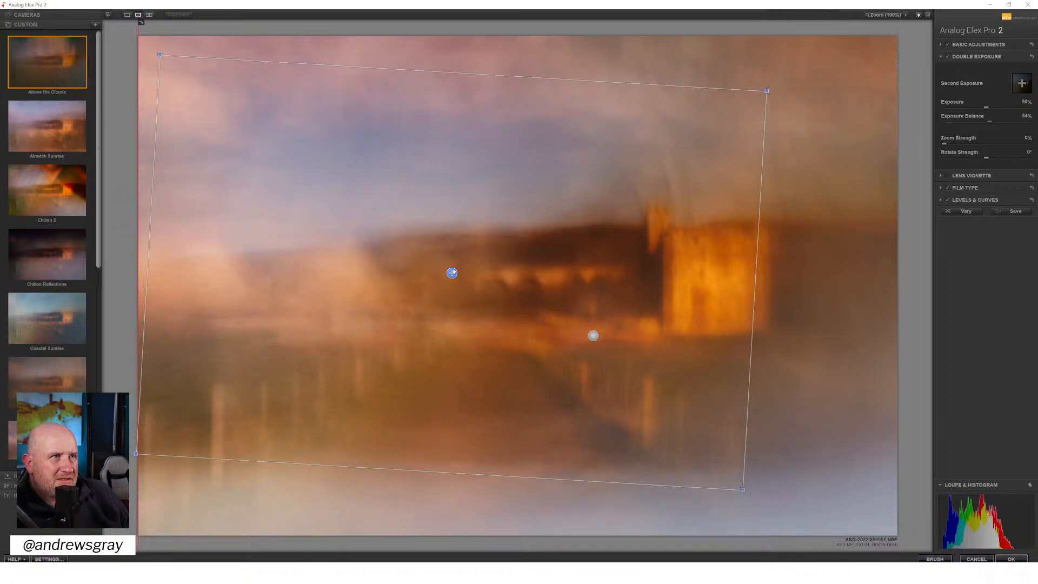
left_click_drag(452, 273, 453, 268)
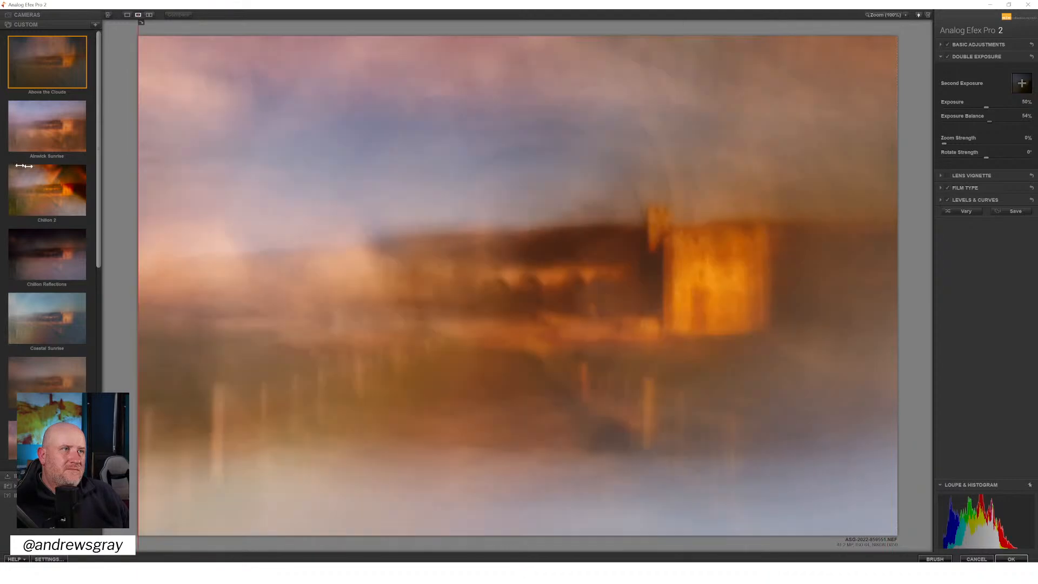
left_click_drag(25, 166, 106, 224)
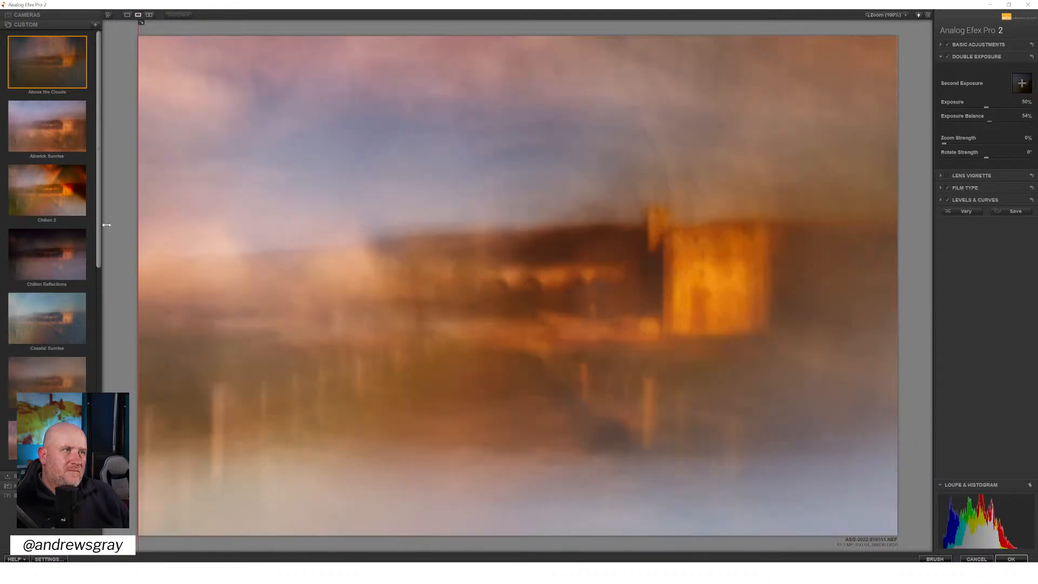
left_click_drag(411, 253, 82, 212)
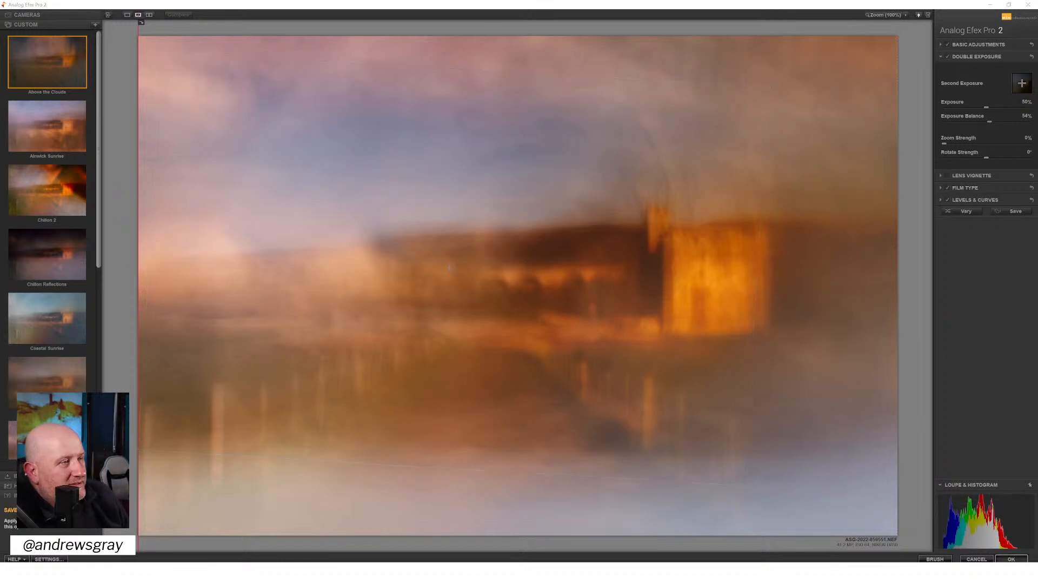
left_click(1011, 559)
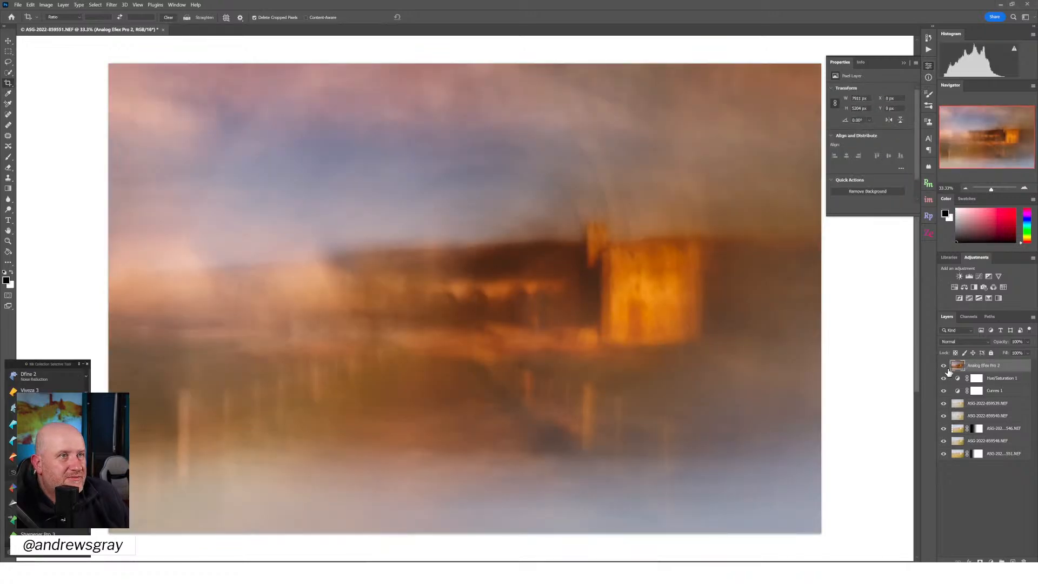
Hide the Analog Efex layer and reopen Analog Efex Pro 2 with the custom preset below Coastal Sunrise, previewed across the whole image
left_click(945, 366)
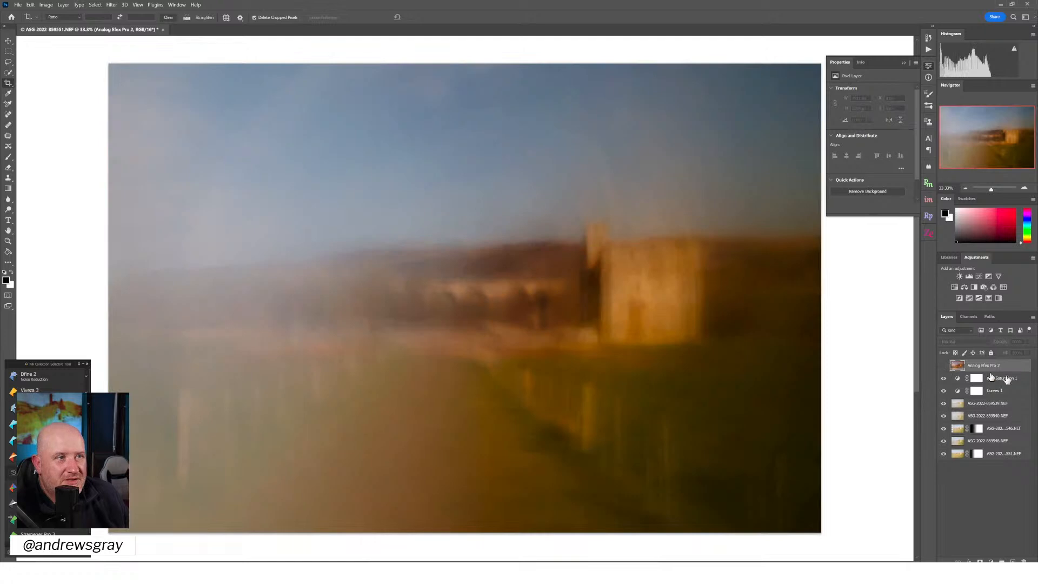
left_click(49, 487)
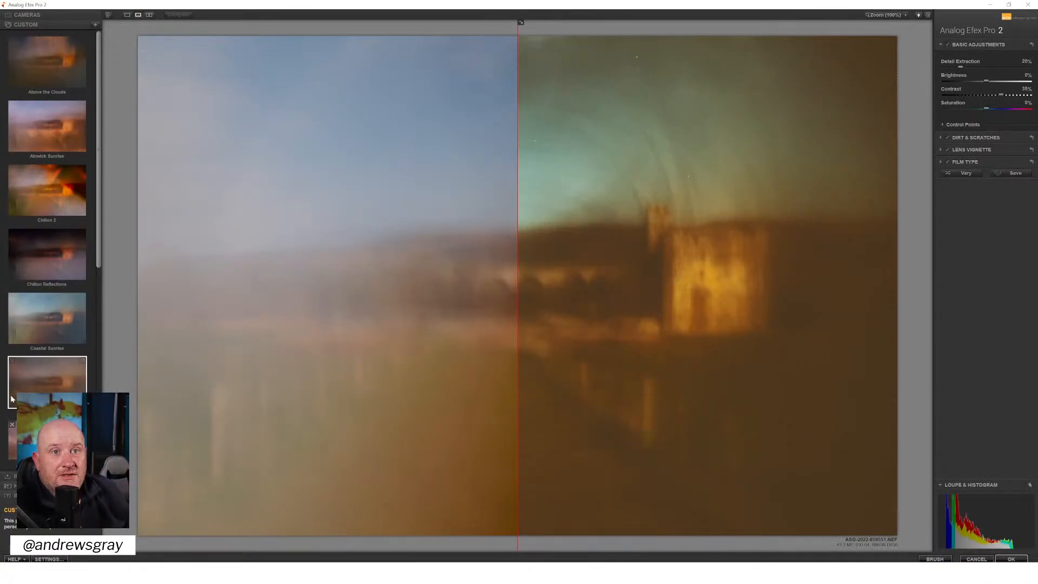
left_click(30, 386)
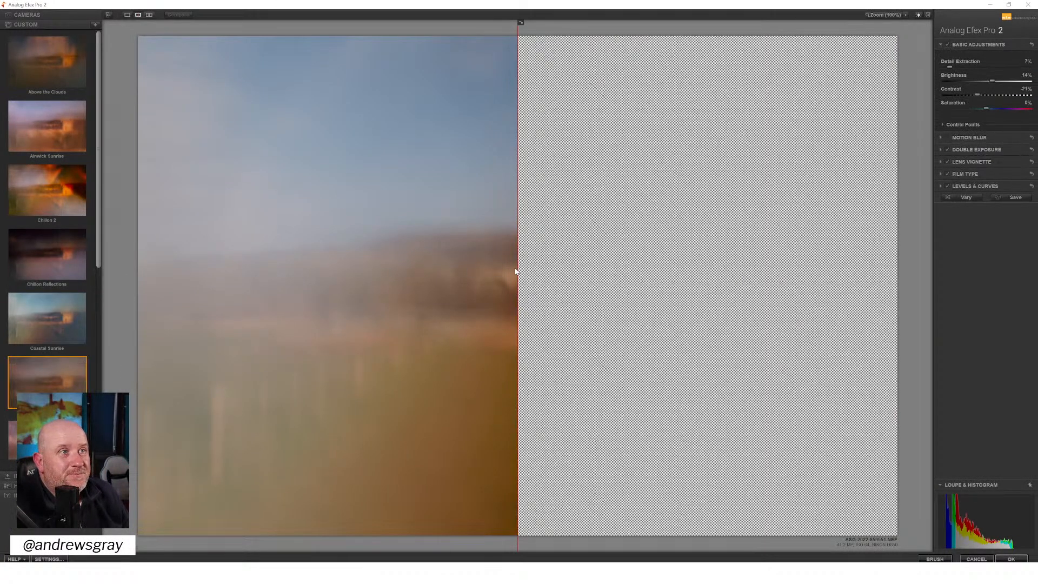
left_click_drag(517, 268, 140, 268)
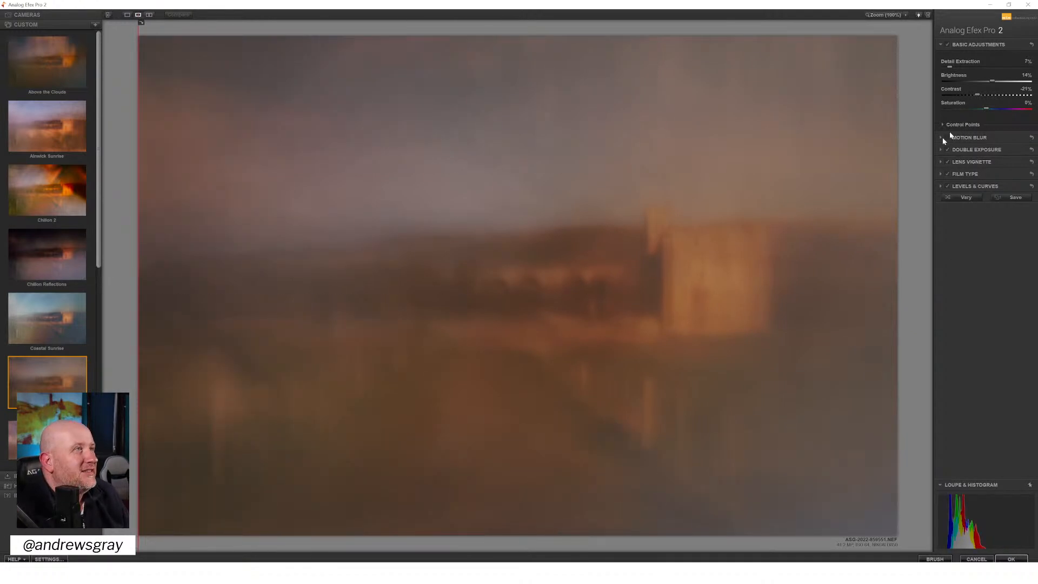
In the basic adjustments, set Brightness to 27% and Contrast to -33%, and slightly reduce Detail Extraction
left_click_drag(992, 81, 994, 81)
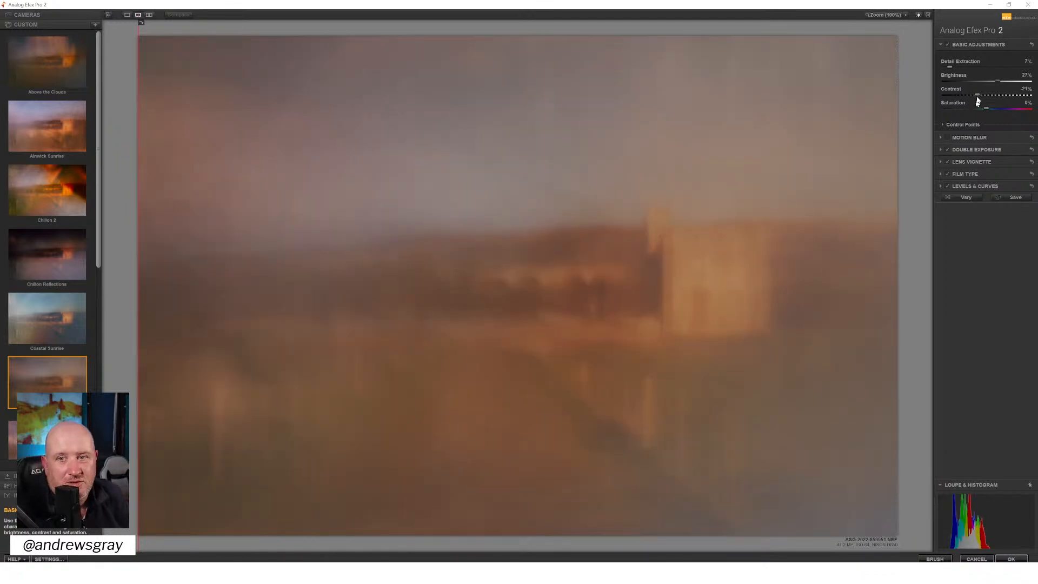
double_click(977, 95)
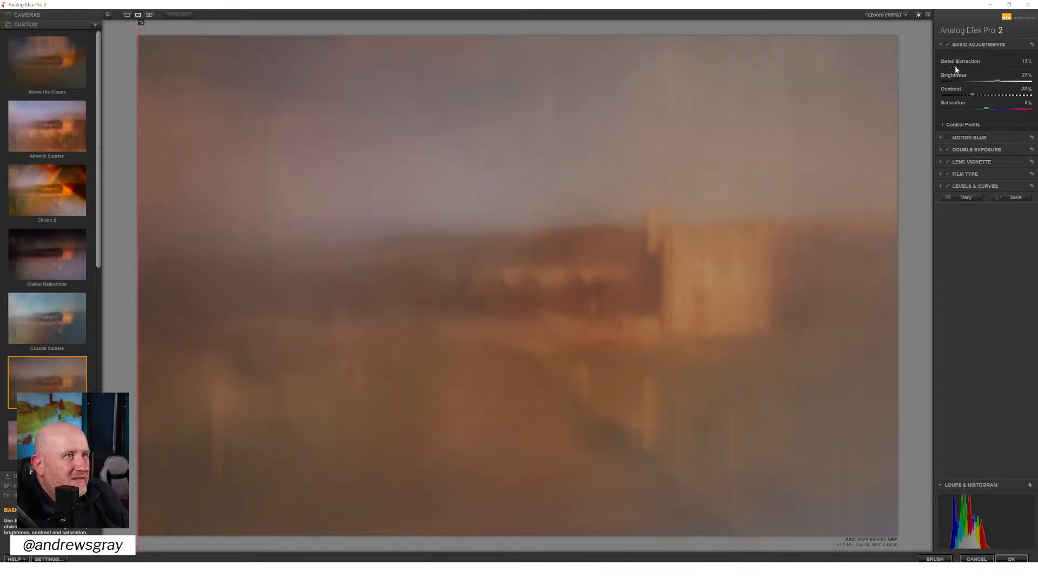
left_click_drag(956, 66, 949, 67)
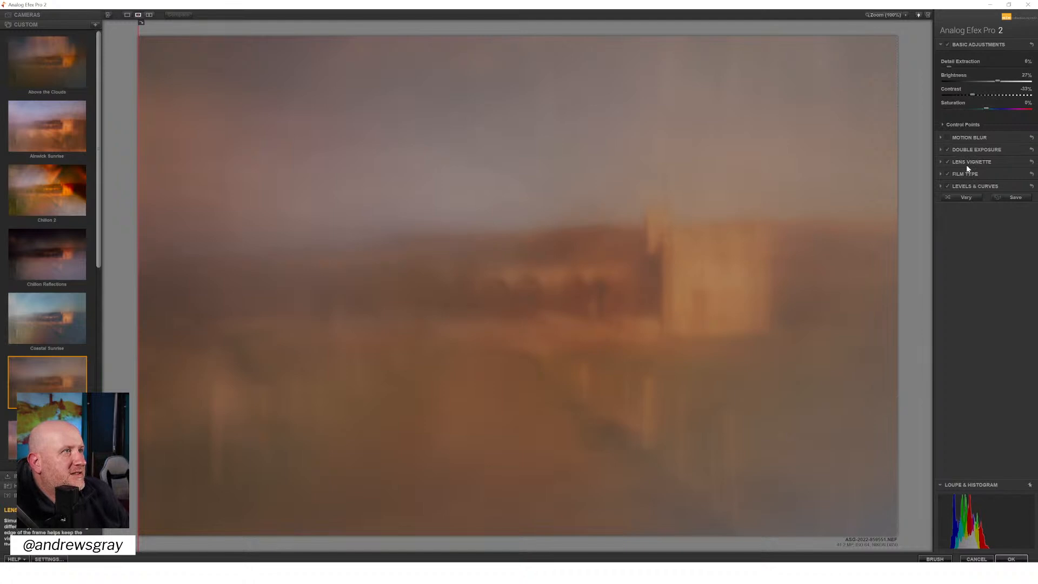
Inspect the Levels & Curves settings and compare the image without the Film Type and Lens Vignette filters
left_click(976, 186)
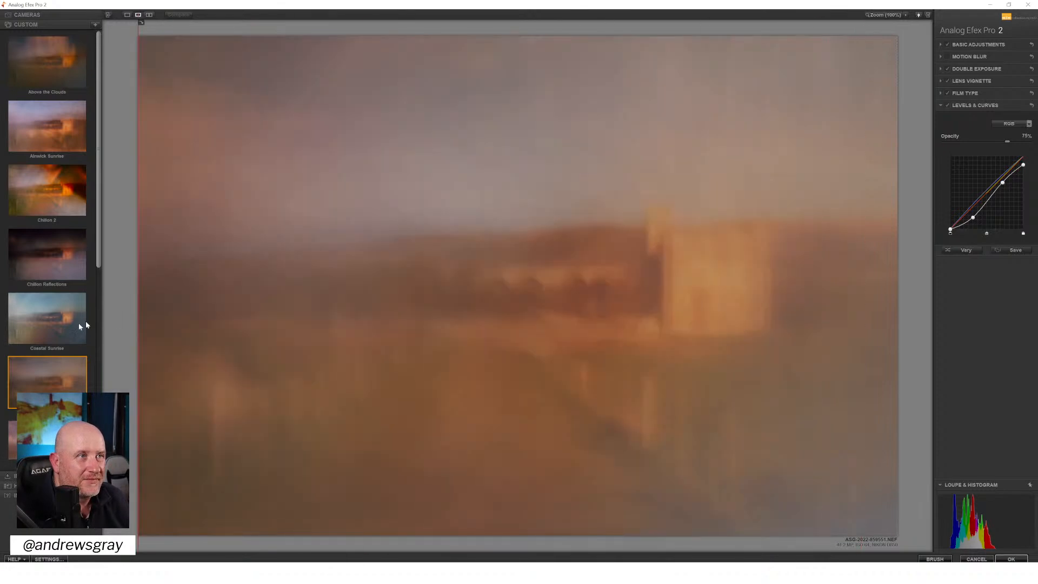
left_click(947, 93)
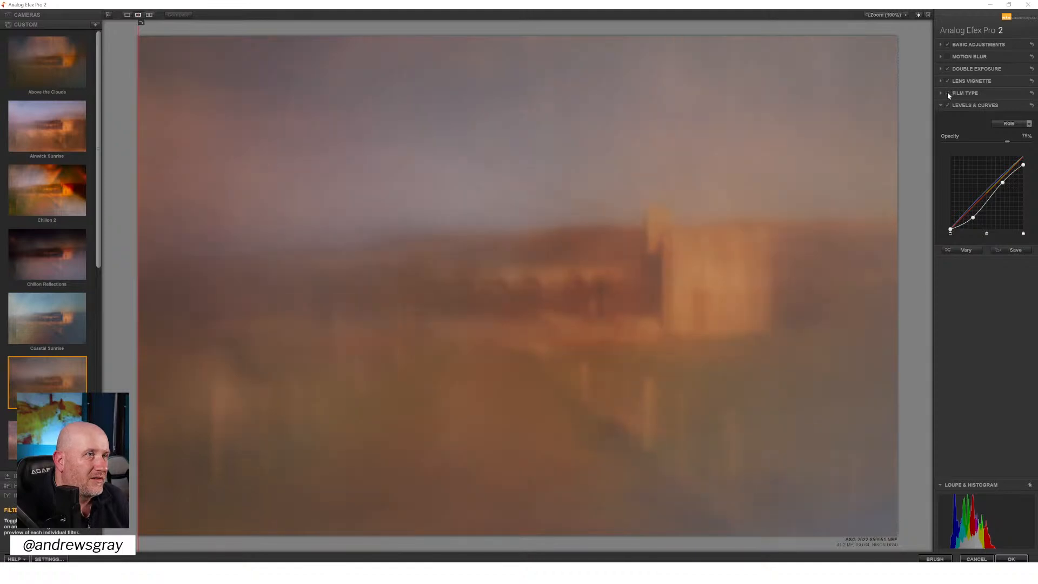
left_click(947, 81)
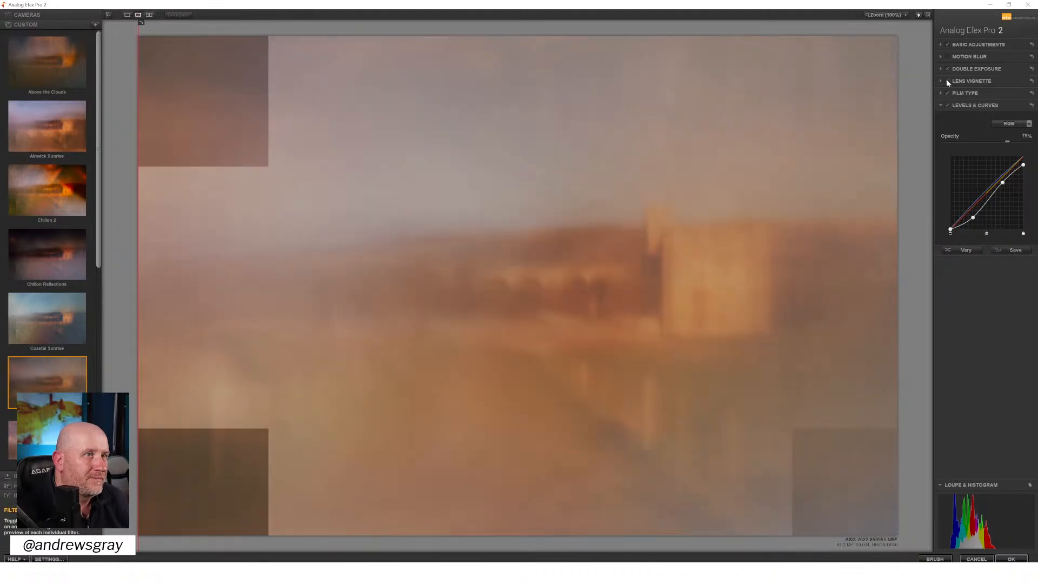
Weaken the Lens Vignette to an Amount of about -4%, move its centre to the tower's left side, and apply the effect
left_click(986, 81)
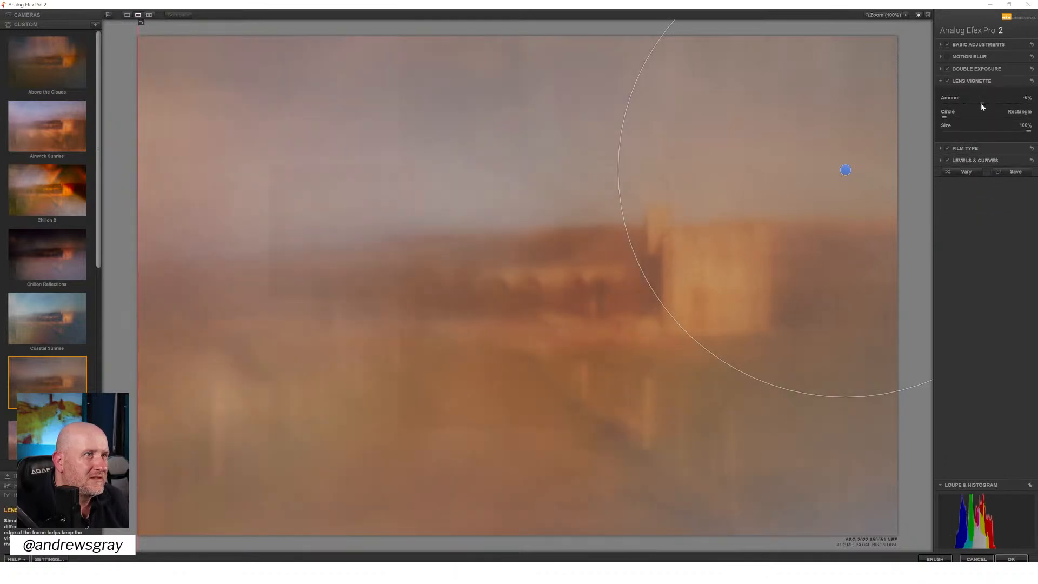
left_click_drag(982, 103, 984, 103)
left_click_drag(845, 170, 683, 276)
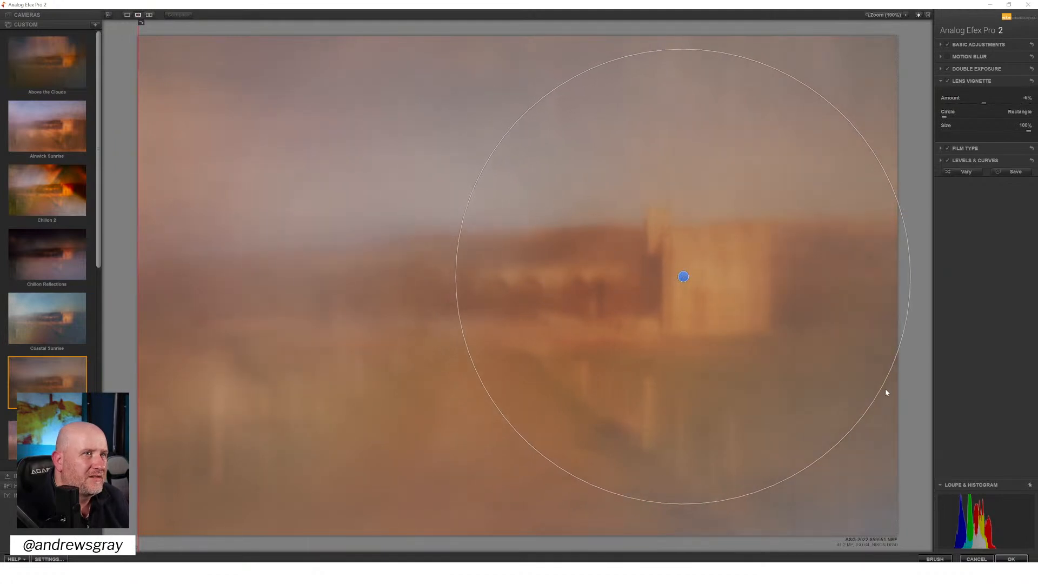
left_click(1011, 560)
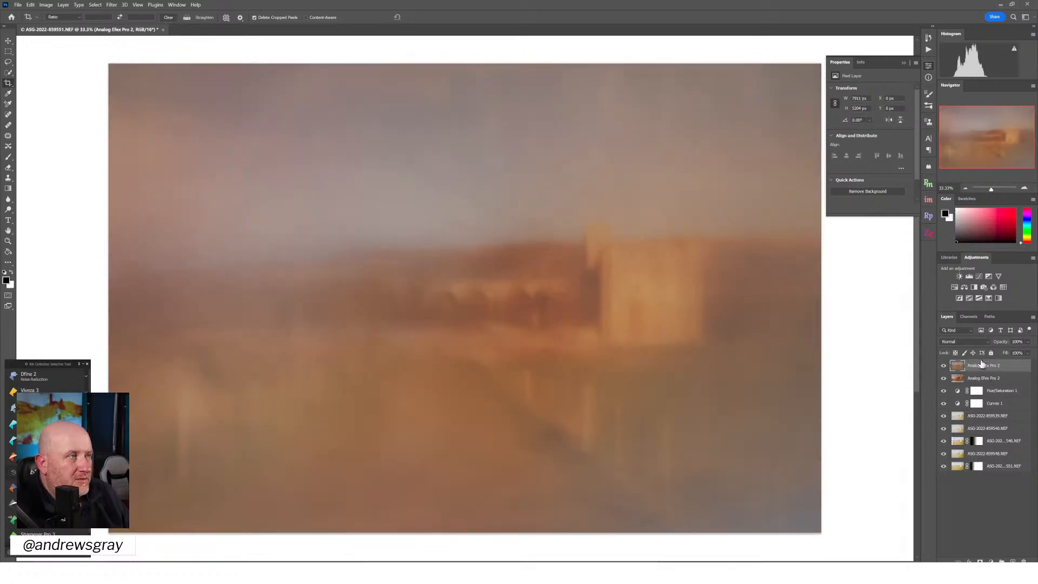
Set the top Analog Efex layer's blend mode to Difference
left_click(966, 190)
left_click(967, 190)
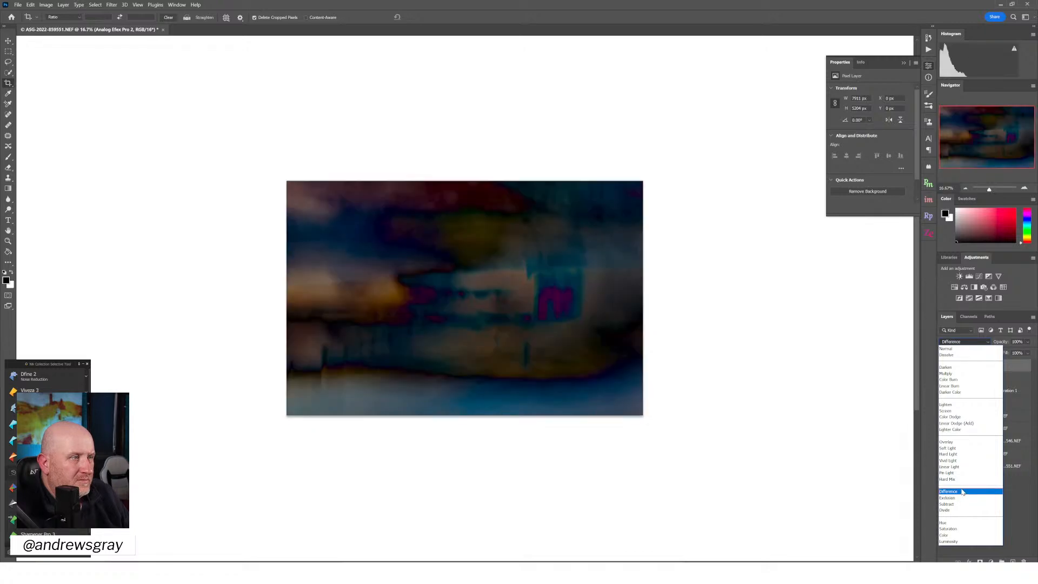
left_click(963, 492)
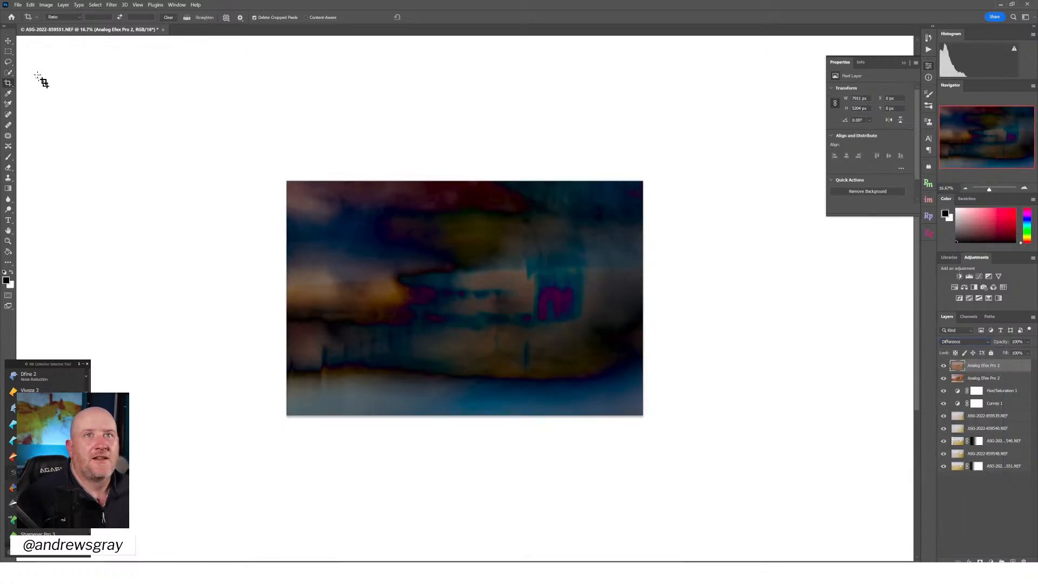
Free-transform the top Analog Efex layer and rotate it about 81 degrees clockwise
left_click(30, 5)
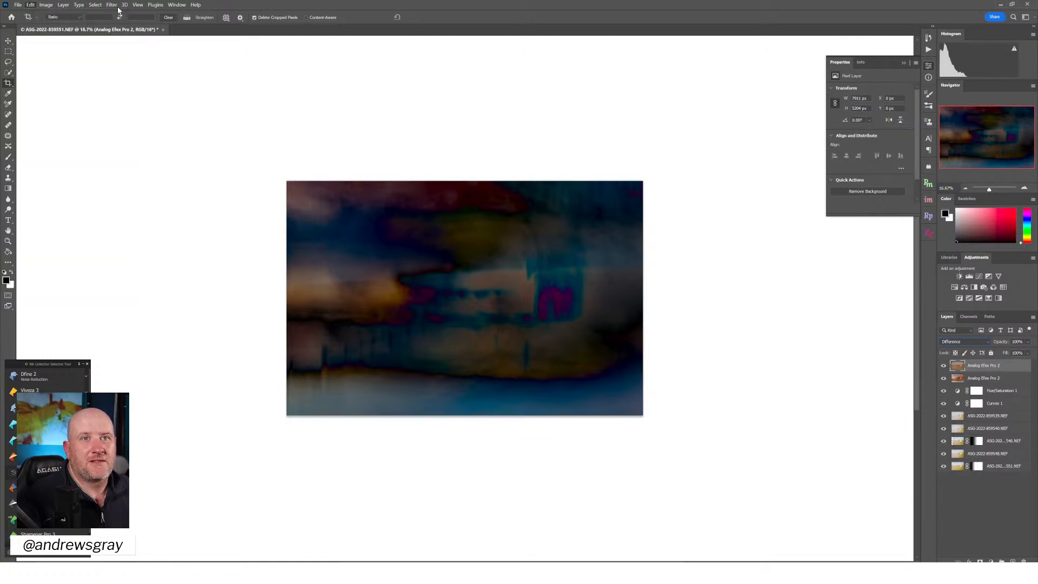
mouse_move(50, 4)
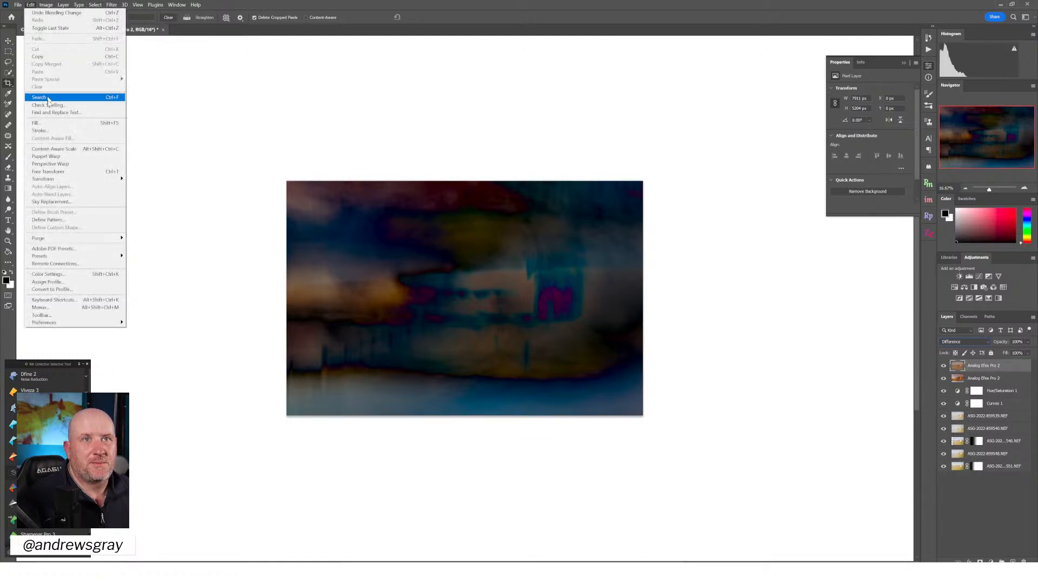
left_click(48, 172)
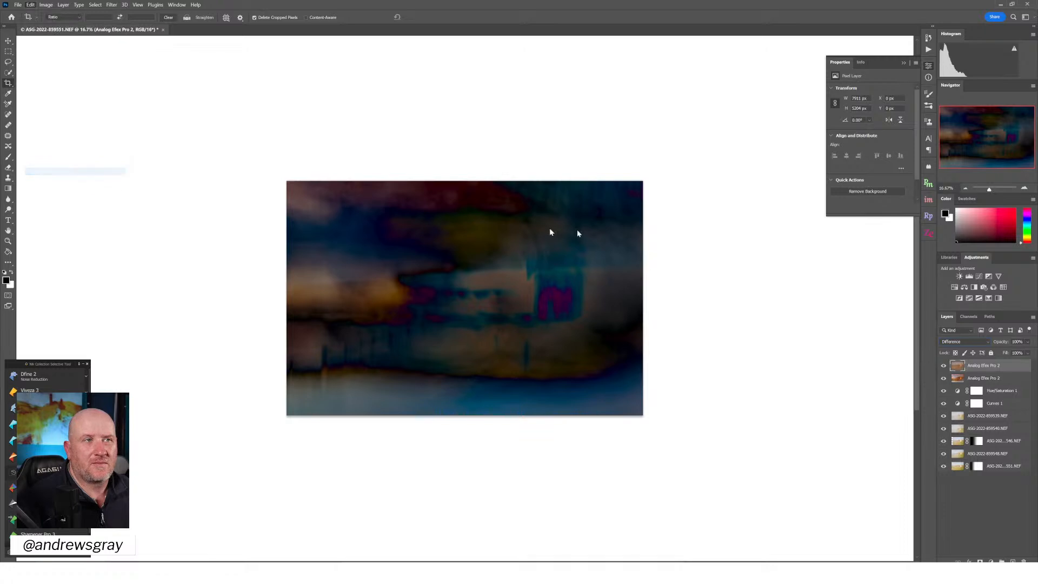
left_click_drag(698, 203, 642, 493)
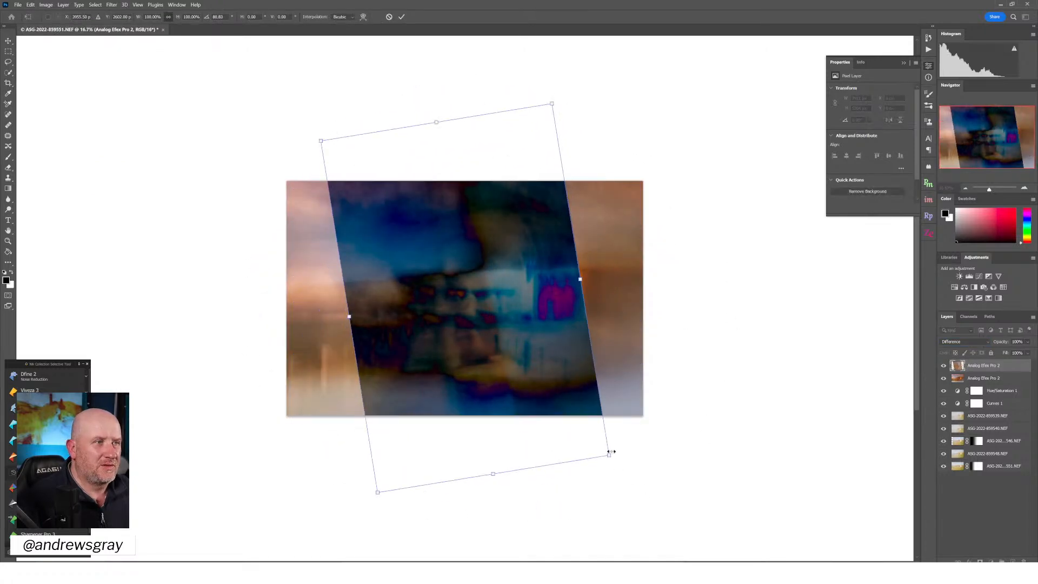
Enlarge the top Analog Efex layer to about 196% and rotate it back to nearly level, about -0.7 degrees
left_click_drag(610, 454, 770, 510)
key("ctrl+z")
left_click_drag(609, 456, 922, 561)
left_click_drag(320, 53, 290, 28)
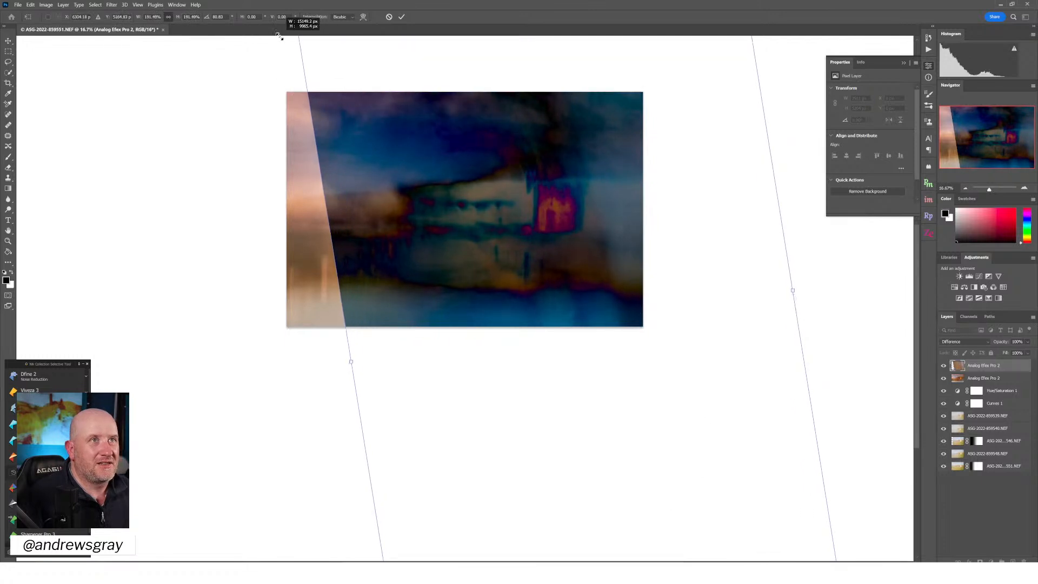
left_click_drag(376, 91, 296, 104)
left_click_drag(750, 329, 509, 39)
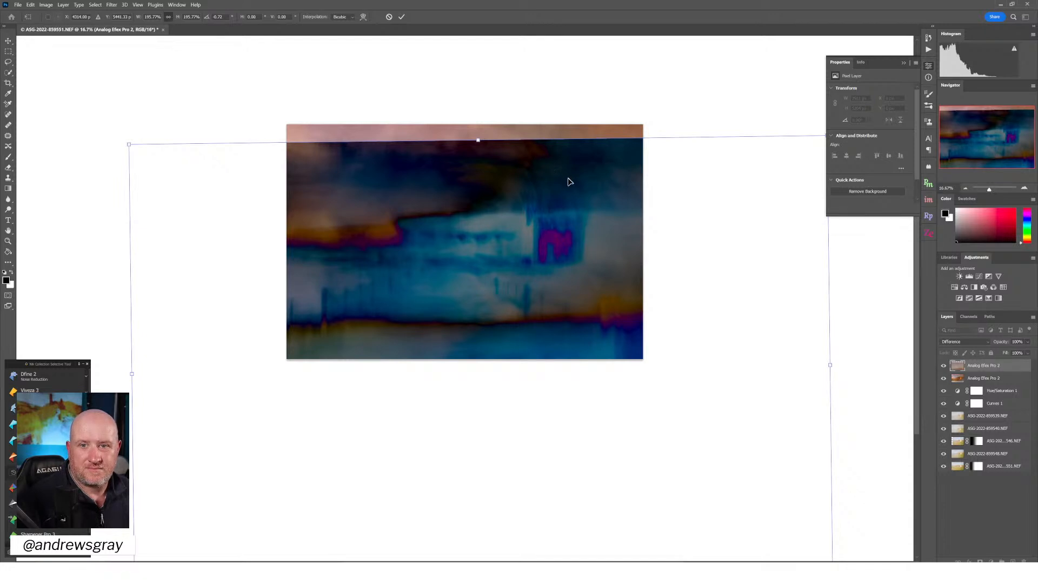
Scale the top Analog Efex layer up to about 233% and reposition it so it covers the whole canvas
mouse_move(630, 218)
left_mouse_down()
mouse_move(604, 188)
mouse_move(614, 79)
mouse_move(605, 167)
mouse_move(622, 195)
mouse_move(609, 176)
mouse_move(494, 154)
mouse_move(413, 155)
mouse_move(366, 137)
mouse_move(513, 127)
mouse_move(595, 37)
mouse_move(591, 106)
mouse_move(599, 23)
mouse_move(604, 287)
mouse_move(622, 225)
left_mouse_up()
left_click_drag(144, 171, 50, 27)
left_click_drag(368, 200, 529, 273)
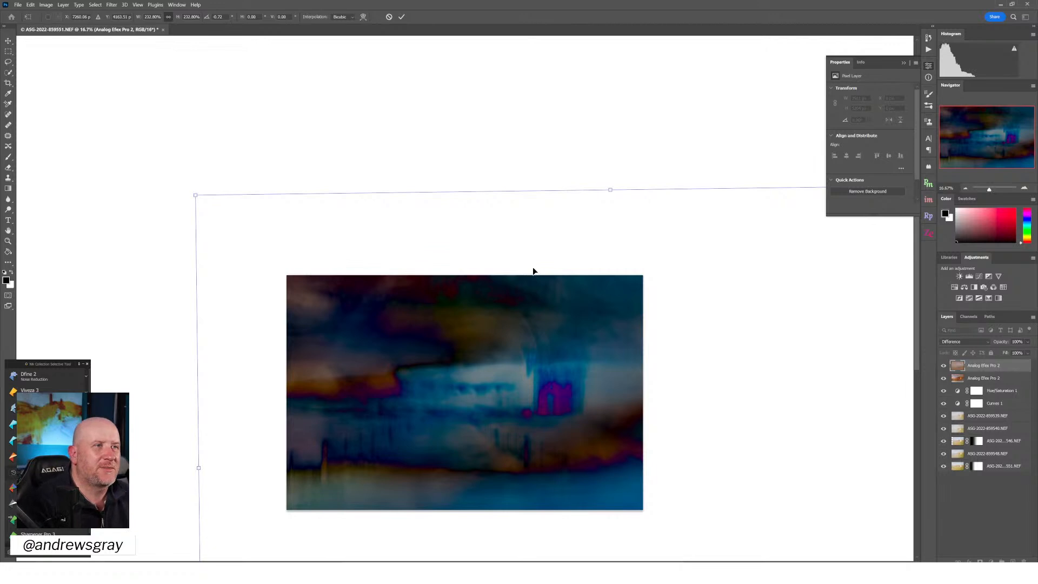
Try the Exclusion, Multiply and Darken blend modes on the top Analog Efex layer
left_click(964, 342)
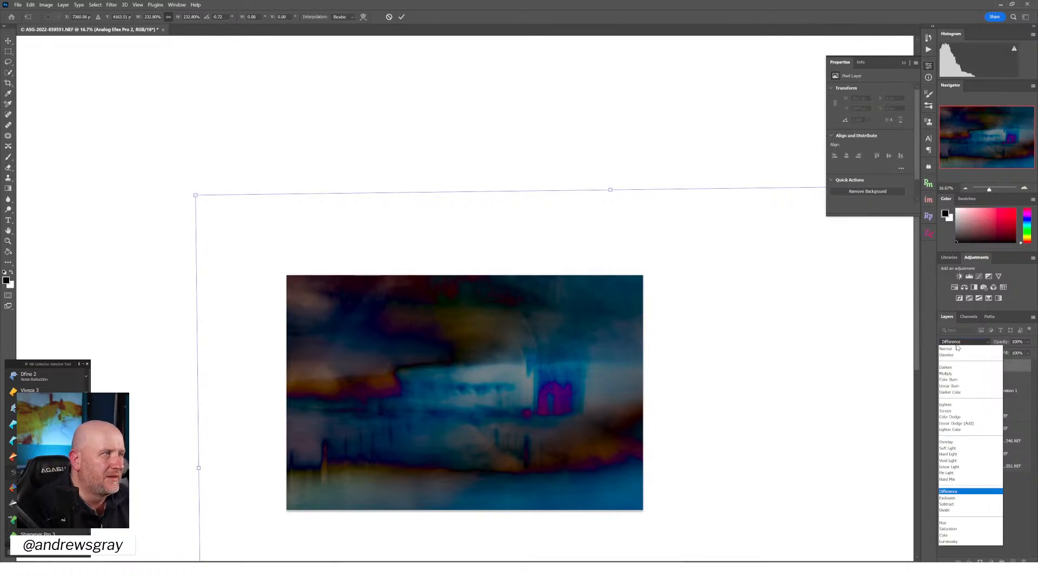
key("Escape")
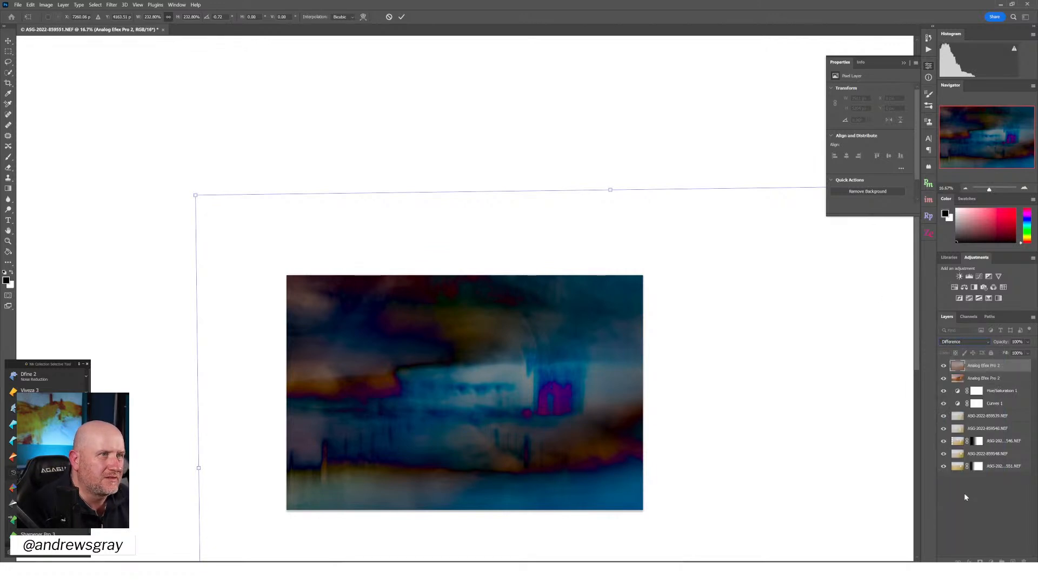
left_click(960, 343)
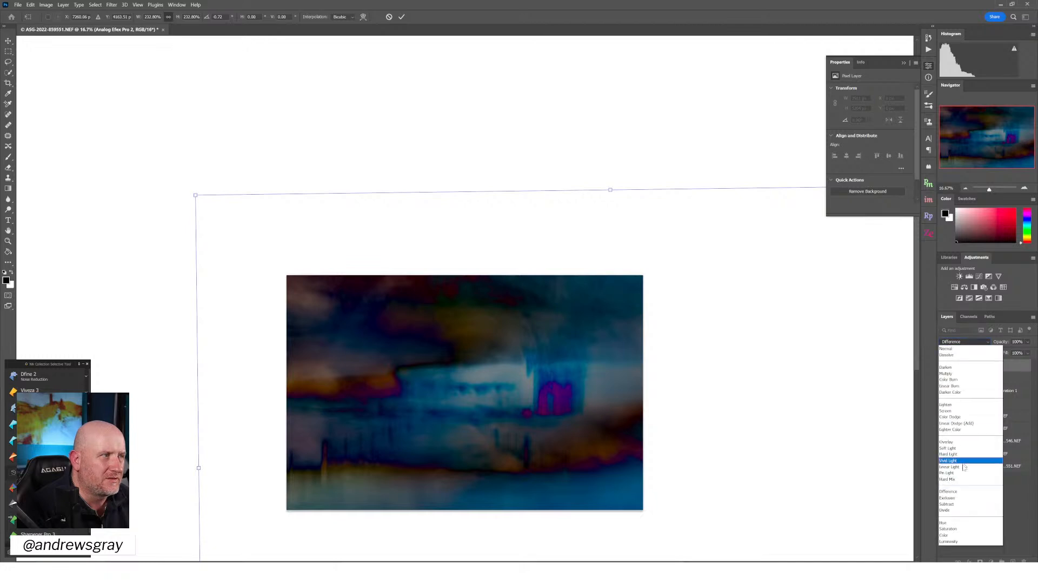
left_click(967, 496)
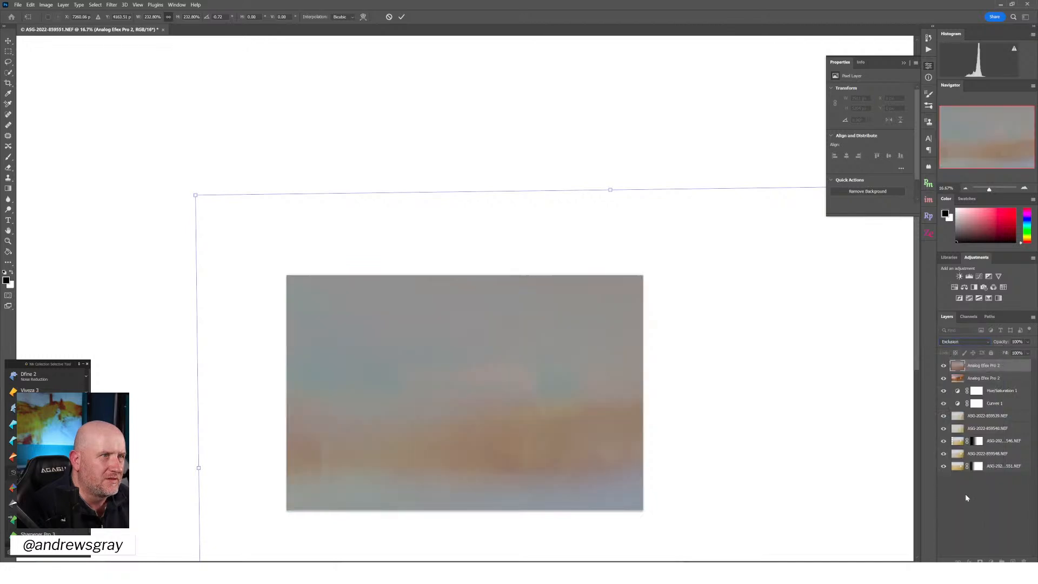
left_click(959, 344)
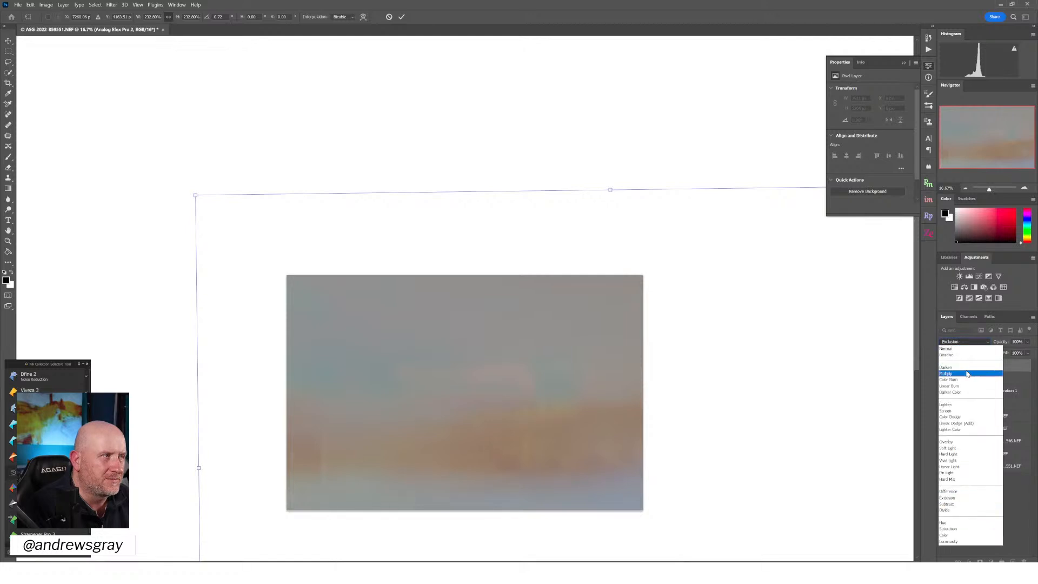
left_click(967, 374)
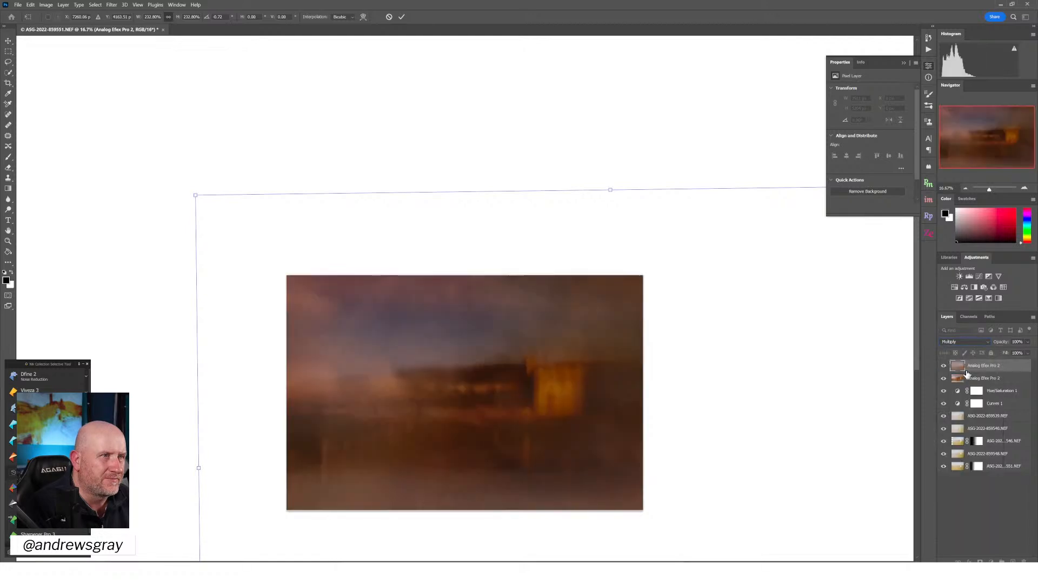
left_click(968, 343)
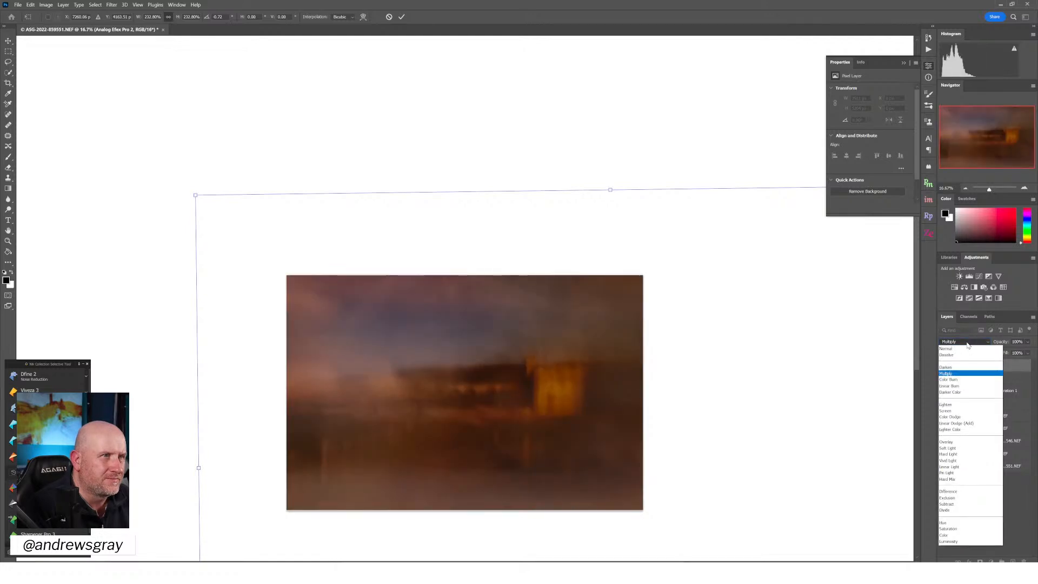
left_click(957, 365)
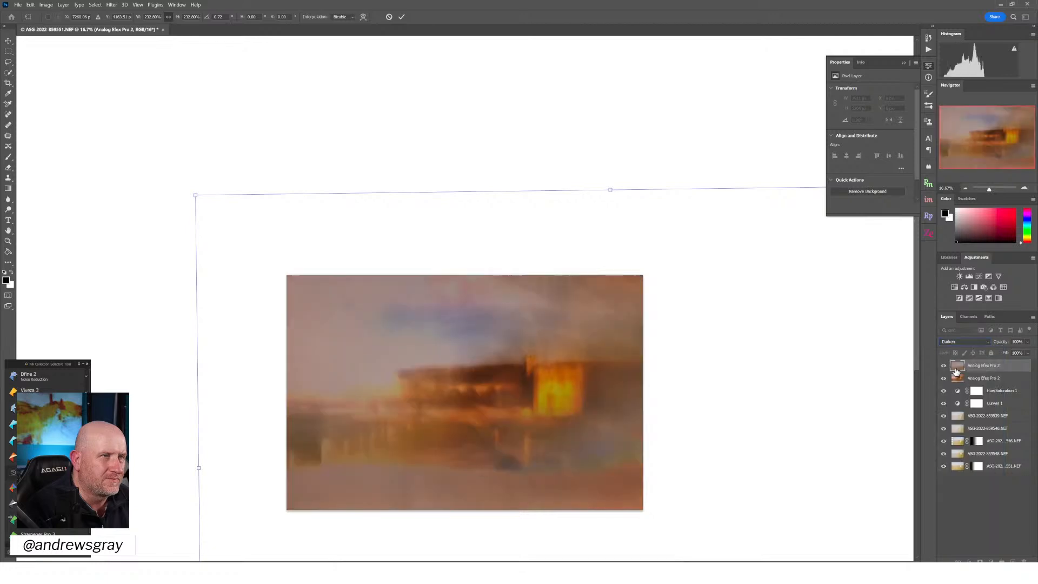
Try the Overlay, Pin Light, Subtract, Divide and Color blend modes on the top Analog Efex layer
left_click(961, 342)
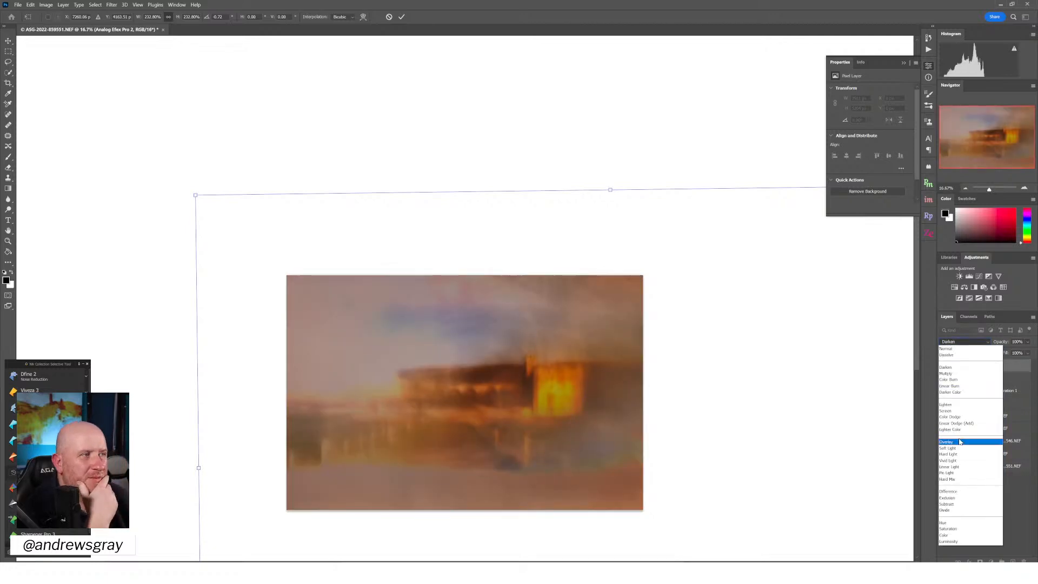
left_click(960, 443)
left_click(967, 344)
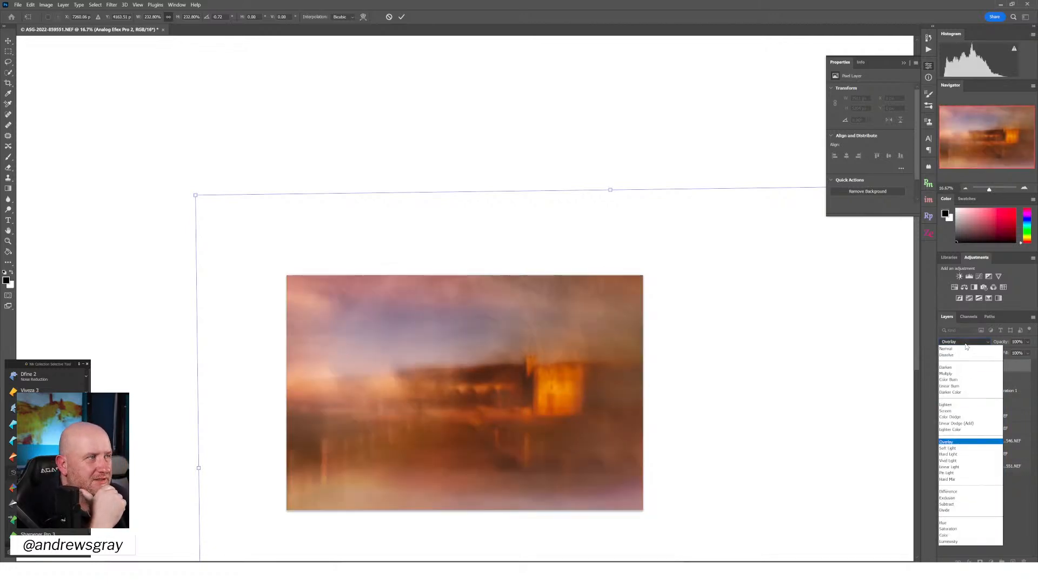
left_click(959, 473)
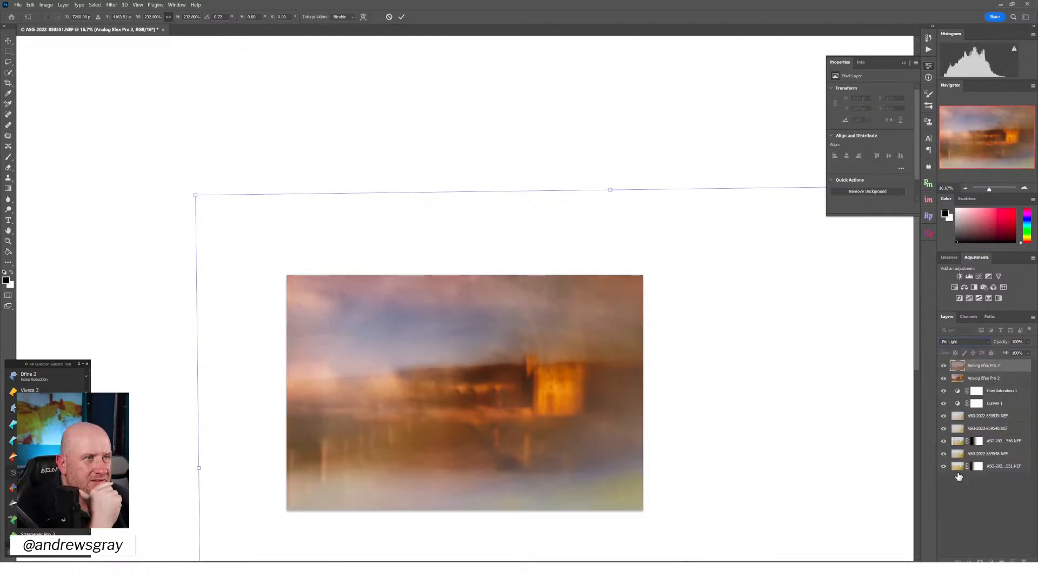
left_click(976, 344)
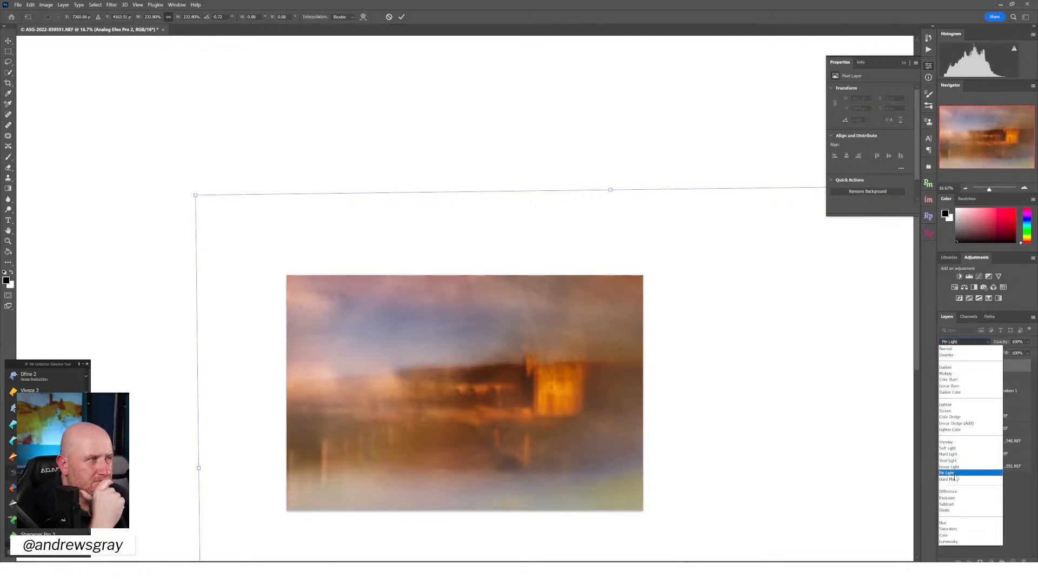
left_click(955, 504)
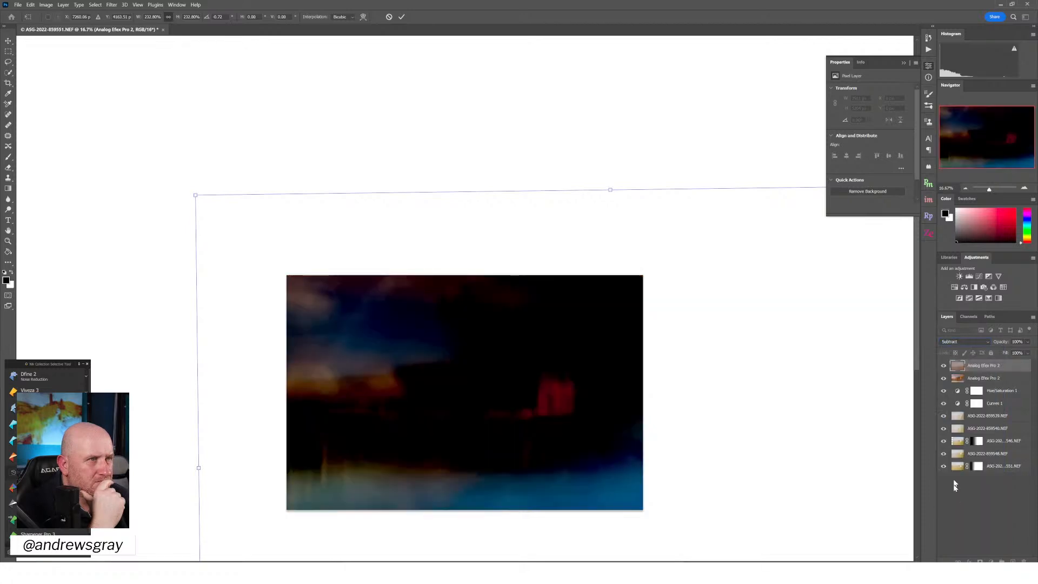
left_click(968, 343)
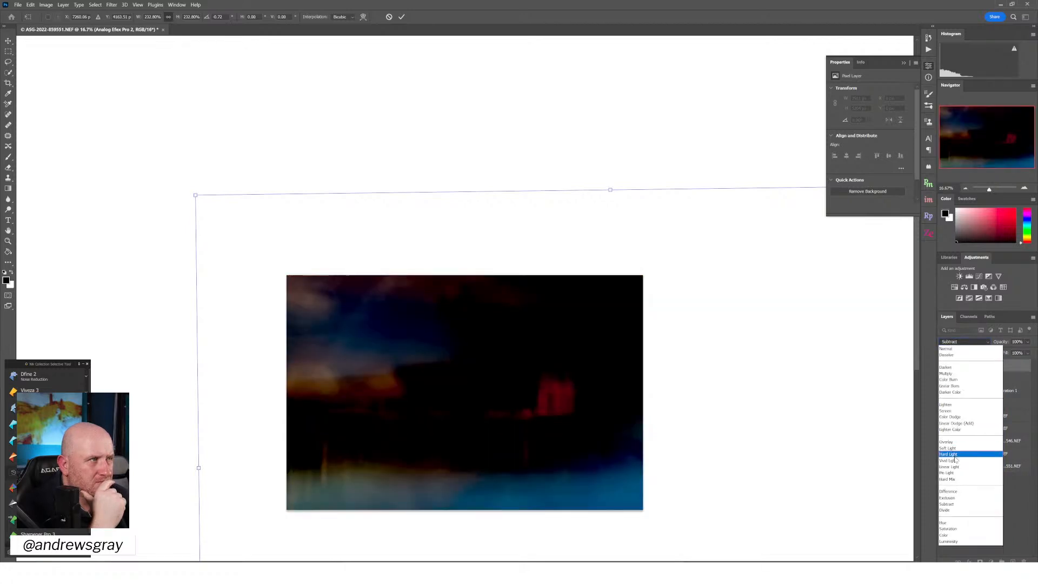
left_click(955, 514)
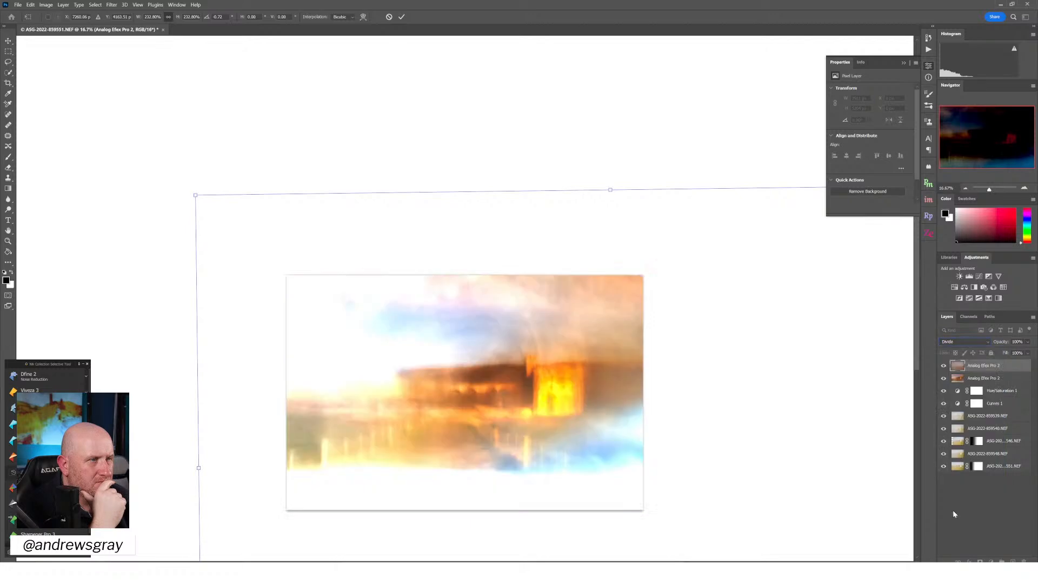
left_click(971, 342)
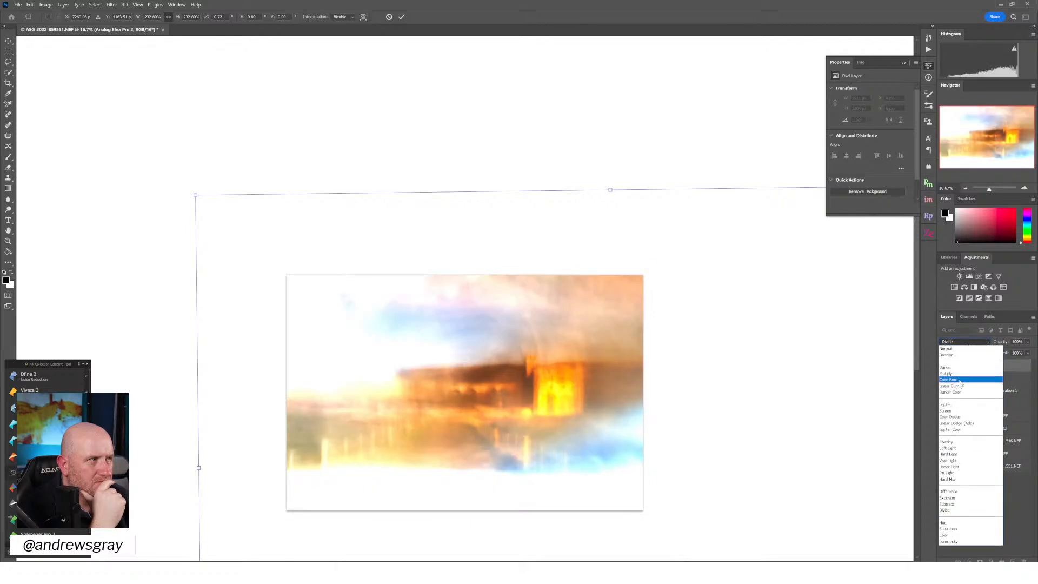
left_click(951, 535)
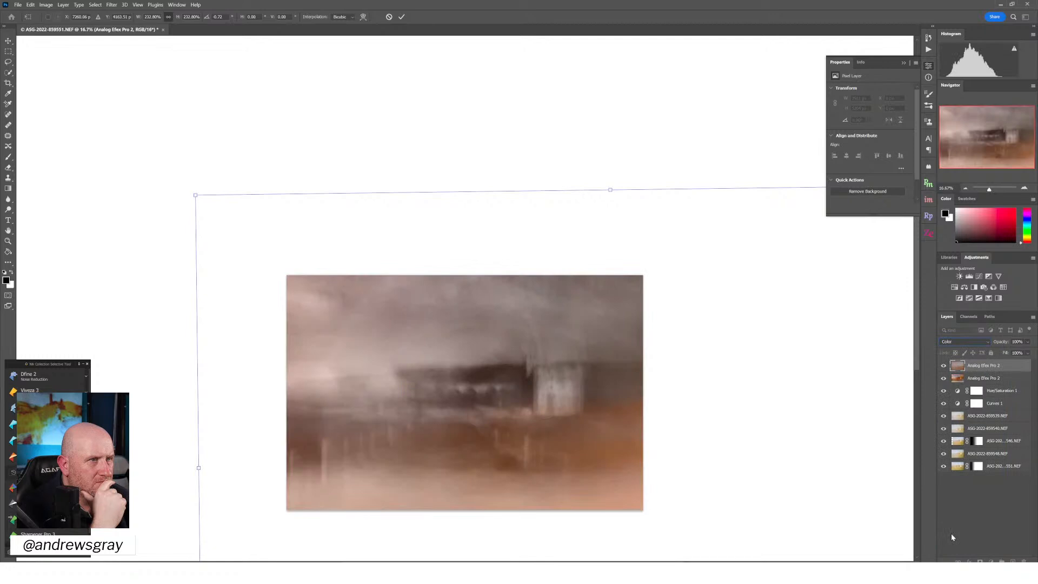
Set the top Analog Efex layer's blend mode back to Difference and apply the free transform
left_click(966, 344)
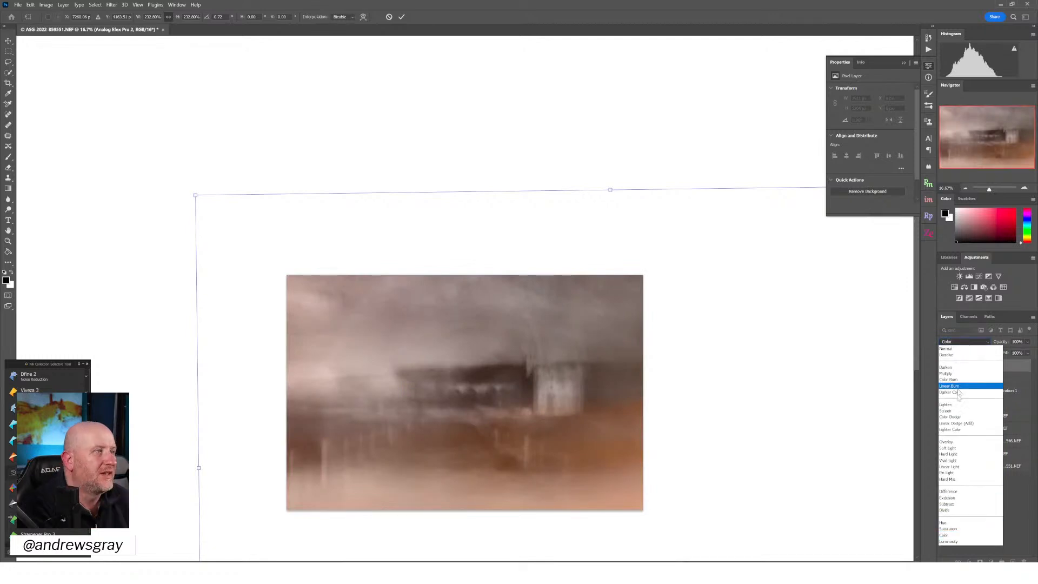
left_click(947, 492)
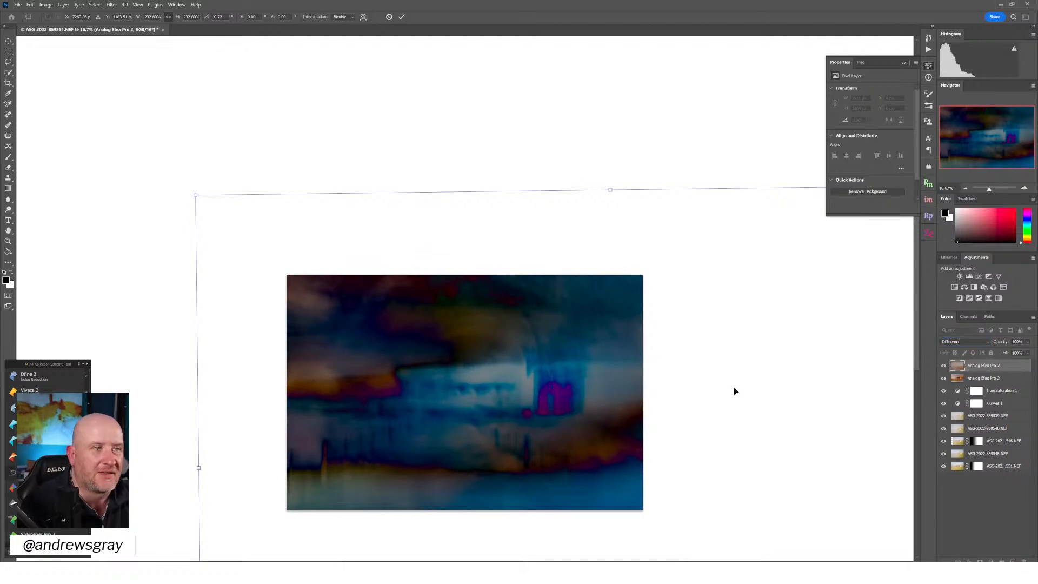
key("Return")
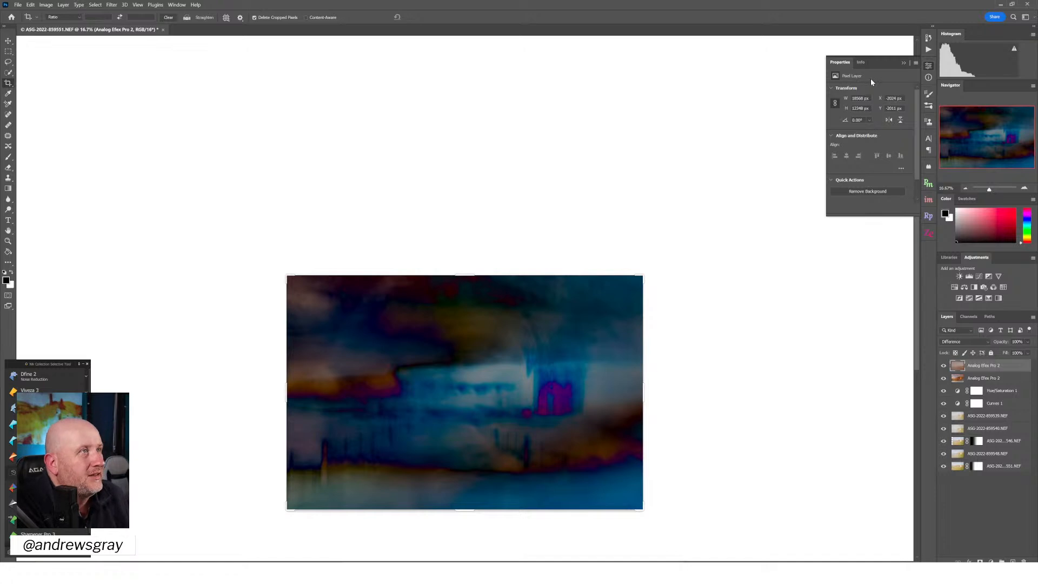
Add a Hue/Saturation adjustment layer above the top Analog Efex layer and open its settings
left_click(928, 66)
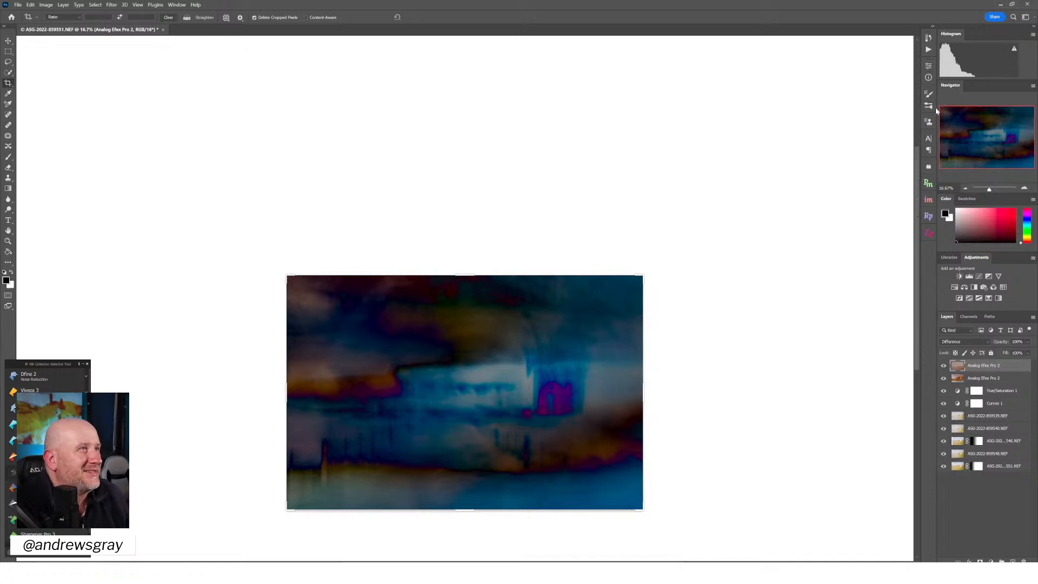
left_click(955, 287)
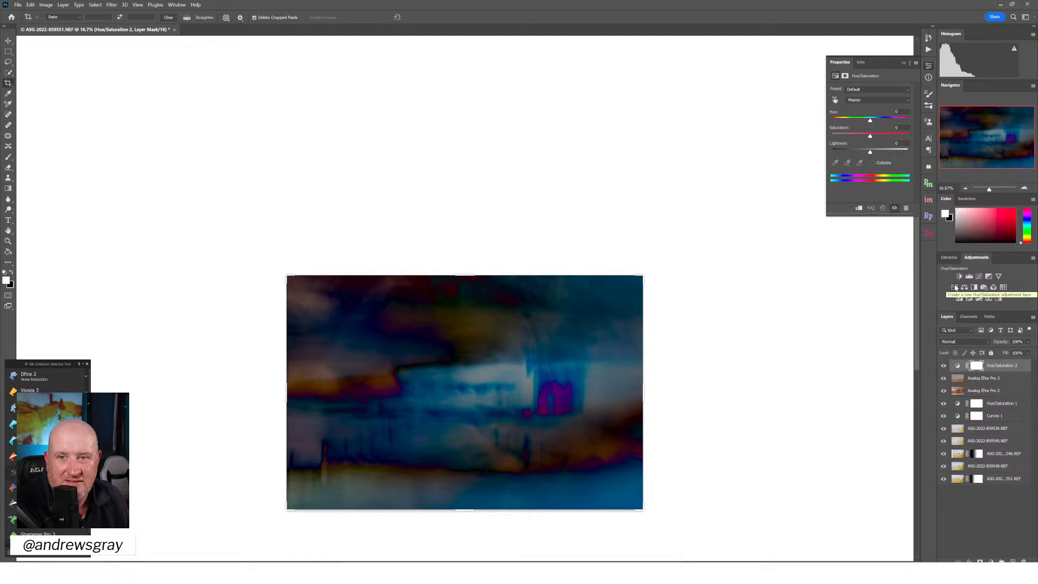
left_click(928, 66)
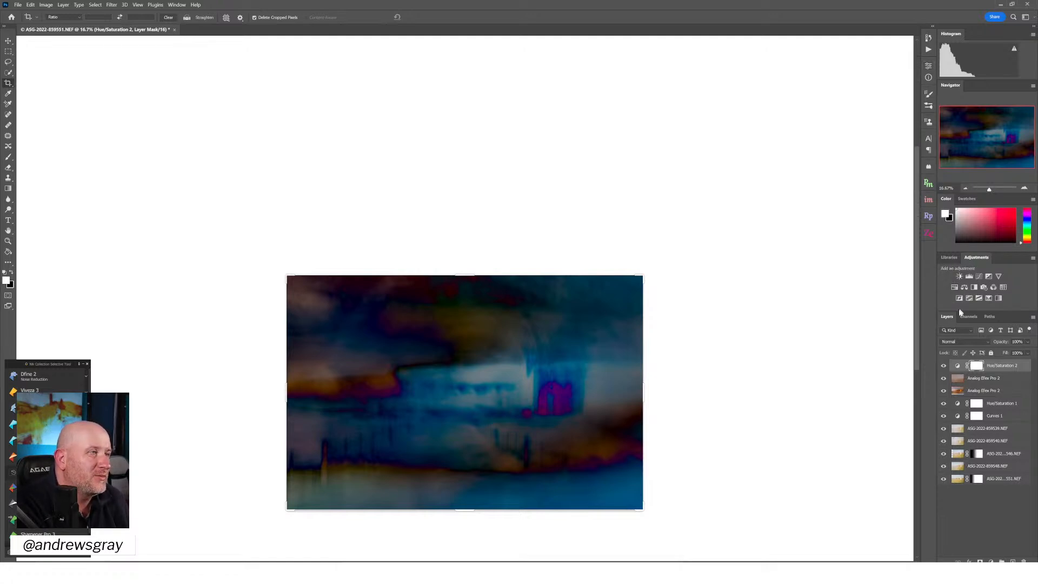
left_click(958, 366)
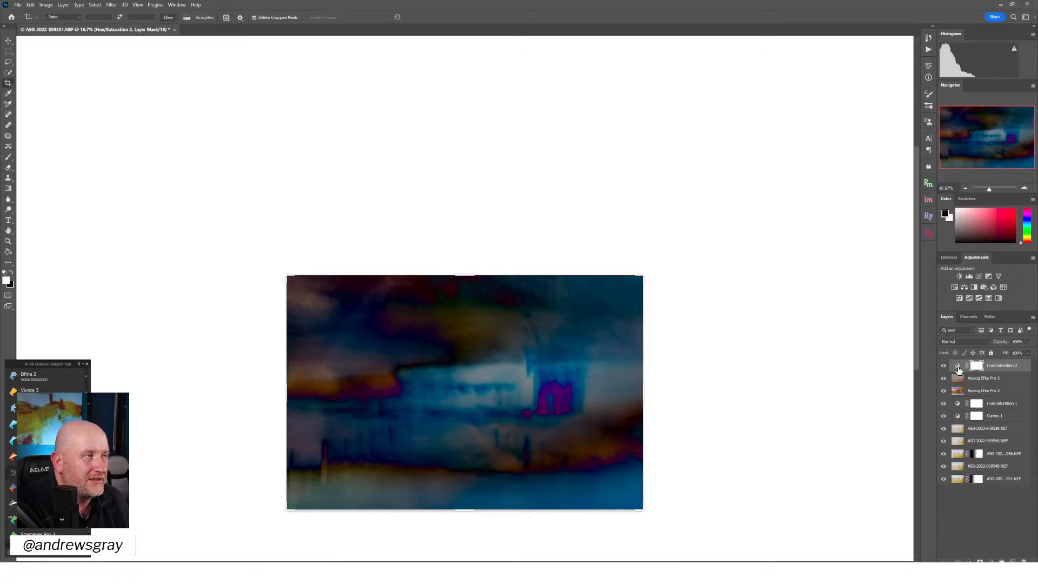
double_click(958, 366)
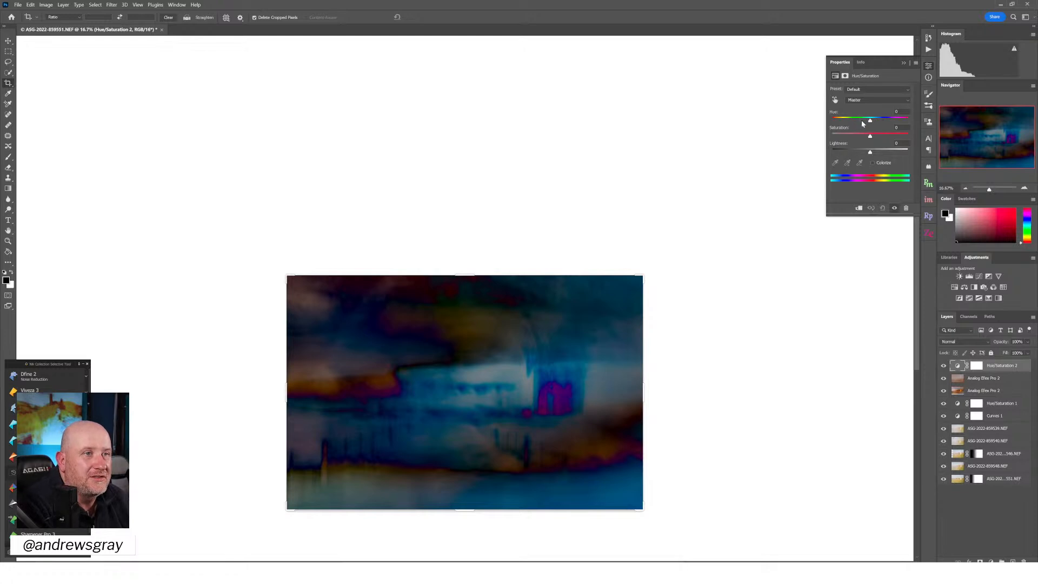
Set the new Hue/Saturation adjustment to Hue -12 and Saturation -4, and reset Lightness to 0
left_click_drag(871, 121, 906, 128)
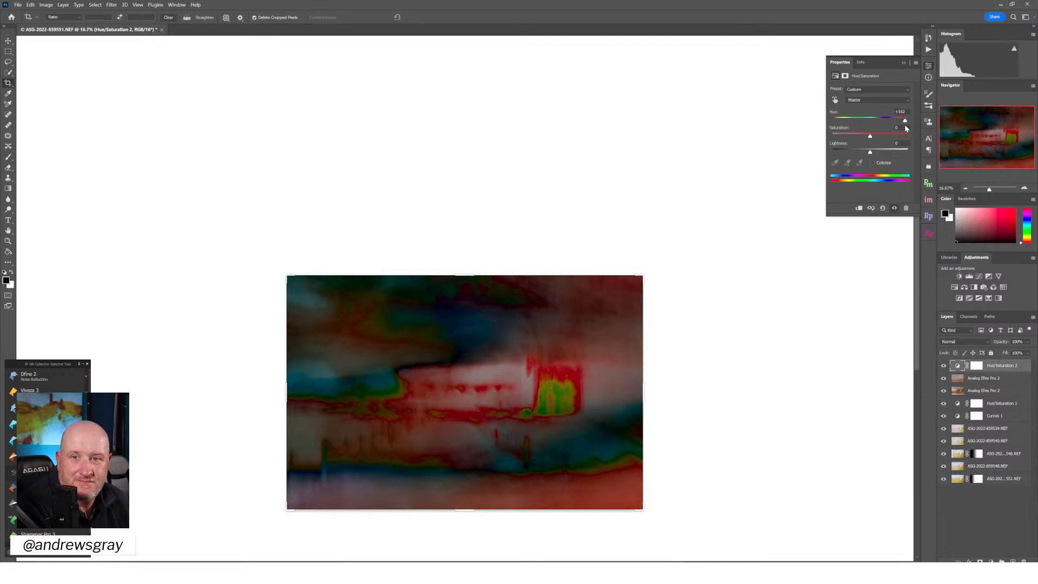
left_click_drag(907, 128, 873, 157)
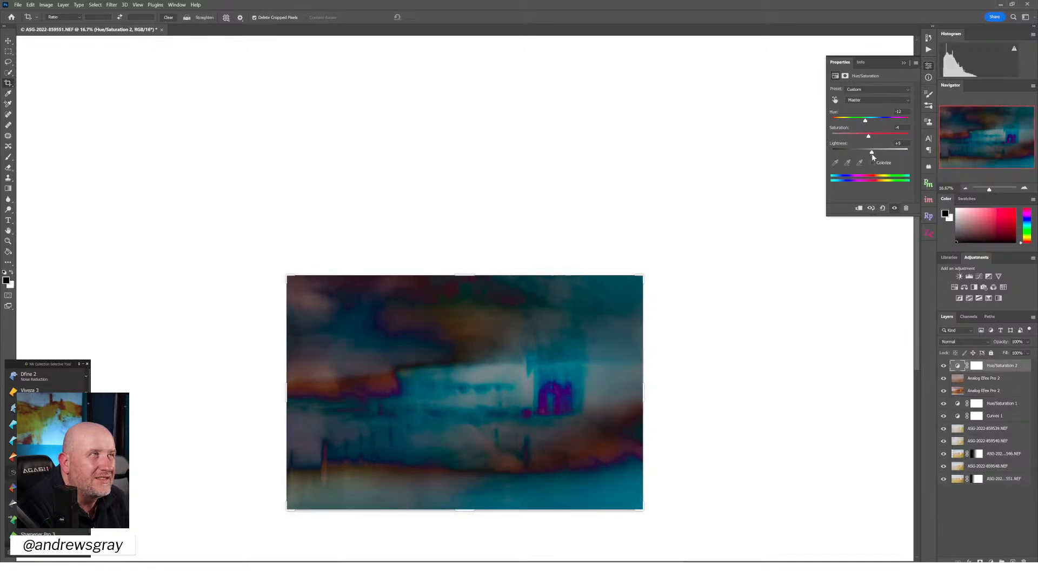
double_click(840, 145)
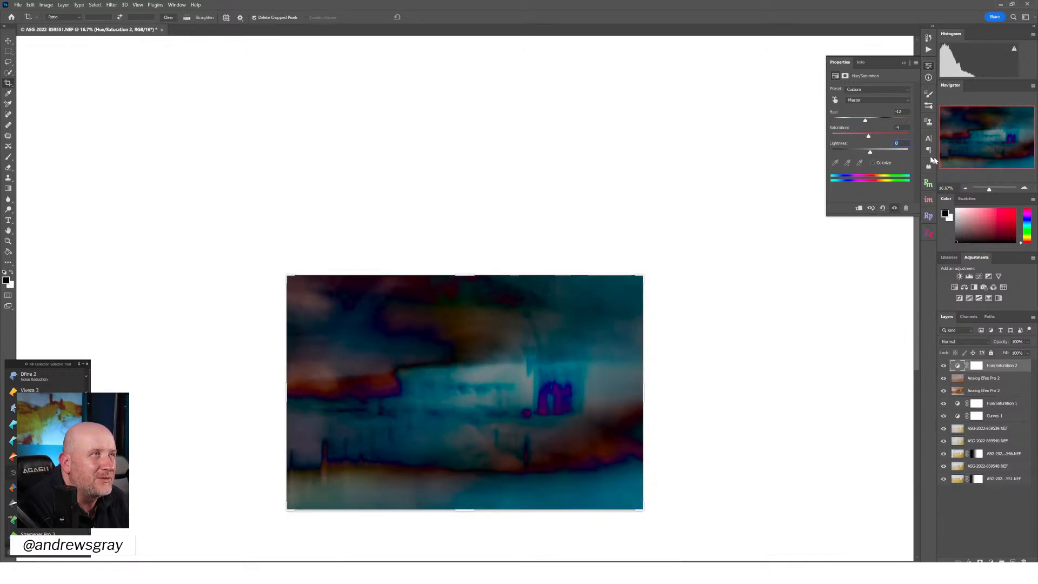
Stamp all visible layers into a new layer at the top of the stack and invert its colours
left_click(1026, 189)
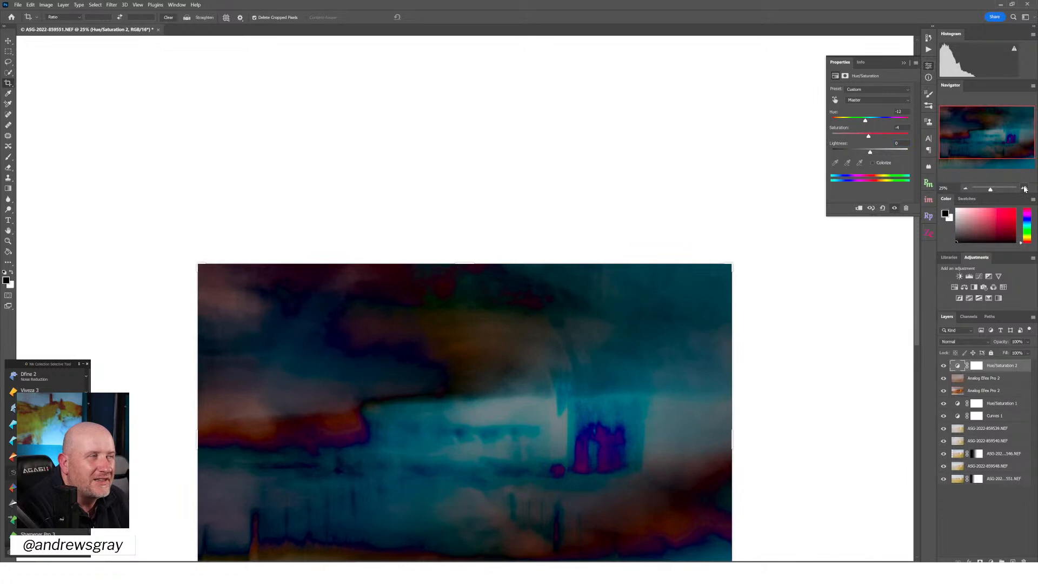
left_click(1025, 189)
left_click_drag(1006, 137, 1005, 161)
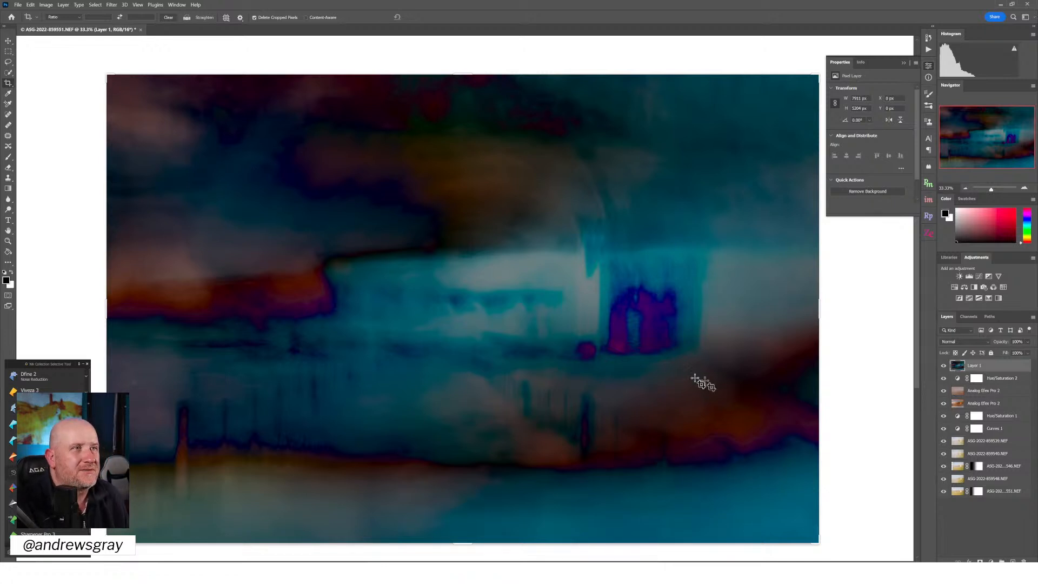
left_click(95, 5)
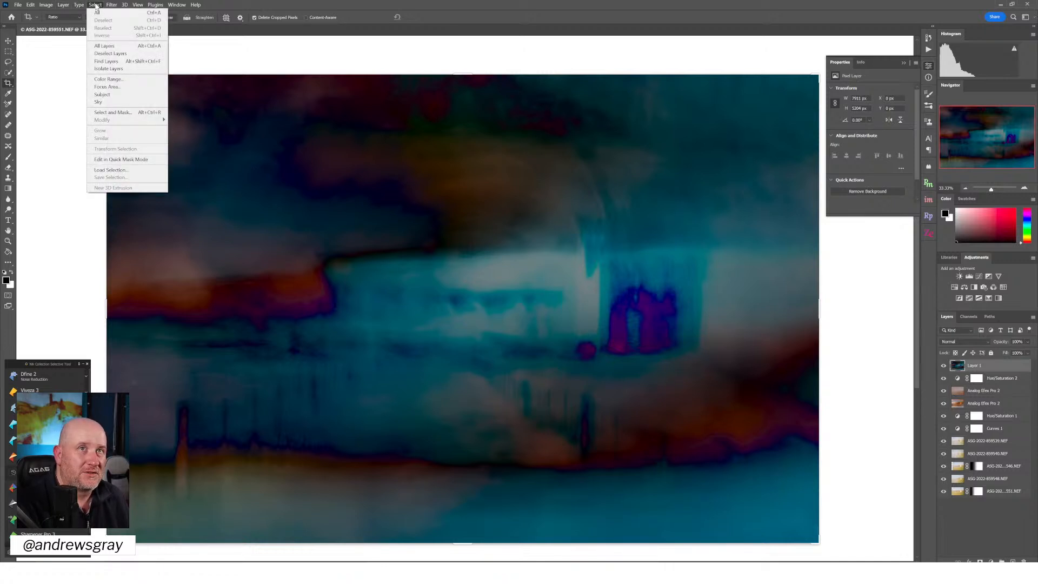
mouse_move(48, 6)
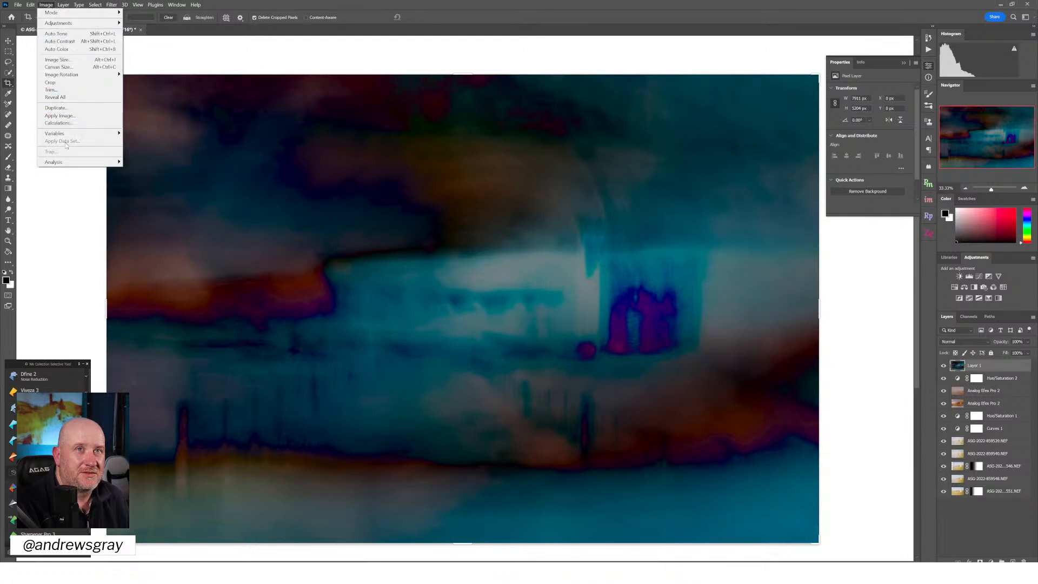
mouse_move(63, 26)
left_click(176, 112)
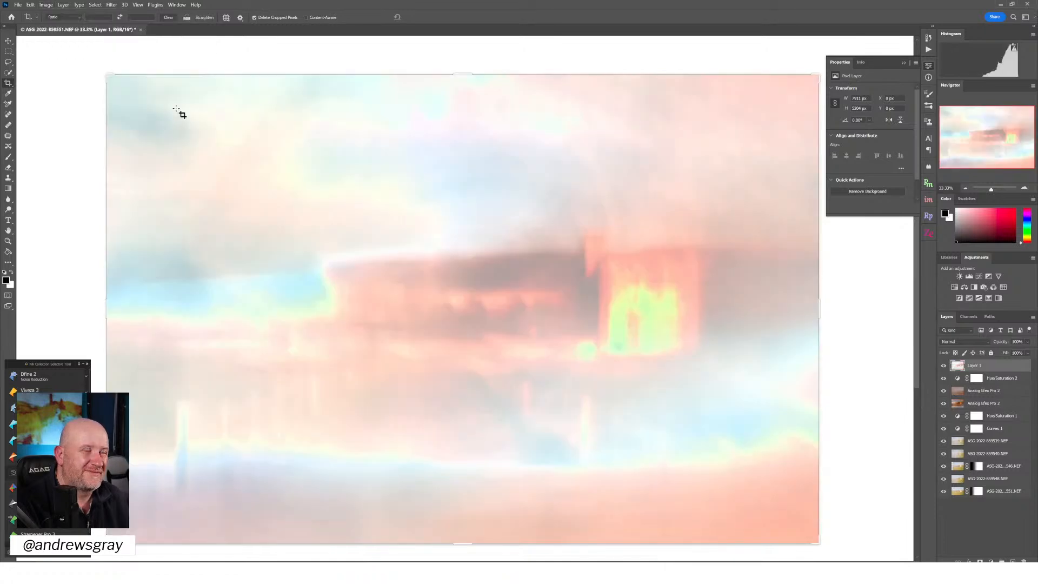
Invert the stamped top layer's colours again and lower its opacity to 0%
key("ctrl+i")
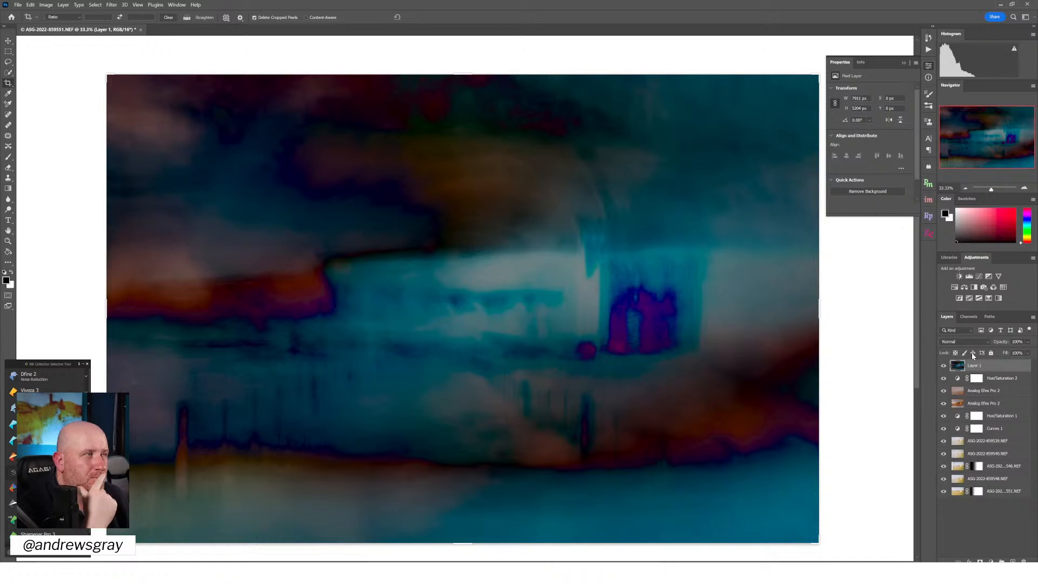
left_click(1028, 342)
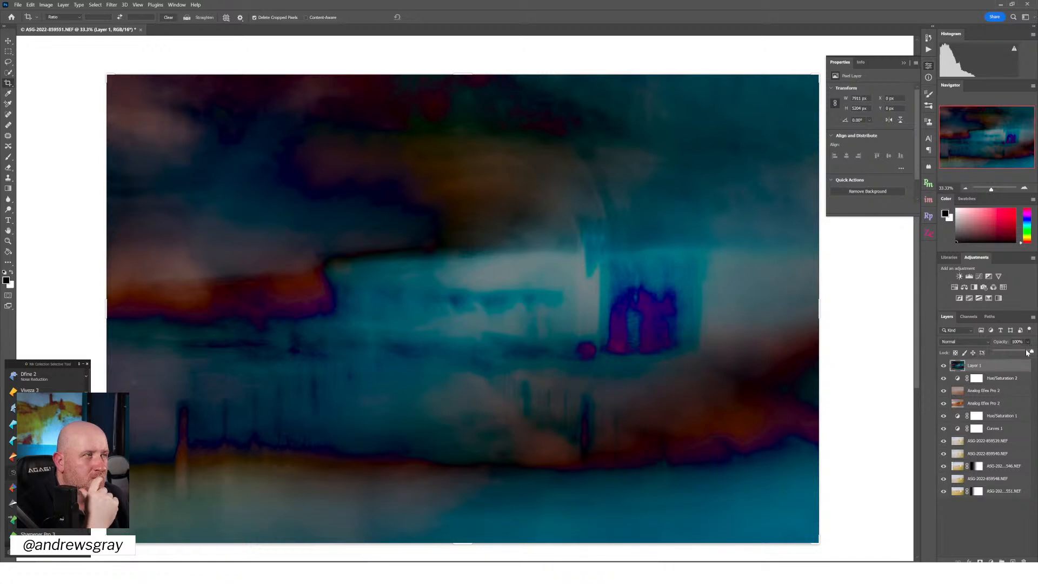
left_click_drag(1024, 352, 1000, 356)
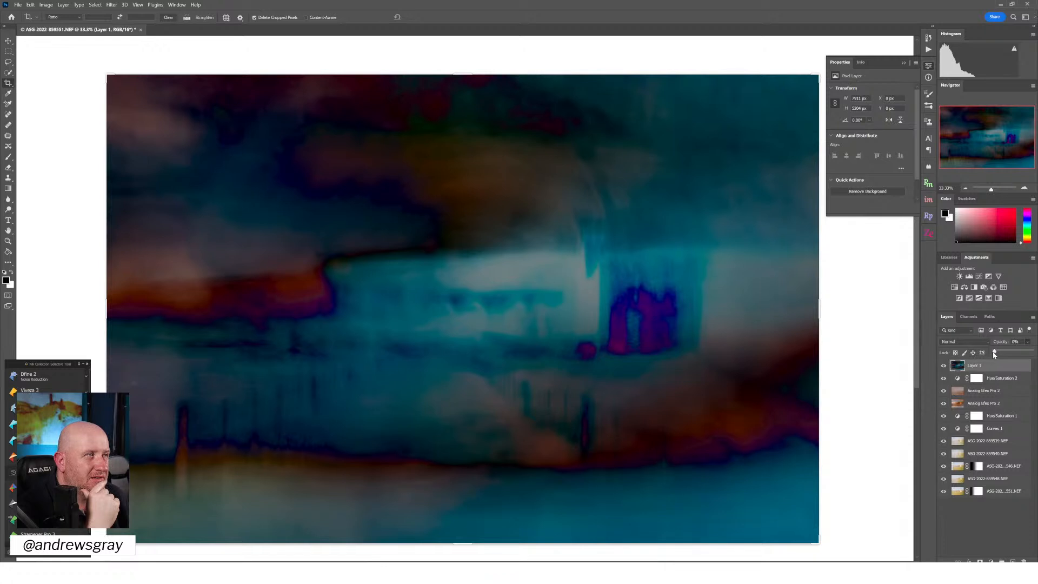
Hide the upper Hue/Saturation adjustment and try another blend mode choice on the top Analog Efex layer
left_click(944, 379)
left_click(983, 391)
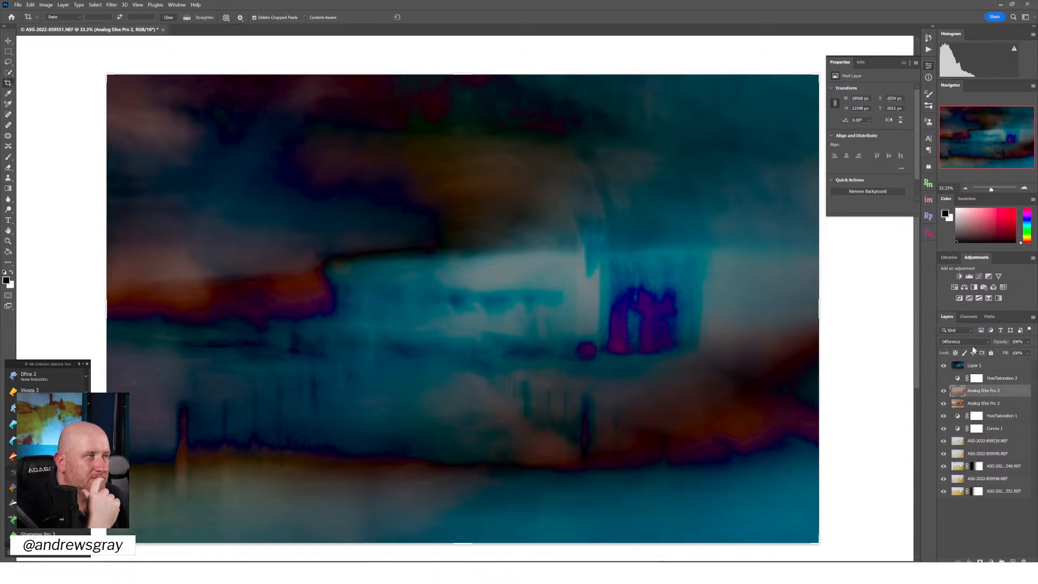
left_click(972, 342)
left_click(968, 349)
Restore the stamped top layer's opacity to 100% and launch a Nik Collection filter on it
left_click(1028, 342)
left_click(1017, 366)
left_click(1028, 343)
mouse_move(1032, 353)
left_mouse_down()
mouse_move(996, 355)
mouse_move(1034, 352)
left_mouse_up()
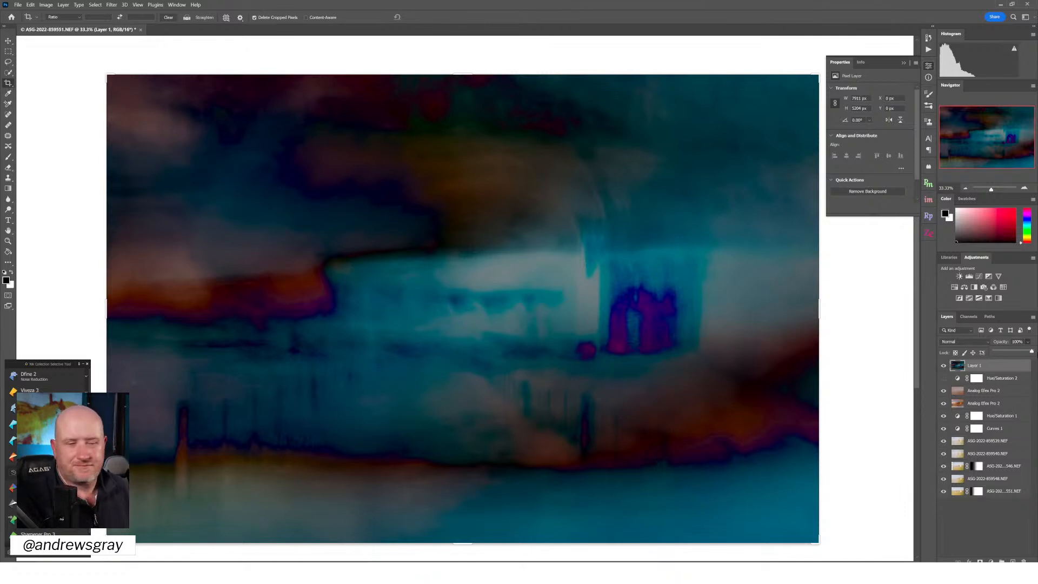
left_click(945, 380)
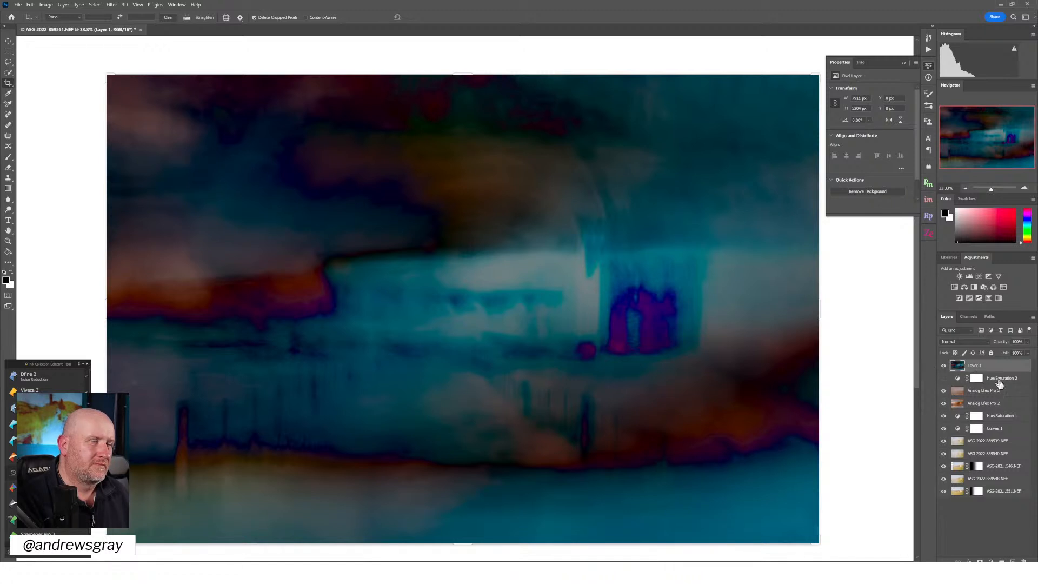
left_click(49, 457)
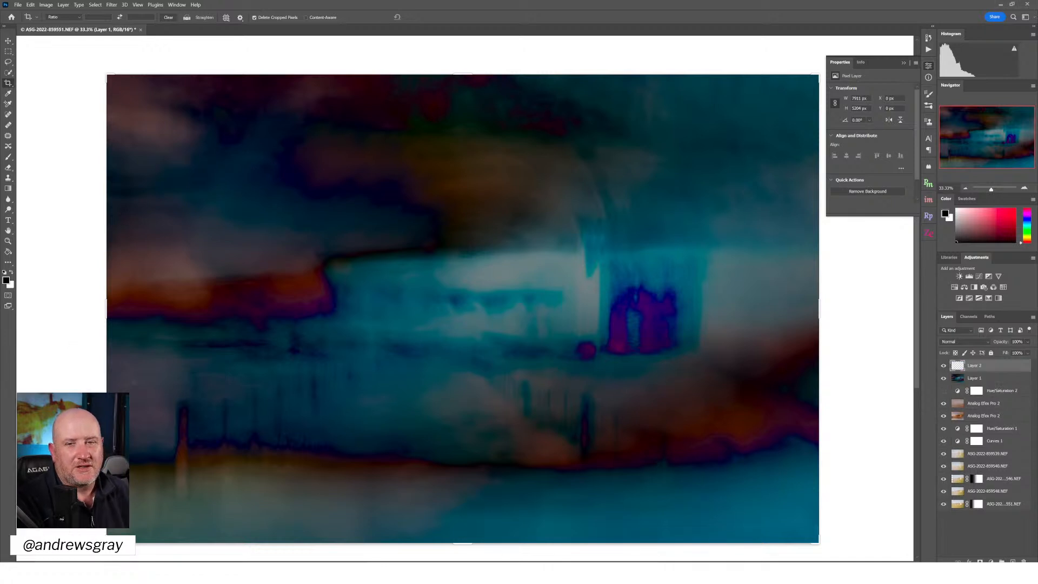
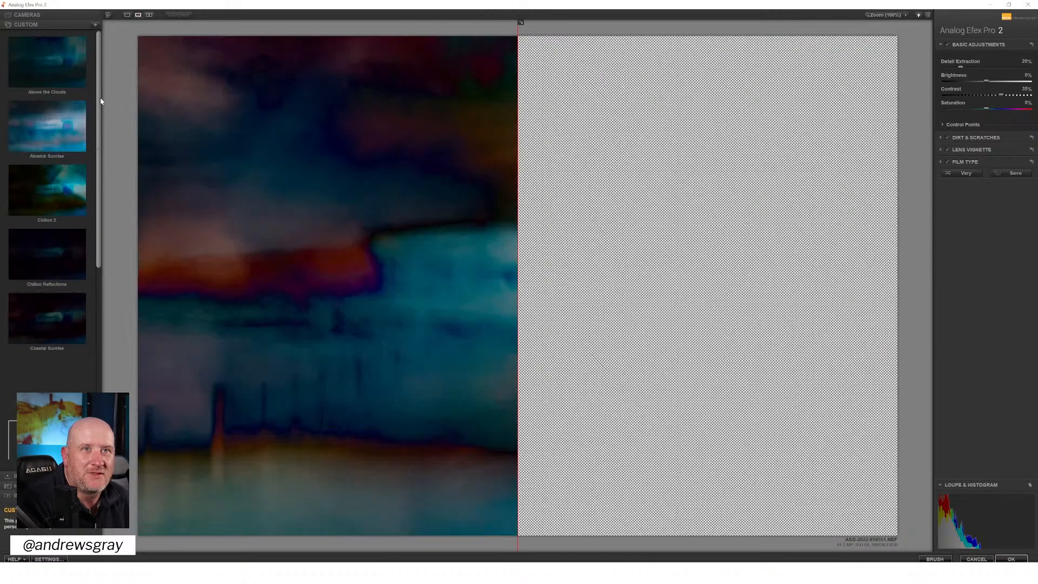
Apply the Gate House on Plaster custom preset and move the split preview divider to the image's left edge
left_click_drag(101, 97, 99, 201)
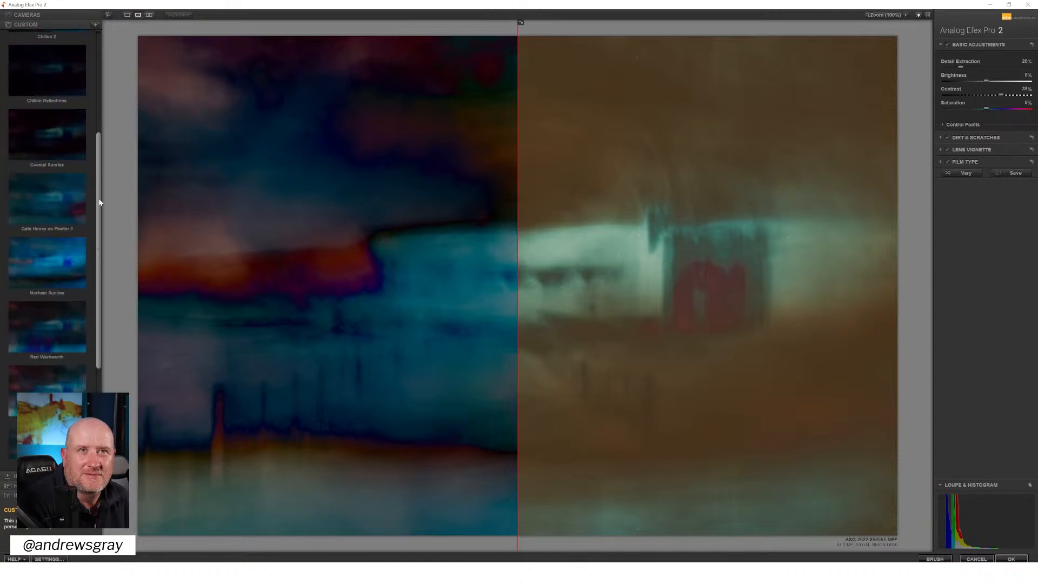
left_click(69, 201)
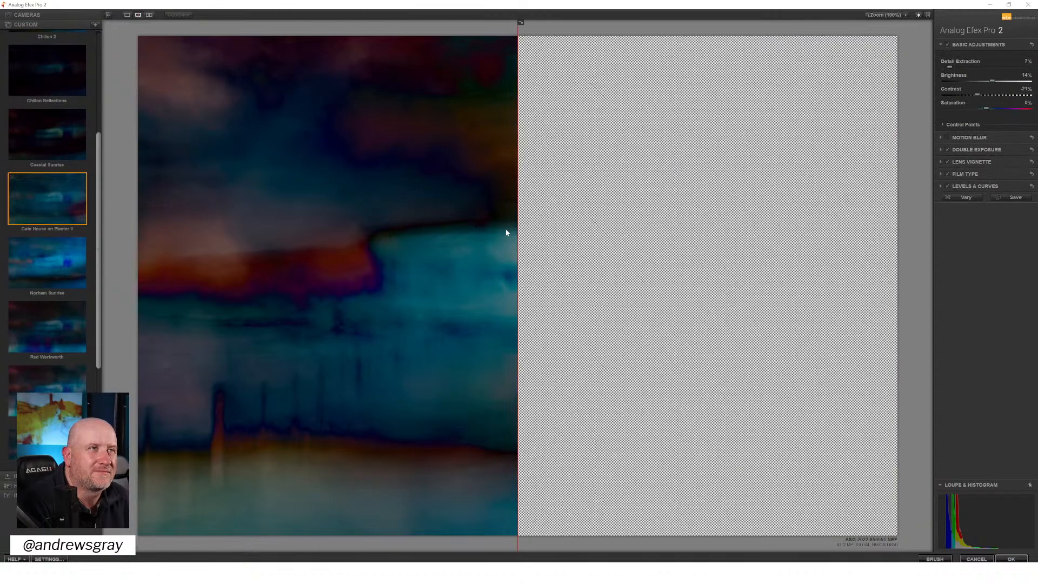
left_click_drag(515, 231, 132, 255)
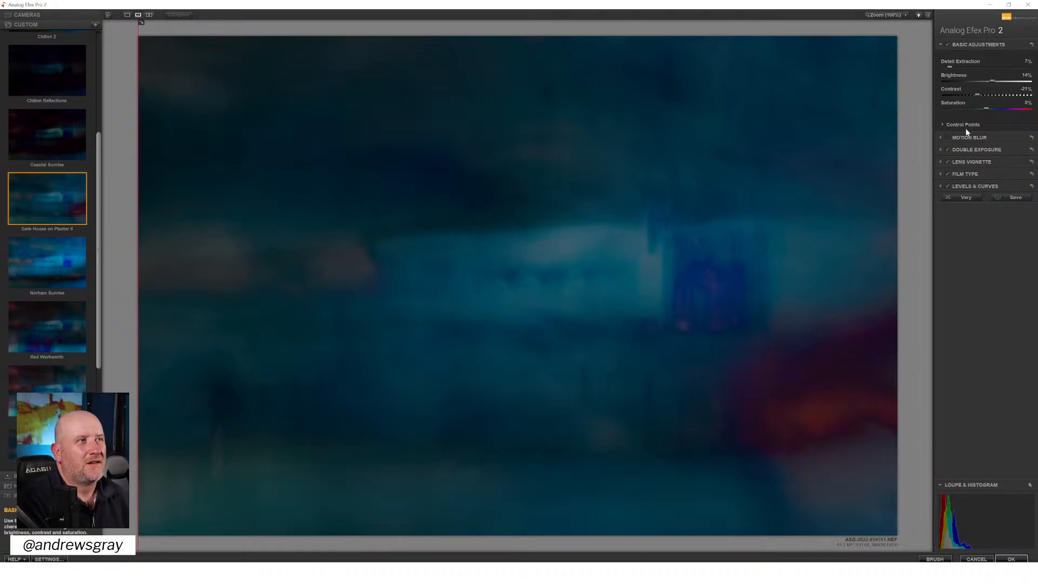
Shrink the double exposure's second frame, shift it towards the image's left side, and set its Exposure to 37%
left_click(983, 150)
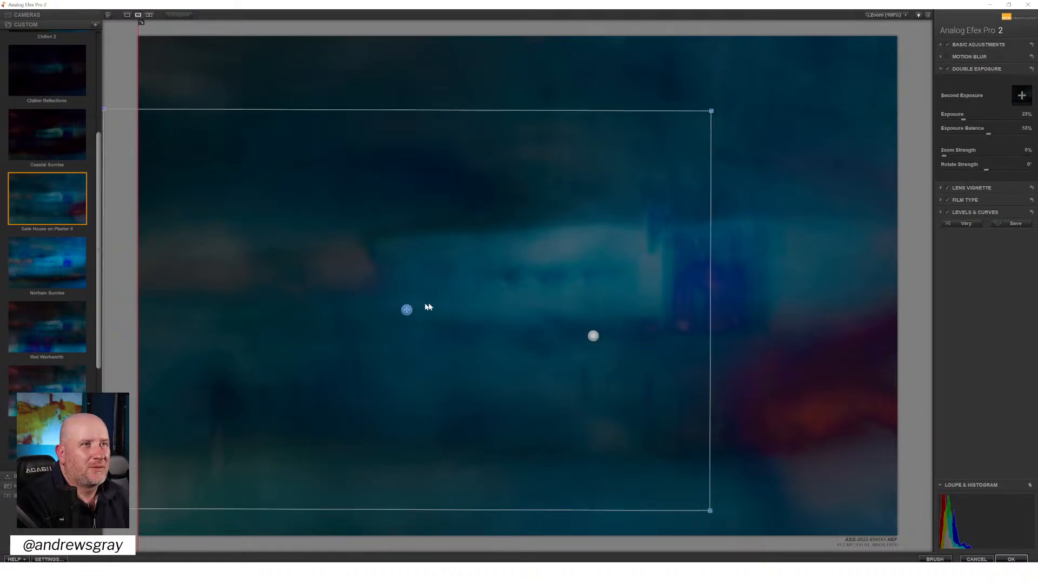
left_click_drag(407, 309, 395, 293)
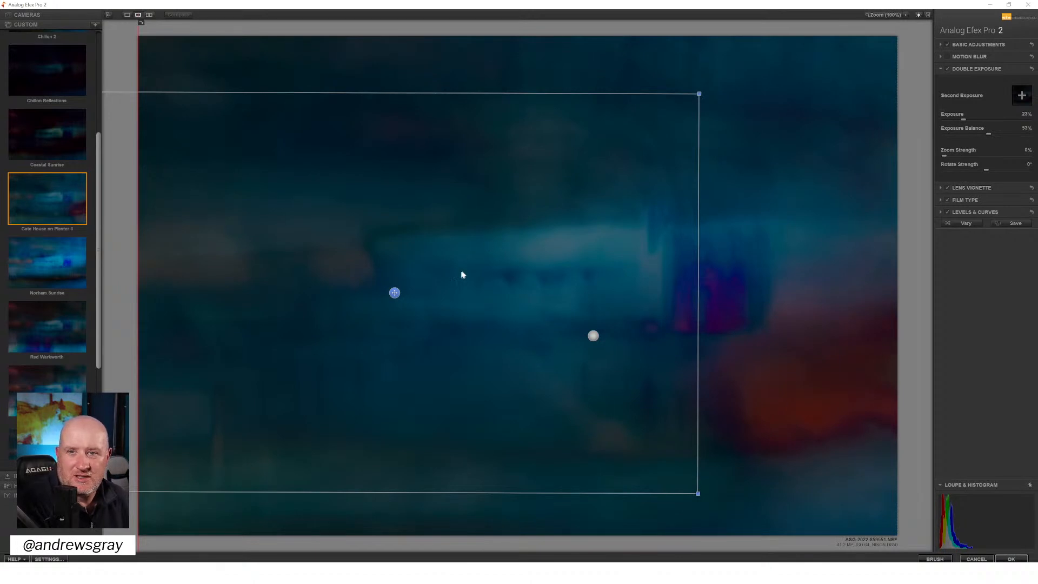
left_click_drag(395, 293, 369, 298)
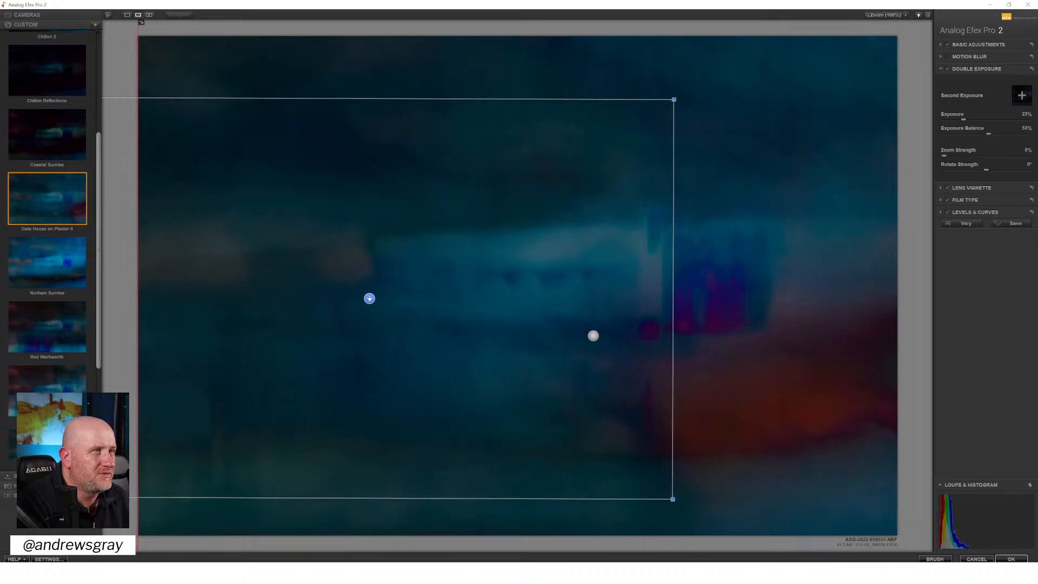
left_click_drag(369, 298, 389, 319)
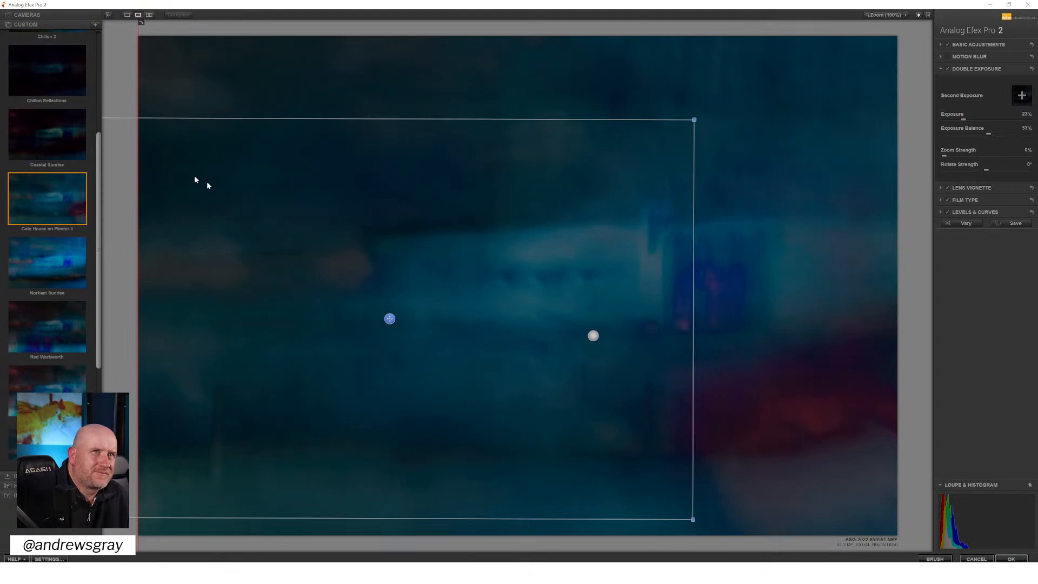
left_click_drag(696, 115, 631, 165)
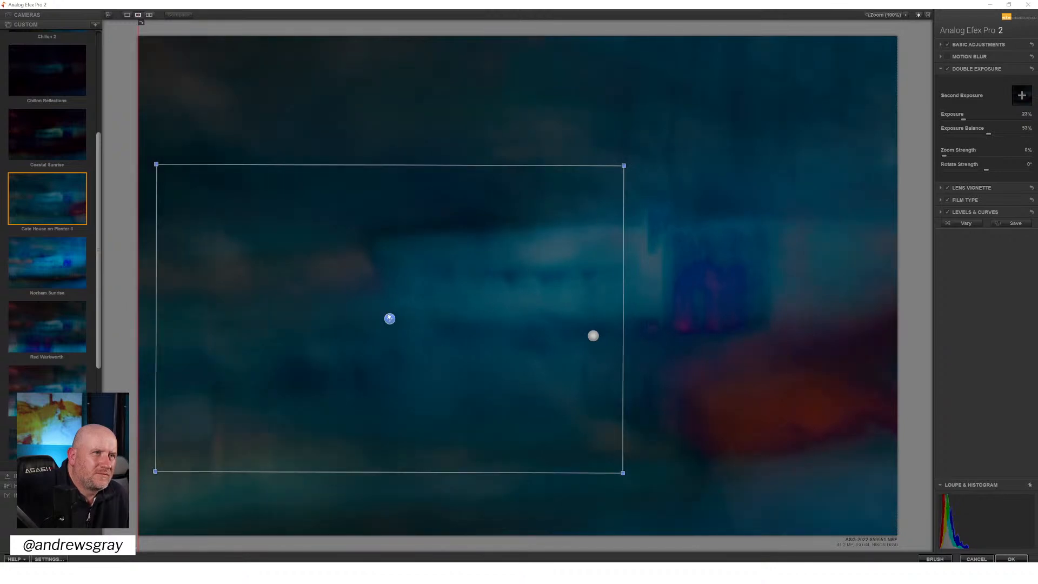
left_click_drag(389, 319, 363, 320)
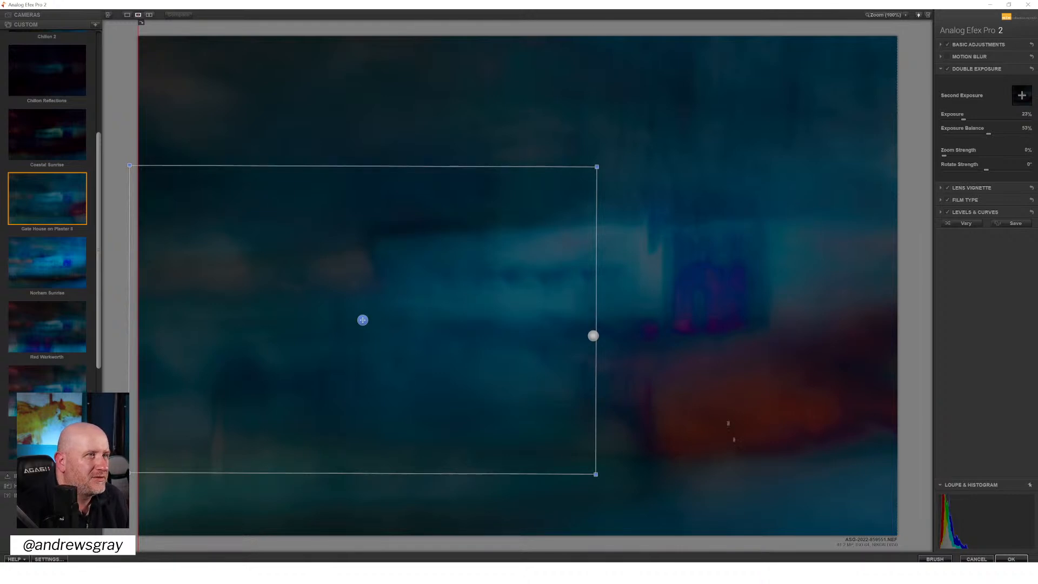
double_click(965, 119)
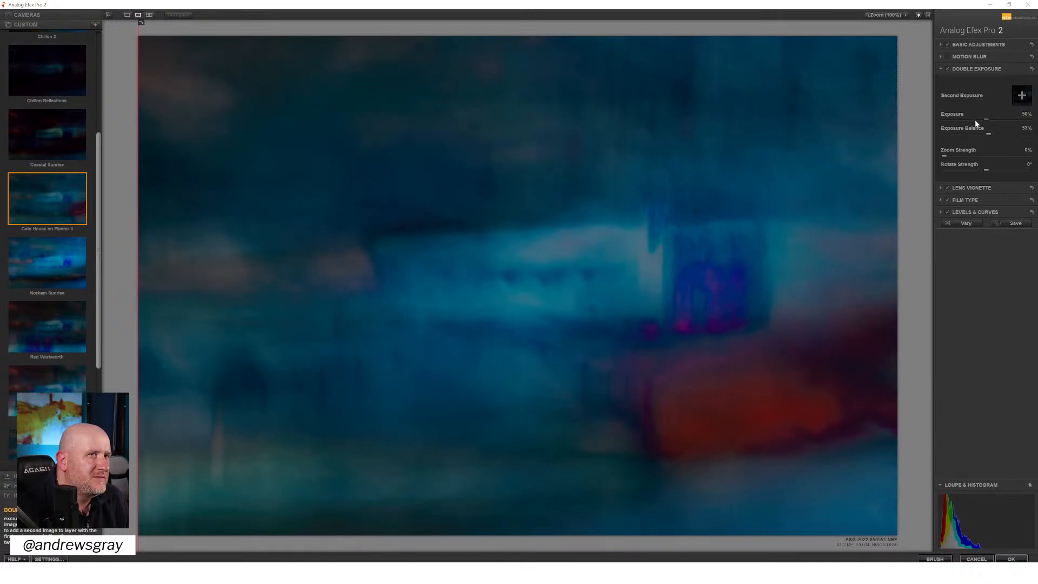
left_click(976, 120)
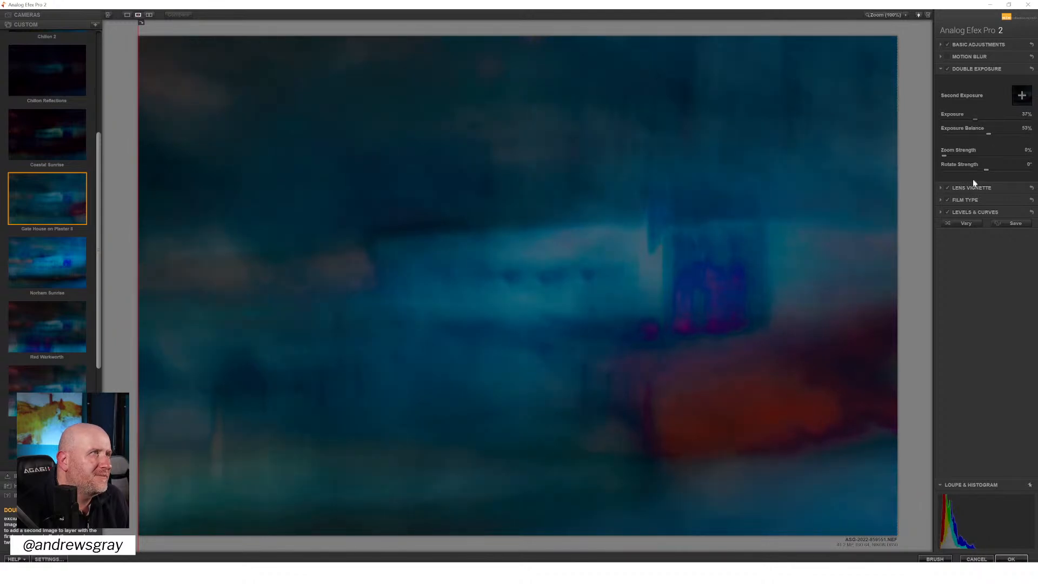
Preview the image without the lens vignette and move the vignette's centre to the upper part of the image's right edge
left_click(947, 188)
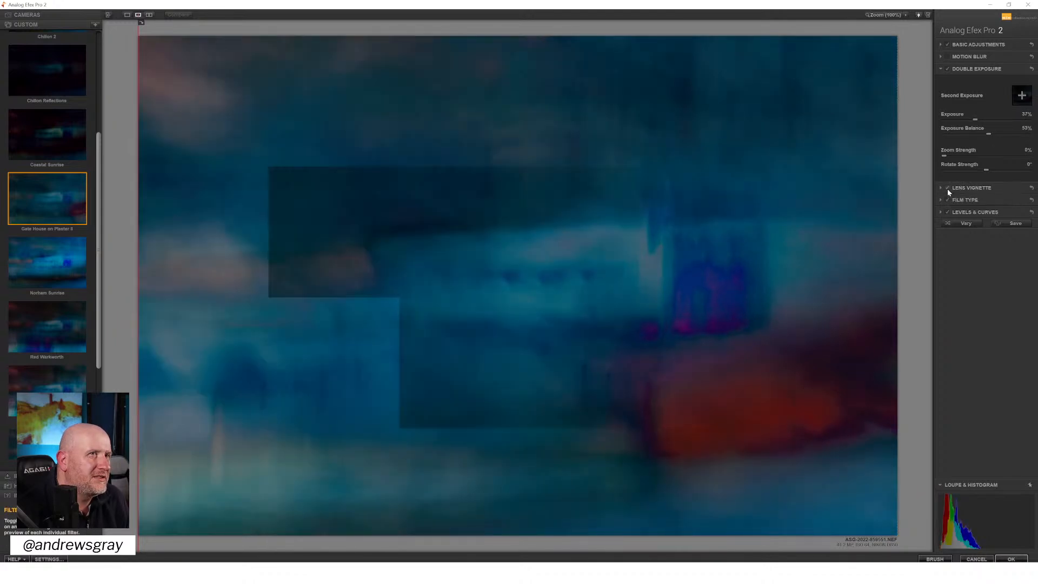
left_click(965, 185)
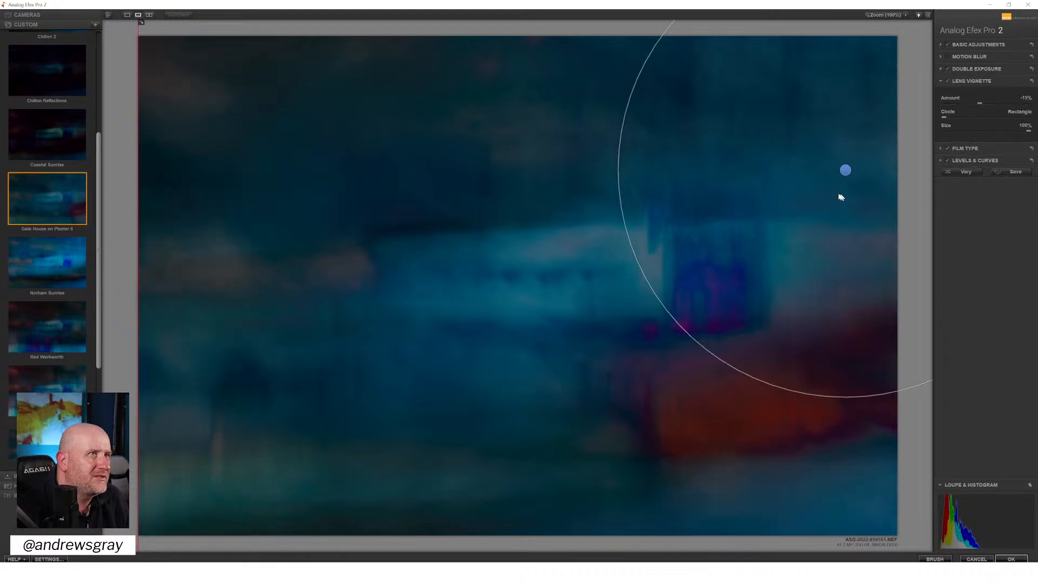
left_click_drag(845, 169, 306, 305)
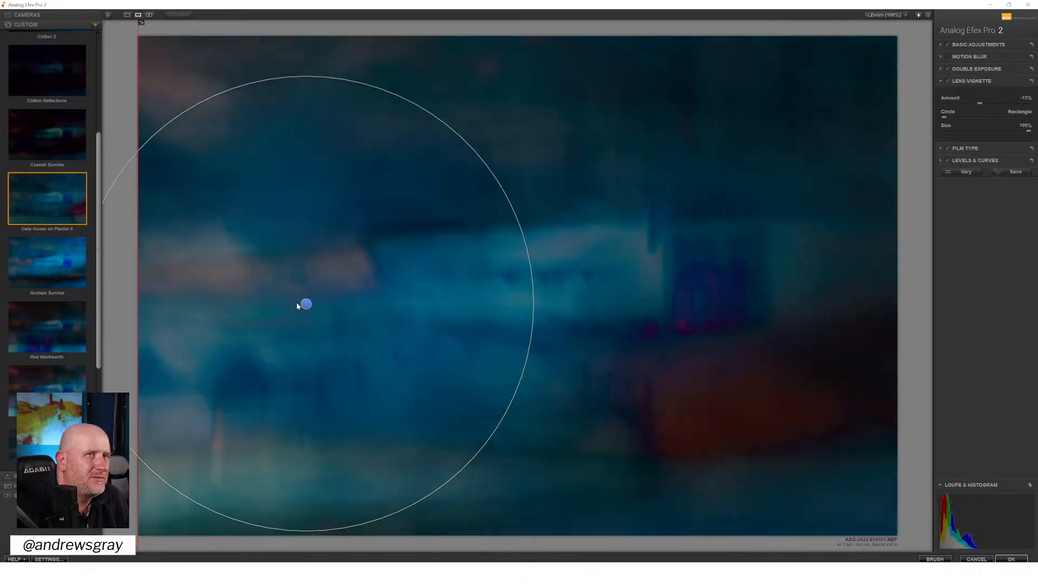
left_click_drag(302, 304, 939, 145)
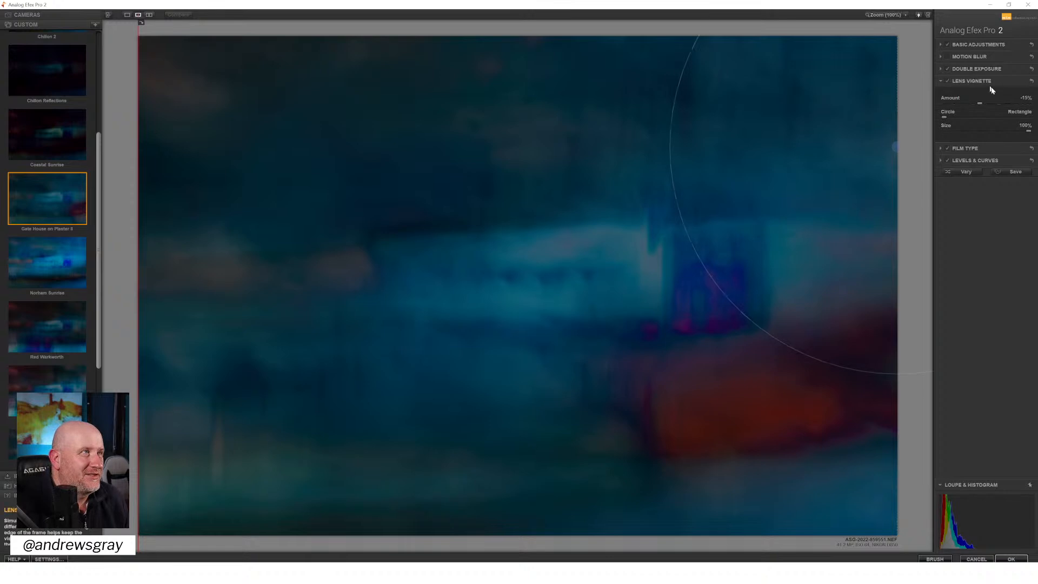
Try a higher Exposure Balance for the double exposure and return it to its previous setting
left_click(981, 67)
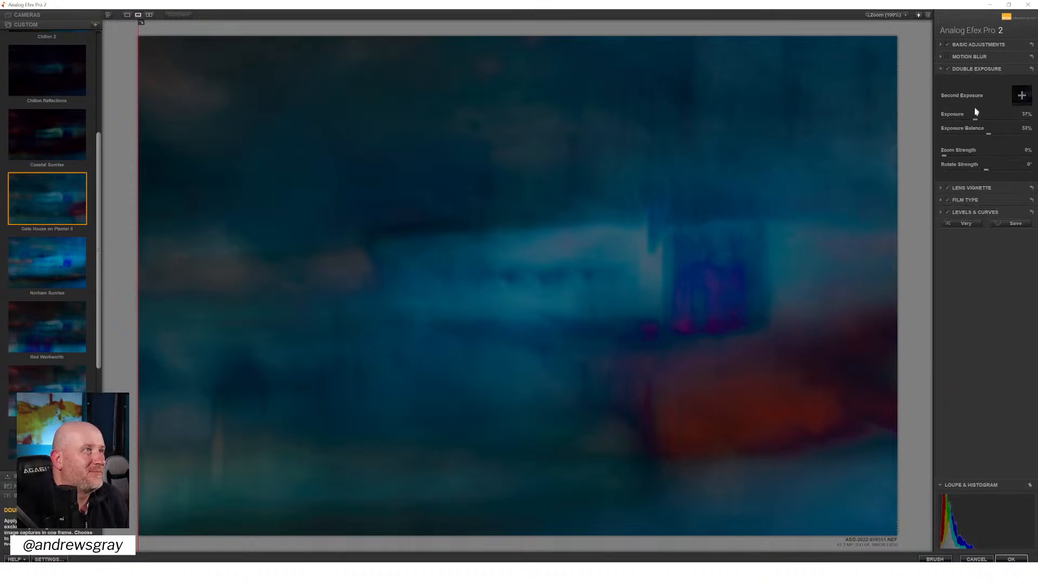
left_click(998, 134)
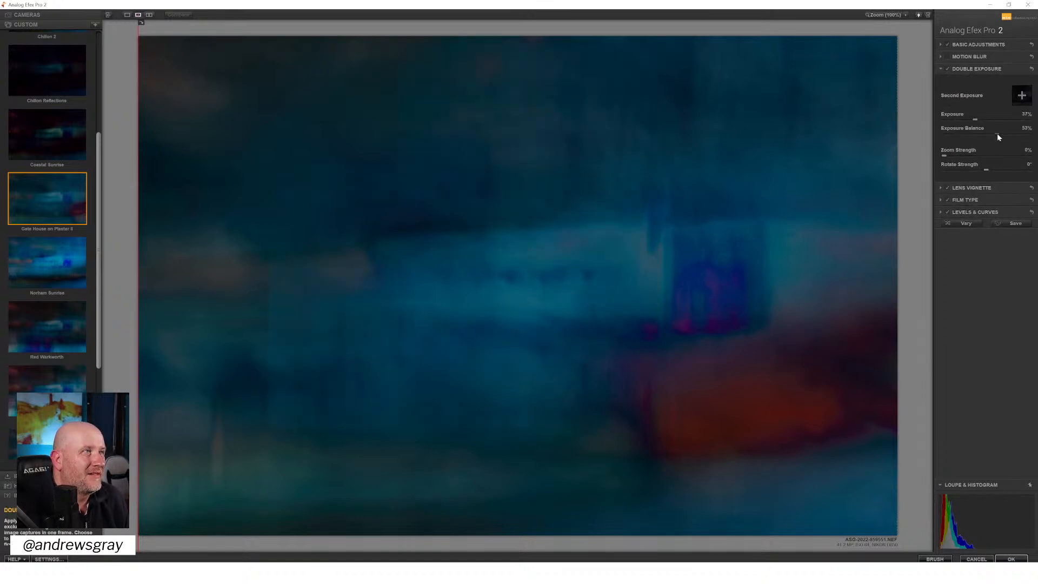
left_click_drag(961, 141, 988, 143)
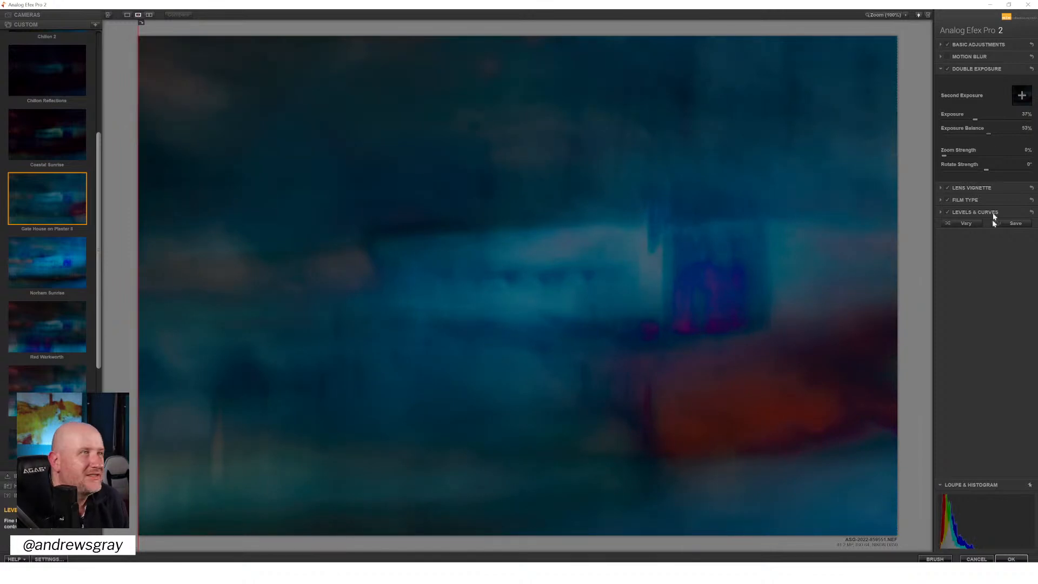
Compare the image with and without Film Type, make the warm film almost fully faded, and set its Strength to about 68%
left_click(954, 200)
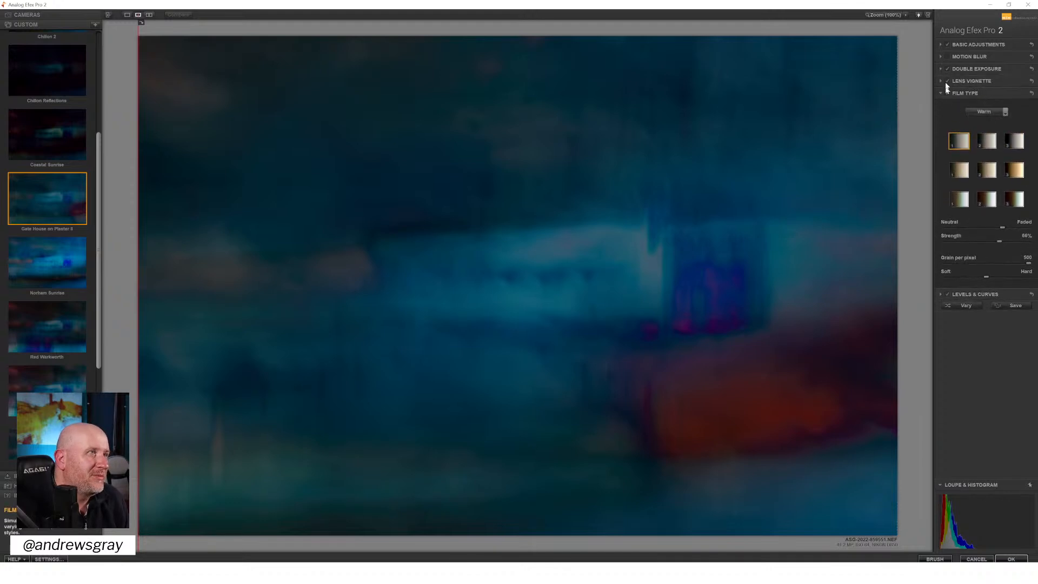
left_click(949, 93)
left_click(949, 93)
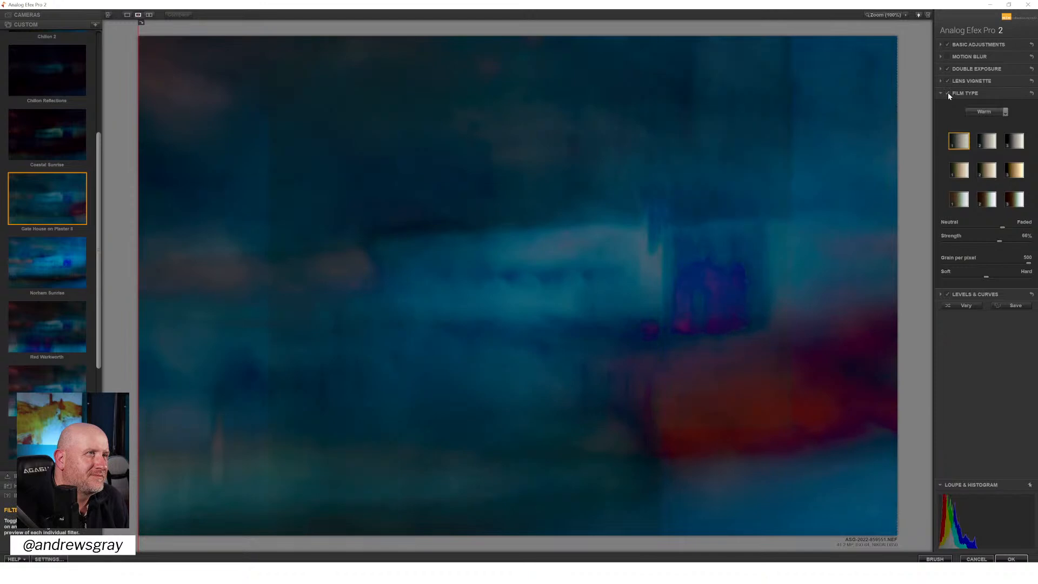
left_click_drag(1024, 228, 1030, 228)
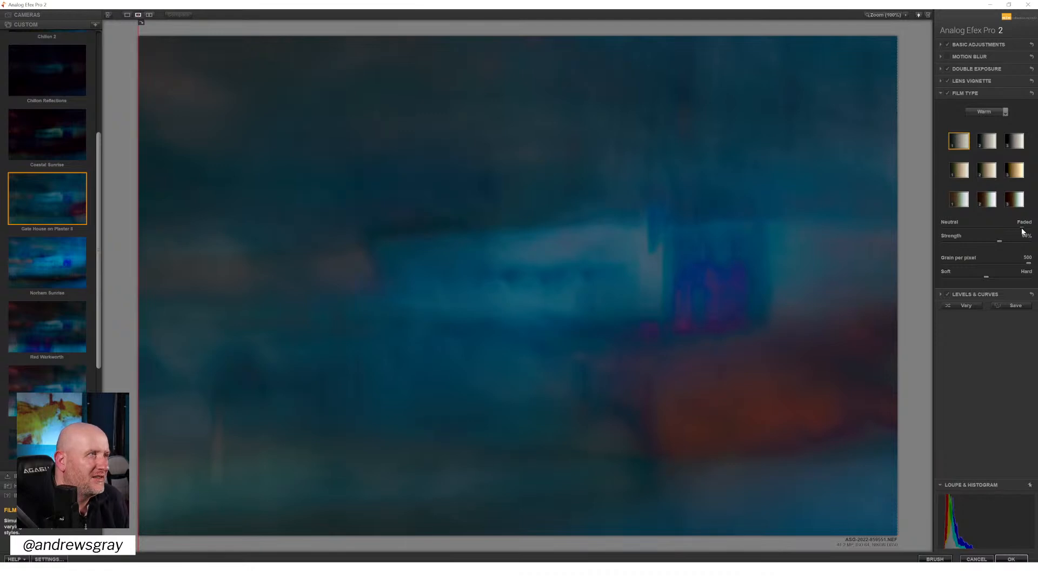
left_click_drag(1013, 241, 976, 246)
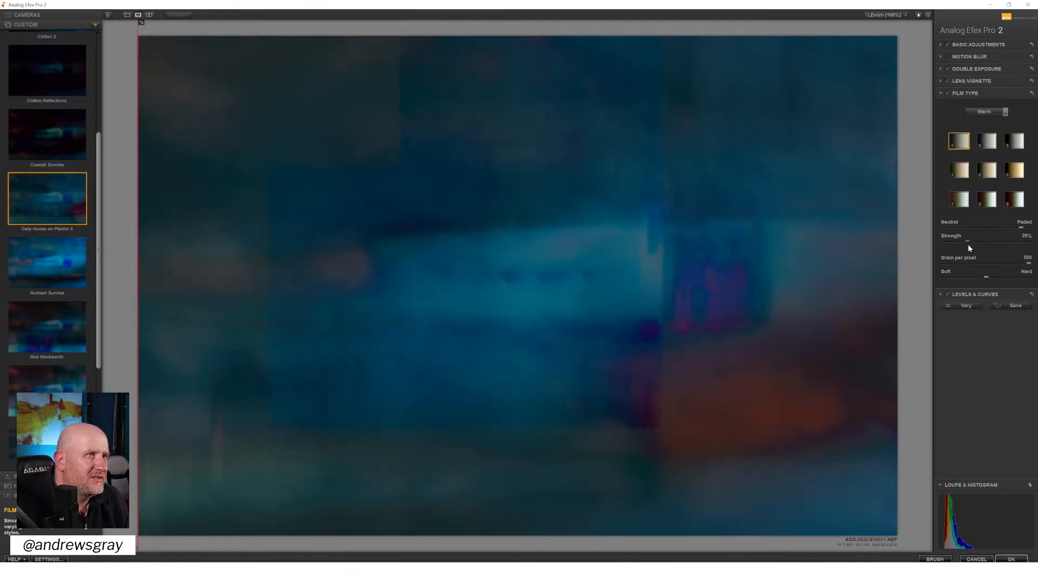
left_click_drag(969, 244, 1000, 244)
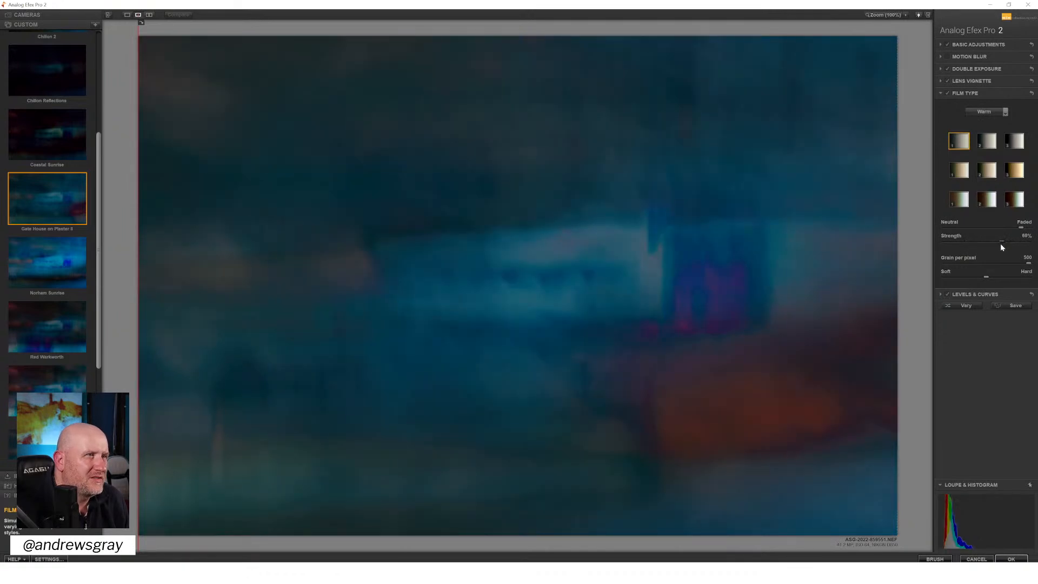
Raise the highlight end of the RGB curve slightly in Levels & Curves
left_click(946, 294)
left_click(947, 294)
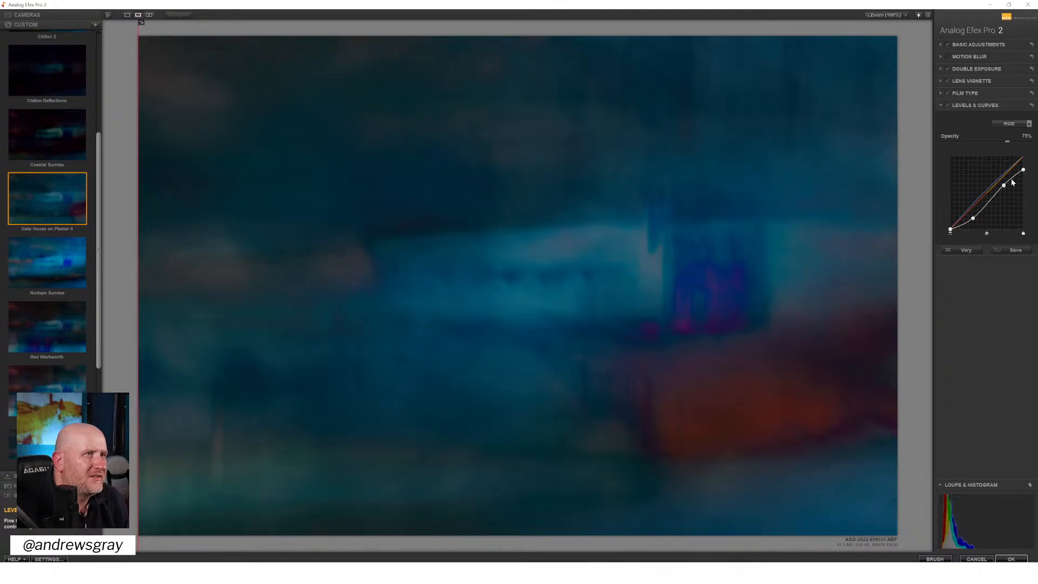
left_click_drag(1025, 171, 1025, 168)
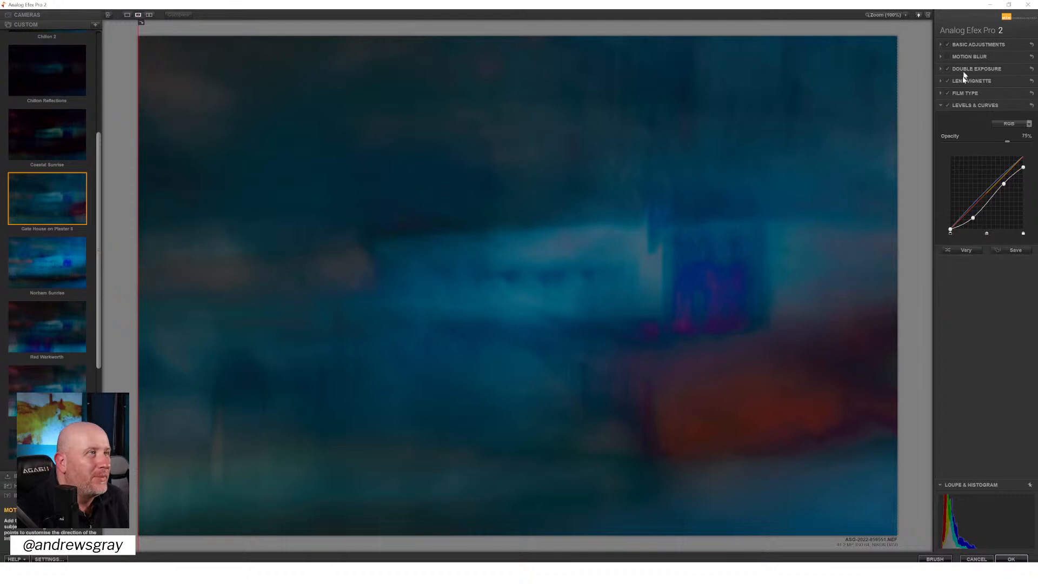
Reposition the lens vignette's centre on the upper part of the image's right edge and set its Amount to -16%
left_click(947, 81)
left_click(946, 81)
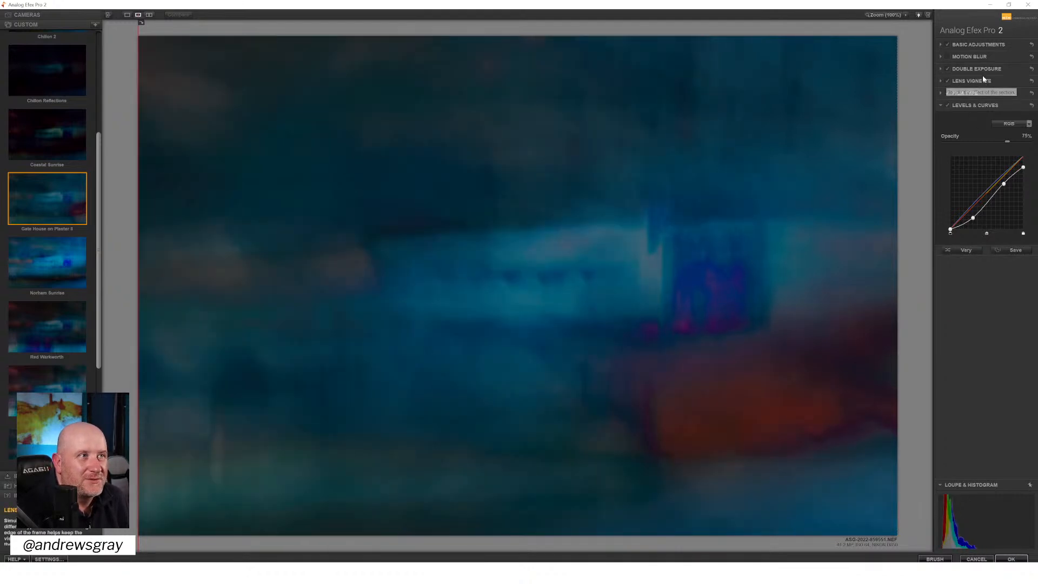
left_click(985, 81)
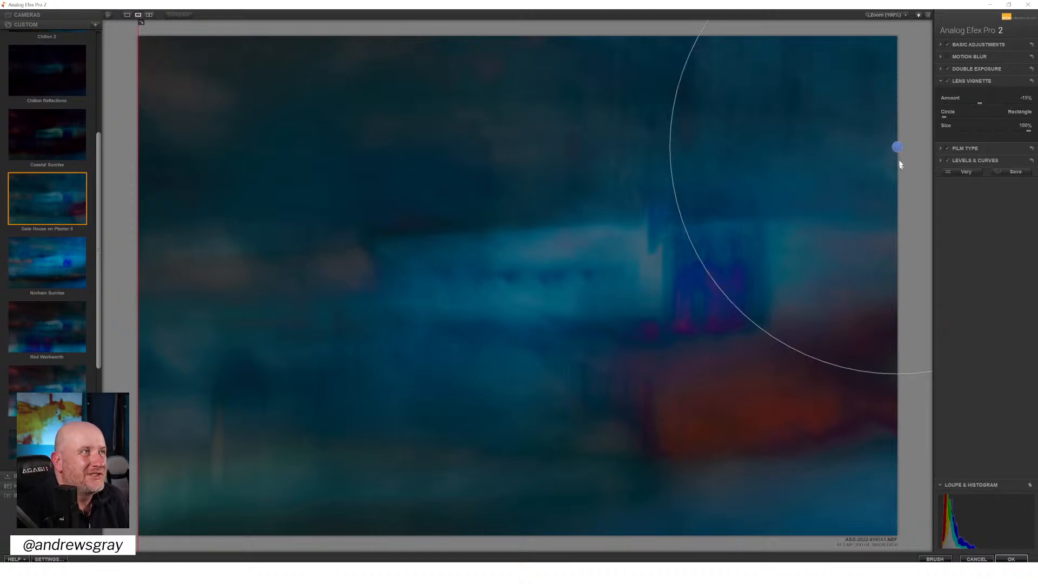
left_click_drag(897, 146, 671, 560)
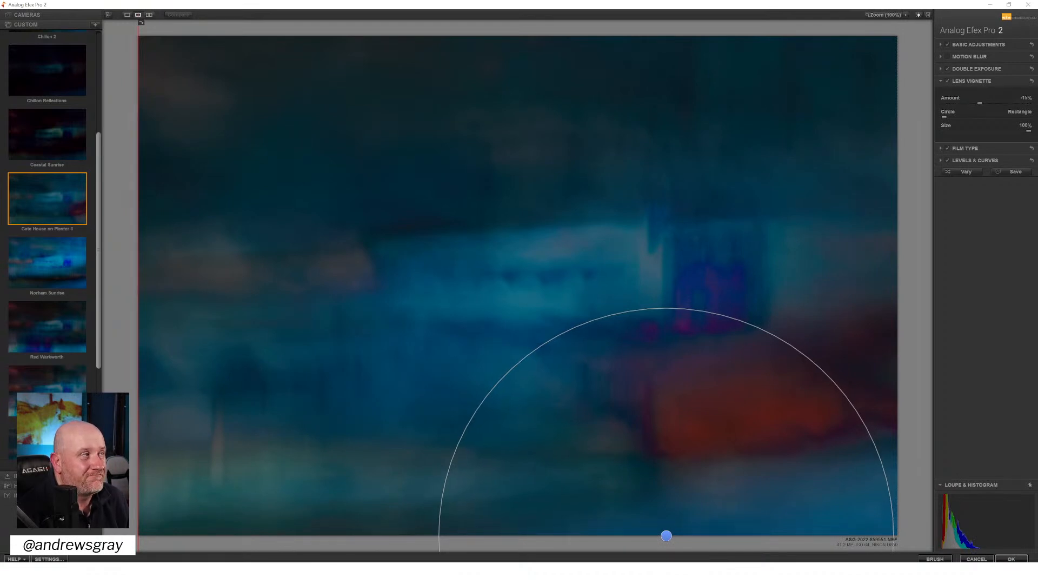
left_click_drag(666, 536, 894, 116)
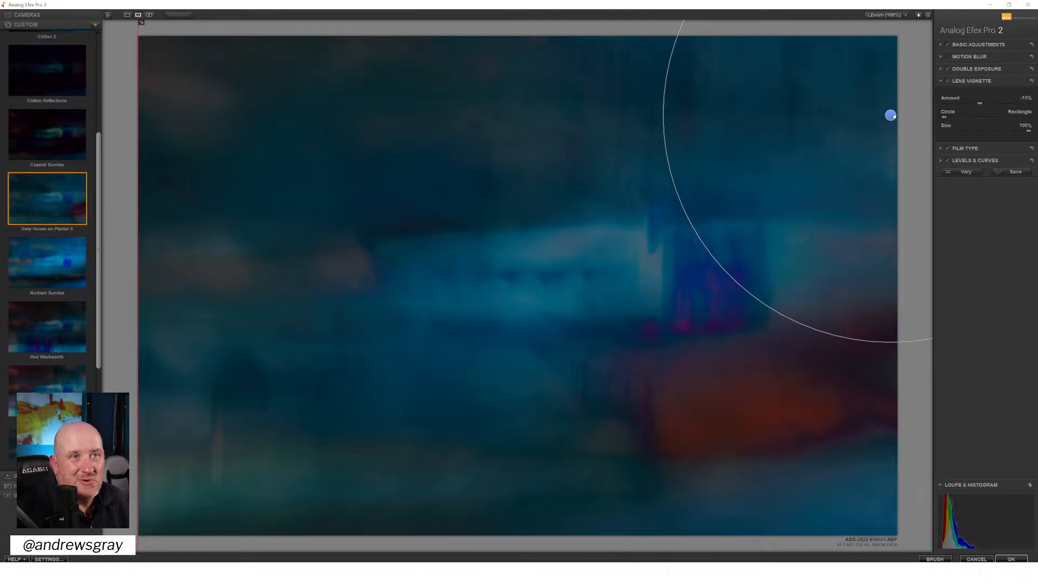
left_click_drag(894, 115, 897, 177)
left_click_drag(678, 114, 679, 114)
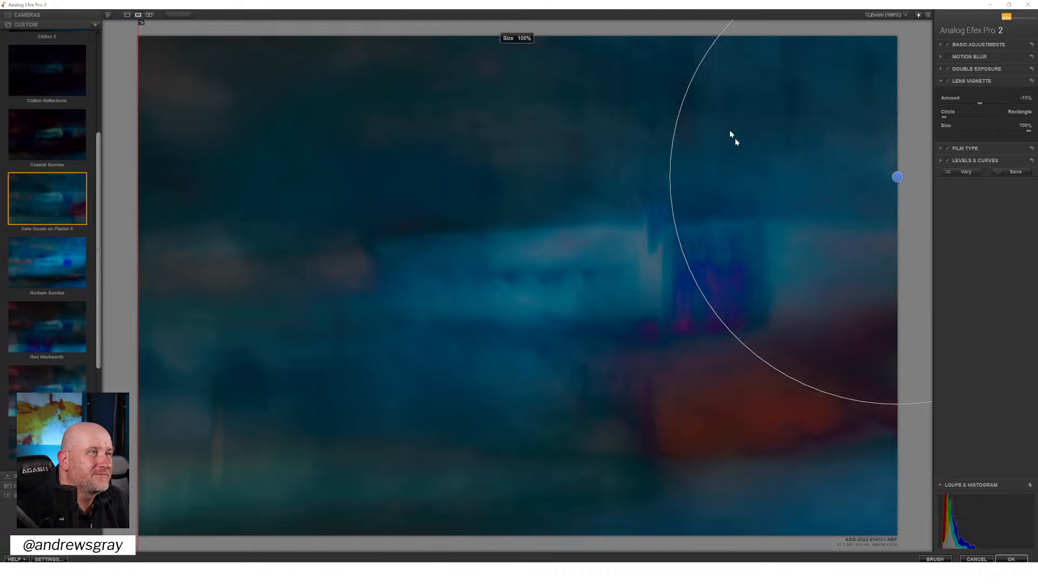
left_click_drag(898, 177, 898, 141)
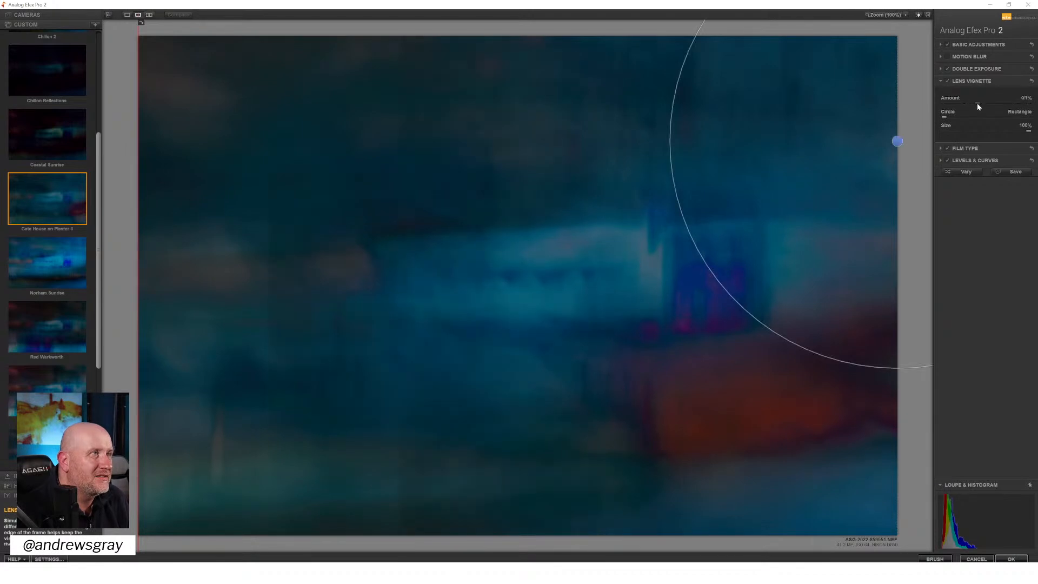
left_click_drag(978, 103, 980, 103)
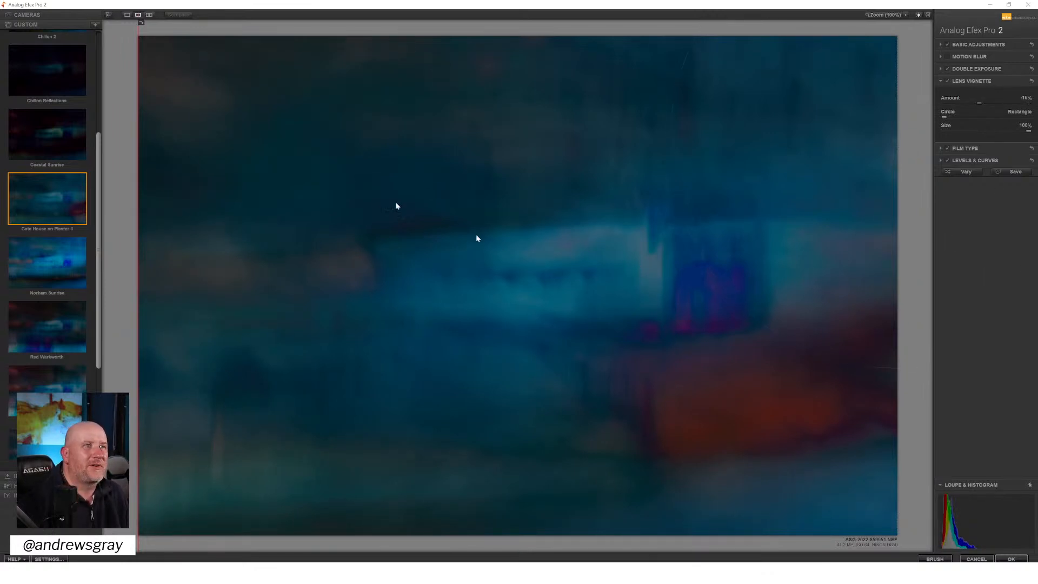
left_click_drag(139, 151, 76, 226)
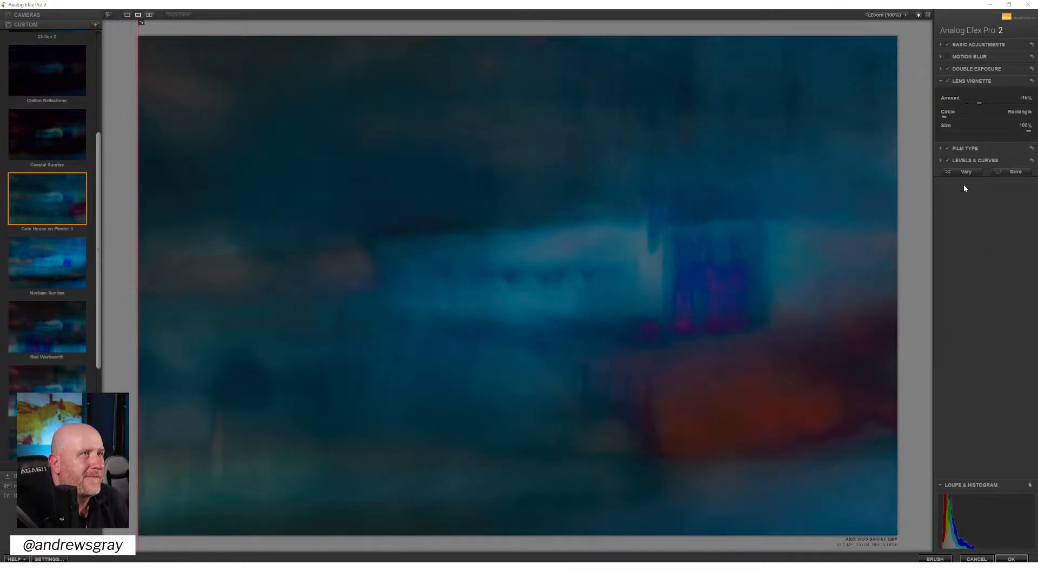
Try raising the midpoint of the red curve in Levels & Curves and return it to its previous position
left_click(975, 161)
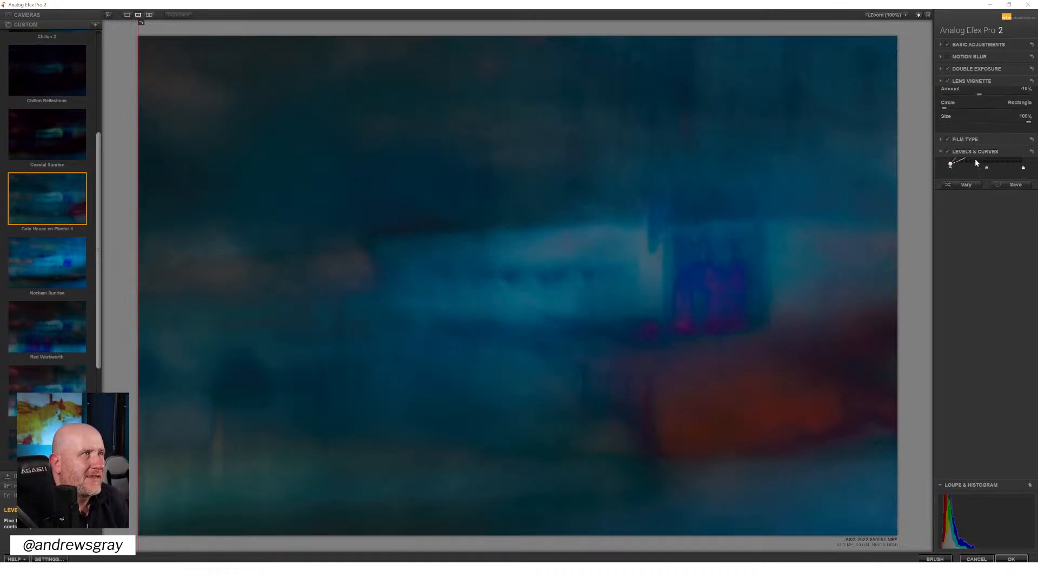
left_click(1010, 124)
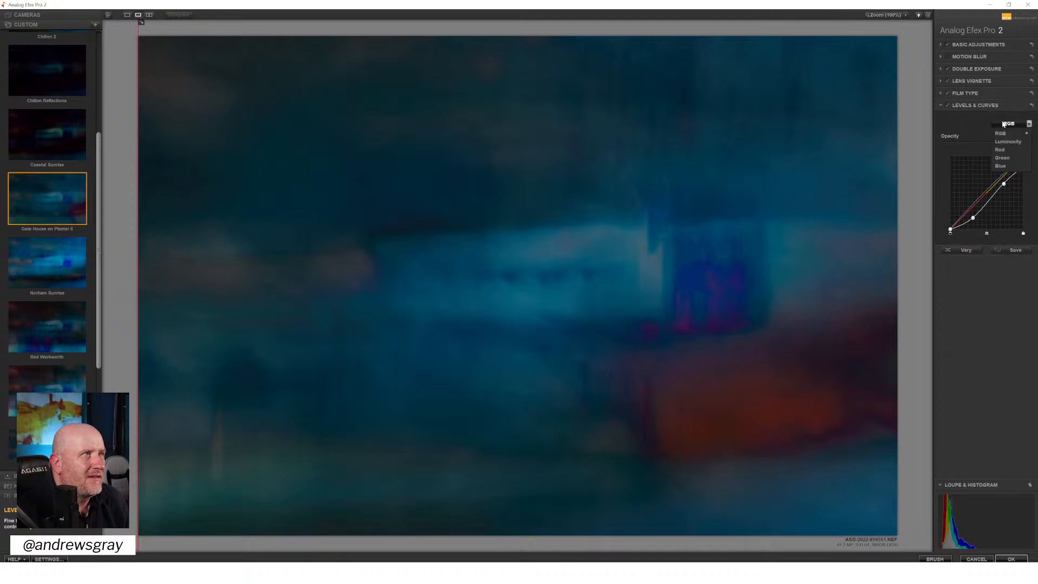
left_click(1002, 149)
left_click(985, 191)
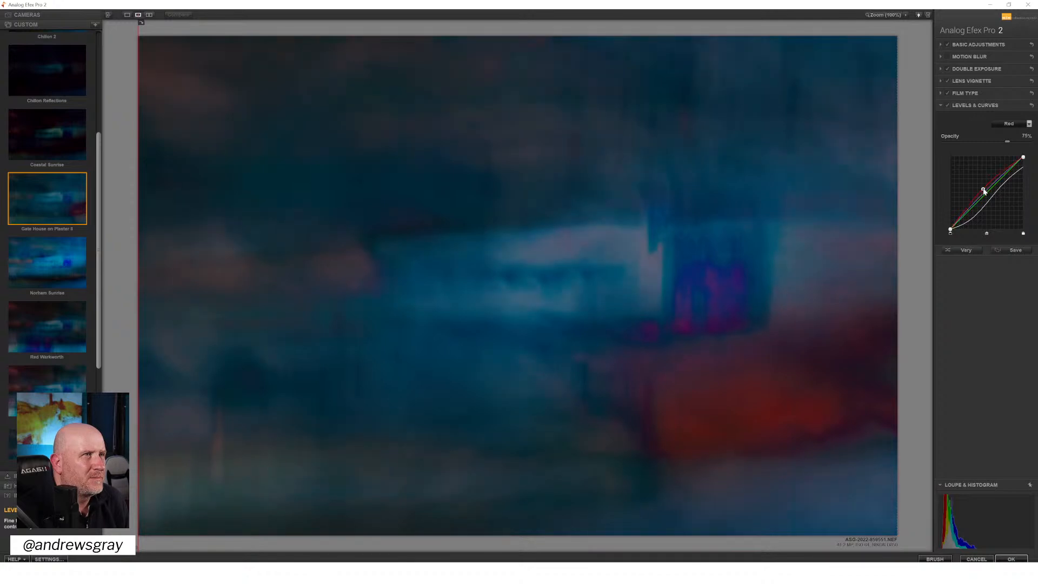
mouse_move(984, 190)
left_mouse_down()
mouse_move(999, 203)
mouse_move(988, 192)
left_mouse_up()
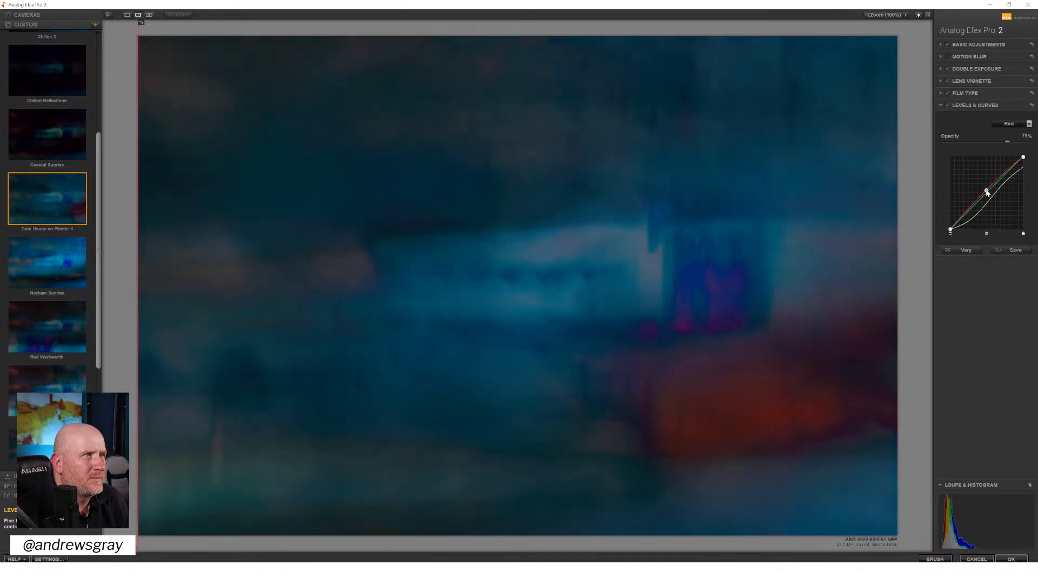
Fine-tune the highlight and shadow ends of the blue channel curve in Levels & Curves
left_click(1010, 123)
left_click(1009, 164)
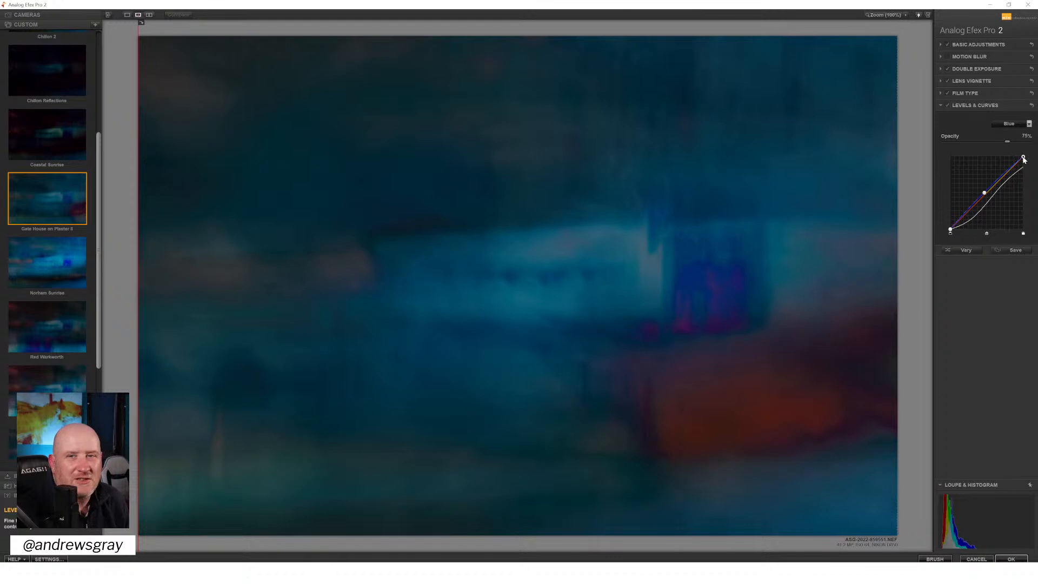
mouse_move(1023, 157)
left_mouse_down()
mouse_move(1023, 173)
mouse_move(1022, 147)
mouse_move(1004, 144)
mouse_move(1023, 145)
left_mouse_up()
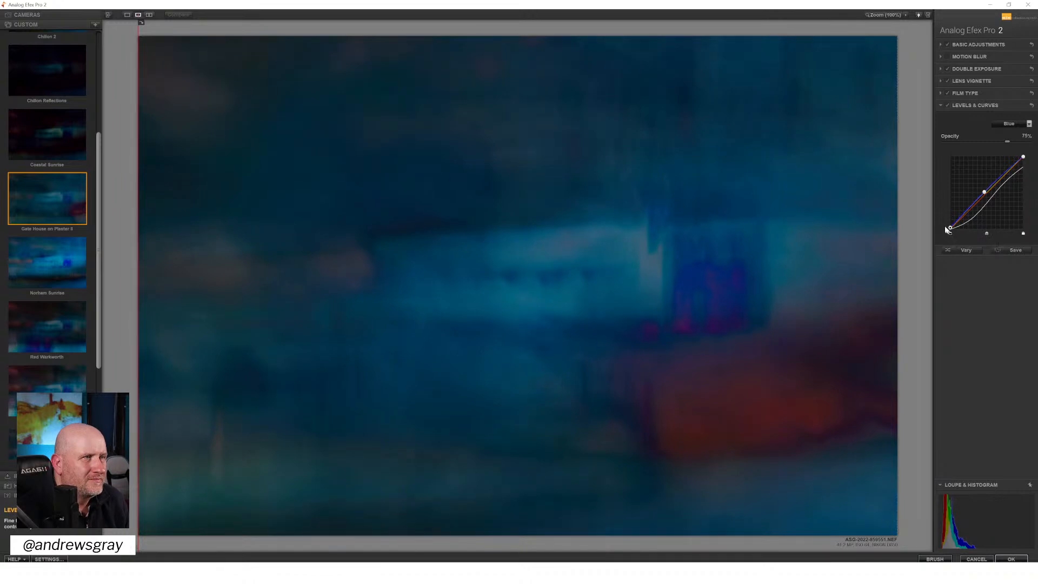
mouse_move(950, 233)
left_mouse_down()
mouse_move(959, 233)
mouse_move(951, 234)
left_mouse_up()
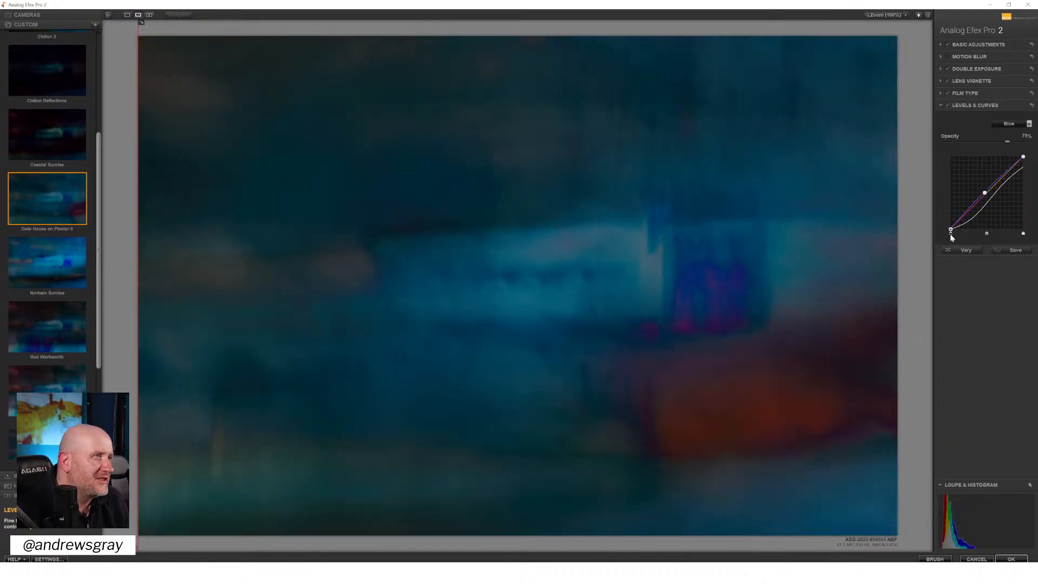
left_click_drag(953, 233, 947, 232)
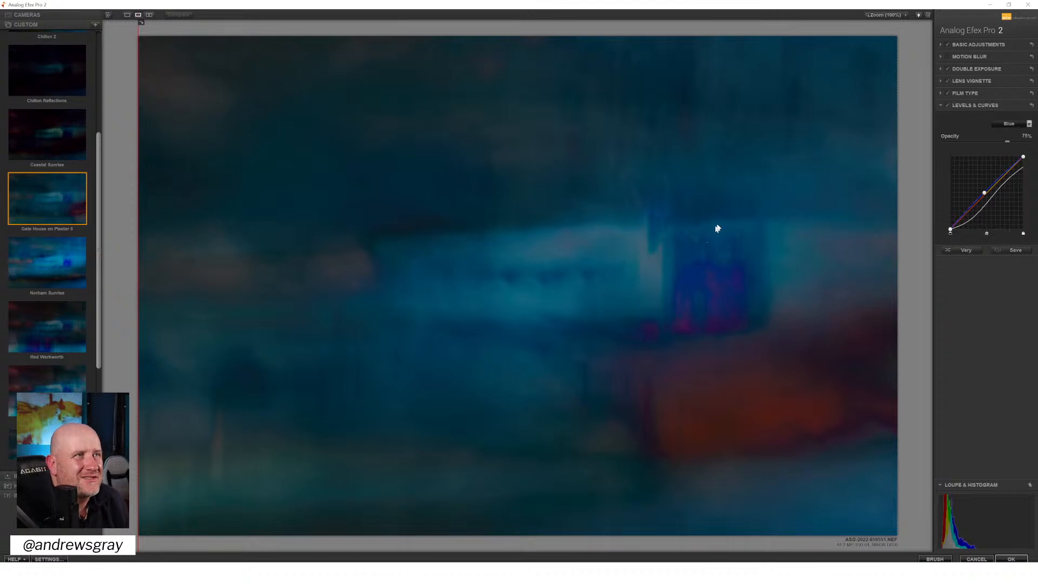
Inspect the image zoomed in around the castle ruin and apply the Analog Efex Pro result to the document
left_click(885, 15)
mouse_move(896, 56)
left_mouse_down()
mouse_move(908, 45)
mouse_move(920, 51)
mouse_move(914, 83)
mouse_move(899, 83)
mouse_move(903, 66)
left_mouse_up()
left_click(889, 16)
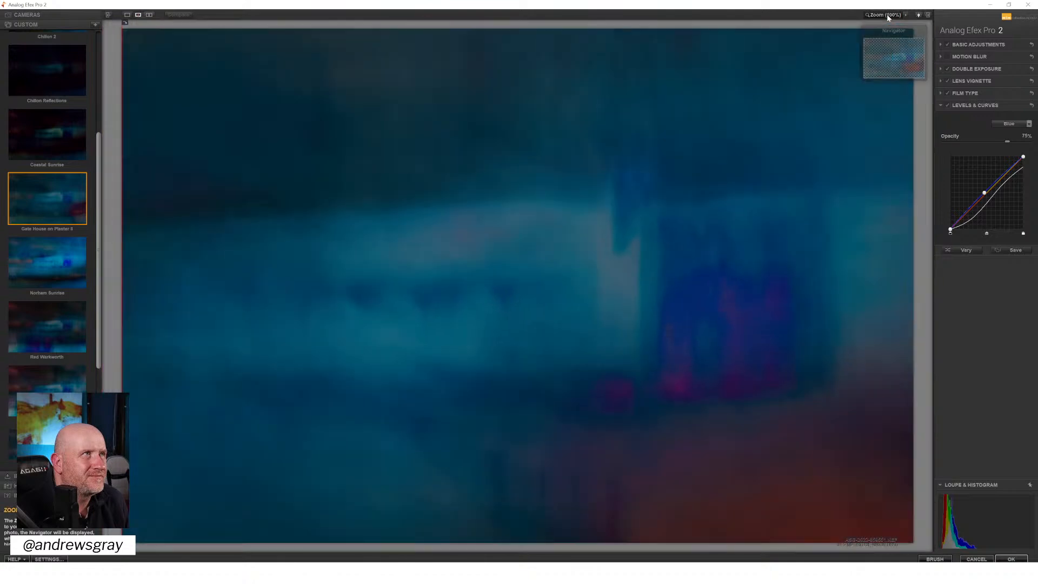
left_click(1004, 559)
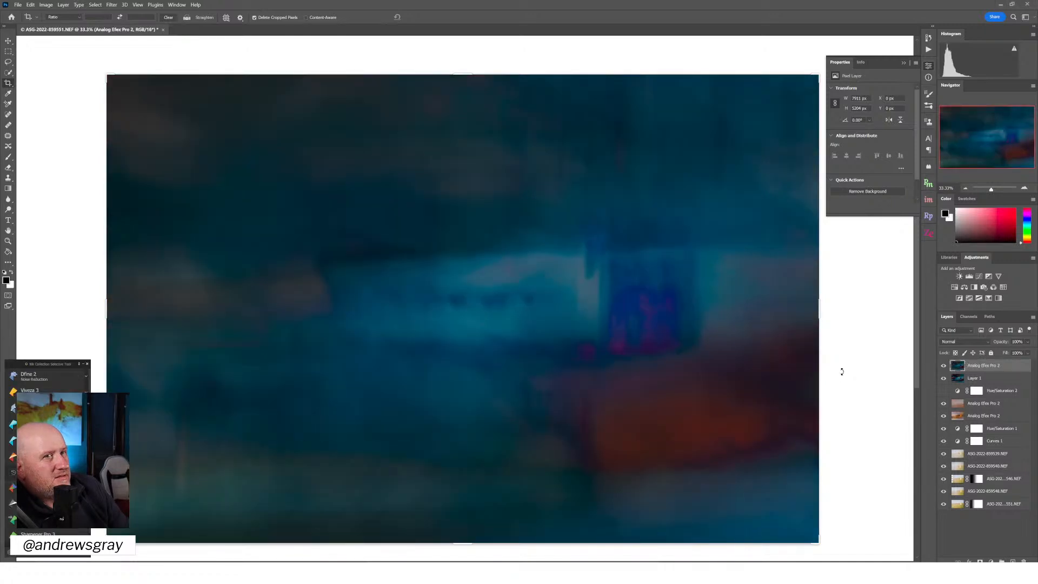
Add a Hue/Saturation adjustment layer with master Saturation at -7 and Hue at 0, and compare the image with and without it
left_click(955, 287)
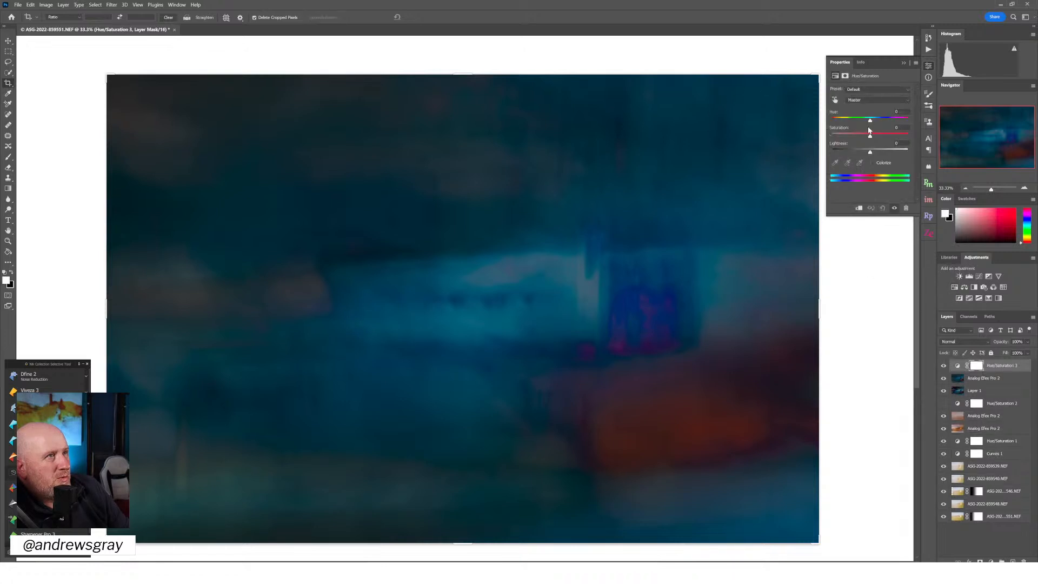
left_click_drag(871, 122, 875, 120)
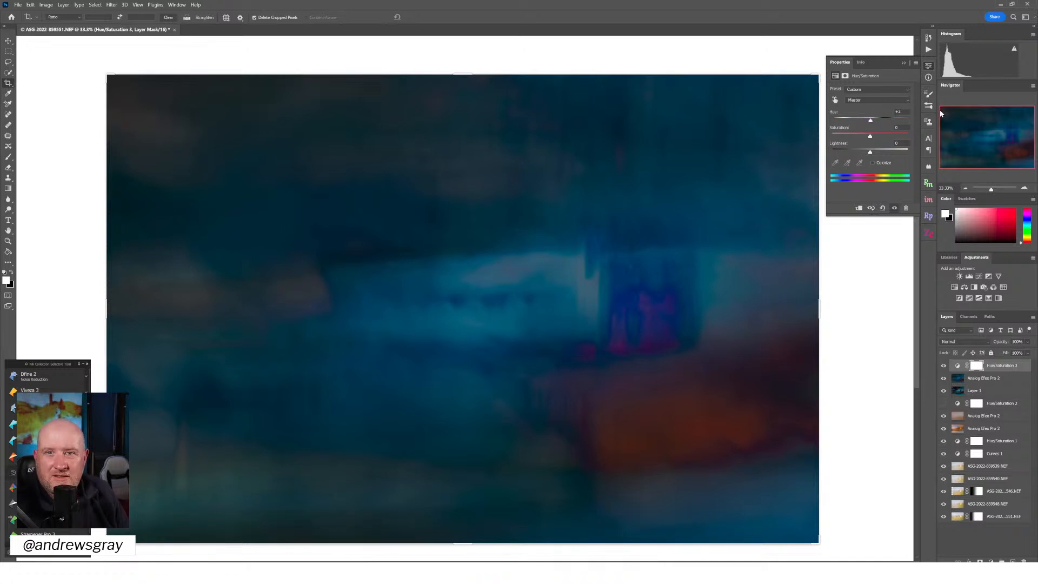
left_click(836, 113)
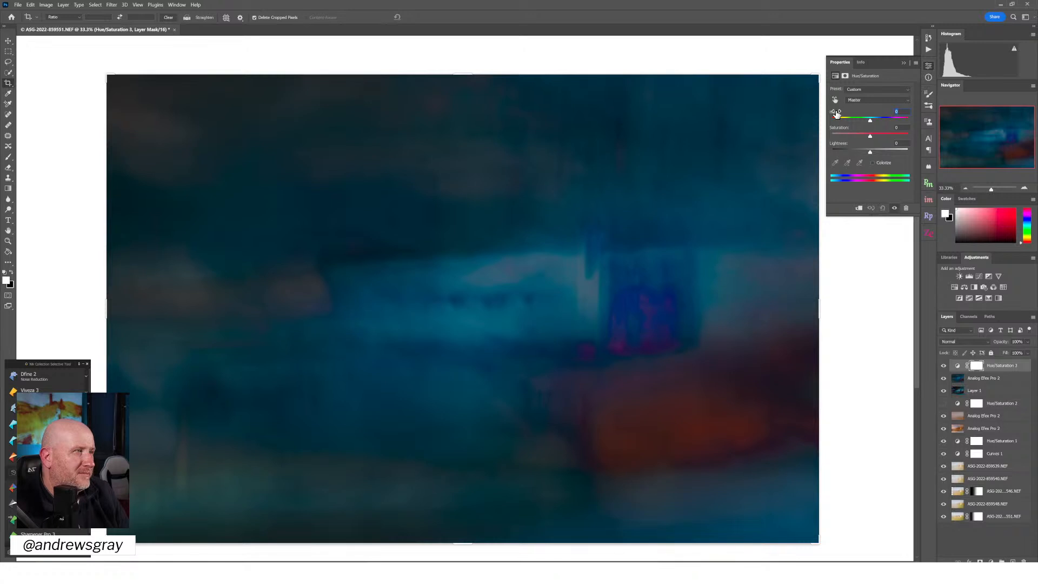
mouse_move(870, 136)
left_mouse_down()
mouse_move(888, 137)
mouse_move(845, 139)
mouse_move(870, 139)
left_mouse_up()
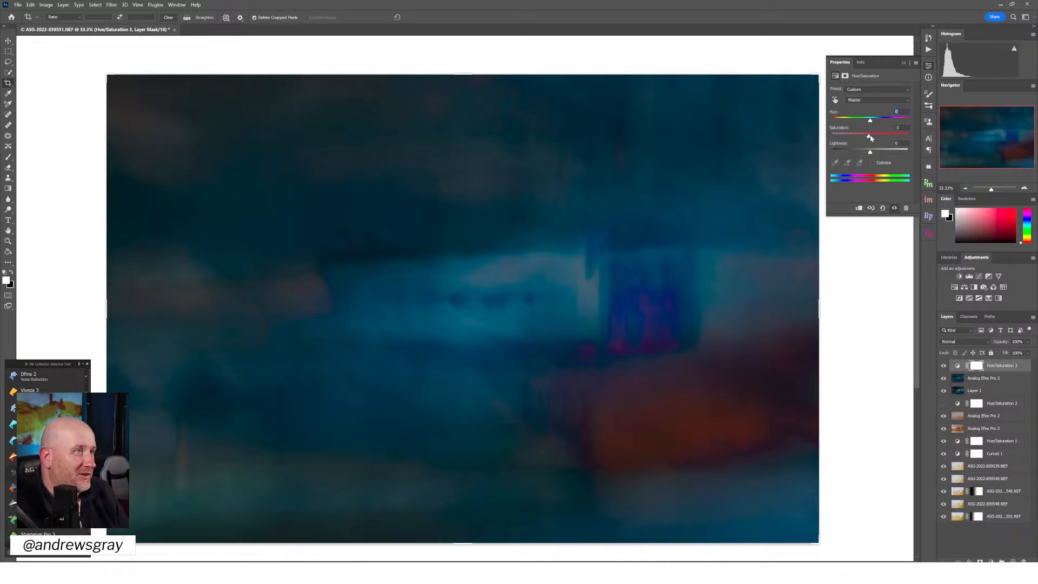
left_click_drag(869, 140, 868, 138)
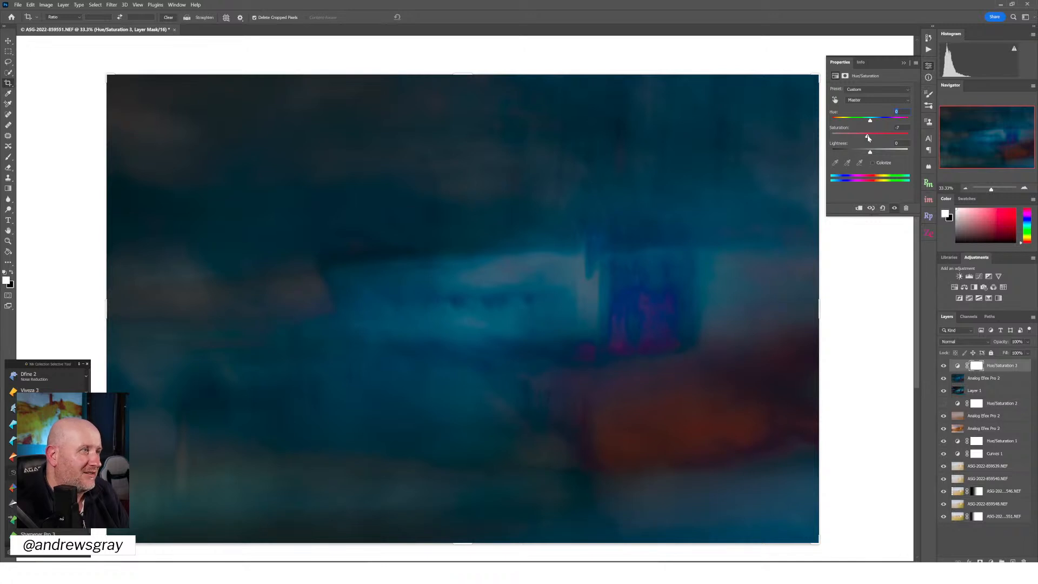
left_click(944, 366)
left_click(944, 367)
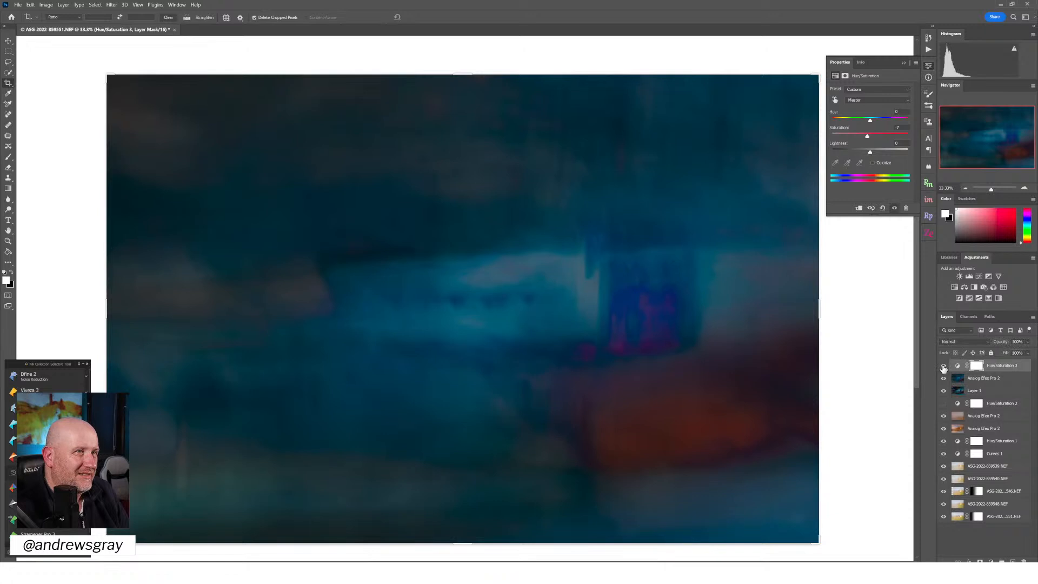
left_click(943, 367)
left_click(943, 366)
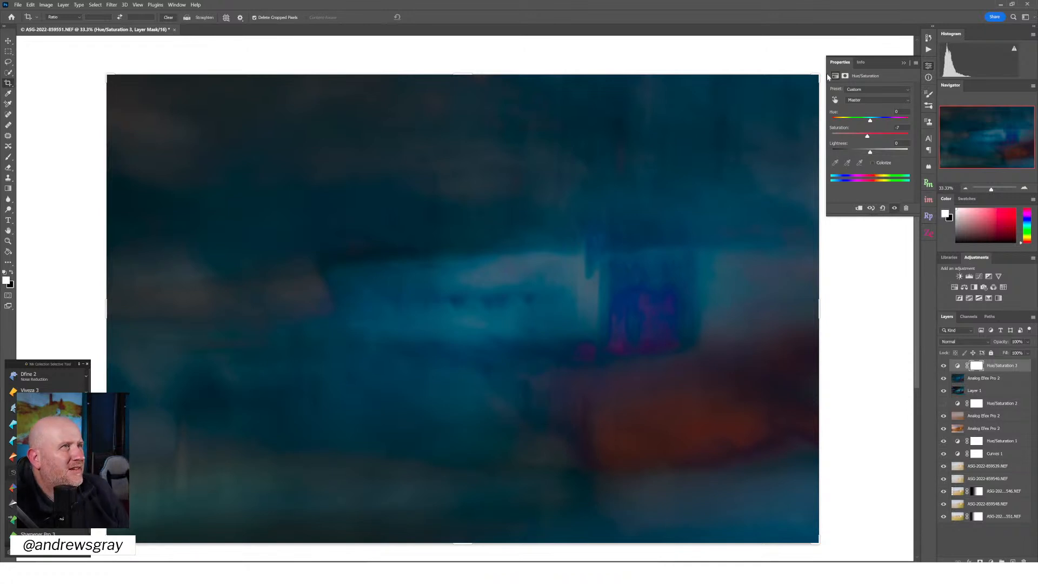
Target the Reds by sampling the orange-red foreground area, and set their Saturation to +26 with Hue at 0
left_click(836, 100)
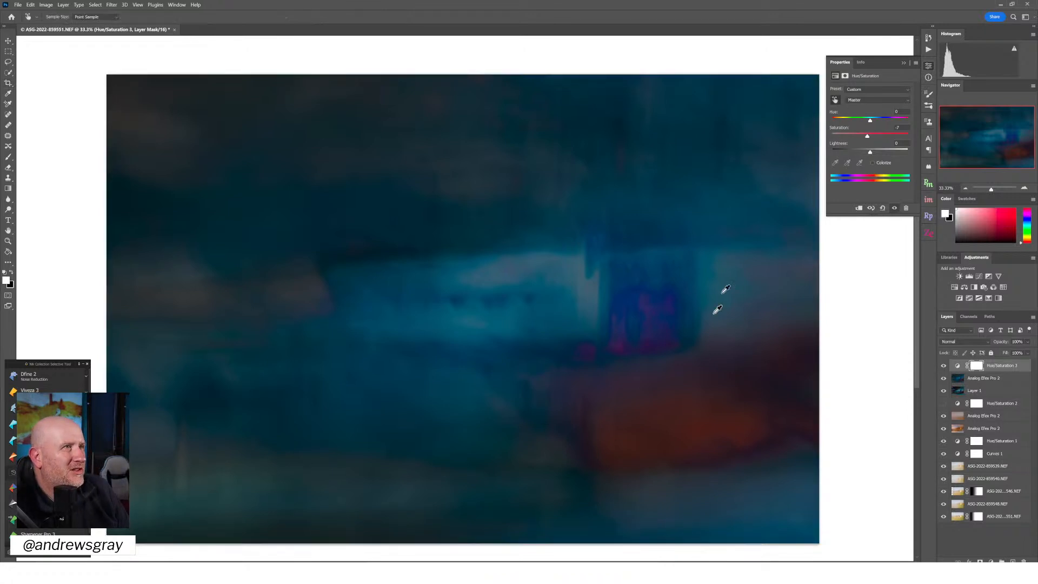
left_click(691, 429)
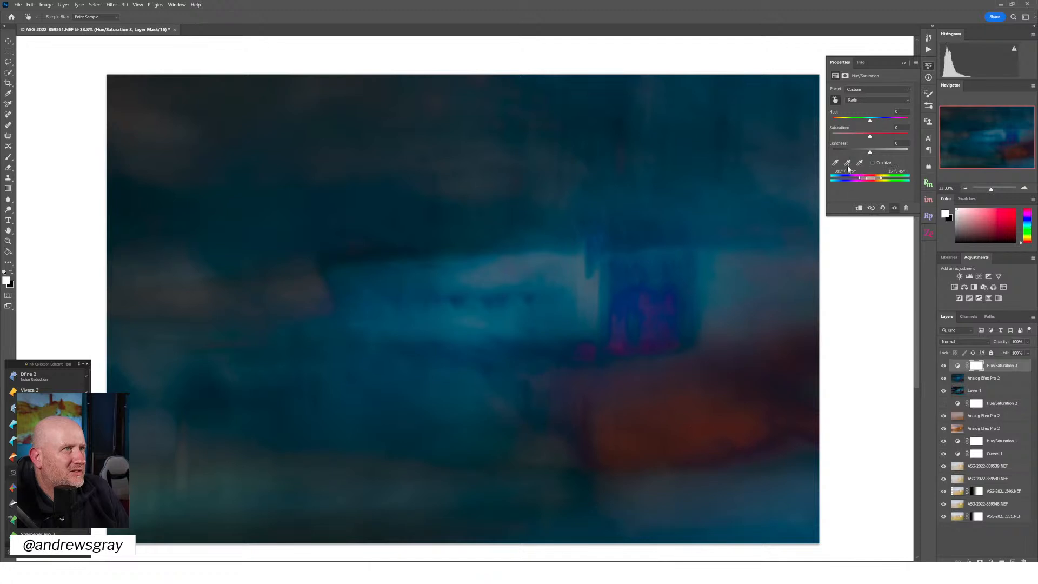
left_click(692, 427)
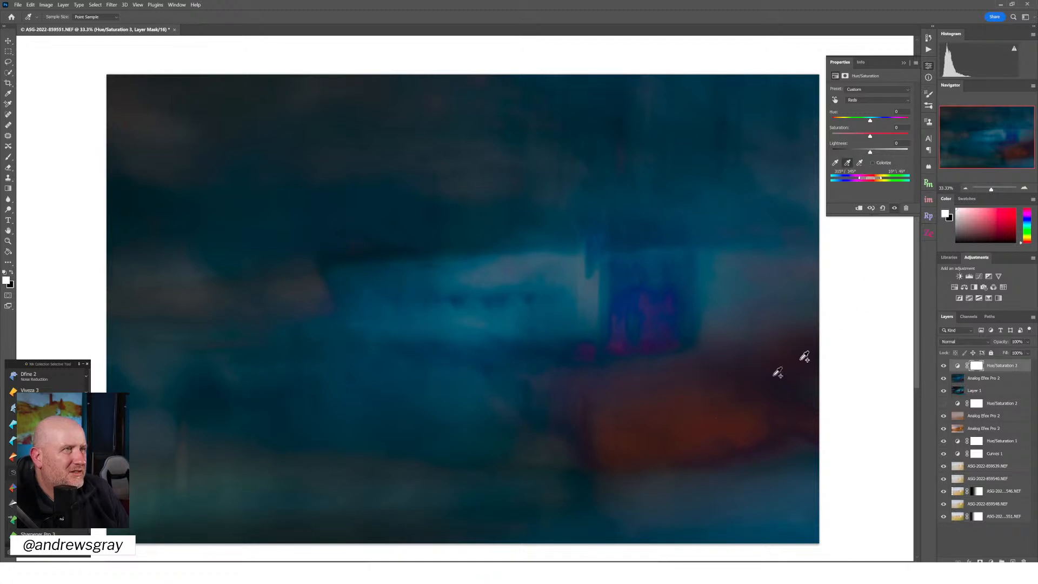
left_click_drag(870, 134, 881, 138)
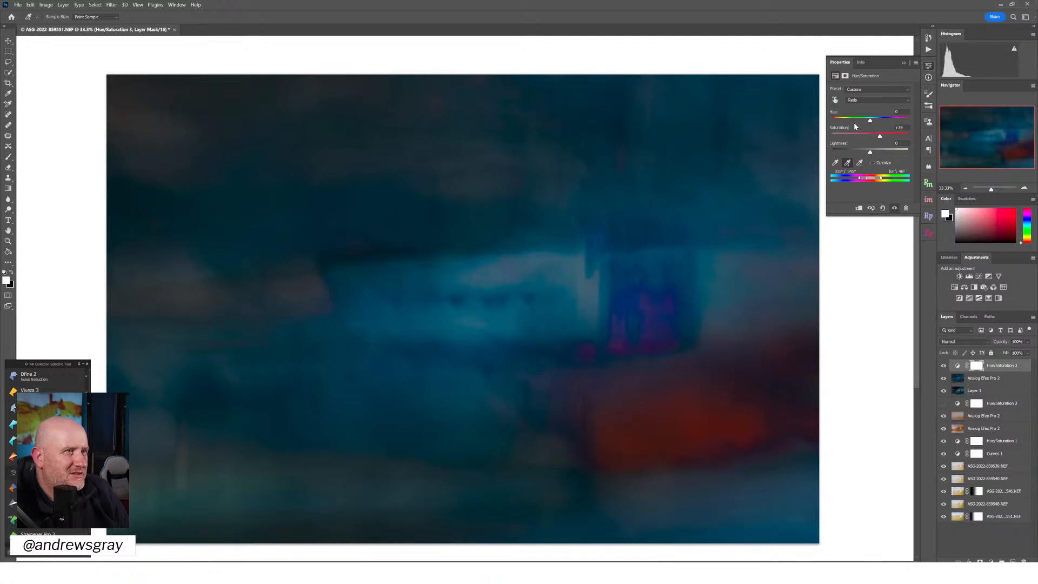
left_click_drag(871, 121, 829, 112)
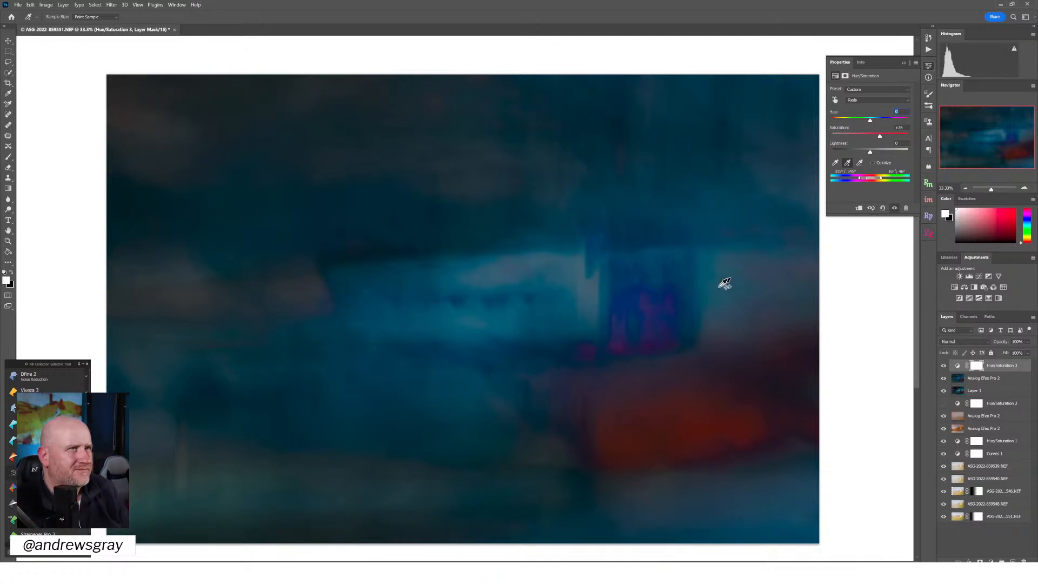
Target the Blues by sampling the purple ruin, and set their Hue to 0, Saturation to -12 and Lightness to +7
left_click(836, 100)
left_click(660, 296)
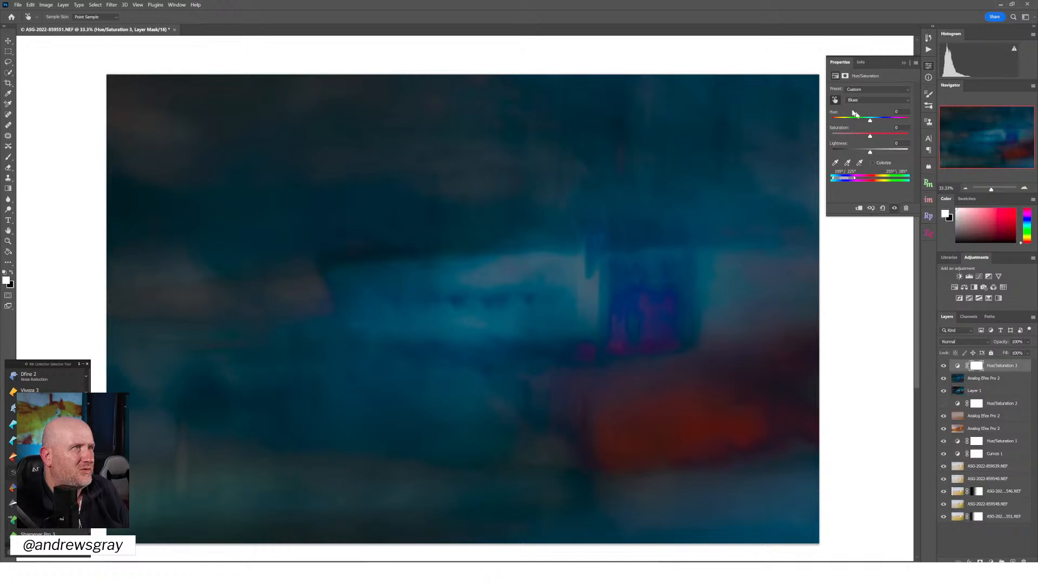
left_click(847, 162)
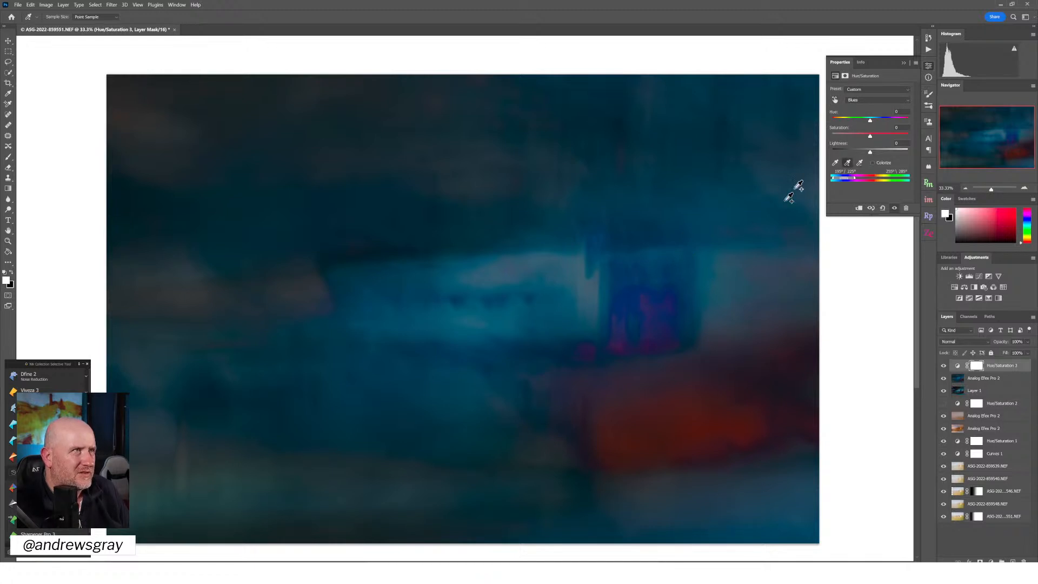
mouse_move(869, 122)
left_mouse_down()
mouse_move(858, 122)
mouse_move(881, 123)
mouse_move(871, 122)
left_mouse_up()
double_click(835, 112)
mouse_move(868, 137)
left_mouse_down()
mouse_move(848, 138)
mouse_move(891, 154)
mouse_move(873, 155)
left_mouse_up()
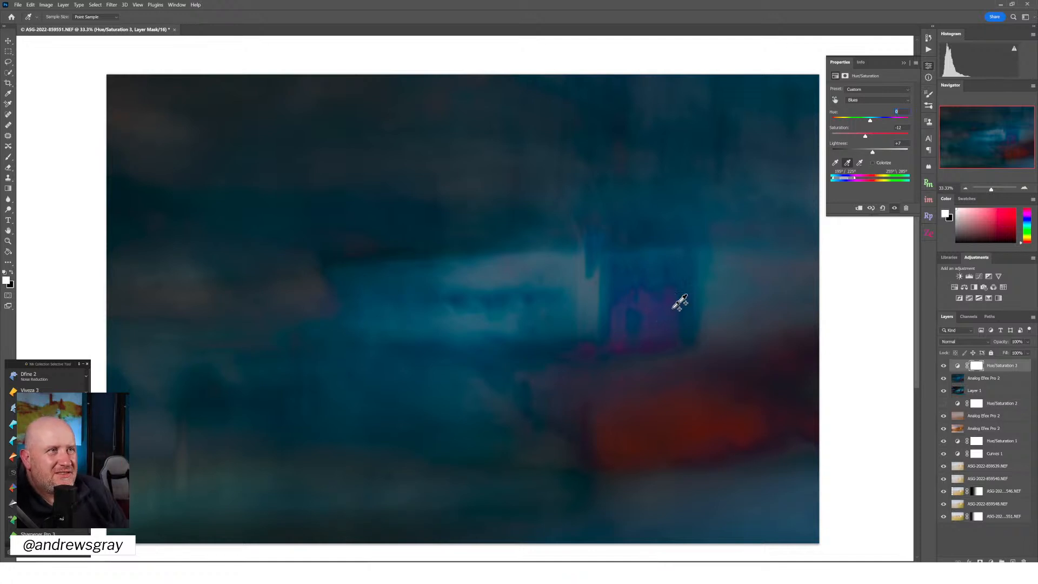
left_click(929, 68)
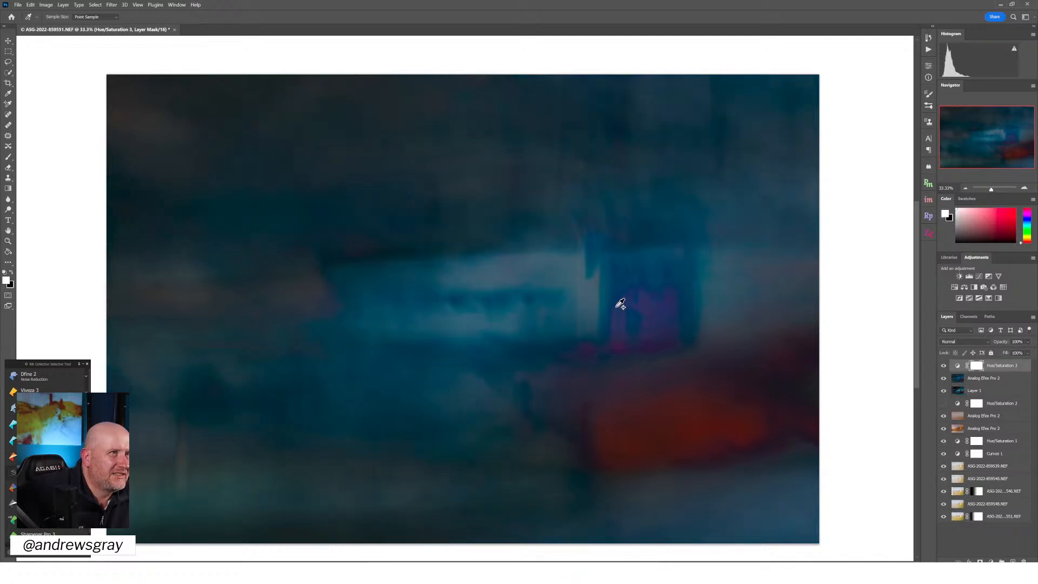
Compare the image repeatedly with and without the uppermost Hue/Saturation layer
left_click(945, 368)
left_click(944, 368)
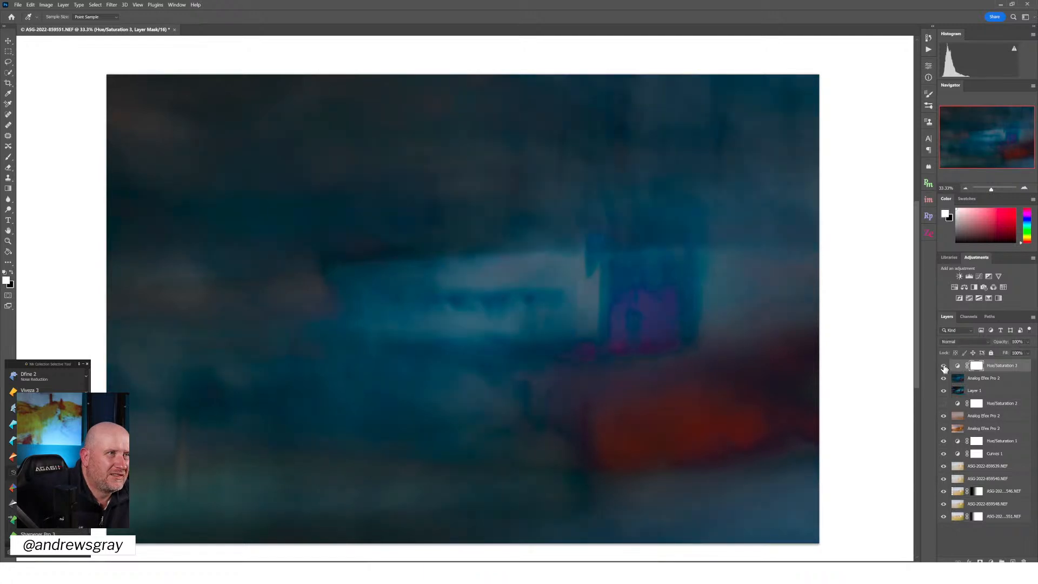
left_click(945, 368)
left_click(945, 368)
left_click(945, 368)
left_click(945, 369)
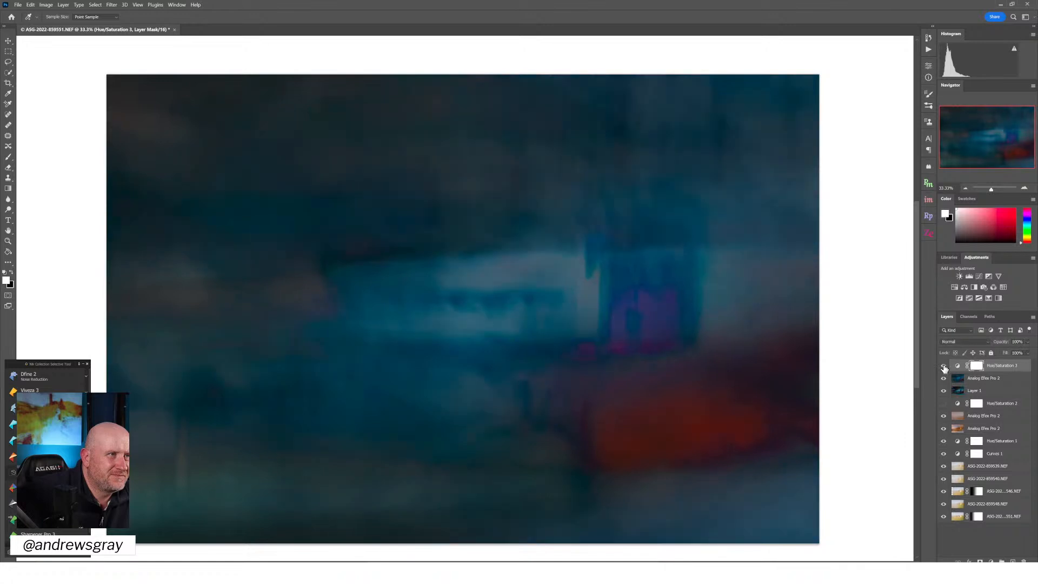
left_click(945, 369)
left_click(944, 368)
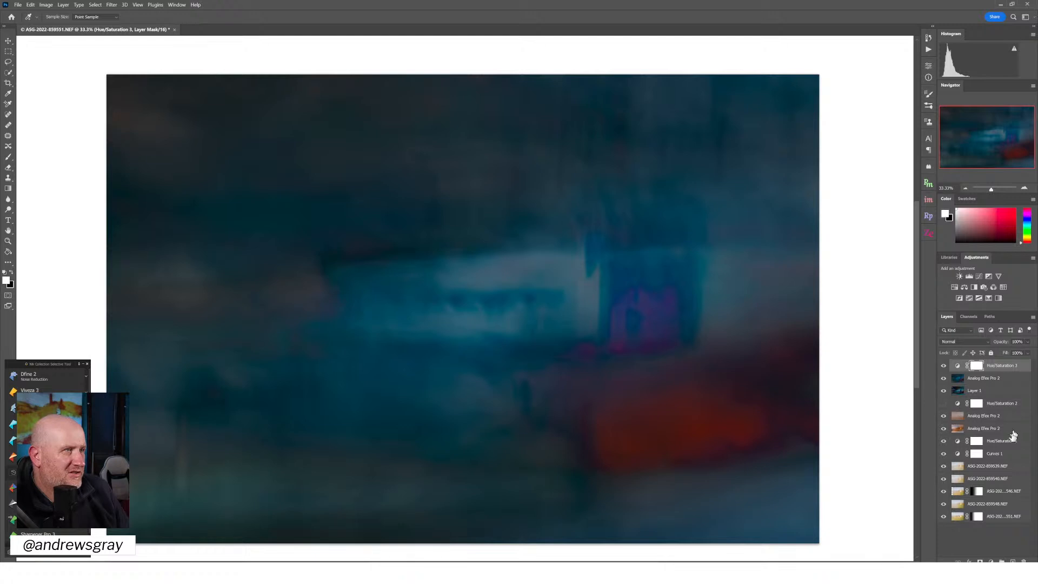
left_click(16, 6)
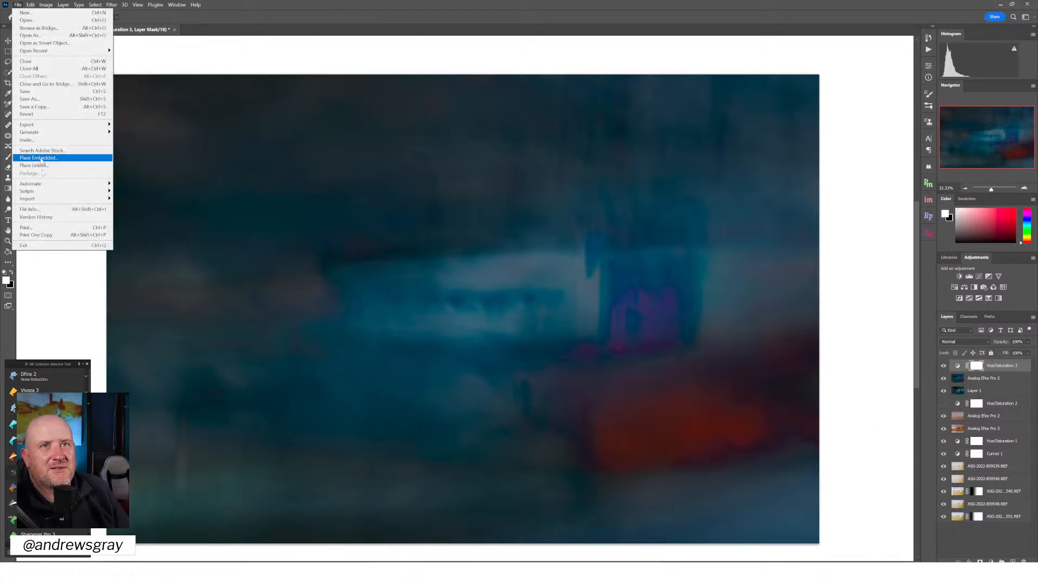
left_click(51, 93)
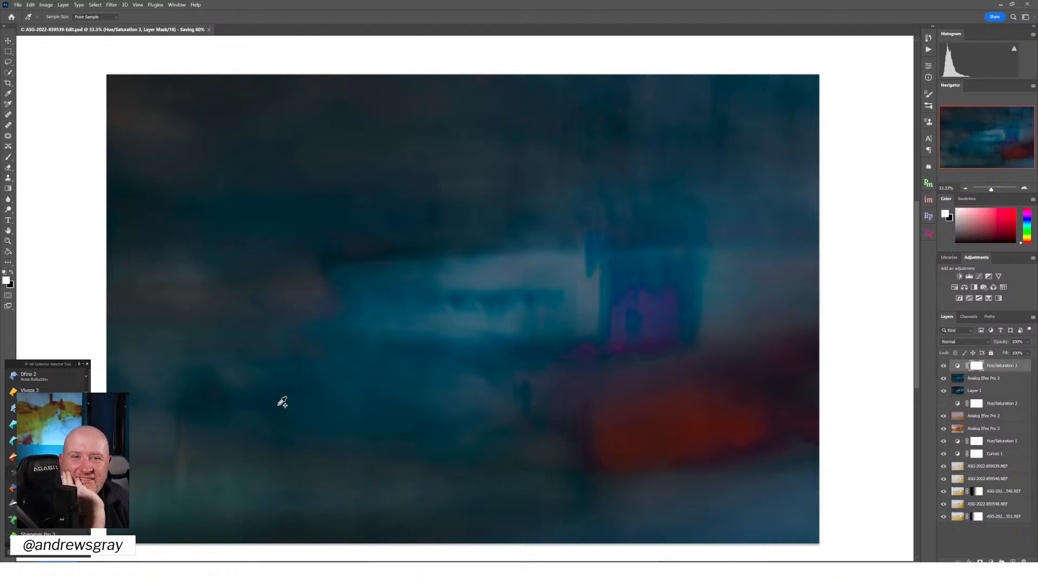
left_click(8, 41)
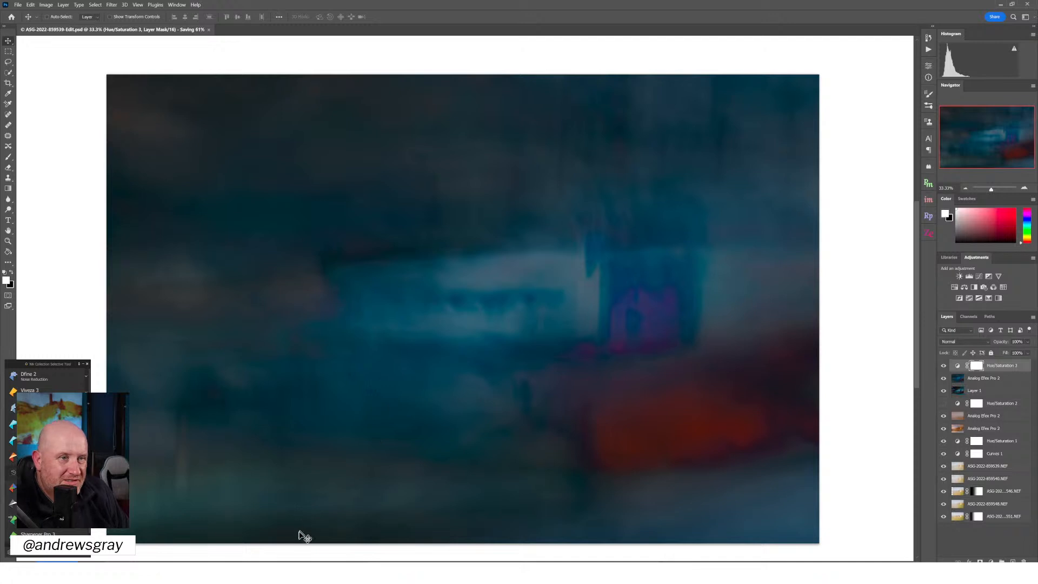
Switch to Discord, view the chicken photo in general-chat enlarged, and return to Photoshop
left_click(282, 572)
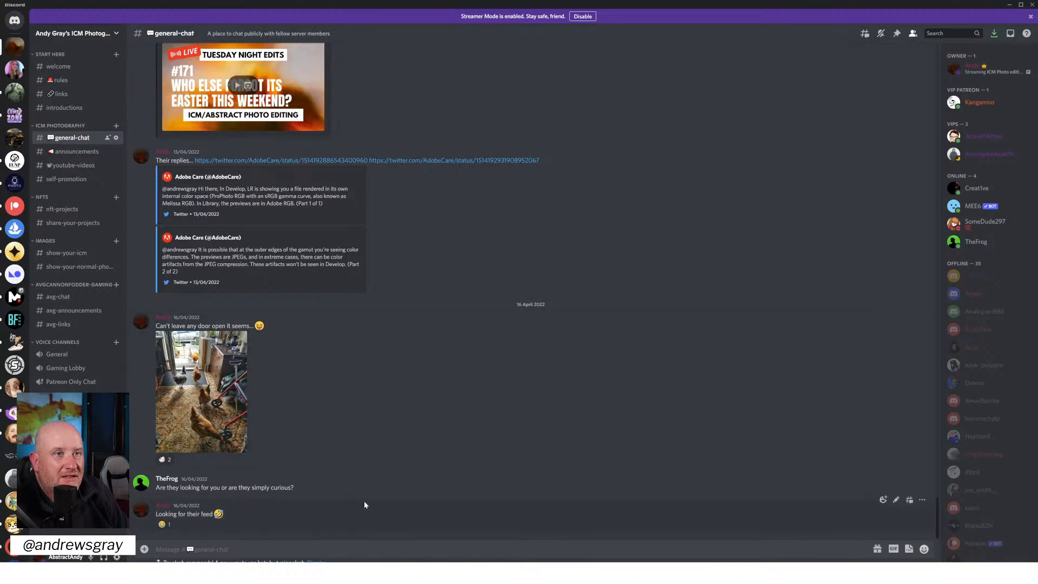
left_click(222, 397)
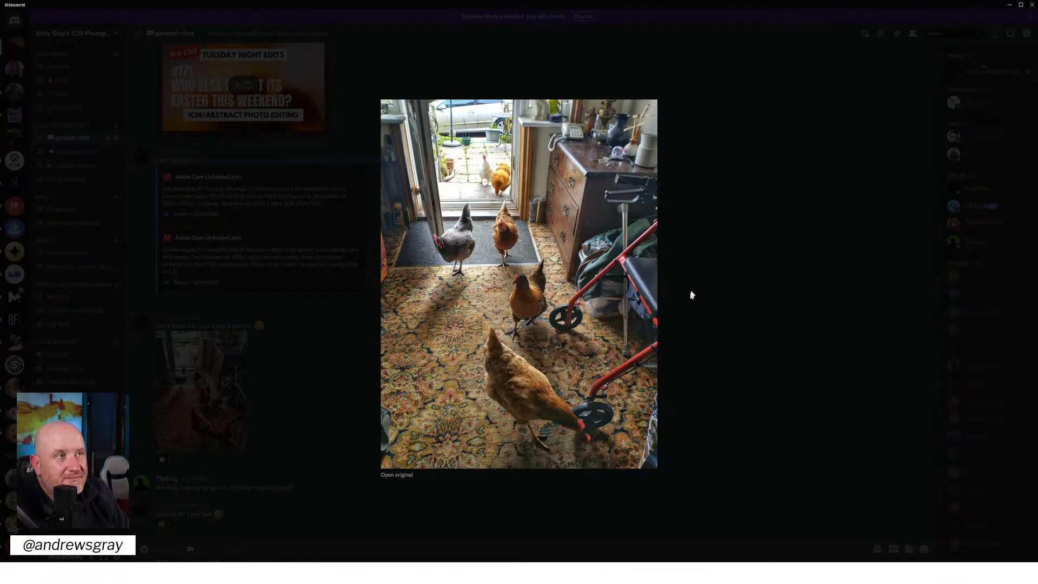
left_click(813, 226)
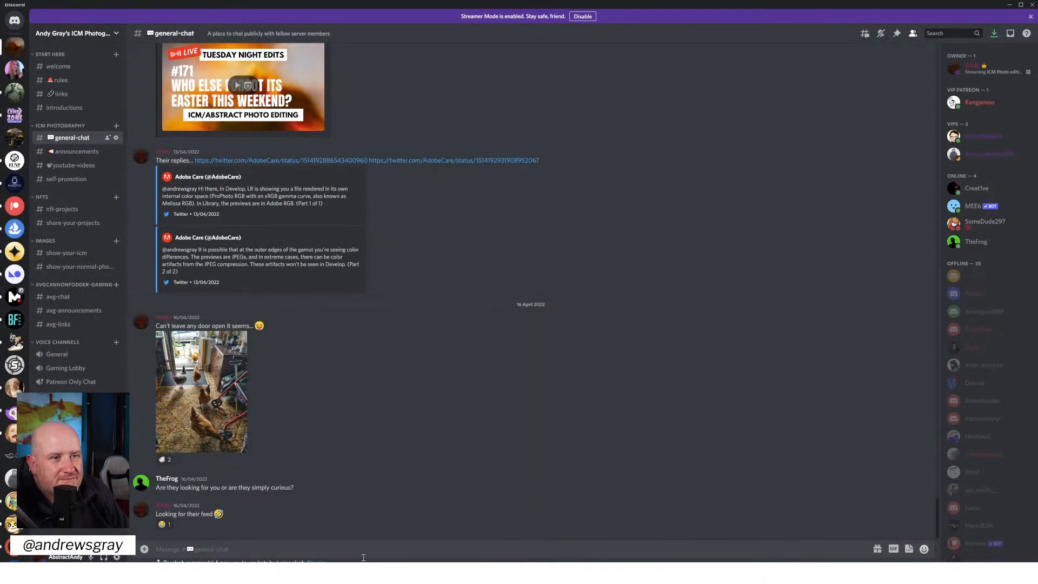
key("alt+Tab")
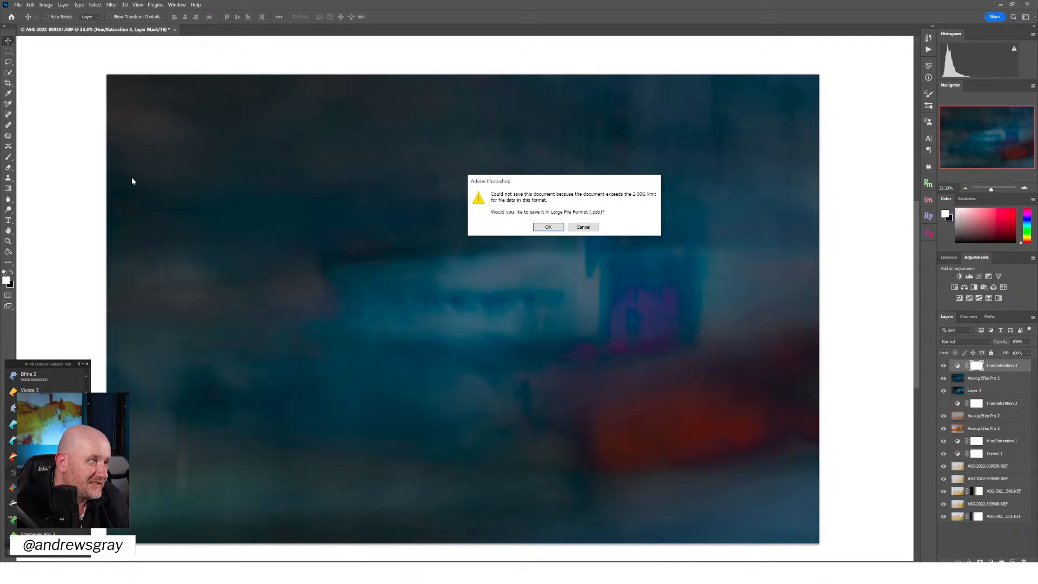
Agree to save in Large File Format and browse to the Photos\2022\March folder on the STORAGE (D:) drive
left_click(540, 227)
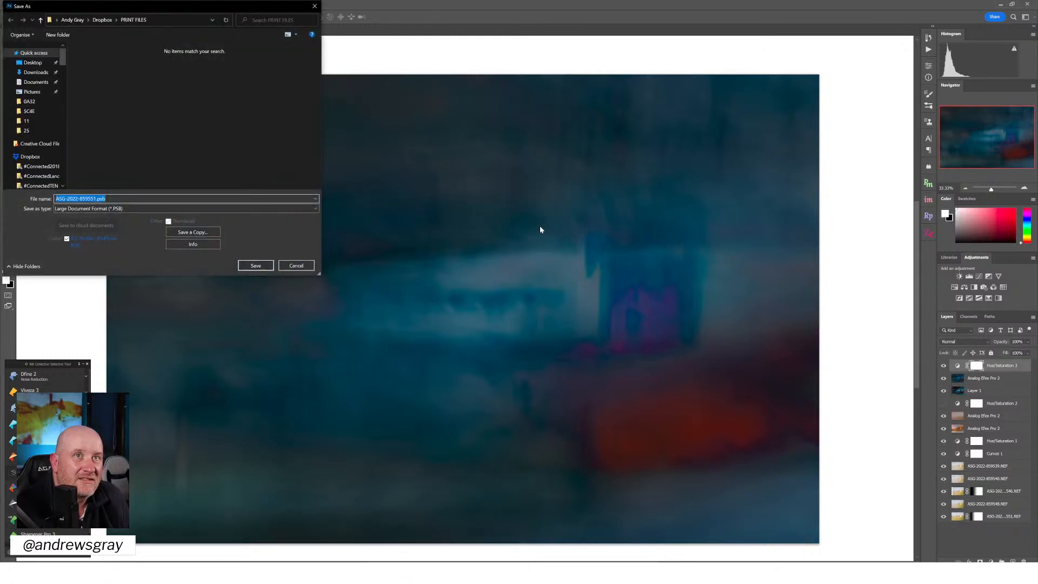
left_click_drag(64, 53, 80, 170)
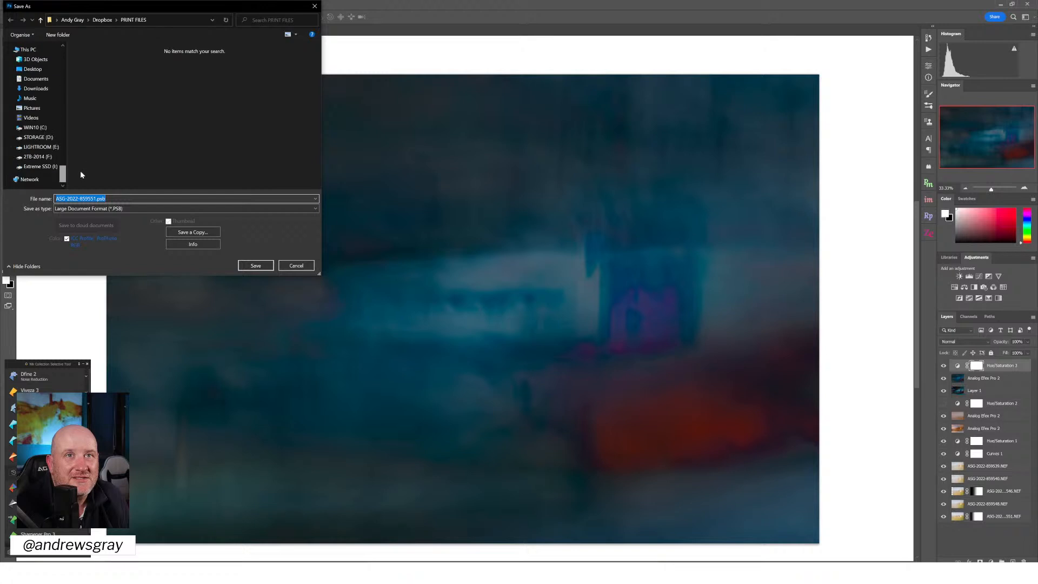
left_click(43, 137)
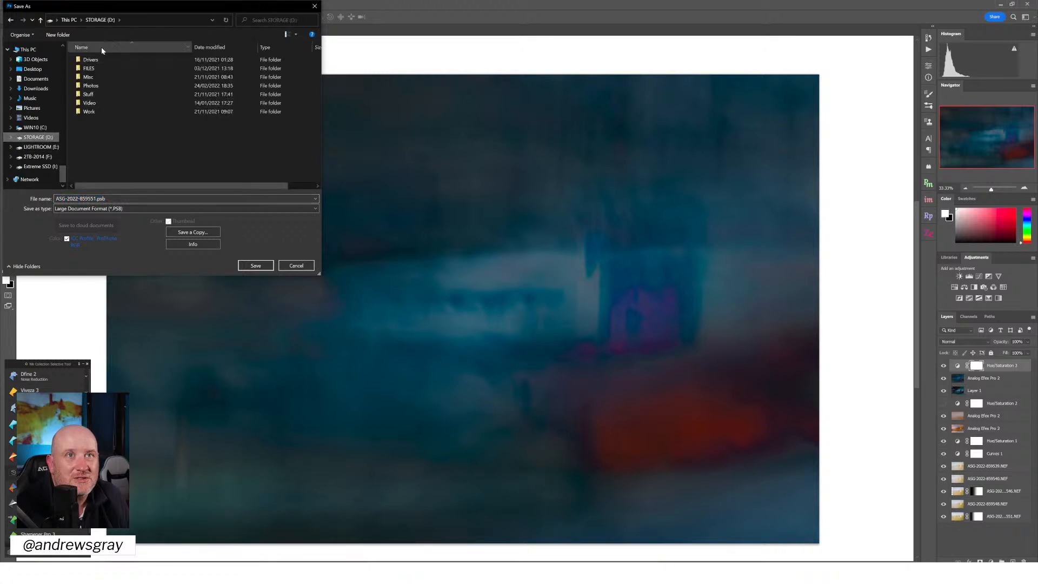
double_click(91, 85)
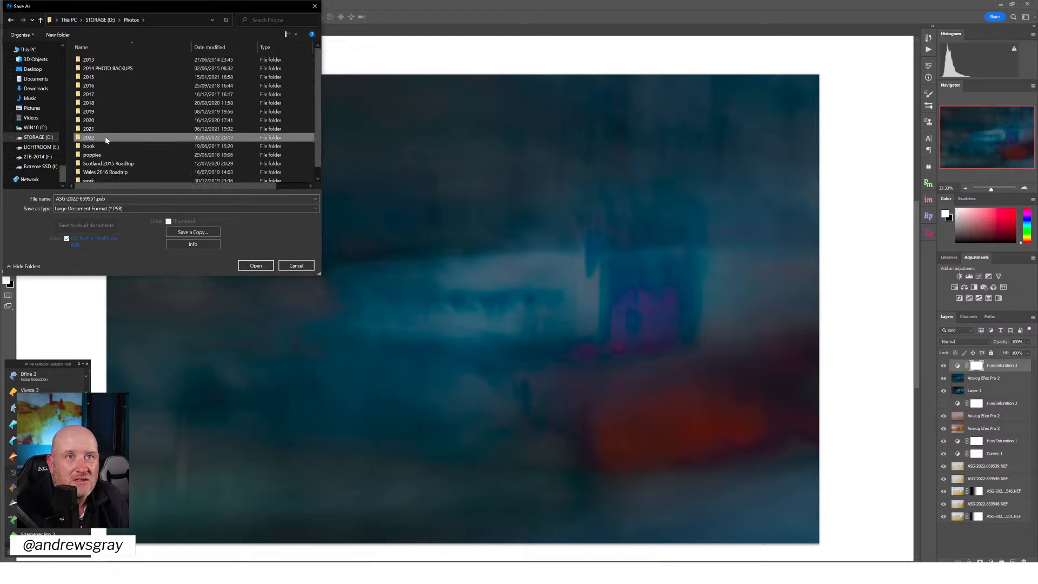
double_click(105, 136)
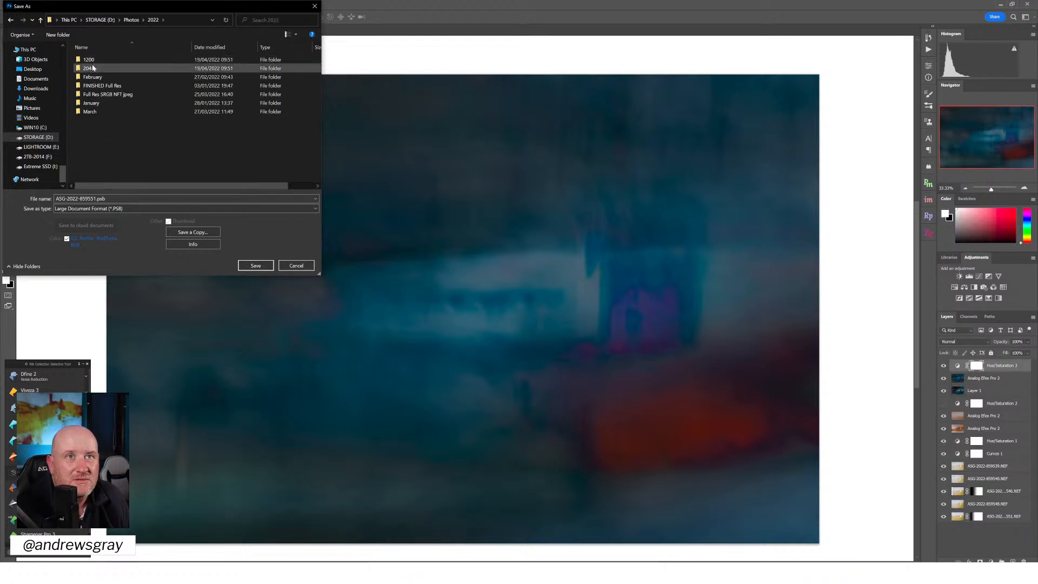
double_click(93, 111)
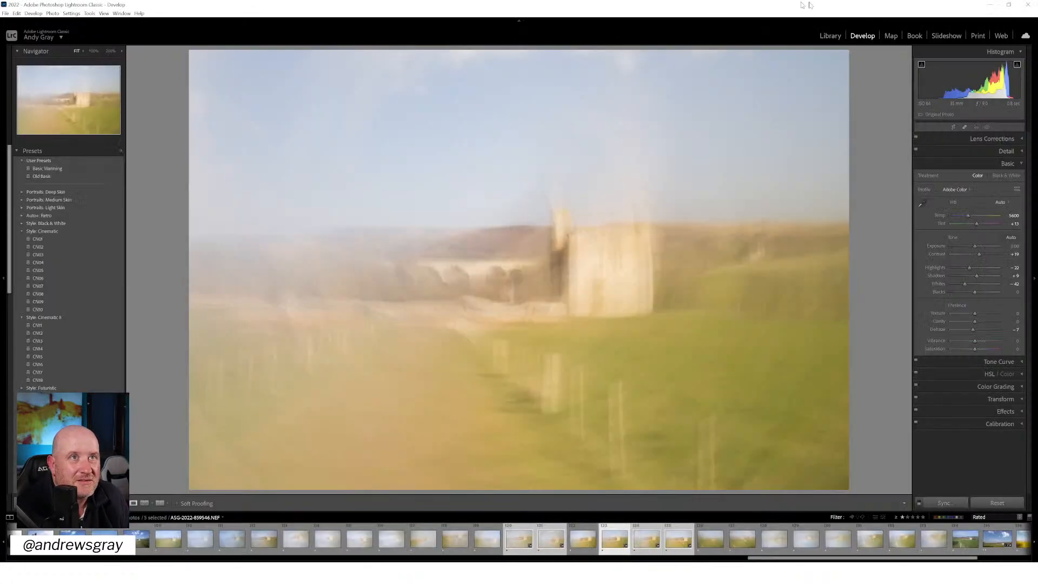
Check the Lightroom library, return to Photoshop, and save ASG-2022-859551.psb in March's 25 folder with Maximize Compatibility enabled
left_click(828, 36)
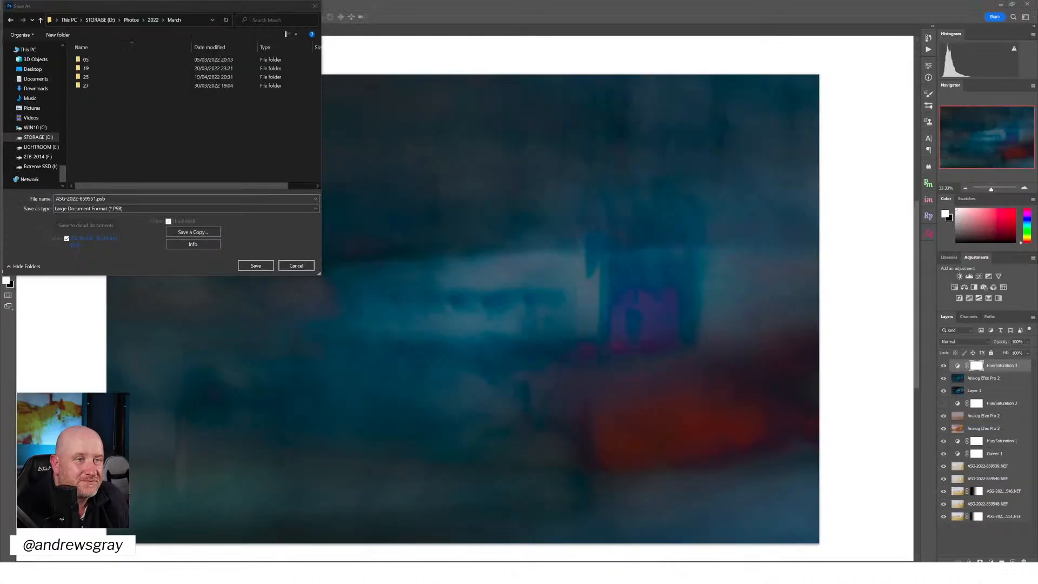
double_click(86, 77)
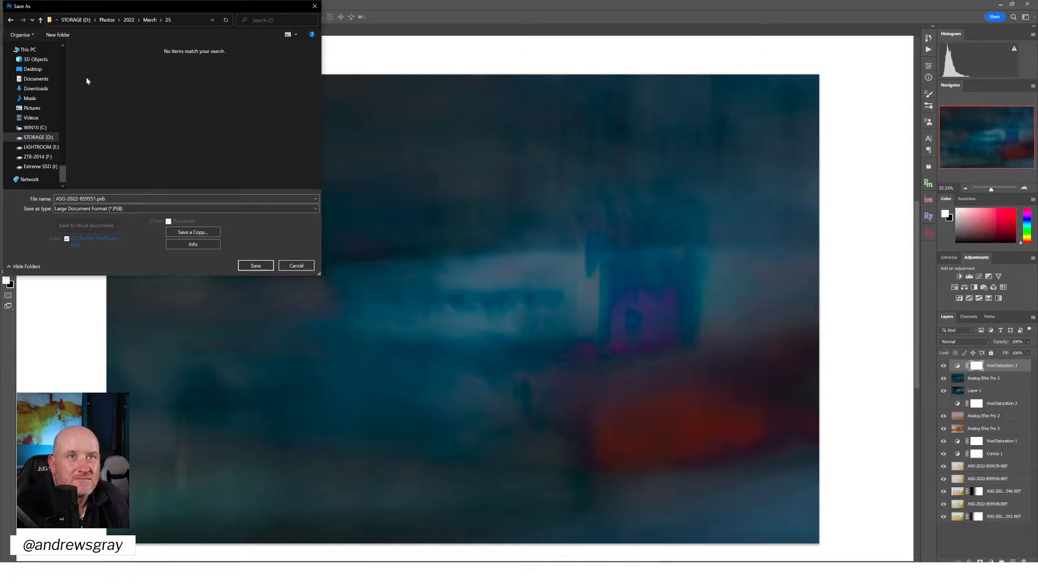
left_click(254, 266)
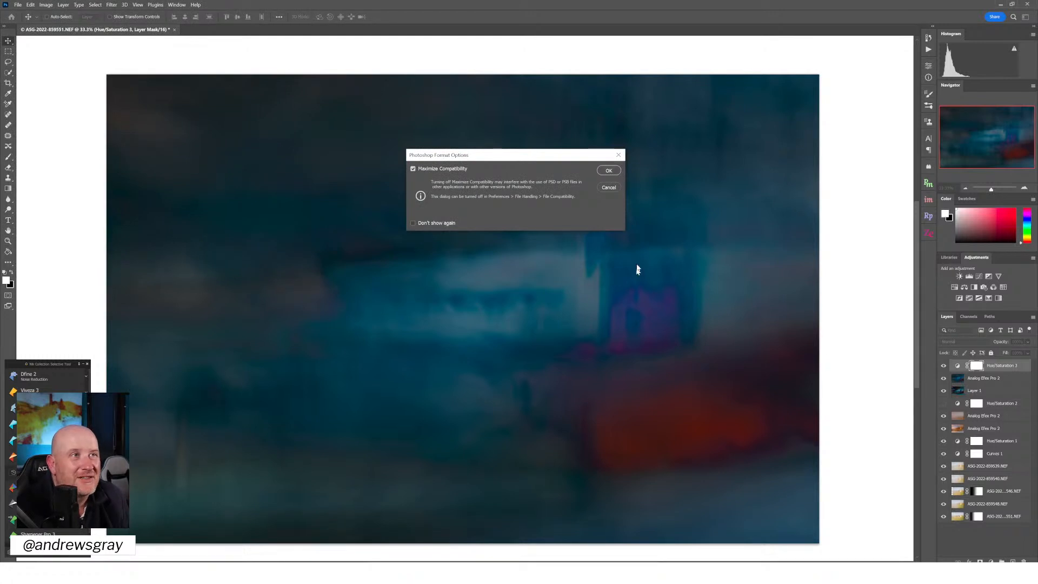
left_click(610, 171)
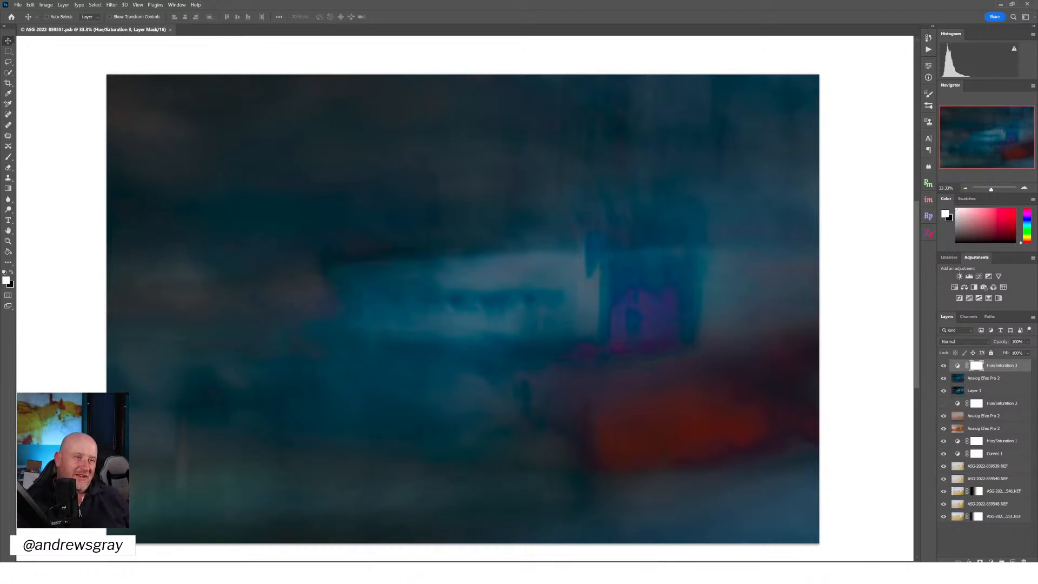
Switch to Discord, enlarge the chicken photo in general-chat, and close the Discord window to return to Photoshop
key("alt+Tab")
left_click(211, 399)
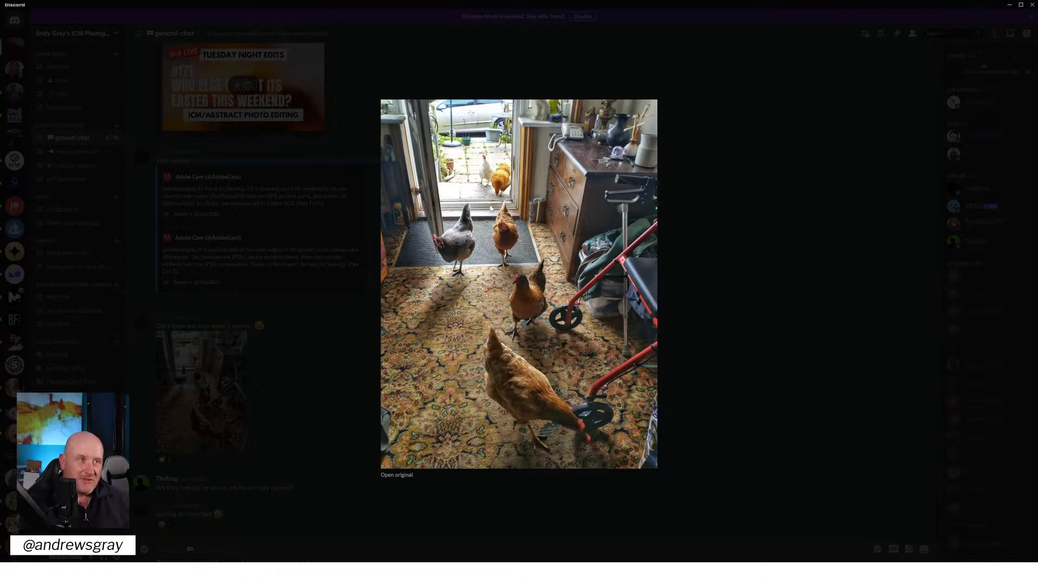
left_click(687, 360)
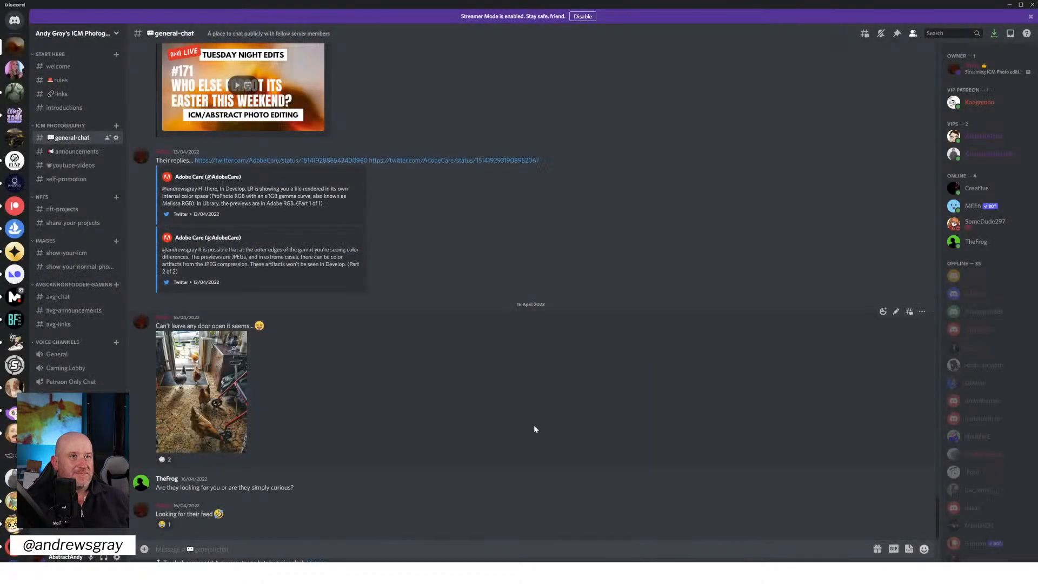
left_click(1030, 7)
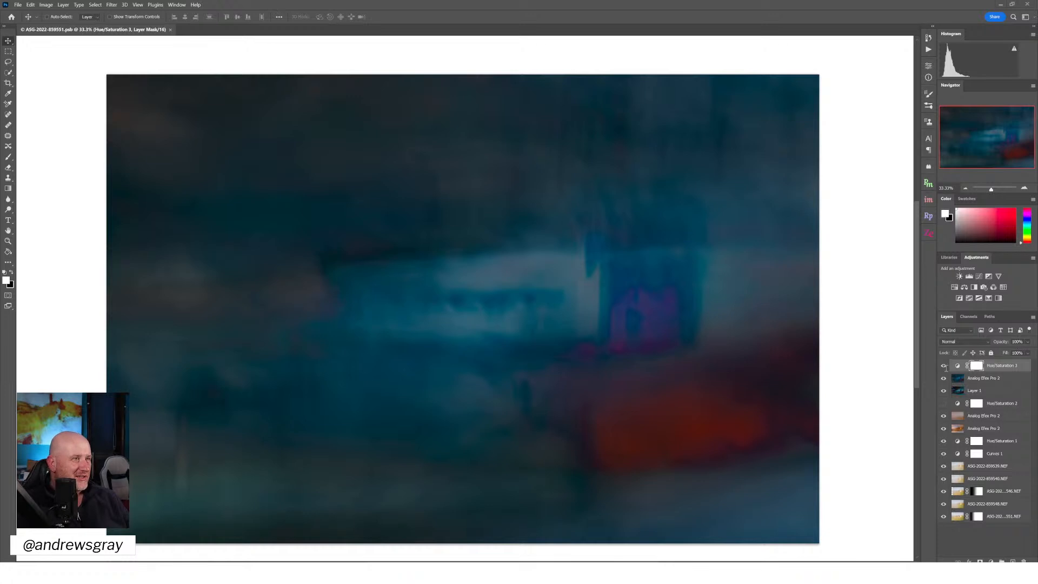
Hide every layer above the muted upper copy of the two adjacent Analog Efex Pro 2 layers, and select that copy
left_click_drag(944, 366, 943, 418)
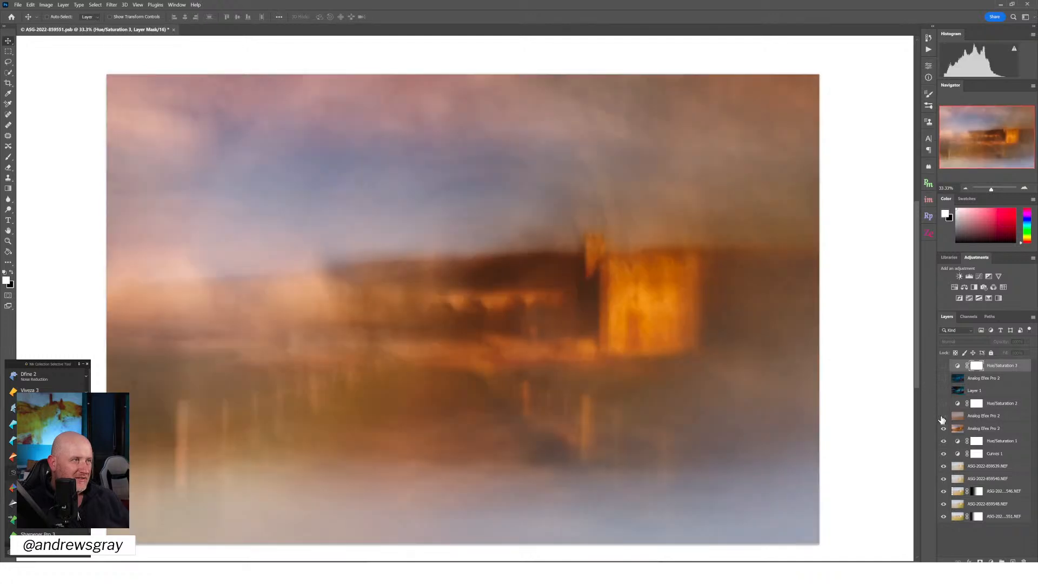
left_click(943, 416)
left_click(980, 420)
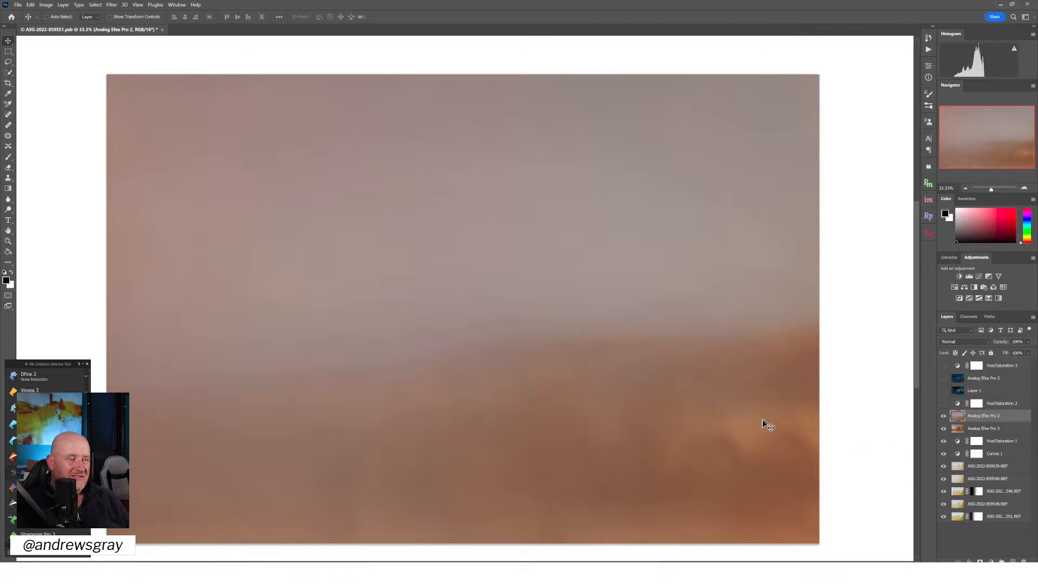
left_click(966, 189)
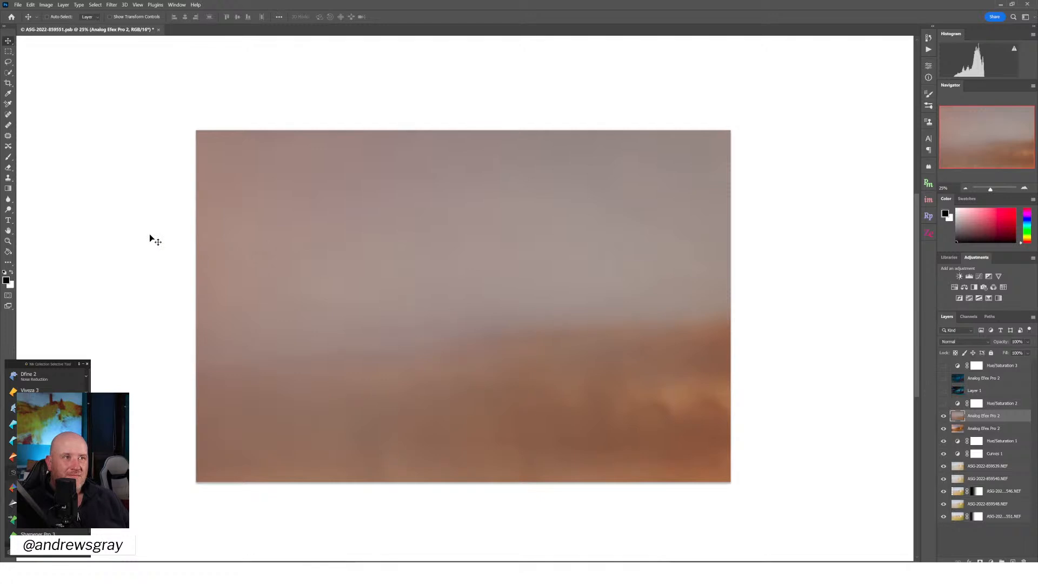
left_click(30, 5)
mouse_move(73, 180)
left_click(227, 63)
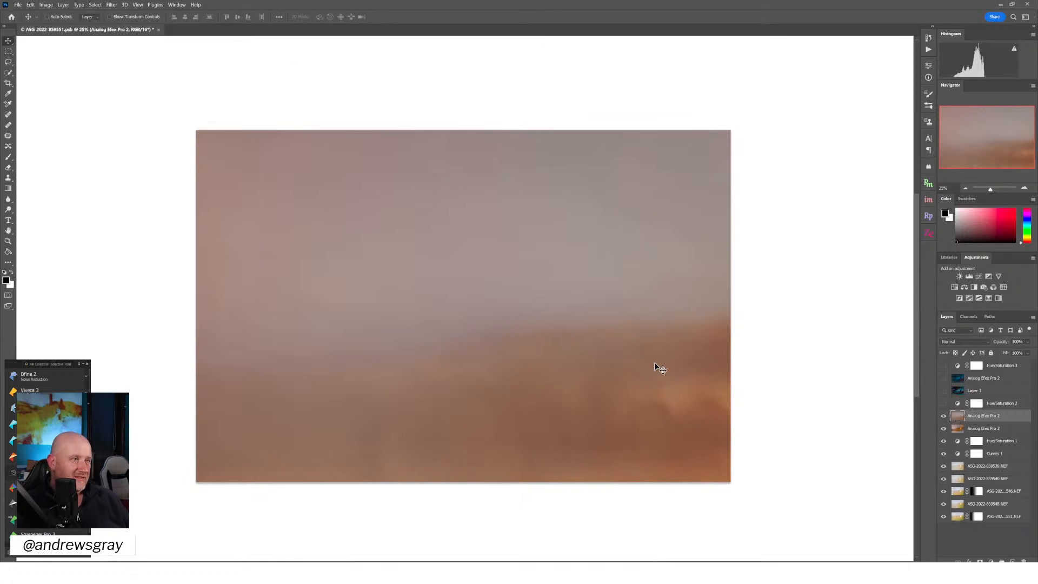
Reposition the oversized Analog Efex Pro 2 layer, and use Free Transform to scale it to about 43.5% and rotate it about 1.03°
left_click_drag(641, 355, 441, 283)
left_click(966, 189)
left_click(966, 189)
left_click(966, 188)
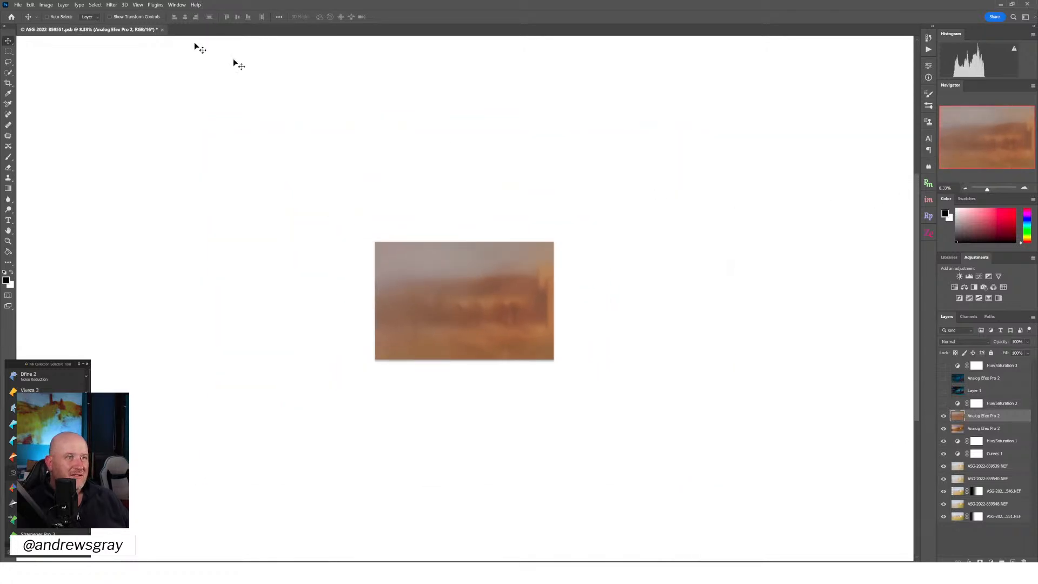
left_click(31, 5)
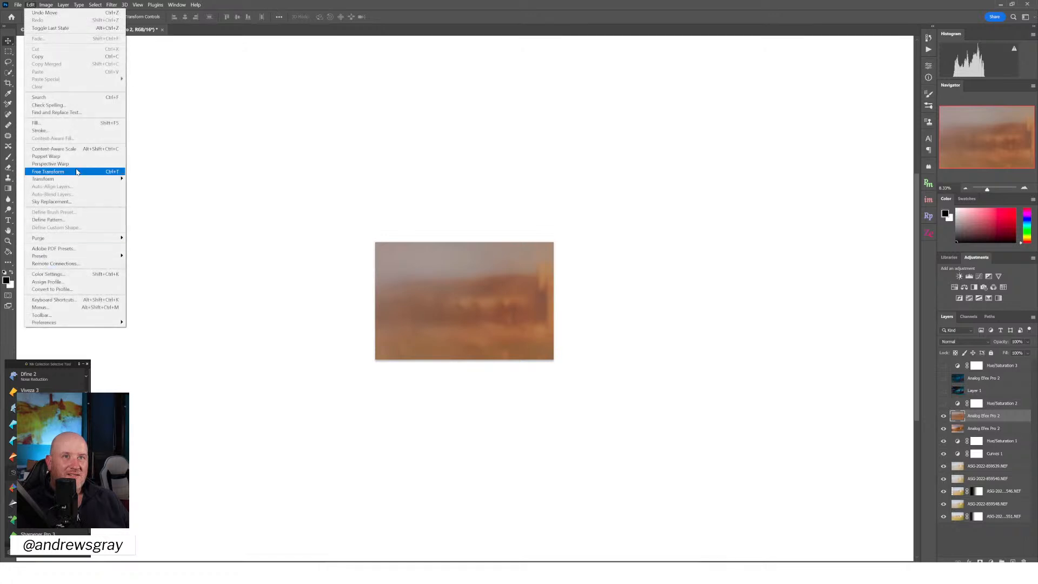
left_click(65, 172)
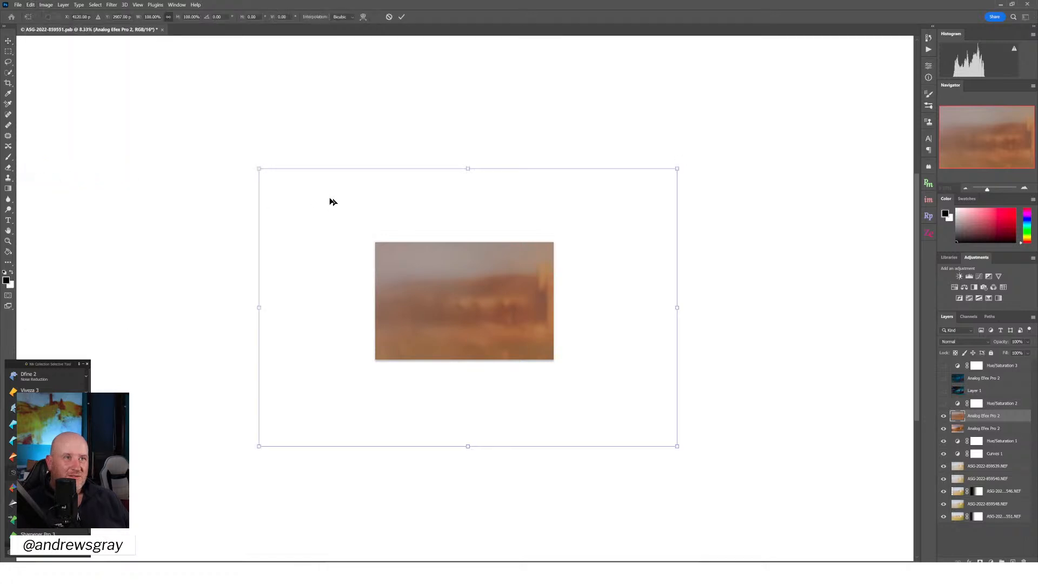
left_click_drag(259, 170, 374, 244)
left_click_drag(709, 236, 714, 241)
left_click_drag(677, 449, 581, 322)
left_click_drag(476, 276, 478, 301)
key("ctrl+z")
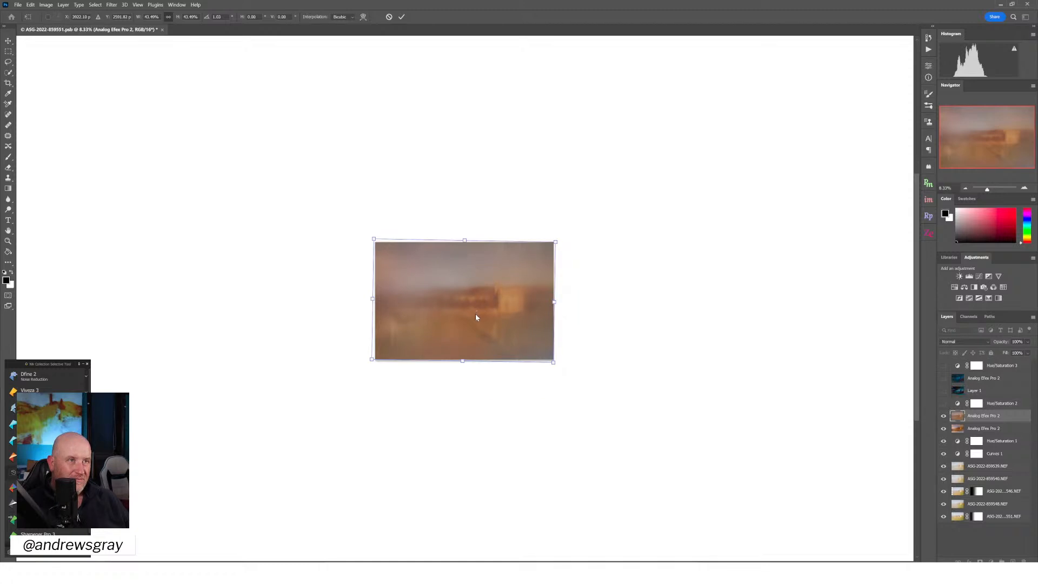
Enlarge the layer slightly to about 43.8% so it fully covers the canvas, and apply the transform
left_click(1024, 189)
left_click(1024, 189)
left_click(1023, 189)
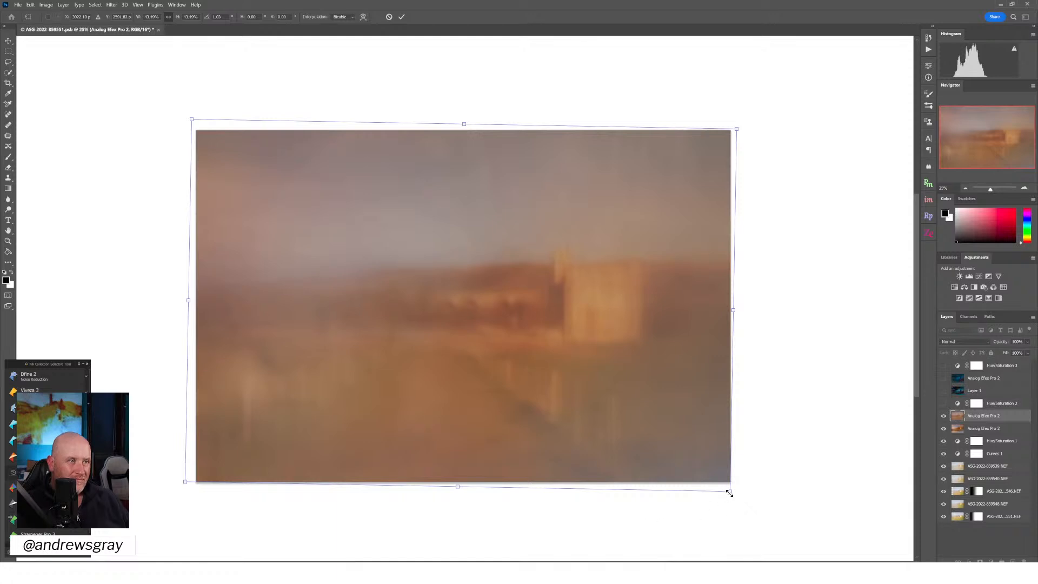
left_click_drag(729, 492, 733, 494)
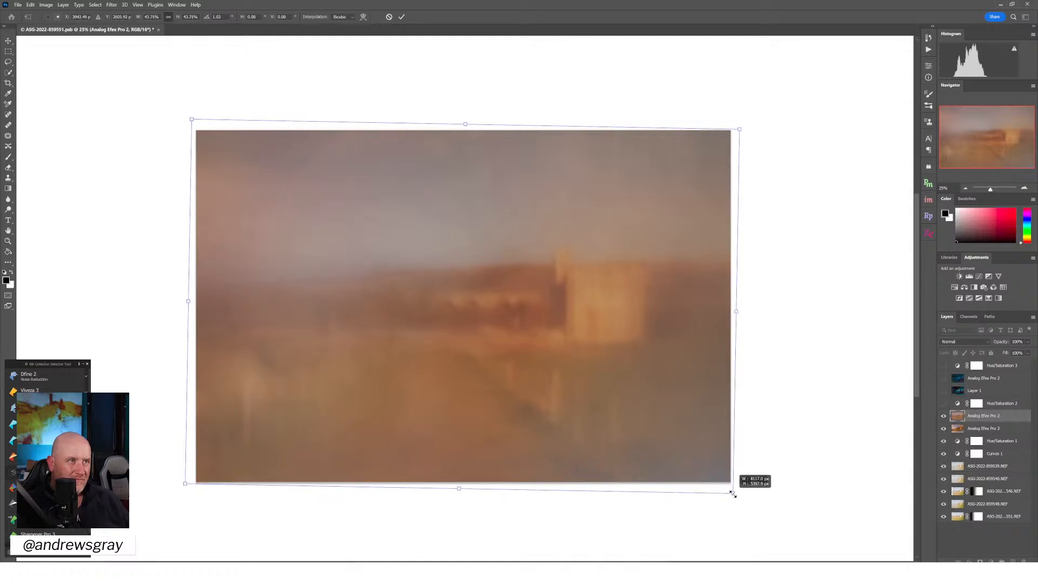
left_click(402, 17)
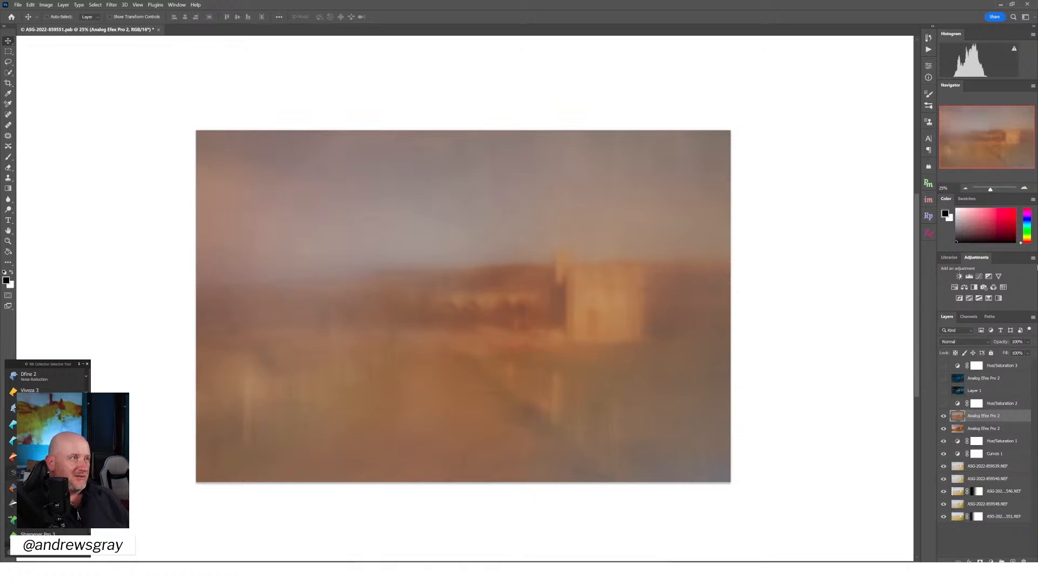
left_click(1032, 317)
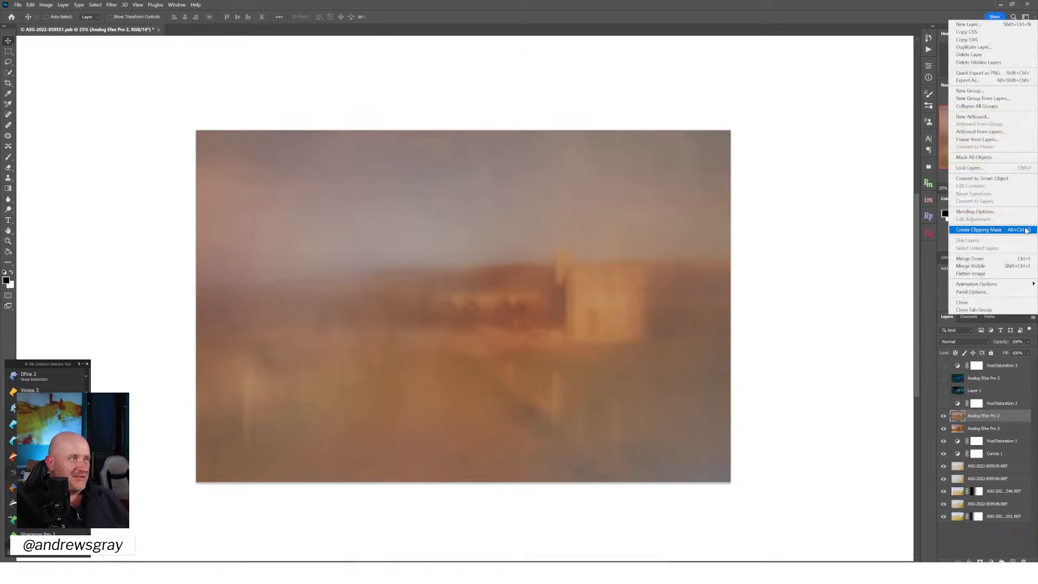
left_click(973, 273)
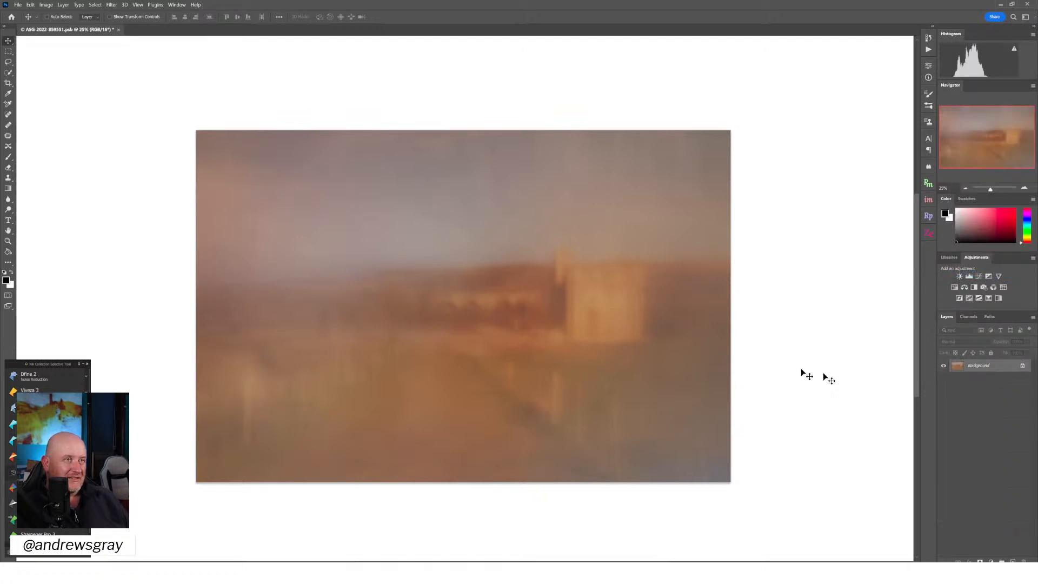
left_click(17, 5)
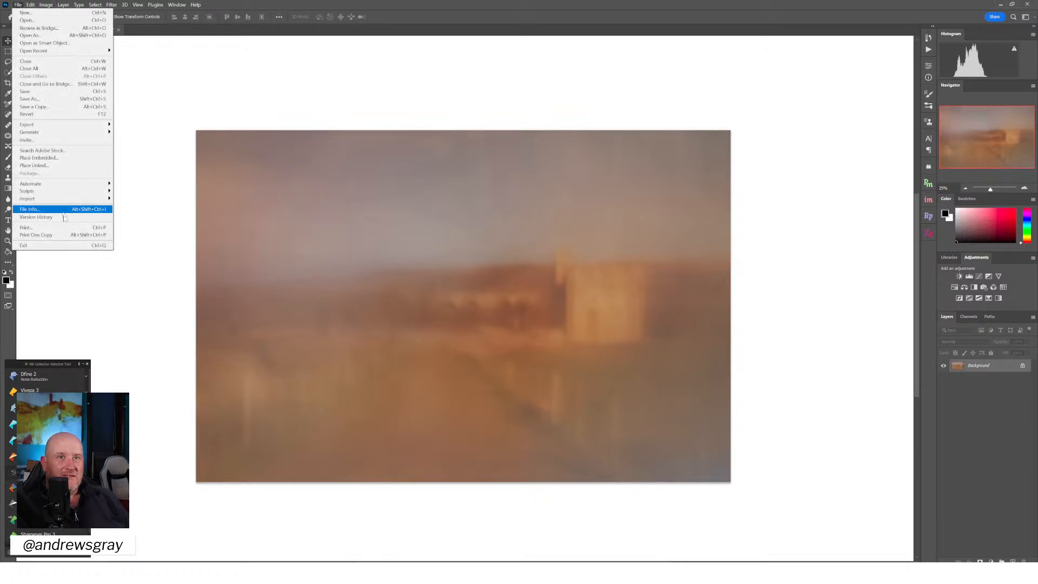
left_click(83, 99)
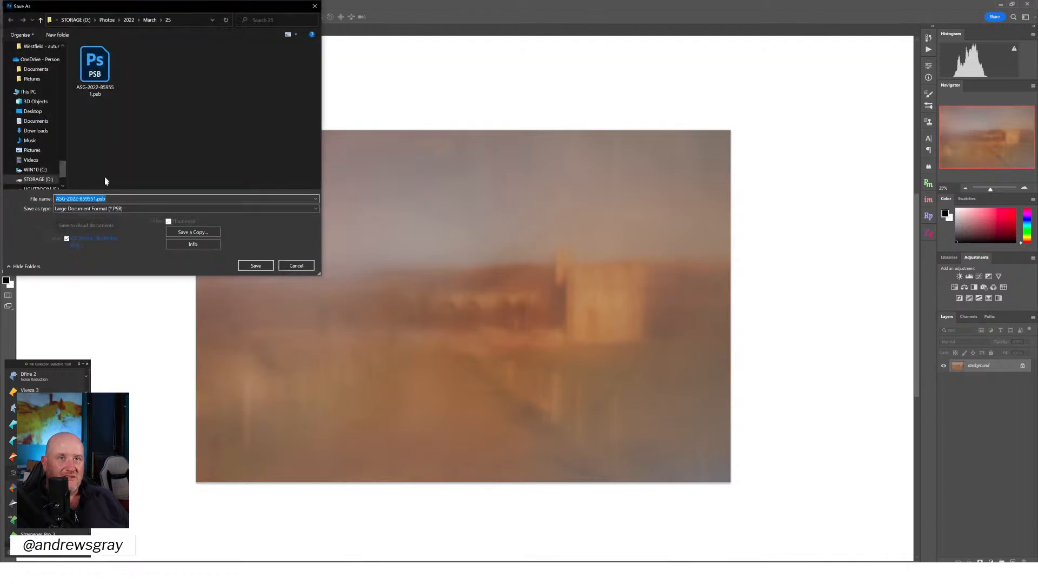
left_click(105, 210)
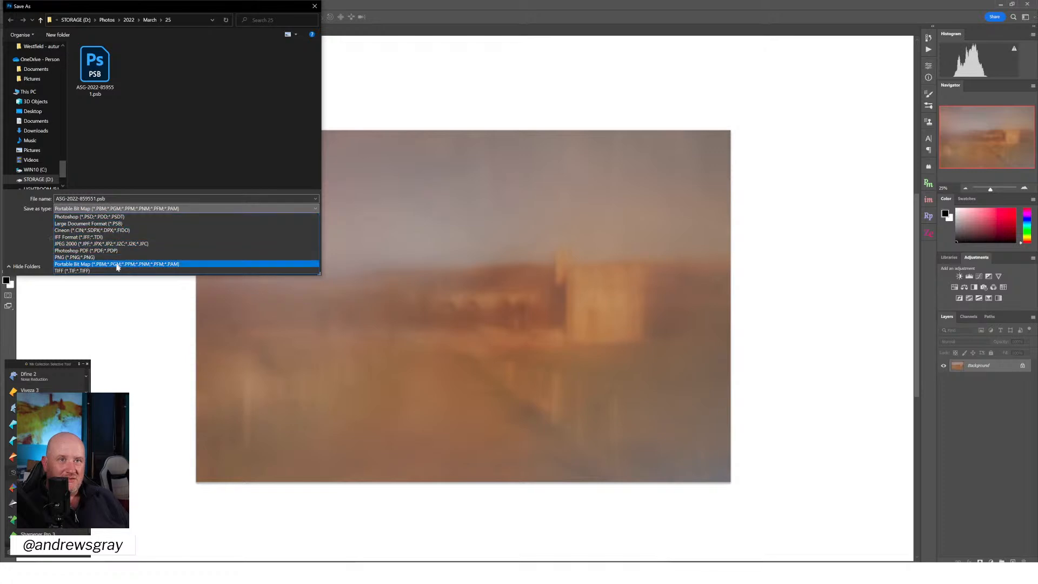
left_click(119, 217)
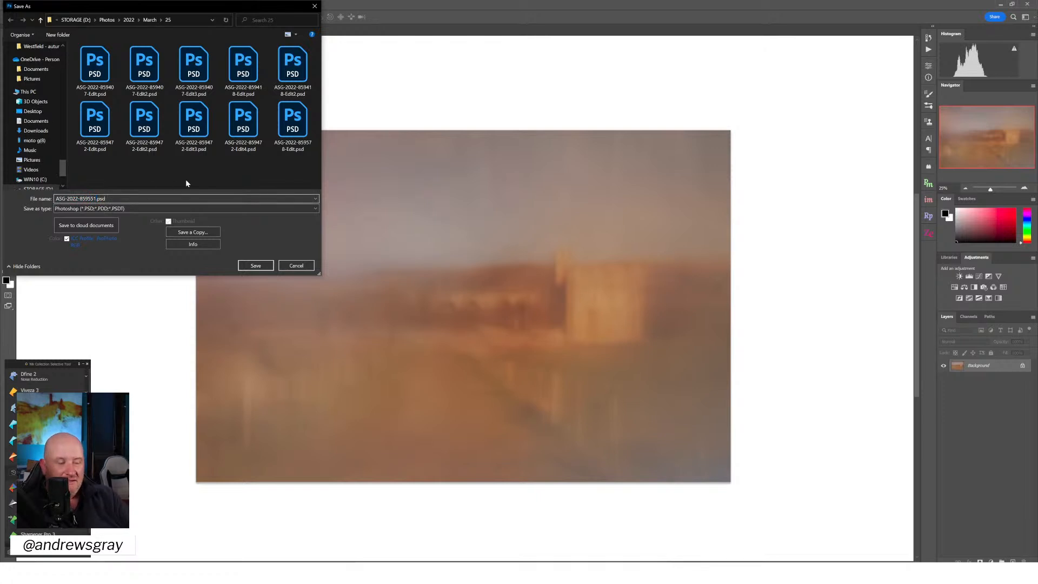
type("-edit")
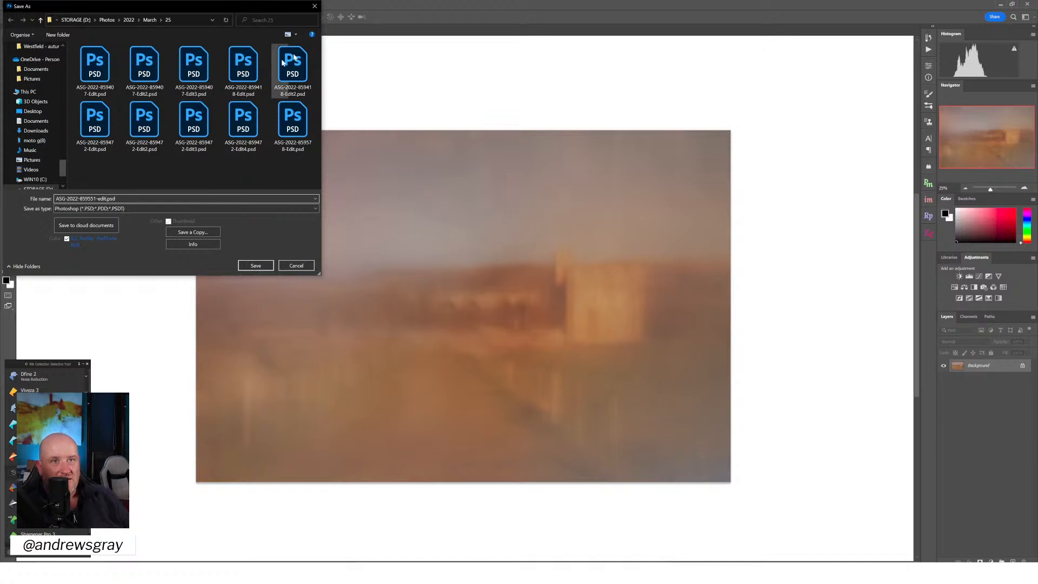
left_click(256, 266)
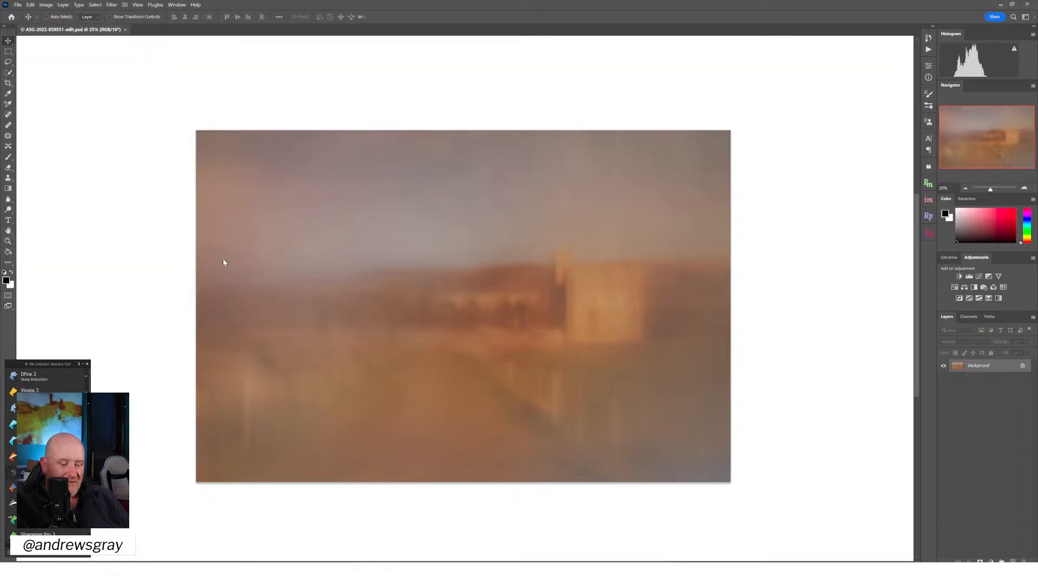
With the layers restored, hide the muted Analog Efex Pro 2 layer, select the vivid orange one beneath it, and flatten the image
left_click(944, 416)
left_click(1003, 431)
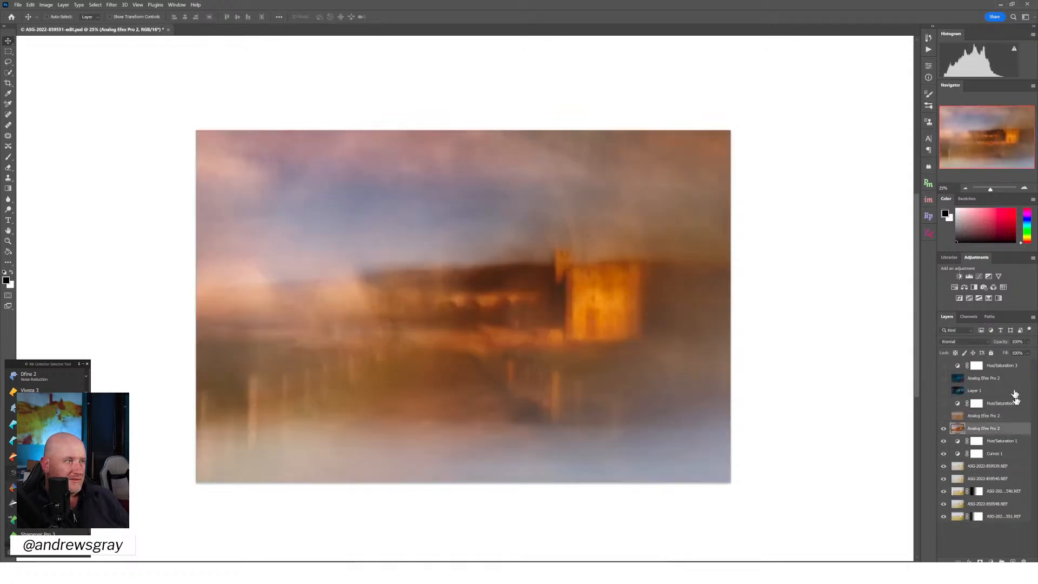
left_click(1033, 318)
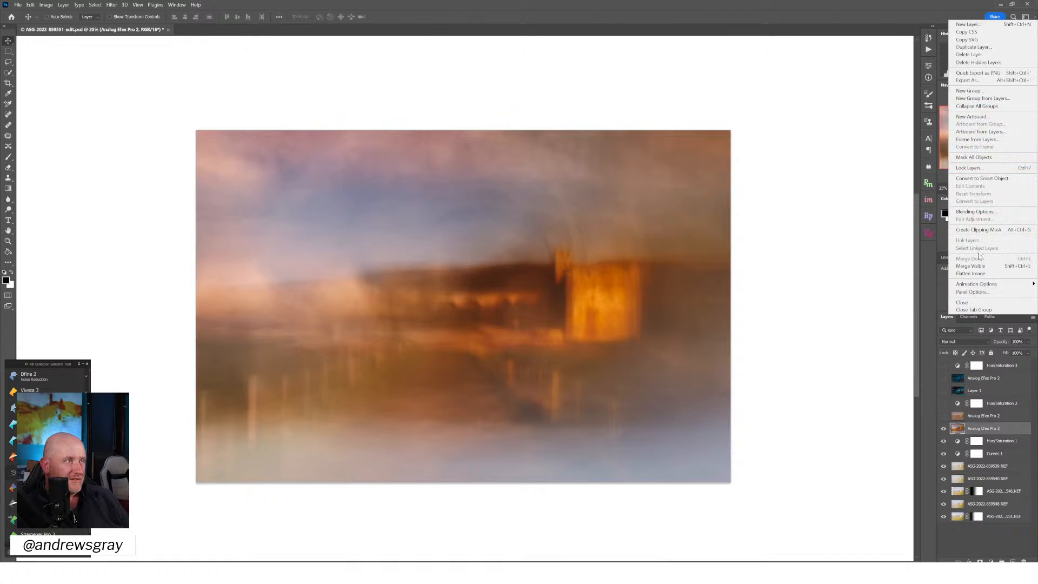
left_click(975, 274)
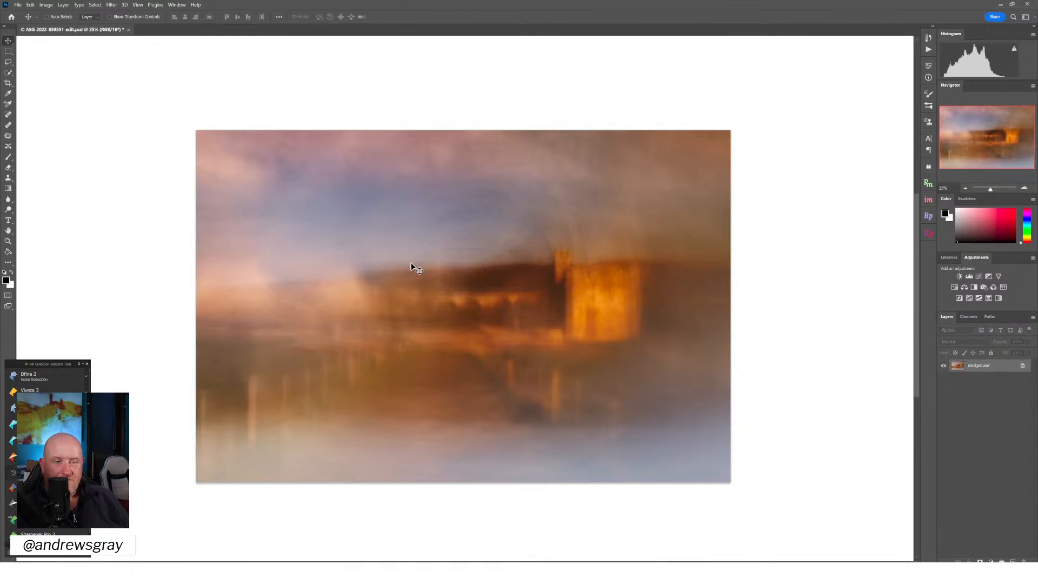
left_click(18, 5)
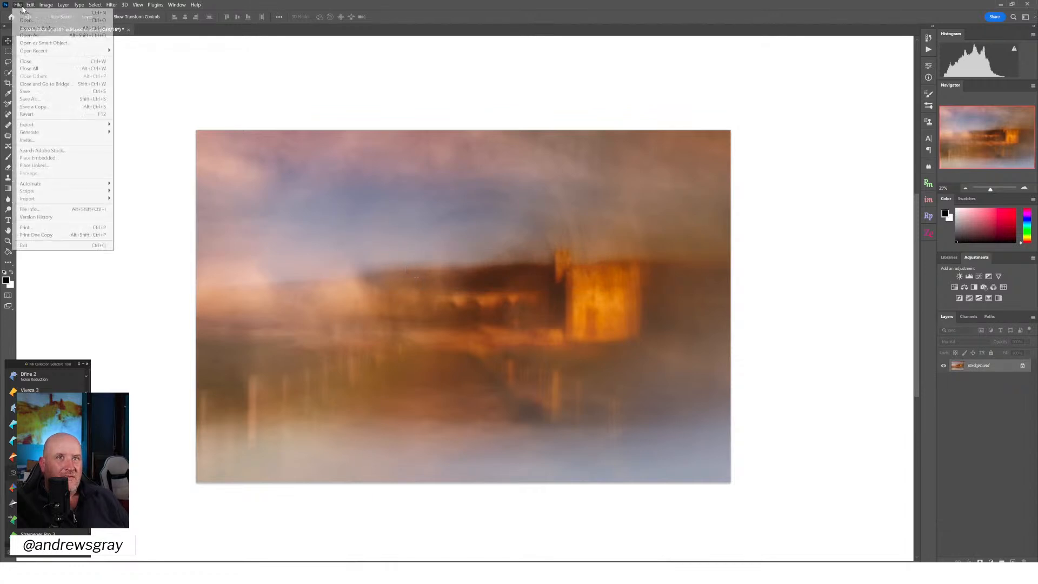
left_click(33, 99)
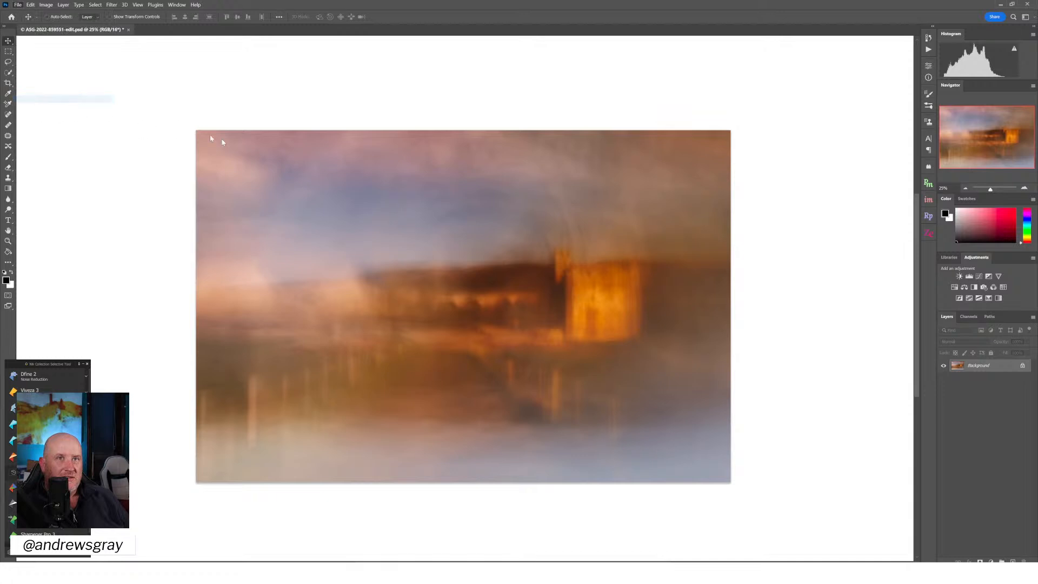
left_click(107, 198)
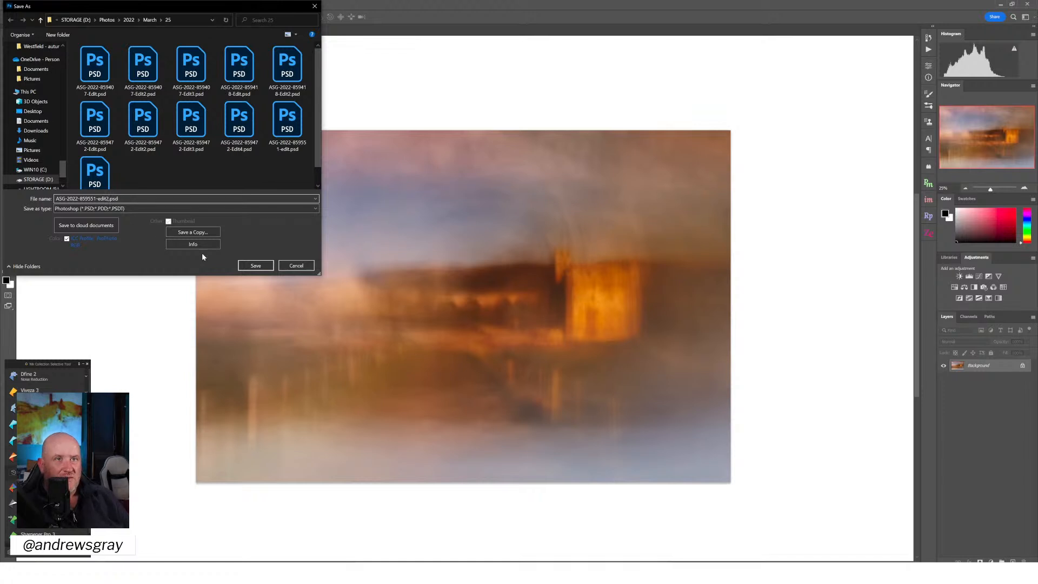
left_click(254, 265)
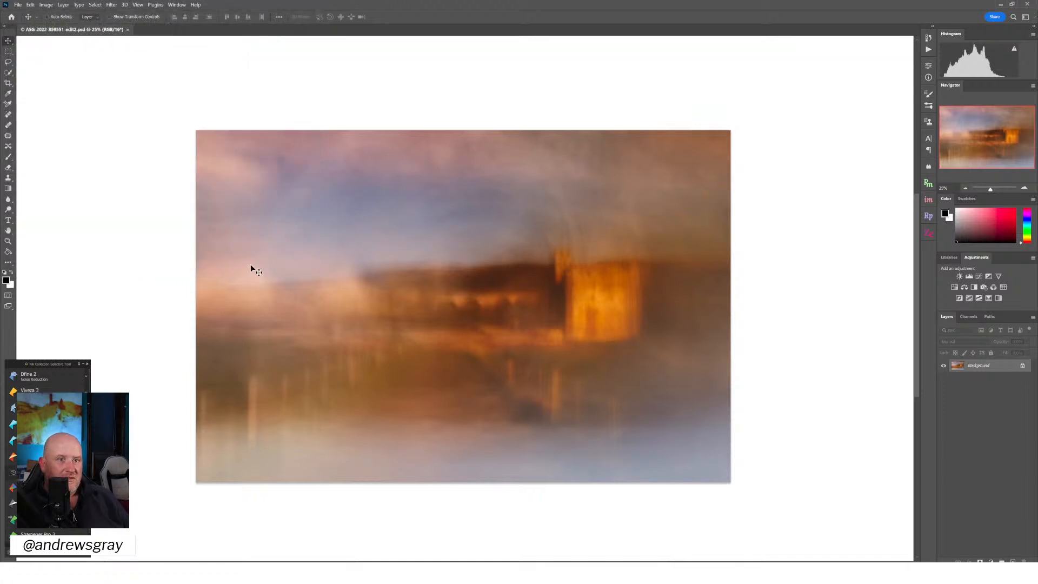
Switch to Lightroom Classic and rate the vivid orange edit2 PSD and the dark teal ASG-2022-859551.psb three stars
left_click(278, 573)
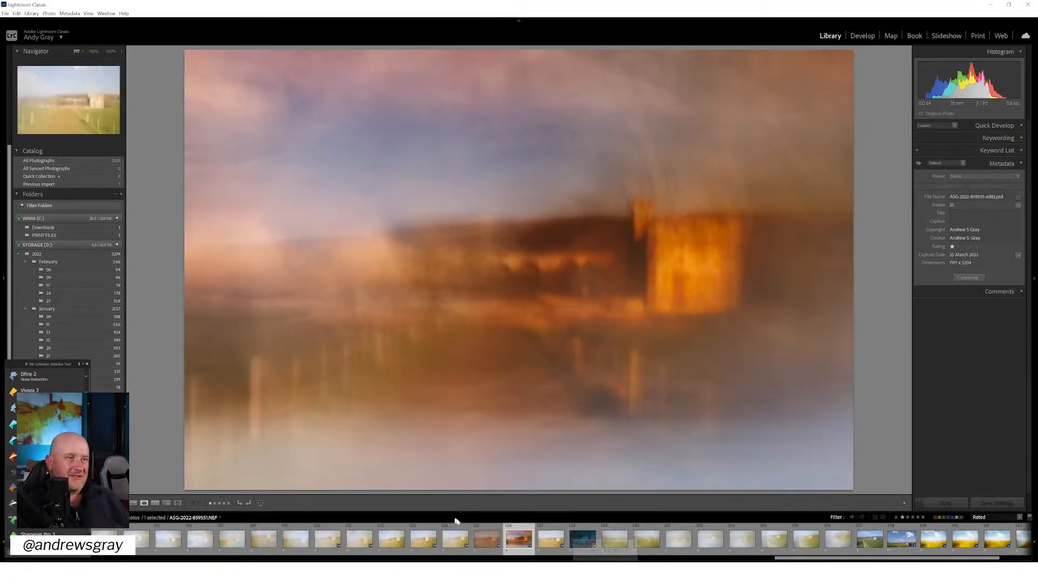
key("3")
left_click(491, 537)
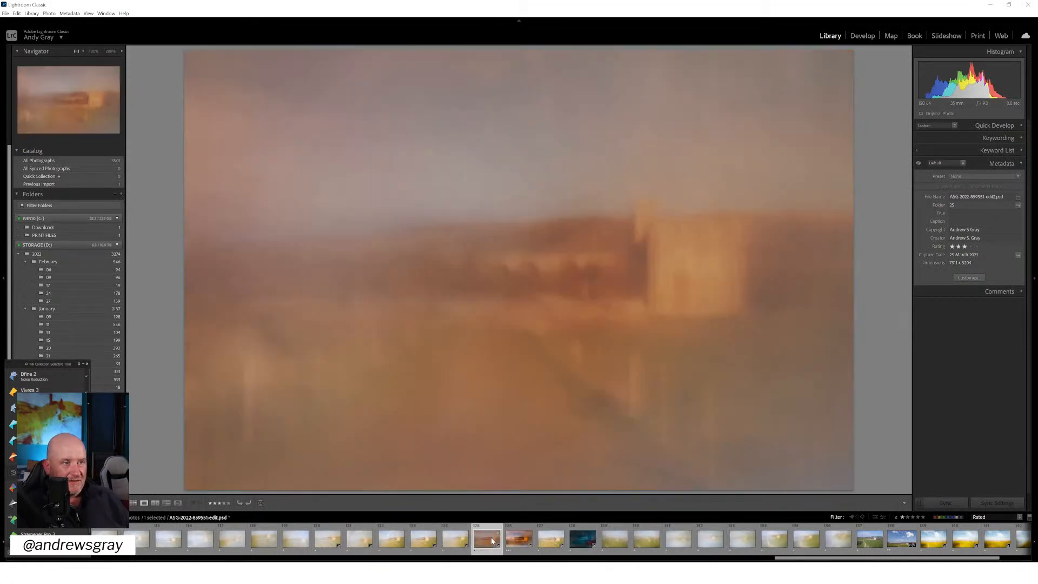
left_click(581, 539)
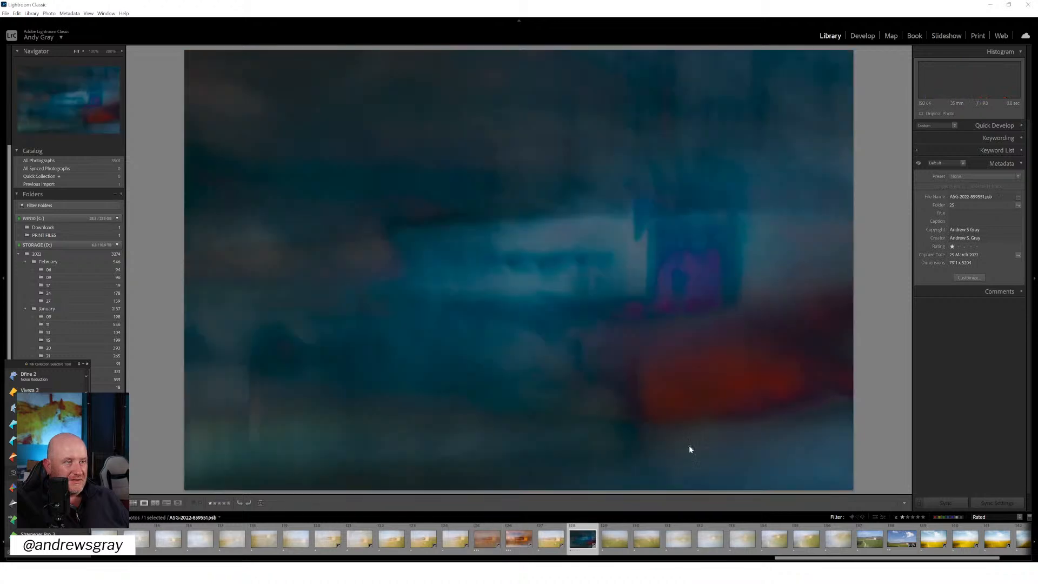
key("3")
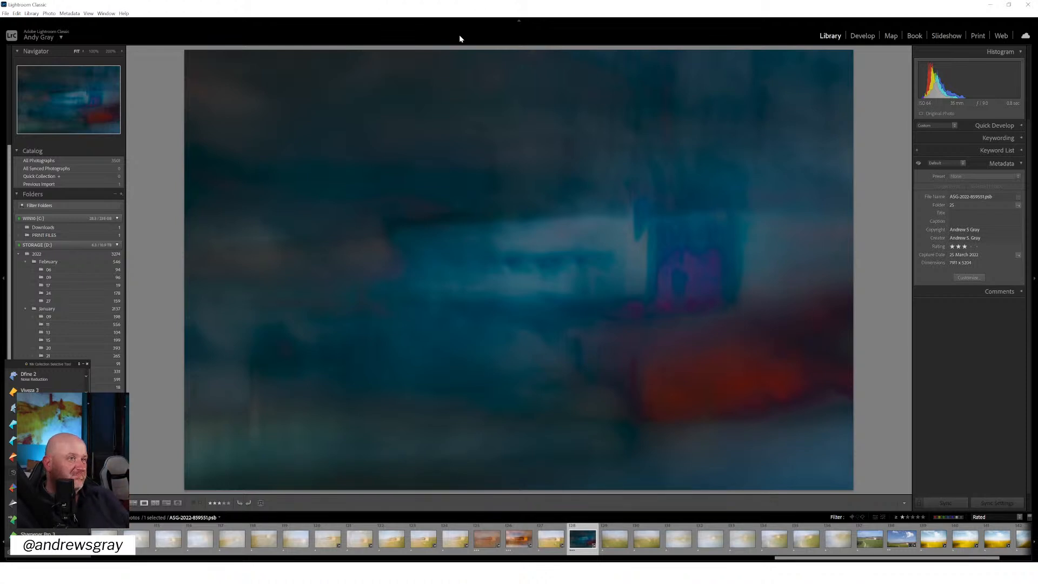
Create a virtual copy of the dark teal PSB image and open it for cropping in the Develop module
right_click(498, 237)
left_click(541, 398)
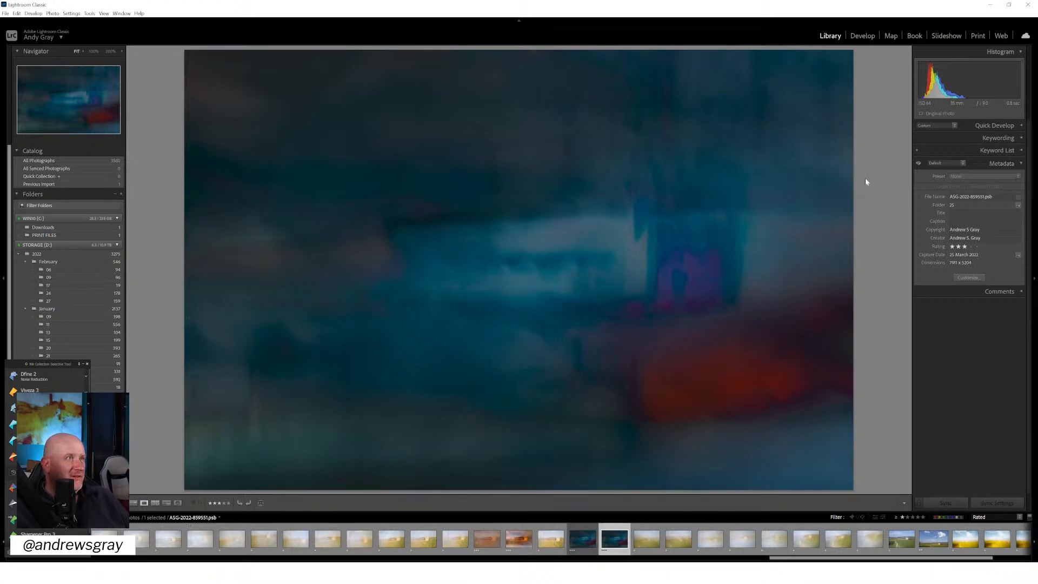
key("d")
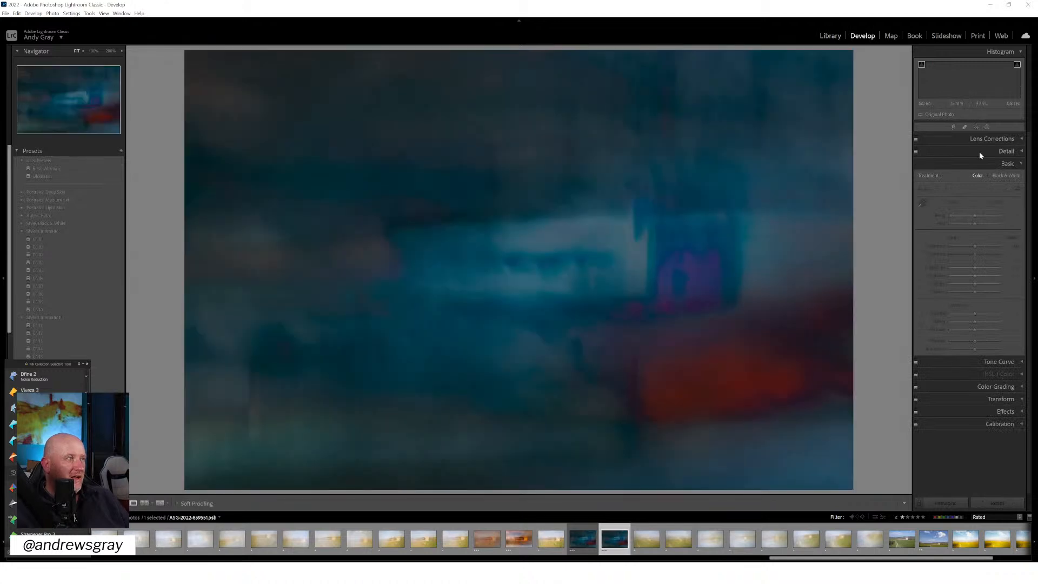
left_click(953, 128)
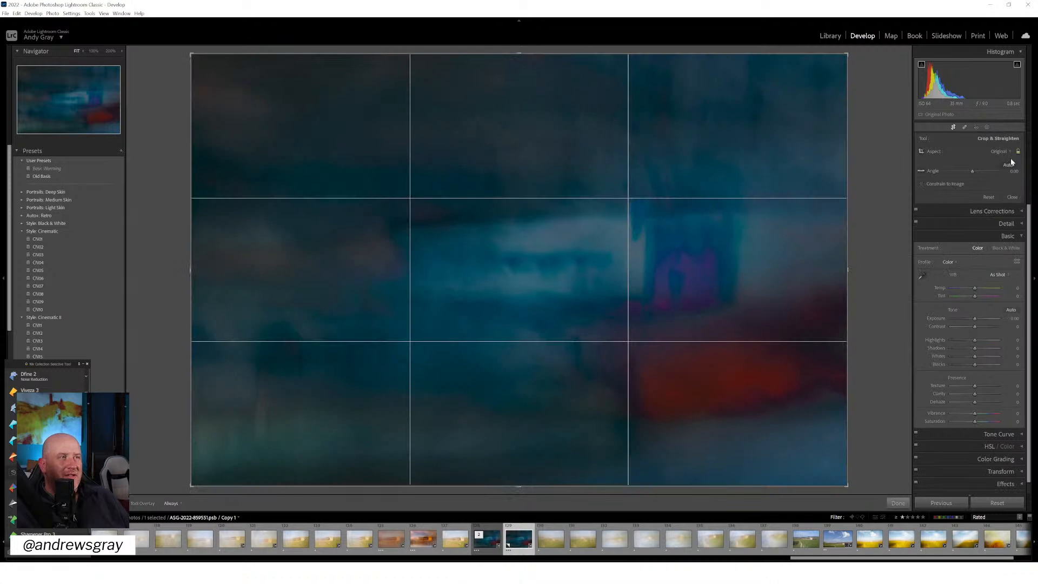
Try a 1 x 1 crop on the virtual copy, tightening and repositioning it around the purple tower and orange foreground
left_click(995, 152)
left_click(963, 187)
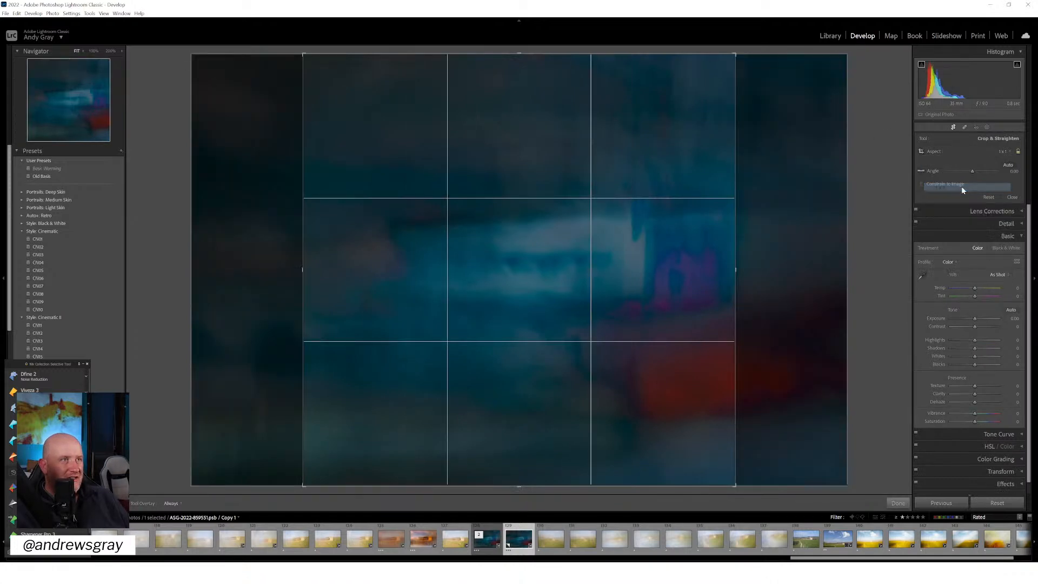
left_click_drag(619, 278, 519, 268)
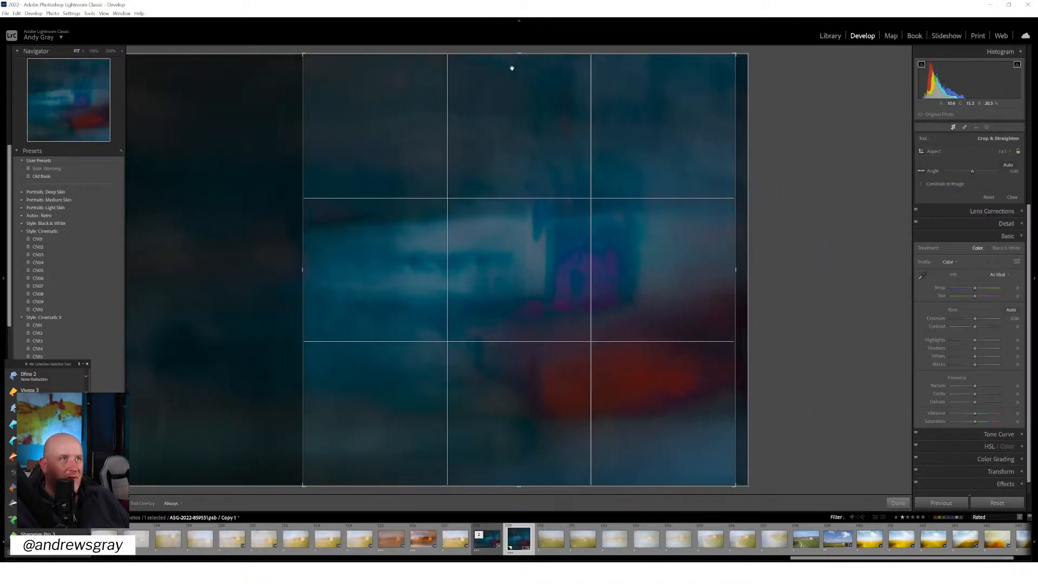
left_click_drag(518, 54, 512, 124)
left_click_drag(500, 170, 481, 158)
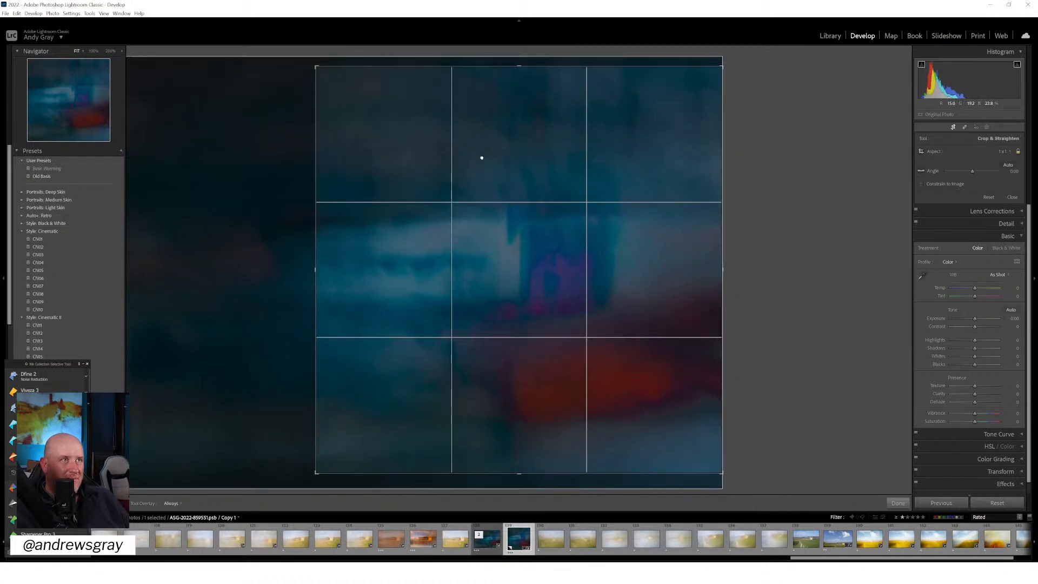
mouse_move(314, 271)
left_mouse_down()
mouse_move(281, 268)
mouse_move(312, 268)
left_mouse_up()
mouse_move(489, 243)
left_mouse_down()
mouse_move(494, 227)
mouse_move(491, 242)
left_mouse_up()
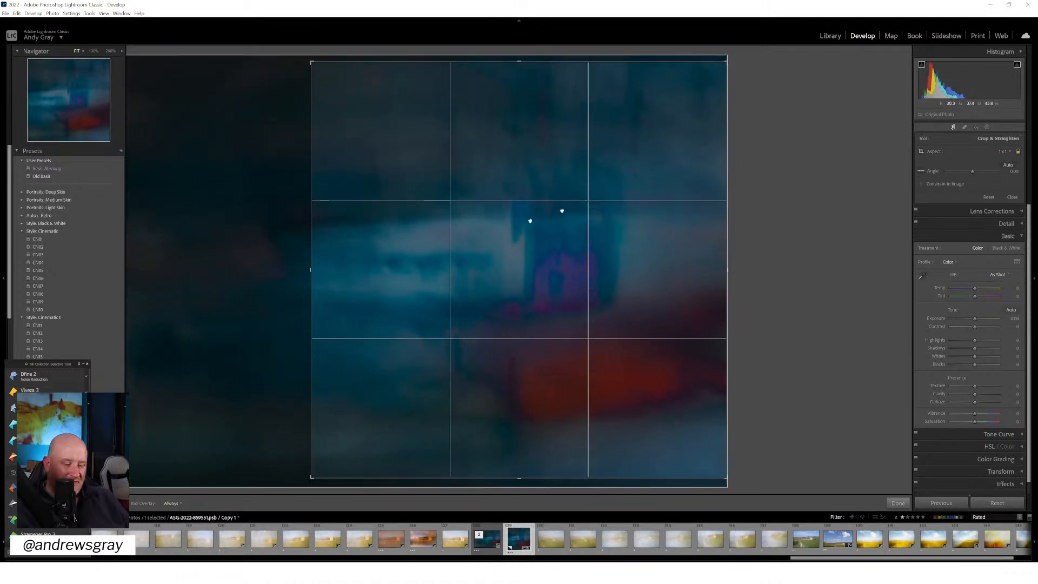
Crop the virtual copy to a landscape 4 x 5 / 8 x 10 ratio framing the tower and orange foreground, and apply it
left_click(1006, 152)
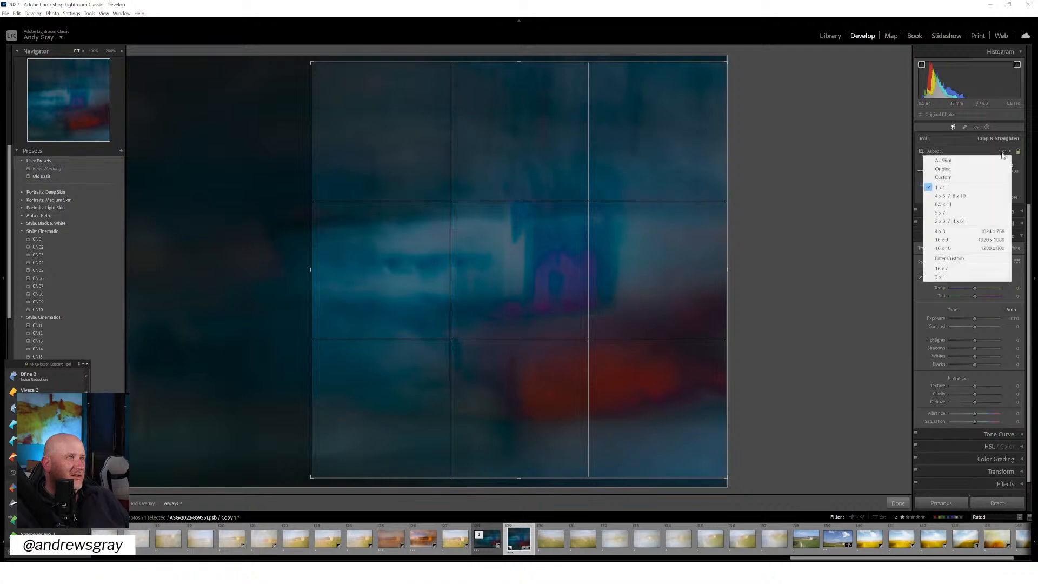
left_click(967, 196)
key("x")
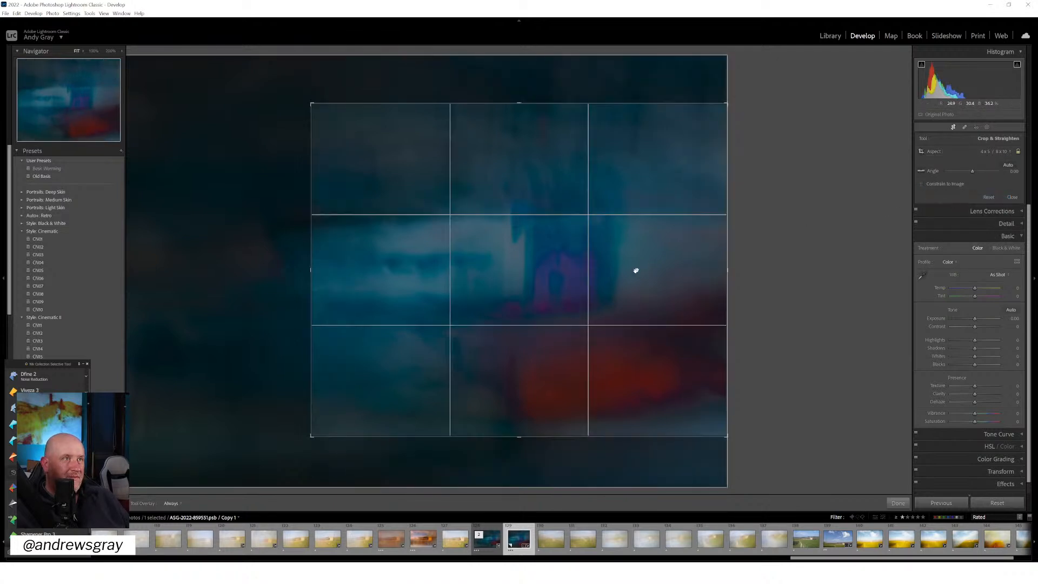
left_click_drag(597, 279, 555, 262)
left_click_drag(311, 102, 273, 49)
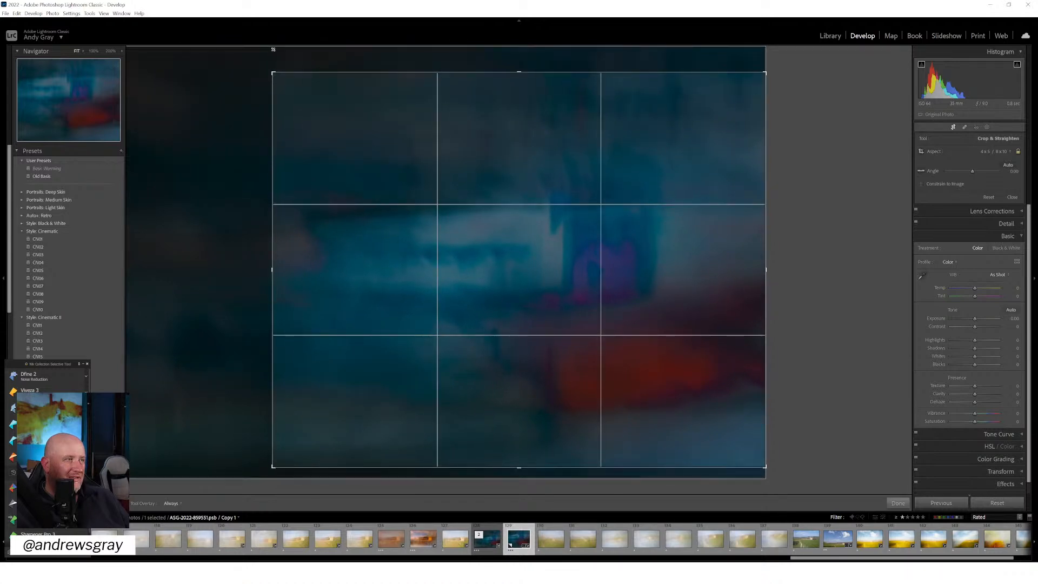
left_click_drag(273, 50, 289, 57)
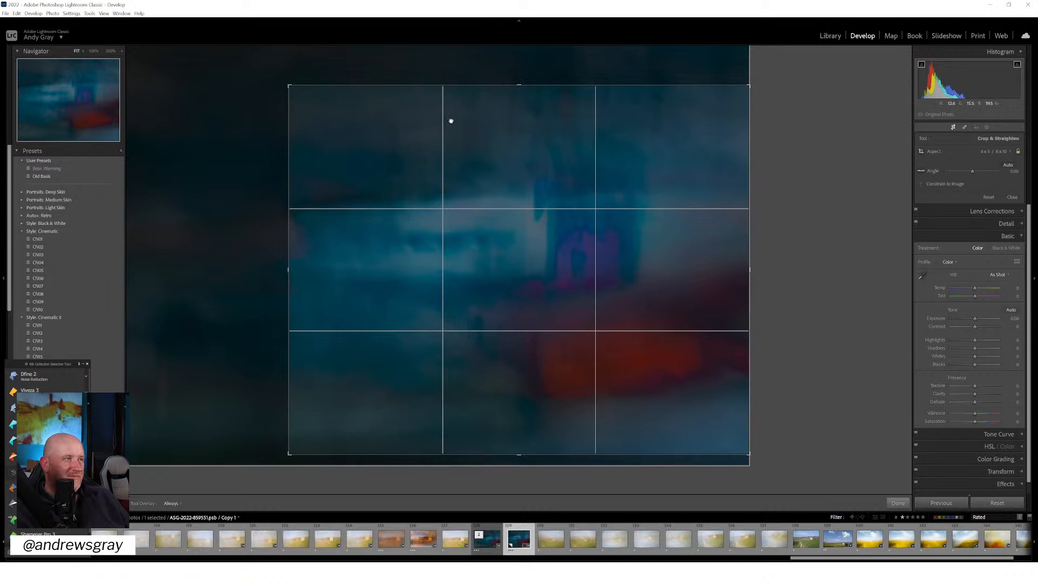
left_click_drag(494, 140, 427, 144)
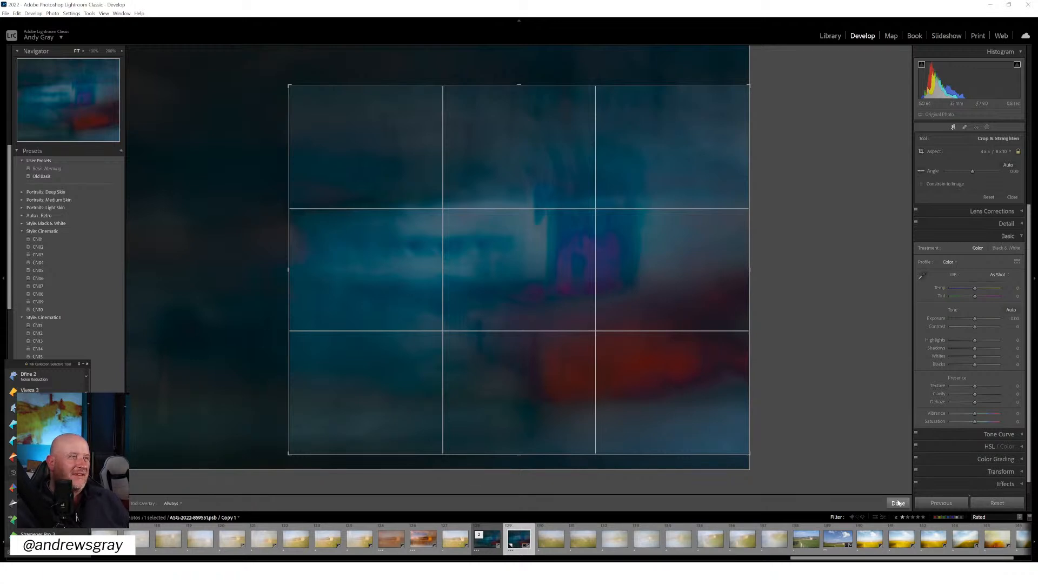
left_click(898, 503)
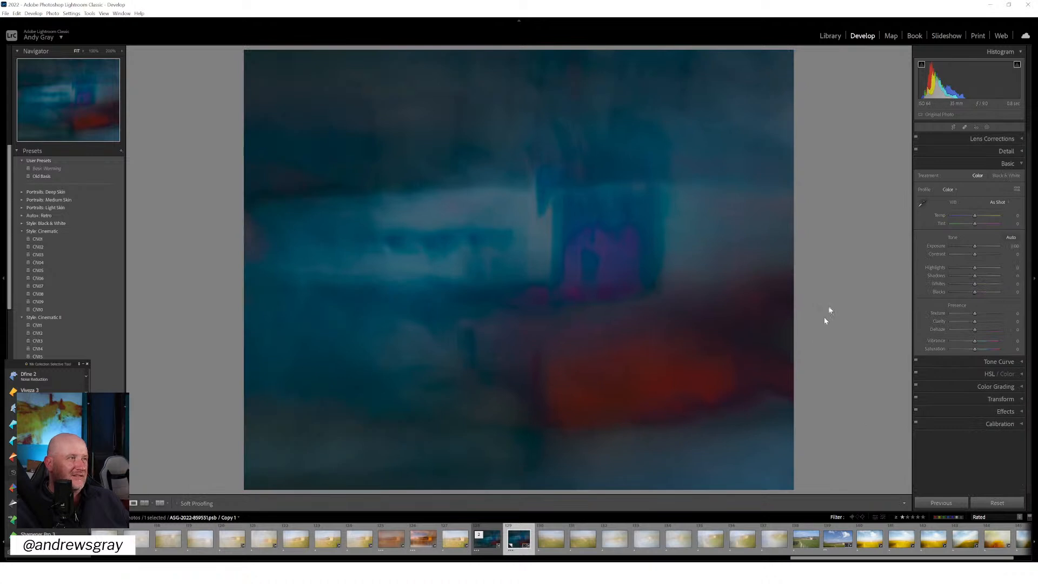
Add a post-crop vignette with amount -25, midpoint 34 and a softer feather, and lower Highlights to -55
left_click(1007, 411)
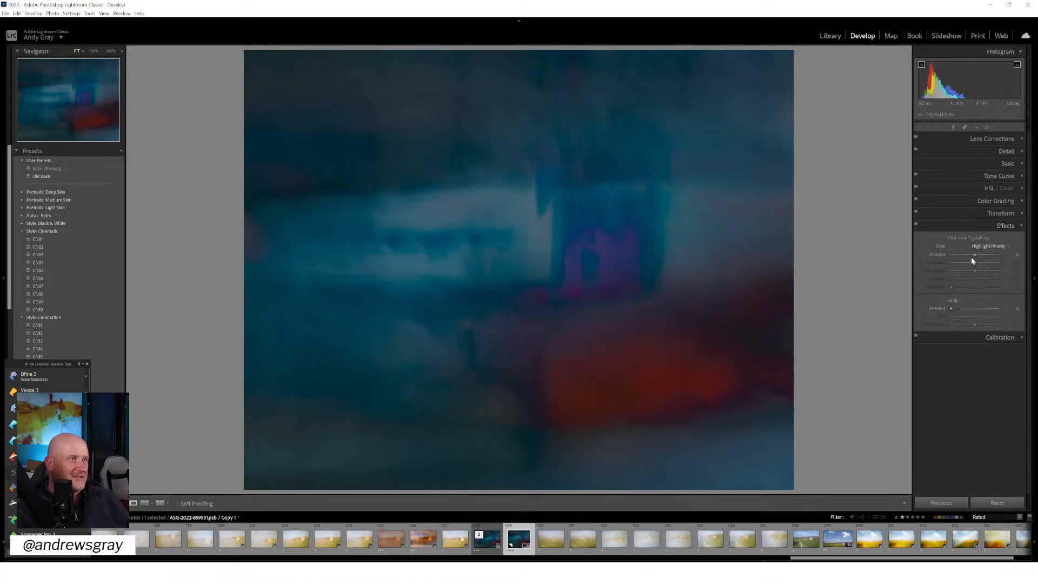
mouse_move(973, 255)
left_mouse_down()
mouse_move(981, 279)
mouse_move(969, 254)
left_mouse_up()
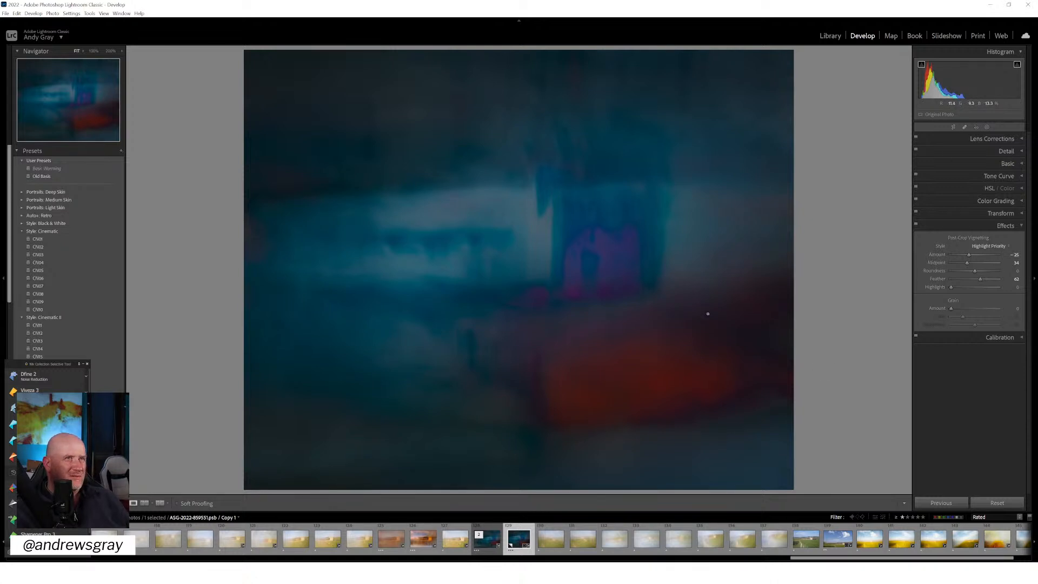
left_click(1008, 163)
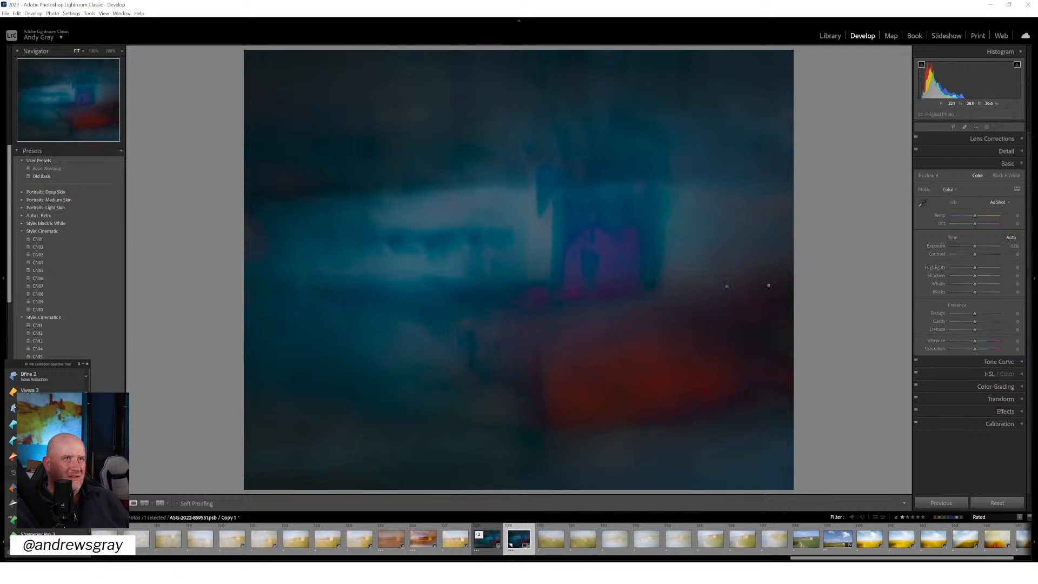
left_click_drag(974, 268, 959, 268)
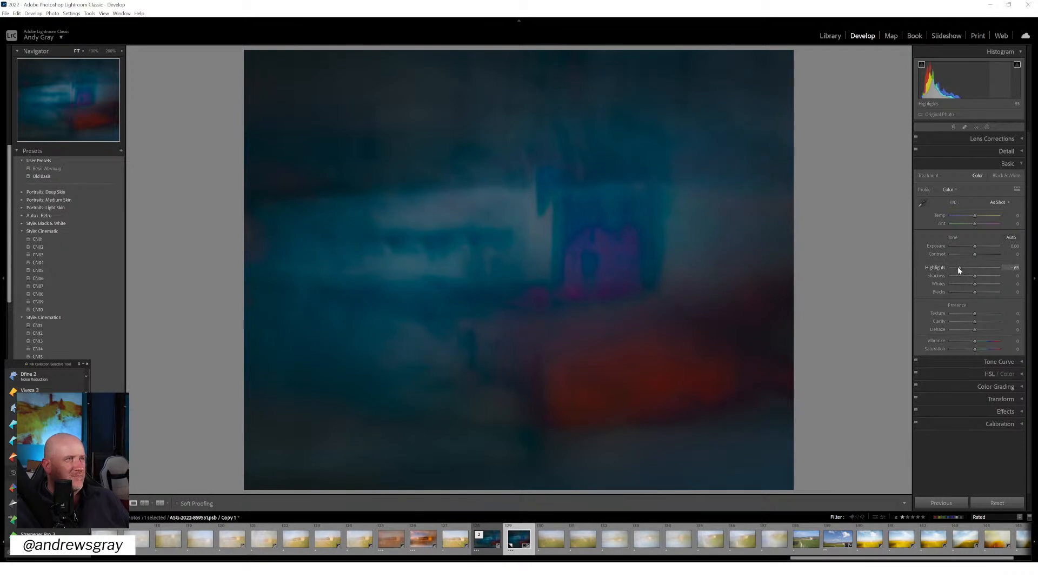
Try shifting the temperature and tint of the virtual copy, and reset both to their defaults
mouse_move(977, 225)
left_mouse_down()
mouse_move(957, 225)
mouse_move(979, 219)
left_mouse_up()
double_click(969, 225)
double_click(978, 216)
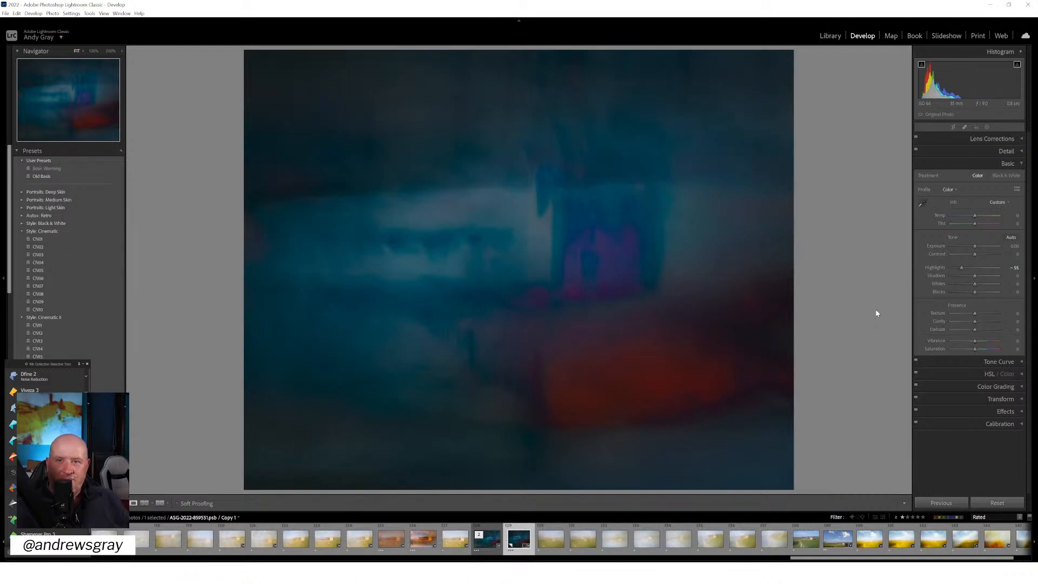
left_click(612, 246)
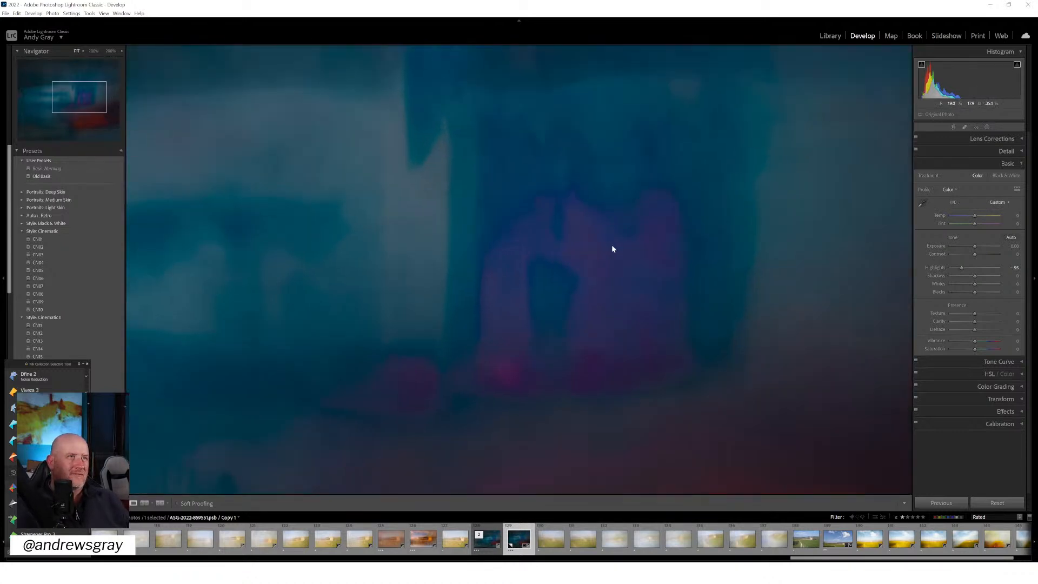
mouse_move(710, 432)
left_mouse_down()
mouse_move(714, 422)
mouse_move(709, 431)
left_mouse_up()
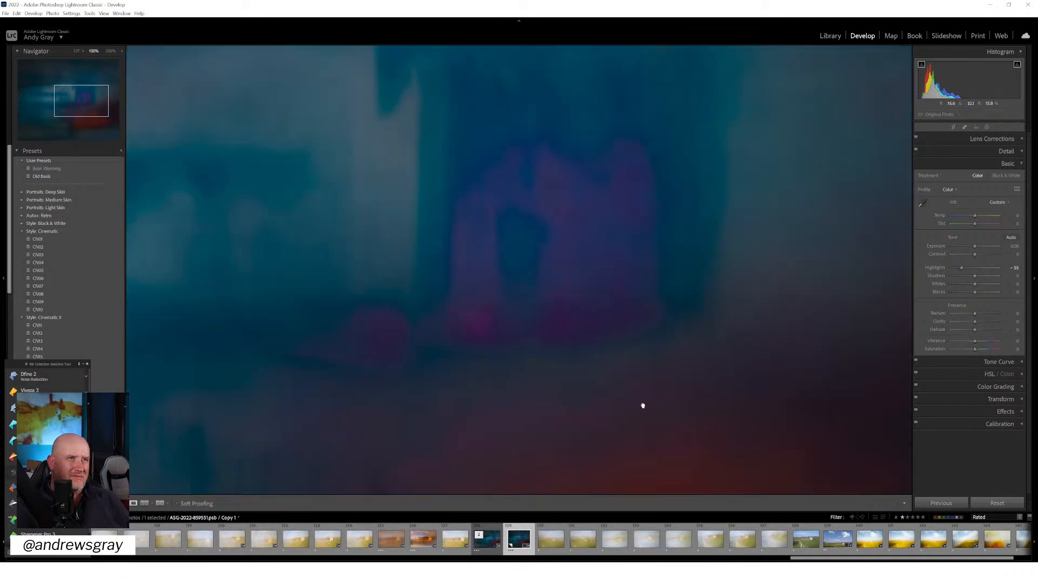
left_click(541, 405)
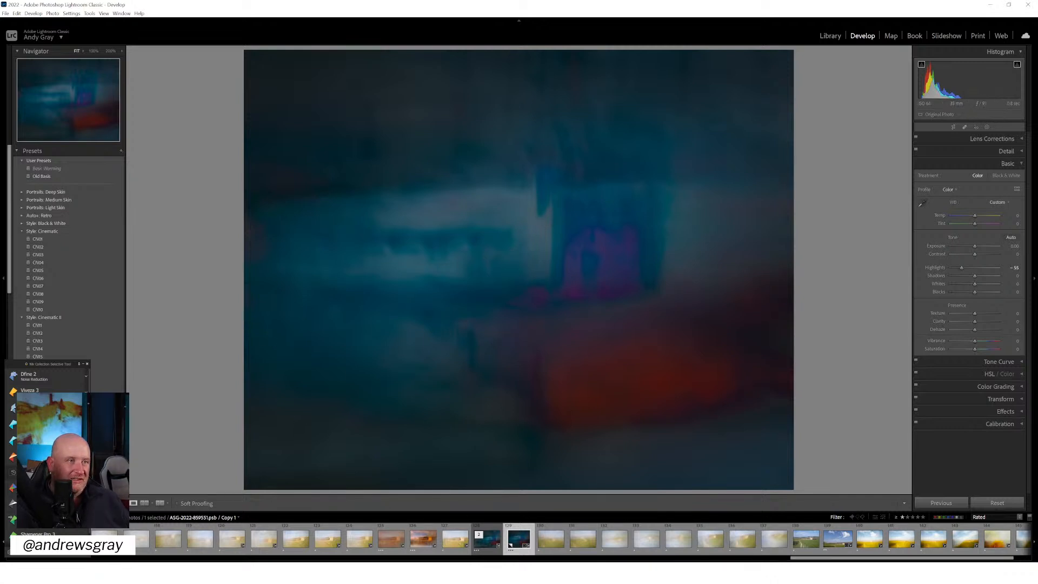
left_click(390, 535)
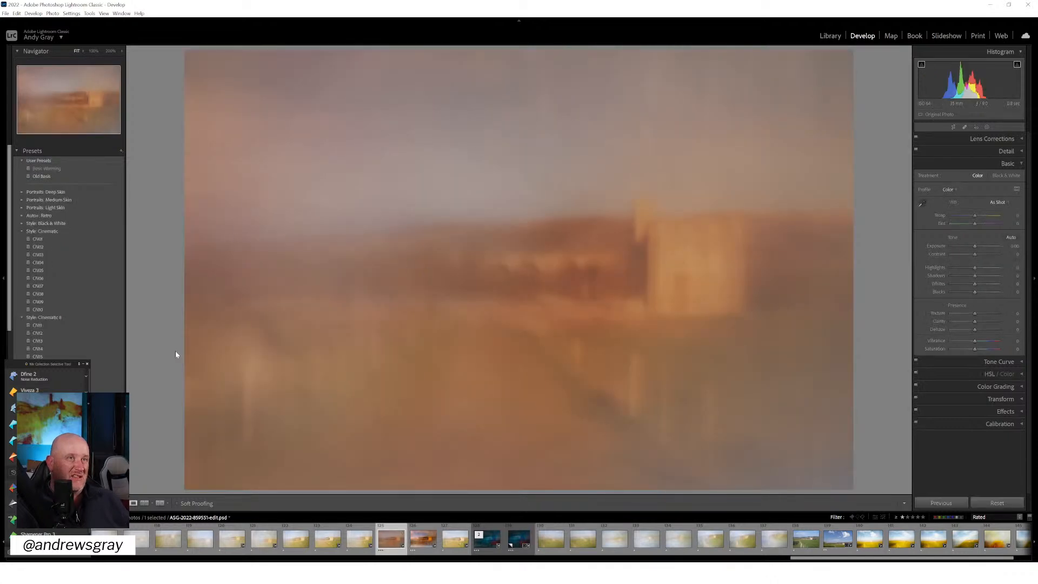
left_click(951, 127)
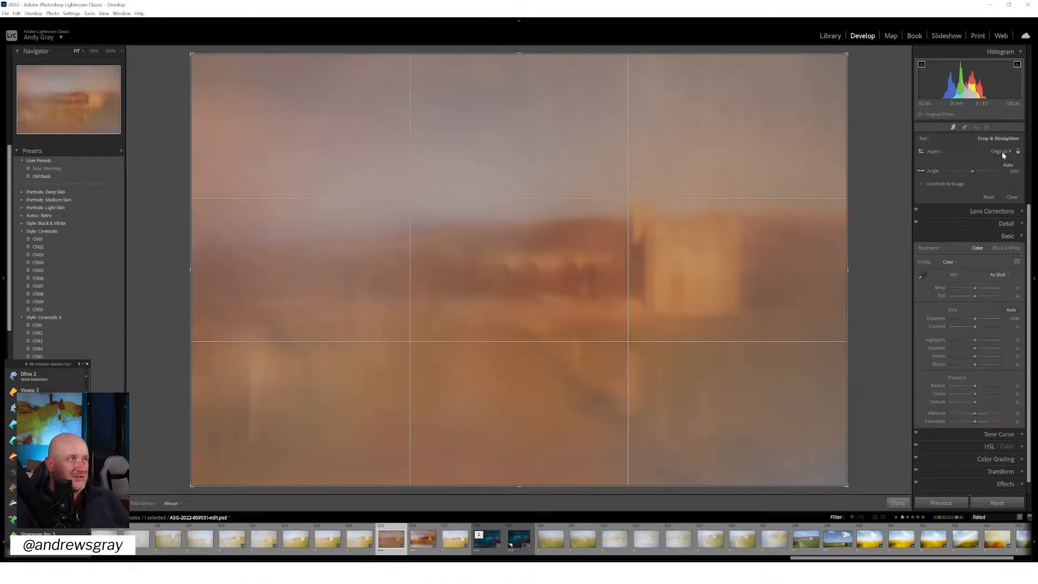
left_click(1002, 151)
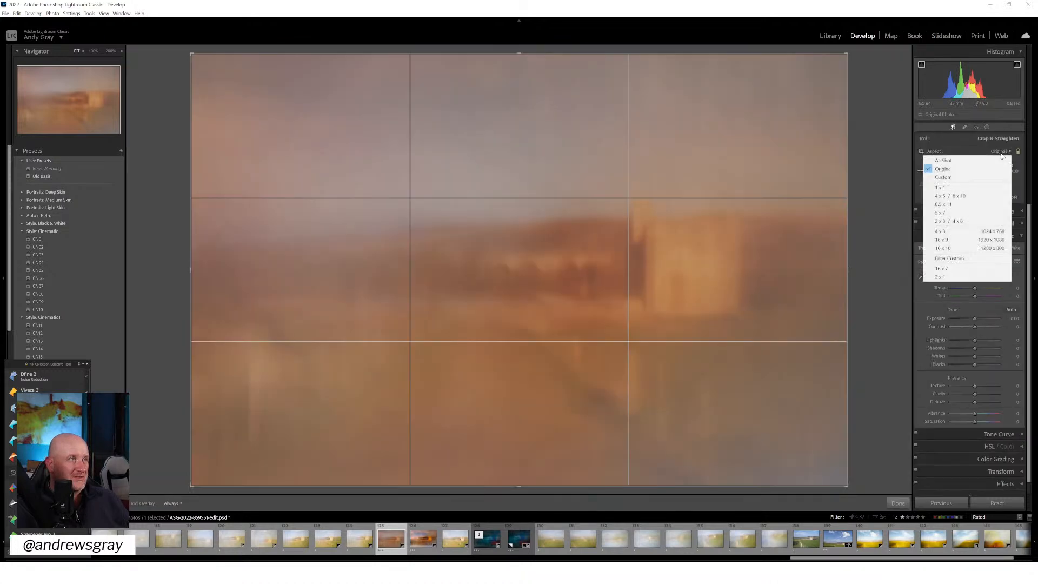
left_click(967, 242)
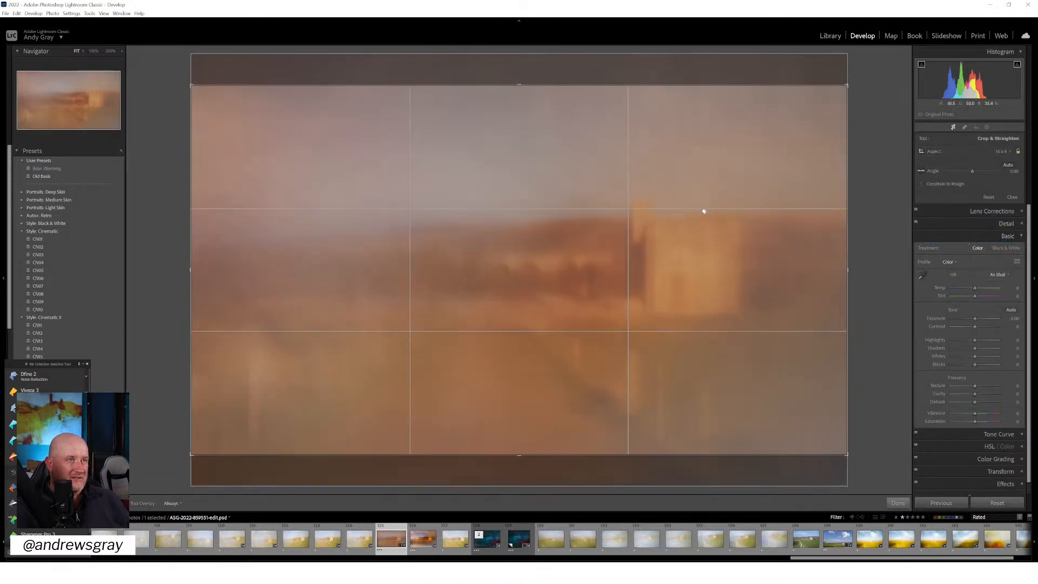
left_click_drag(517, 454, 514, 444)
left_click_drag(592, 311, 597, 338)
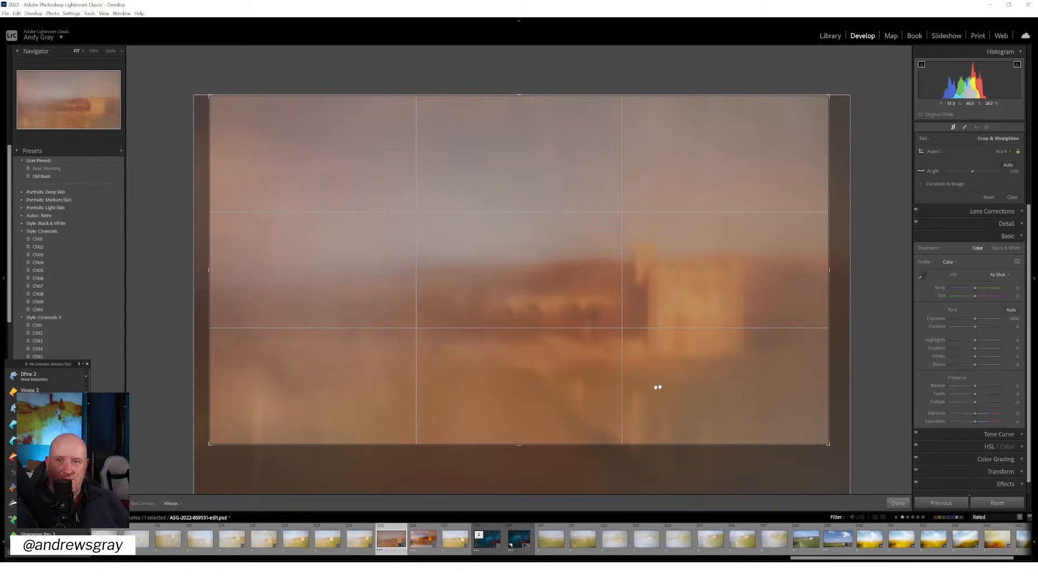
left_click(898, 503)
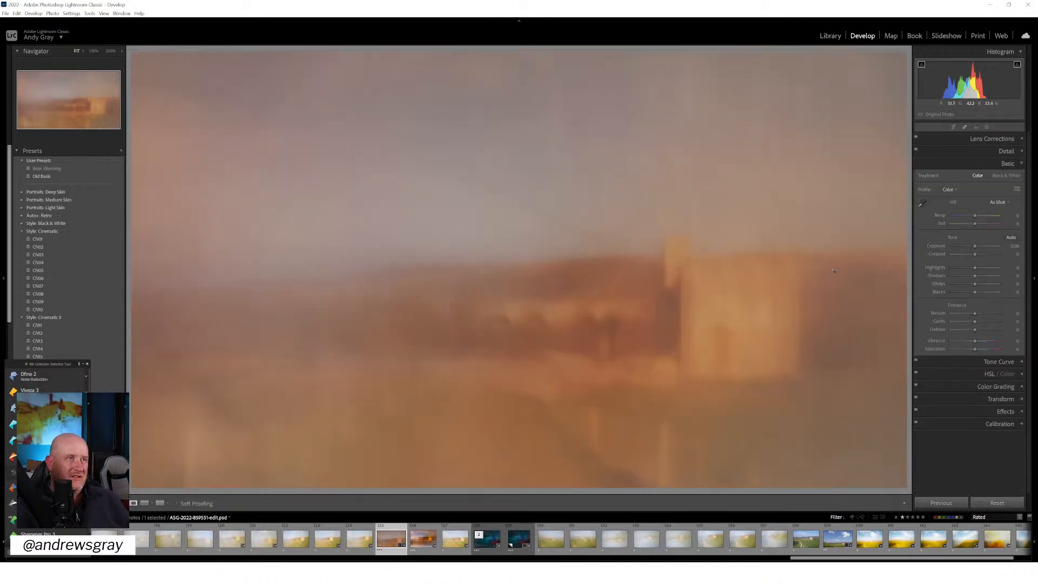
left_click(423, 538)
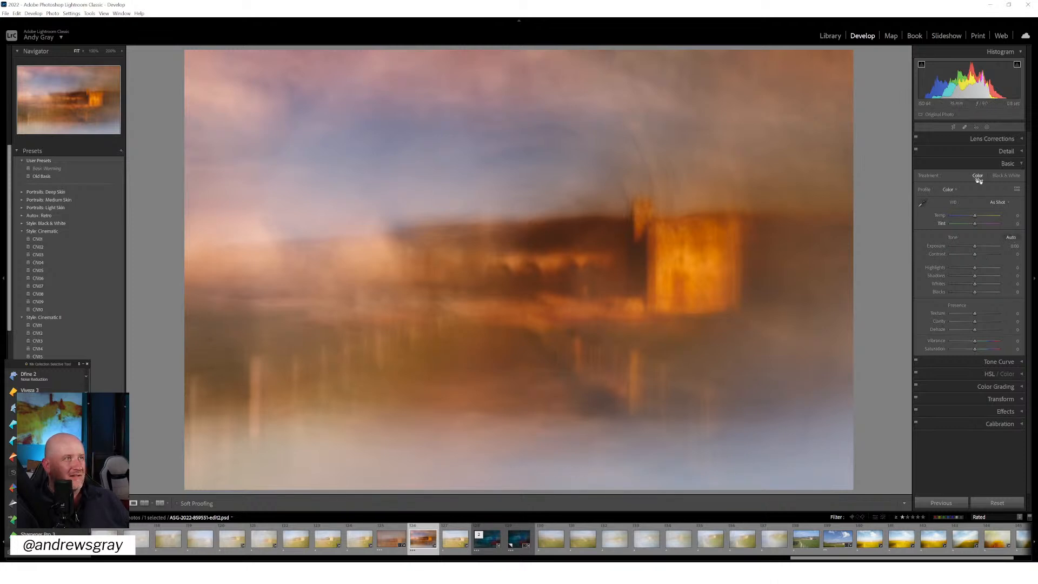
left_click(954, 128)
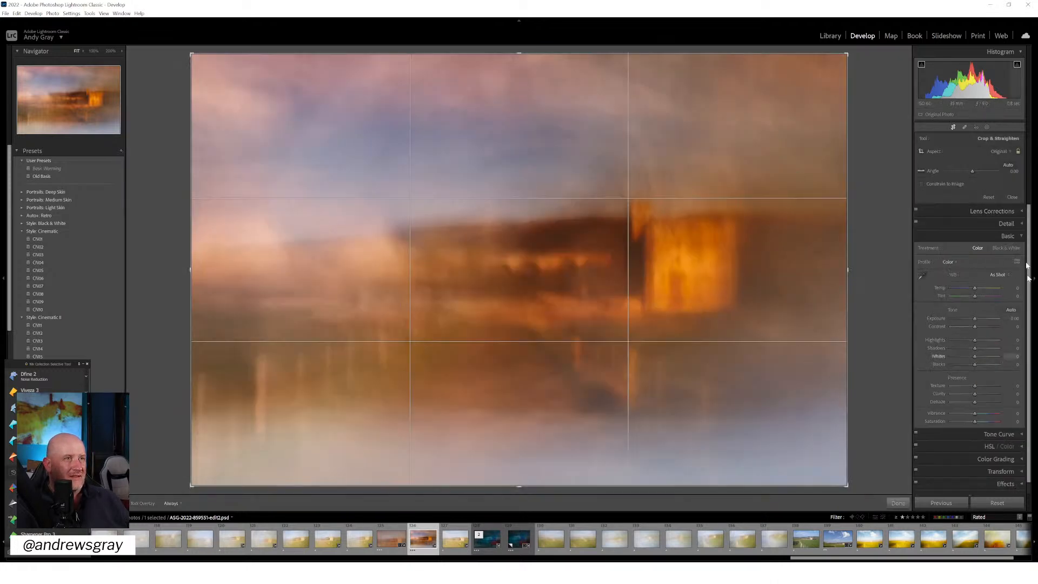
left_click(994, 153)
left_click(942, 240)
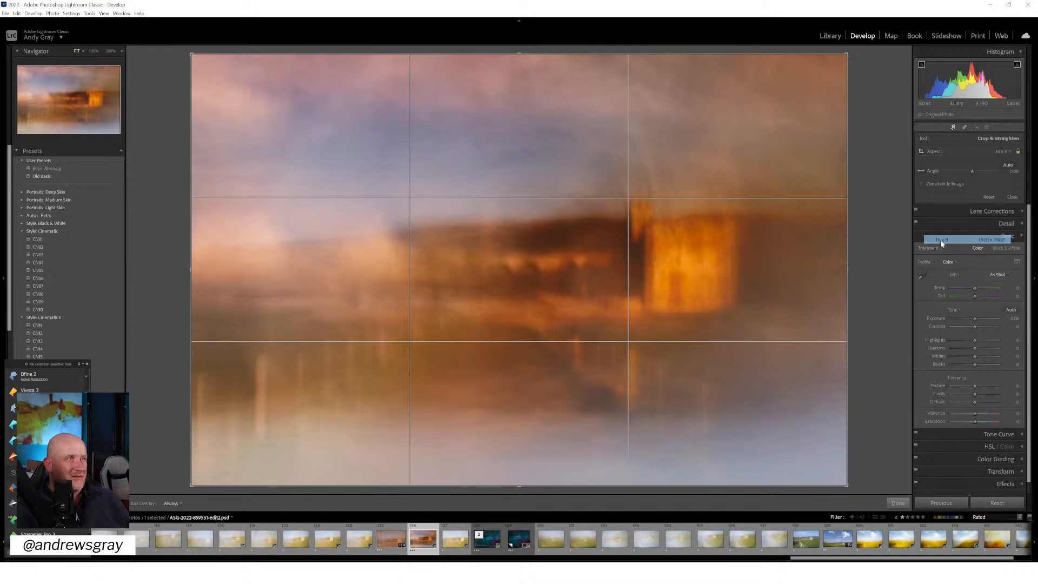
left_click_drag(642, 195, 634, 268)
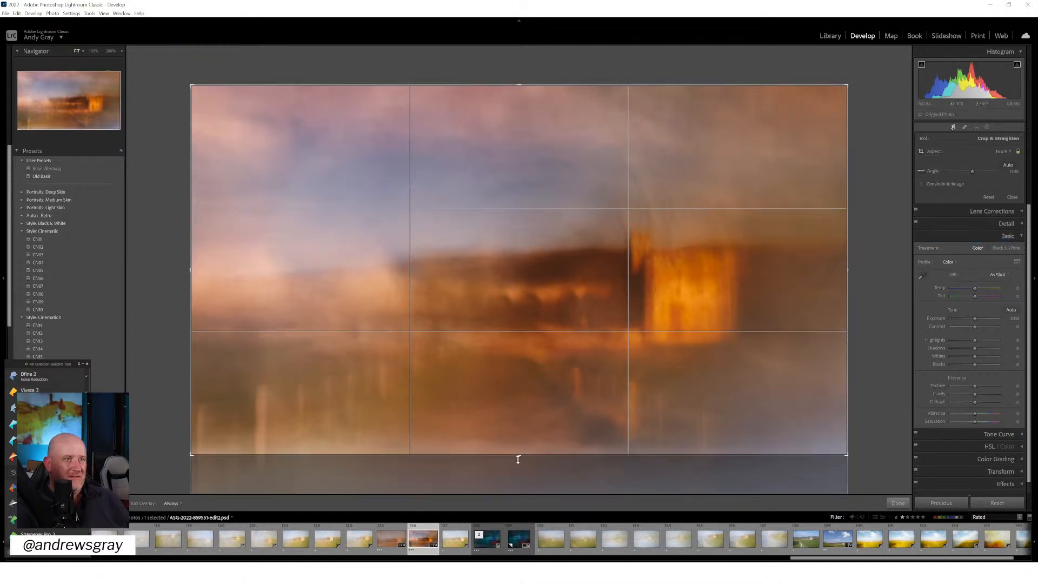
left_click_drag(517, 456, 517, 452)
left_click_drag(579, 331, 582, 343)
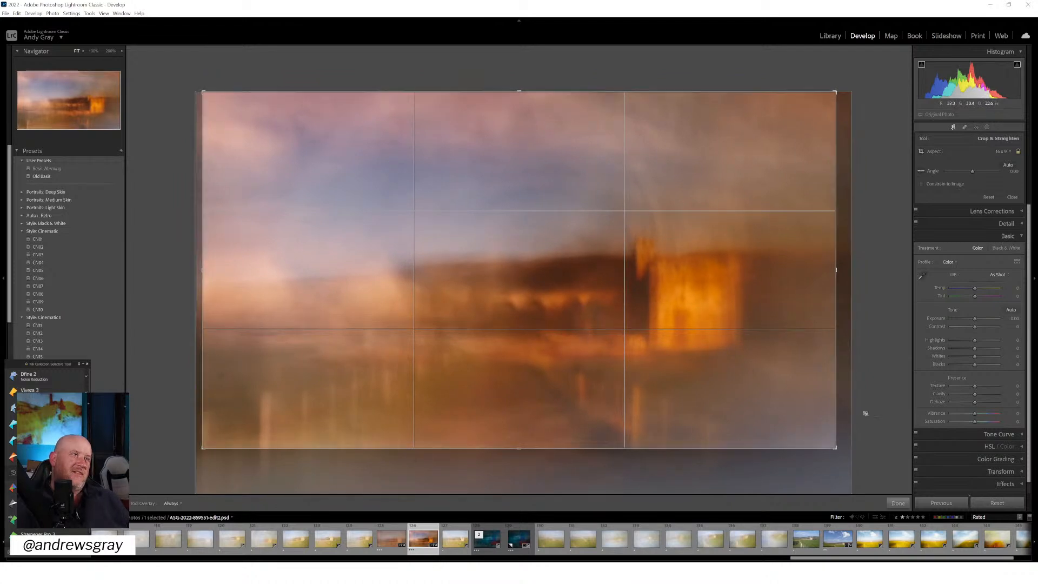
left_click(899, 503)
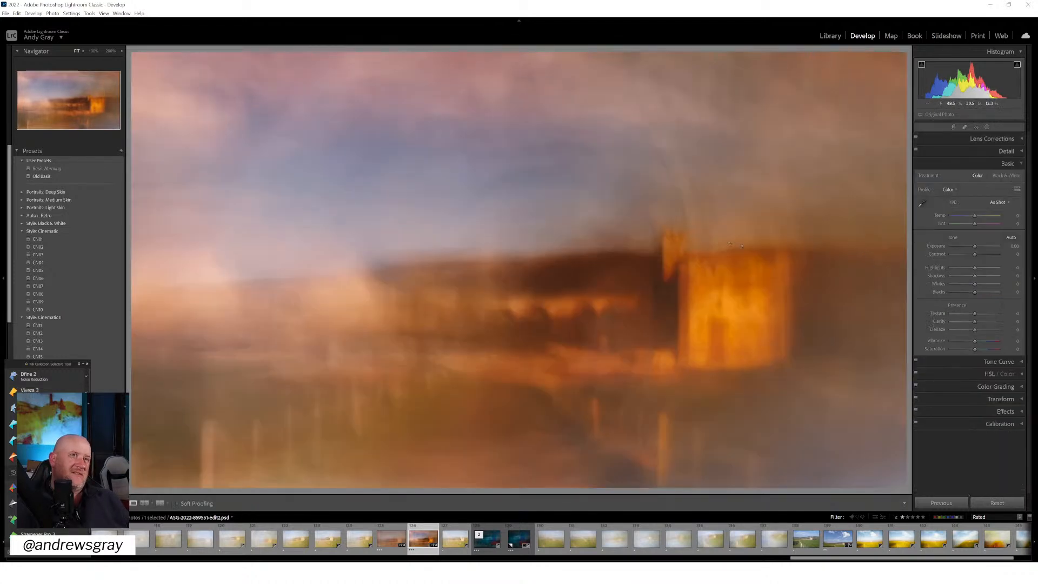
Soften the tones of the edit2 image: exposure +0.43, contrast -7, shadows +21, whites +7, blacks +19 and saturation -10
mouse_move(976, 245)
left_mouse_down()
mouse_move(986, 256)
mouse_move(962, 263)
mouse_move(973, 263)
left_mouse_up()
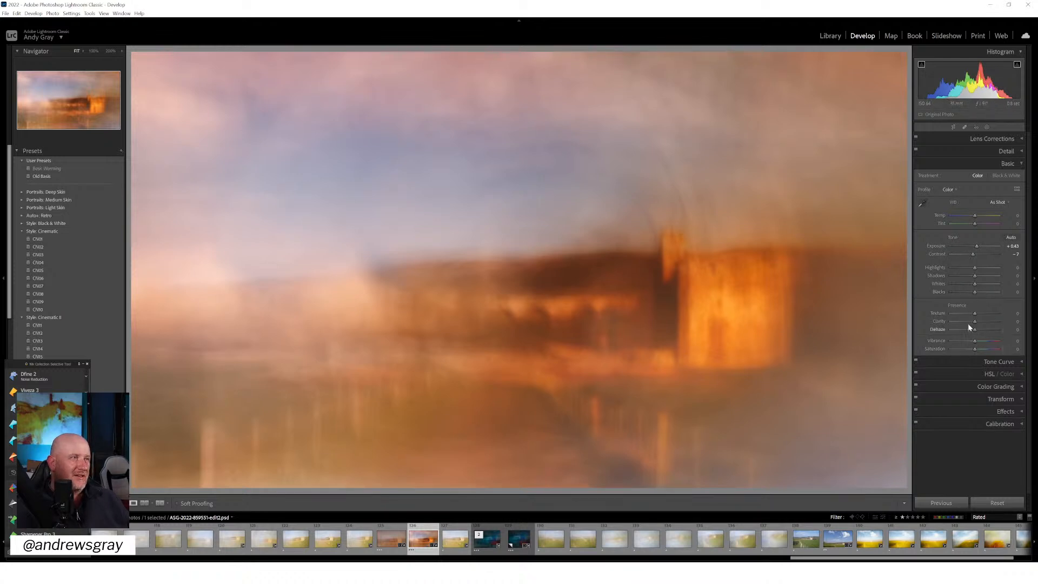
mouse_move(977, 342)
left_mouse_down()
mouse_move(965, 342)
mouse_move(986, 343)
mouse_move(972, 351)
left_mouse_up()
double_click(983, 341)
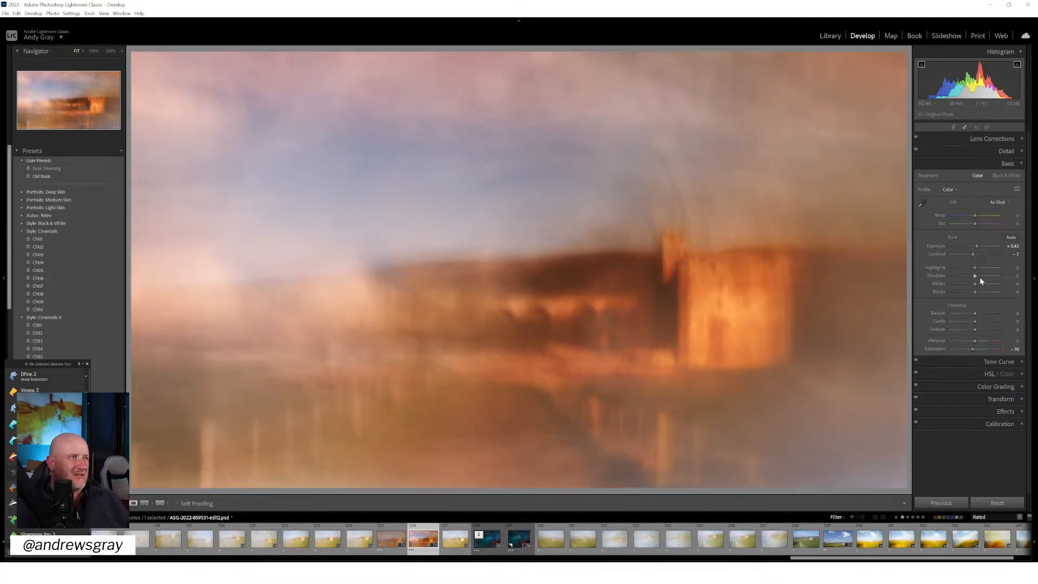
mouse_move(976, 278)
left_mouse_down()
mouse_move(953, 279)
mouse_move(995, 284)
mouse_move(976, 287)
mouse_move(989, 294)
mouse_move(980, 295)
left_mouse_up()
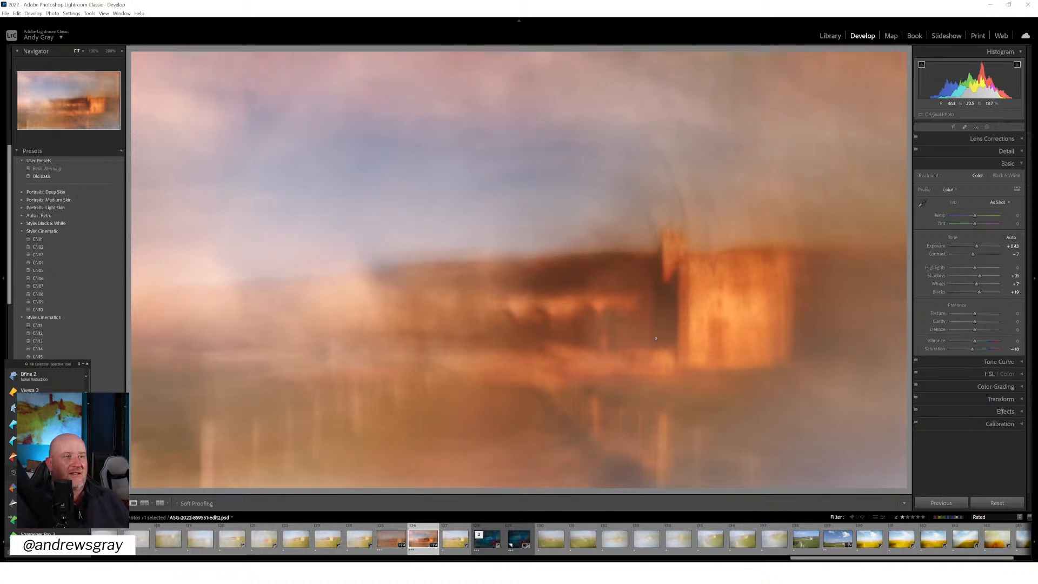
left_click(836, 37)
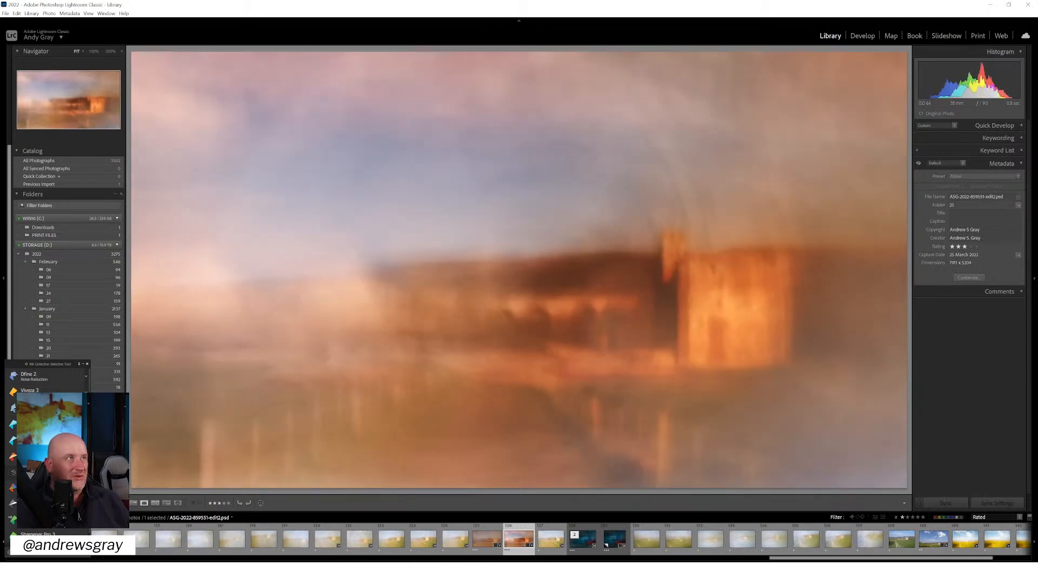
left_click(862, 35)
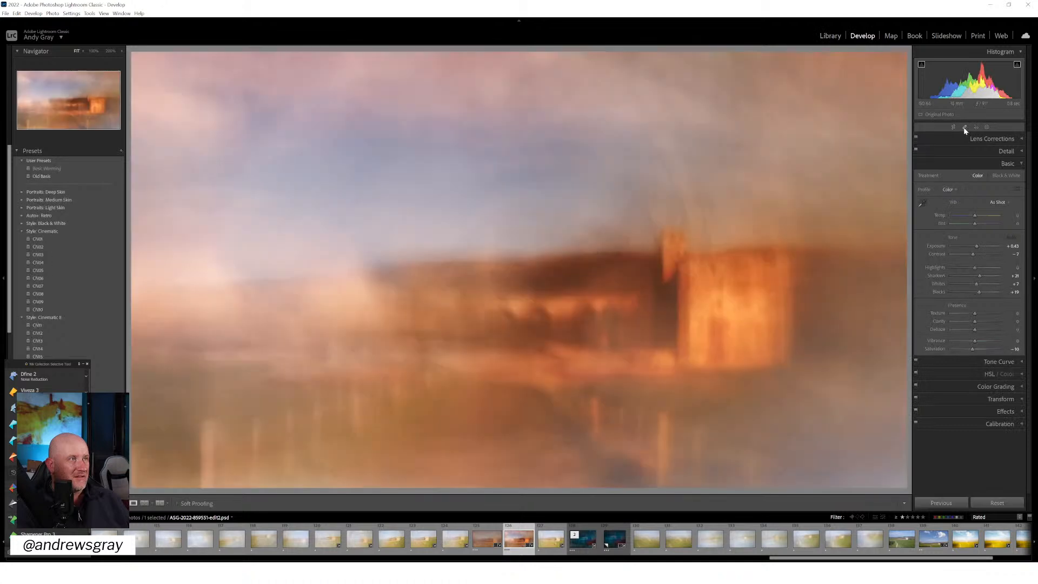
left_click(965, 128)
key("a")
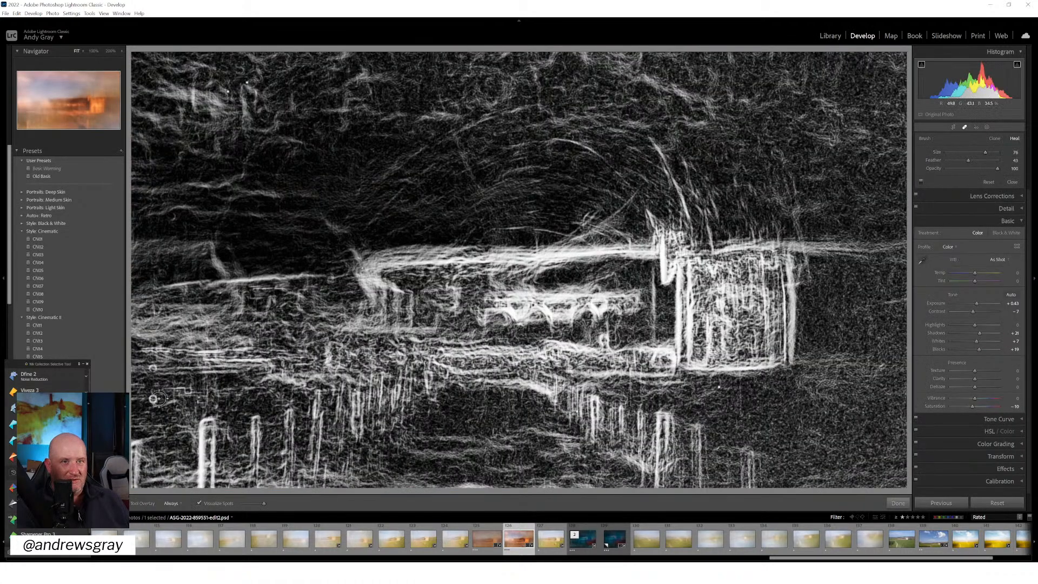
left_click(155, 399)
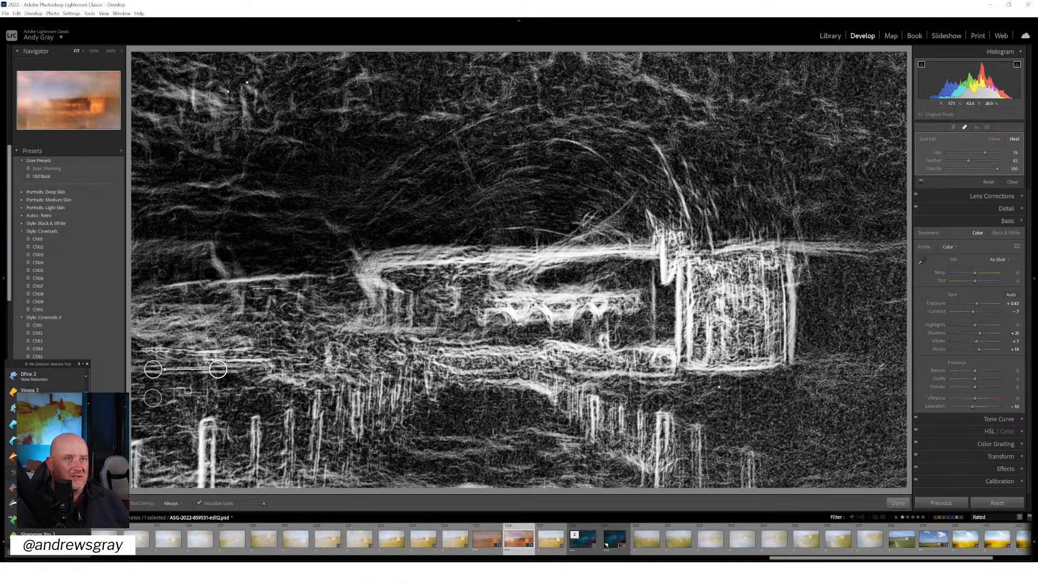
left_click(476, 543)
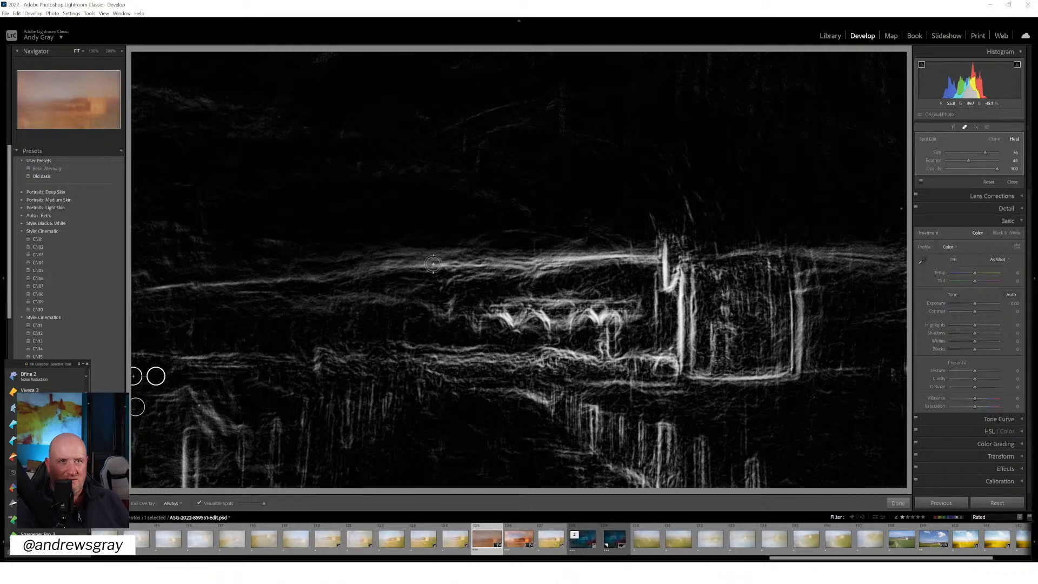
left_click(904, 505)
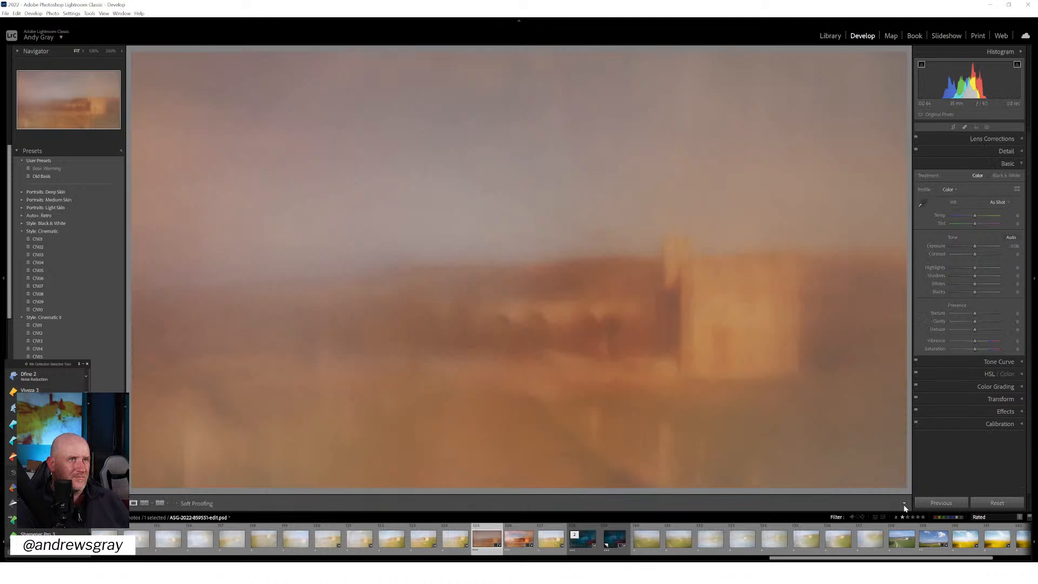
Select the muted version, the vivid orange version and the blue virtual copy in the Library, and compare them by flipping repeatedly between them
left_click(830, 35)
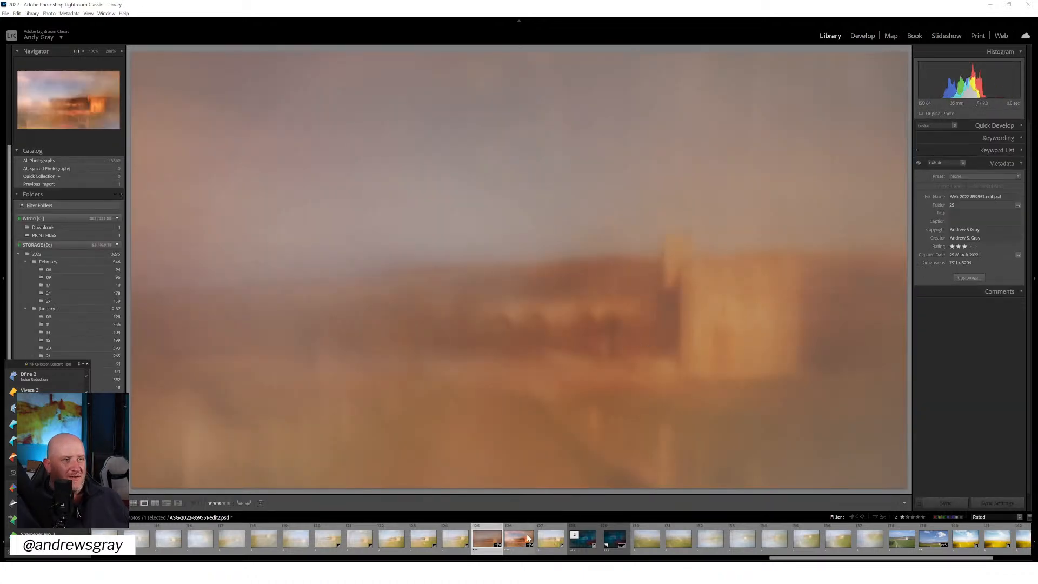
left_click(523, 534, "ctrl")
left_click(615, 535, "ctrl")
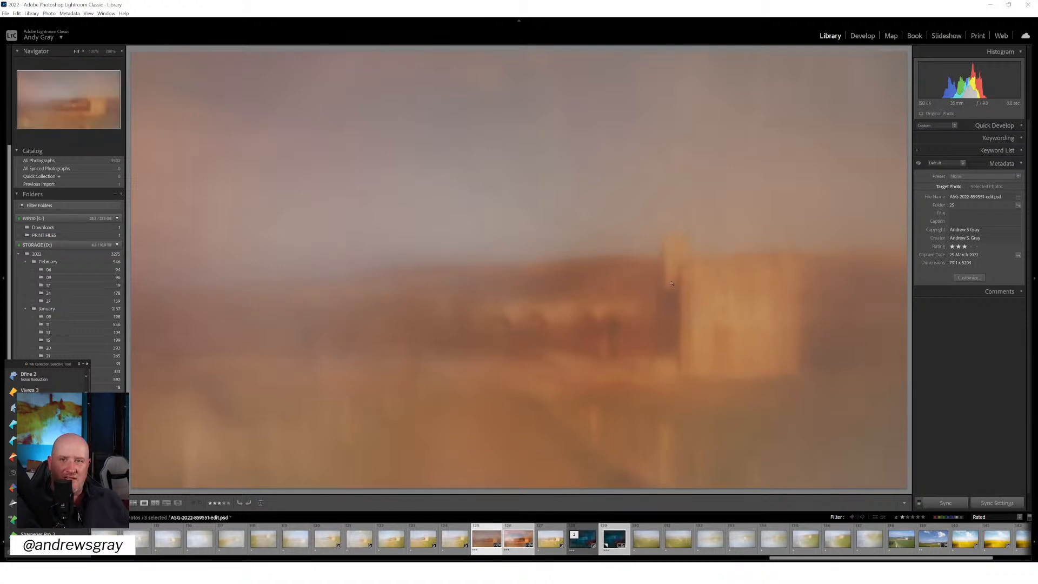
key("Right")
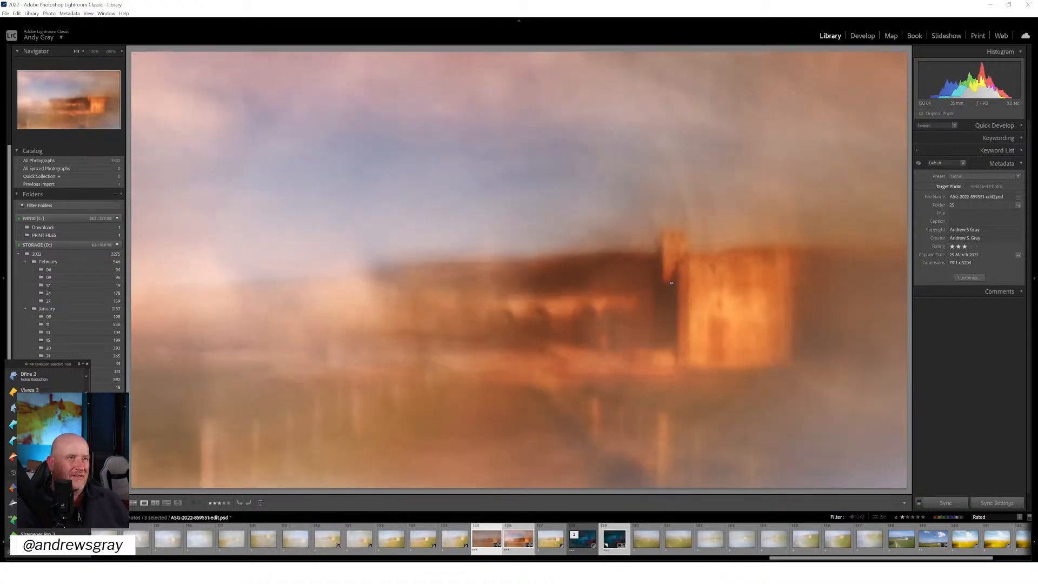
key("Right")
key("Right")
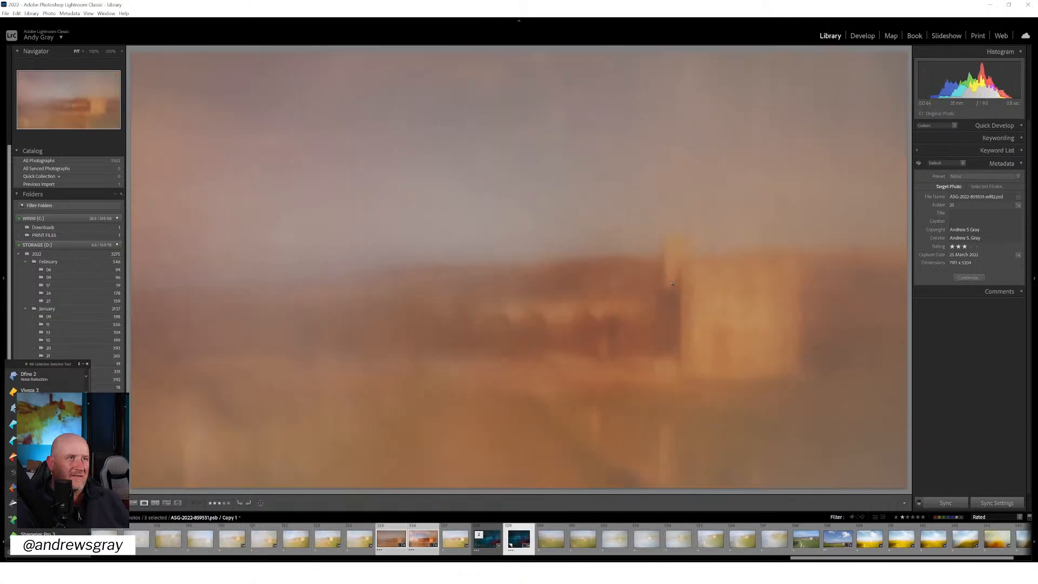
key("Right")
key("Left")
key("Right")
key("Left")
key("Right")
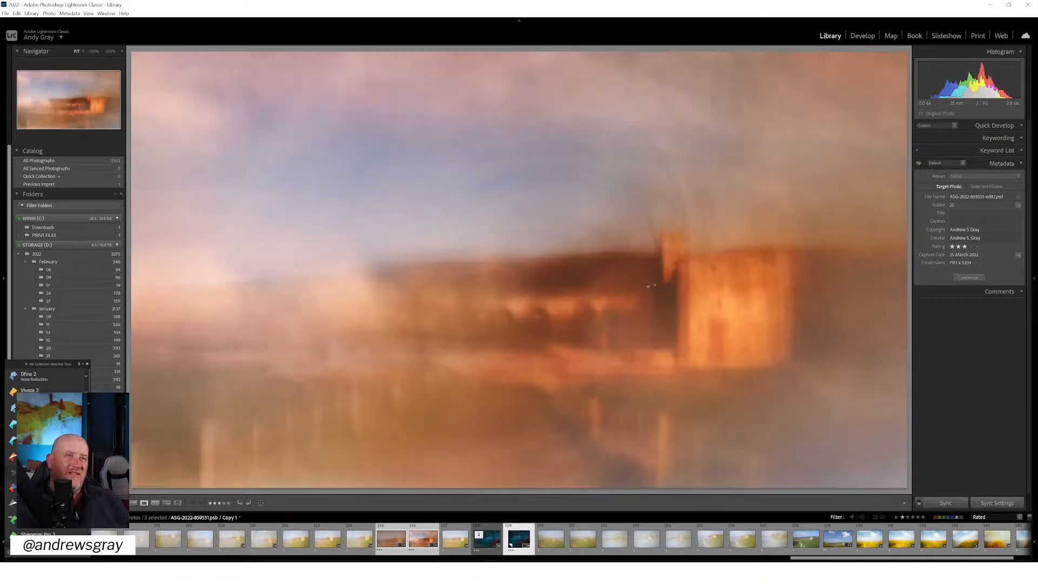
key("Left")
key("Right")
key("Left")
key("Right")
key("Left")
key("Right")
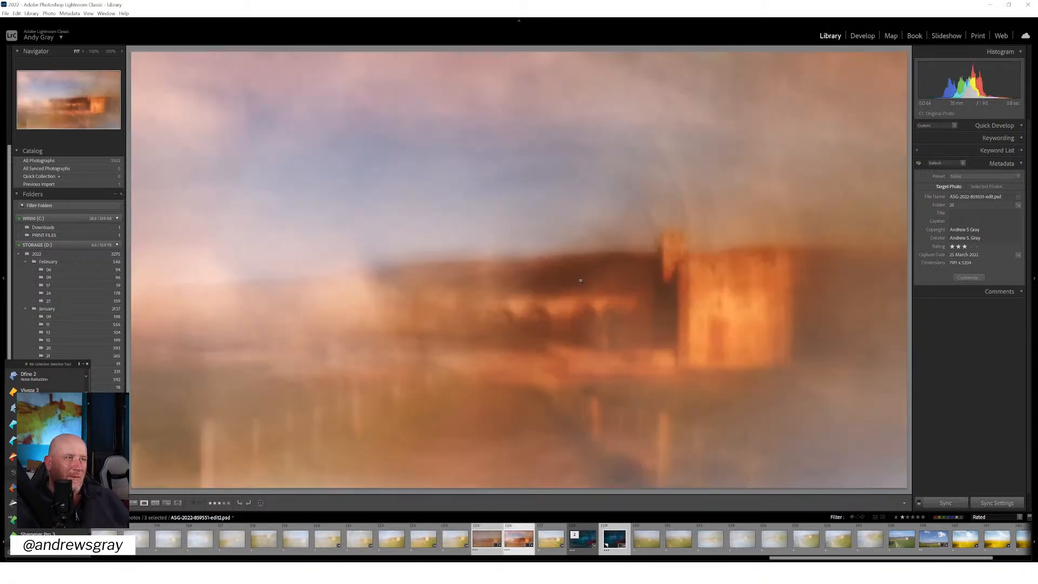
key("Left")
key("Right")
key("Left")
key("Right")
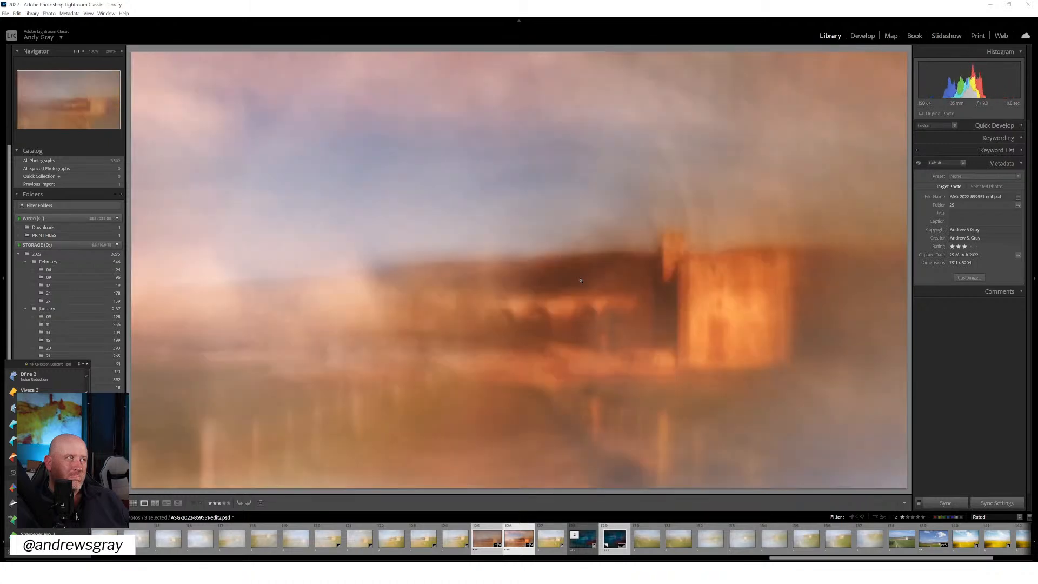
key("Left")
key("Right")
key("Left")
key("Right")
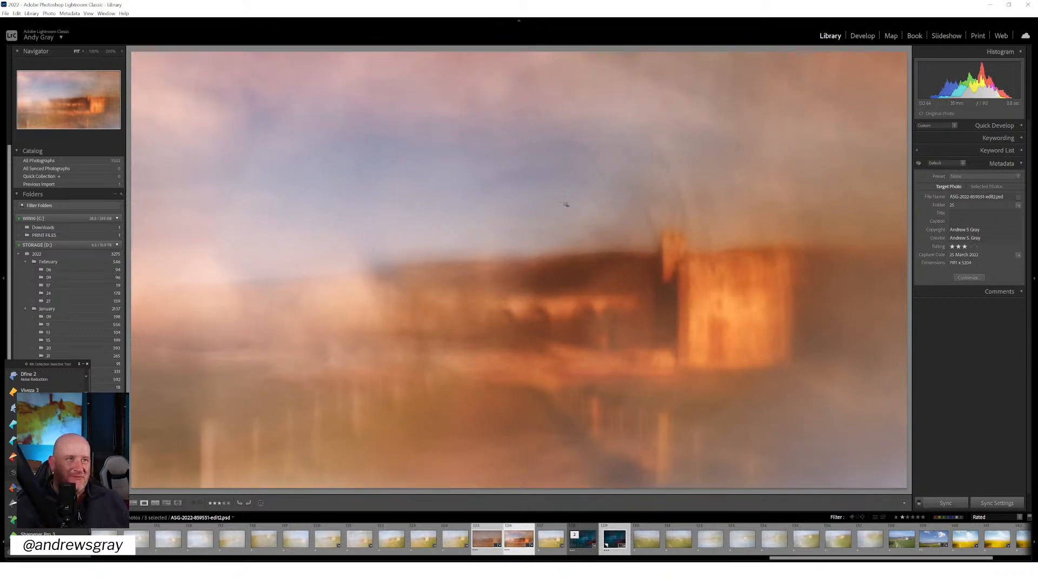
View the blue virtual copy of ASG-2022-859551.psb on its own, inspecting the magenta tower at 100% before returning to the full image
left_click(618, 533)
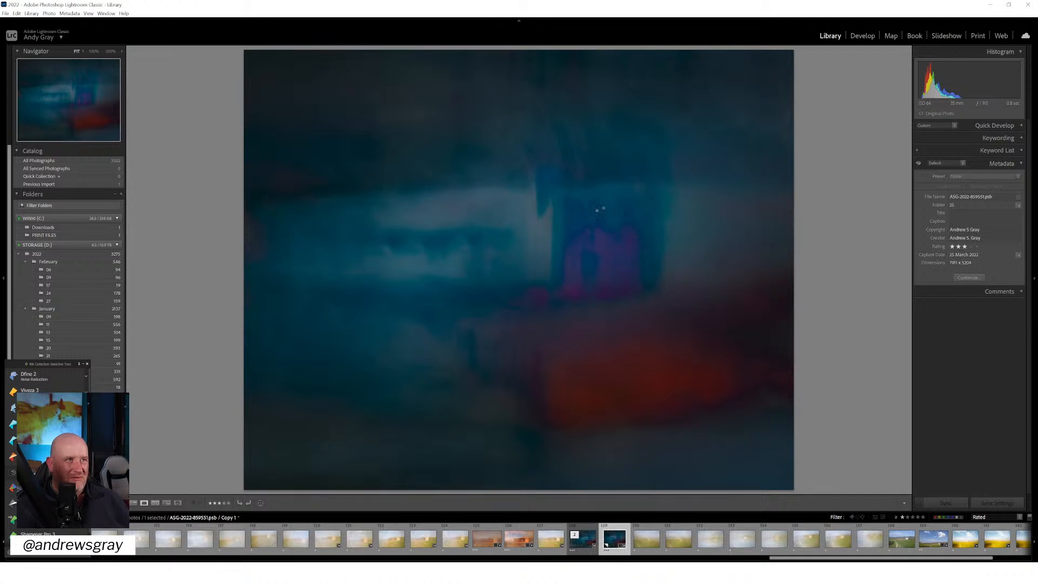
left_click(629, 263)
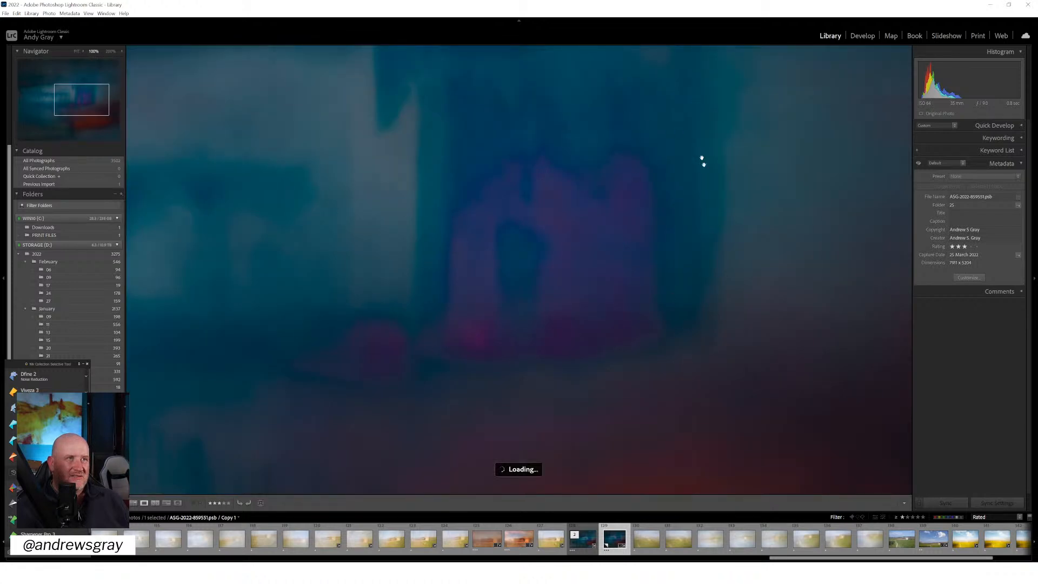
left_click(519, 253)
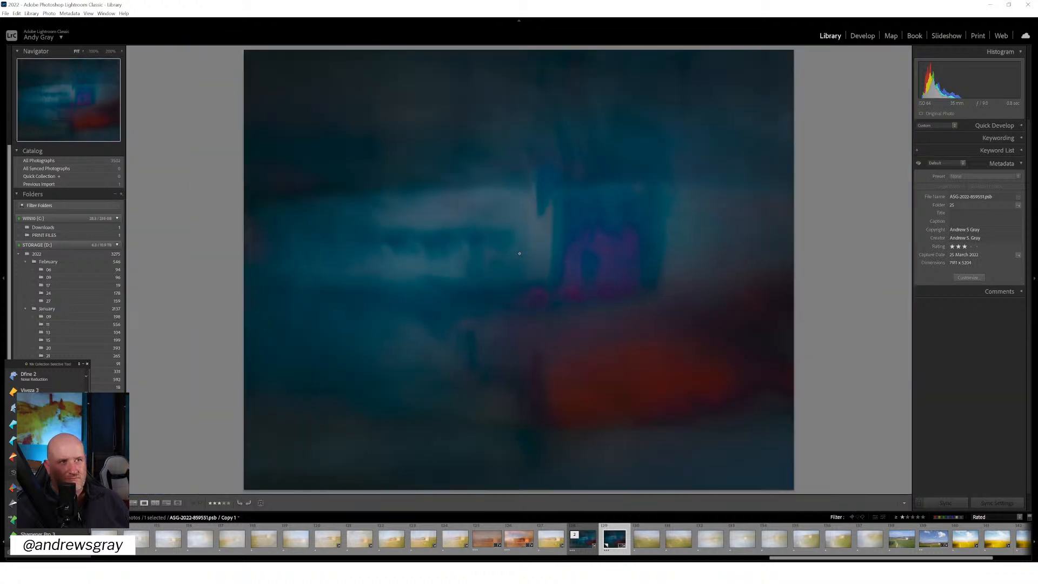
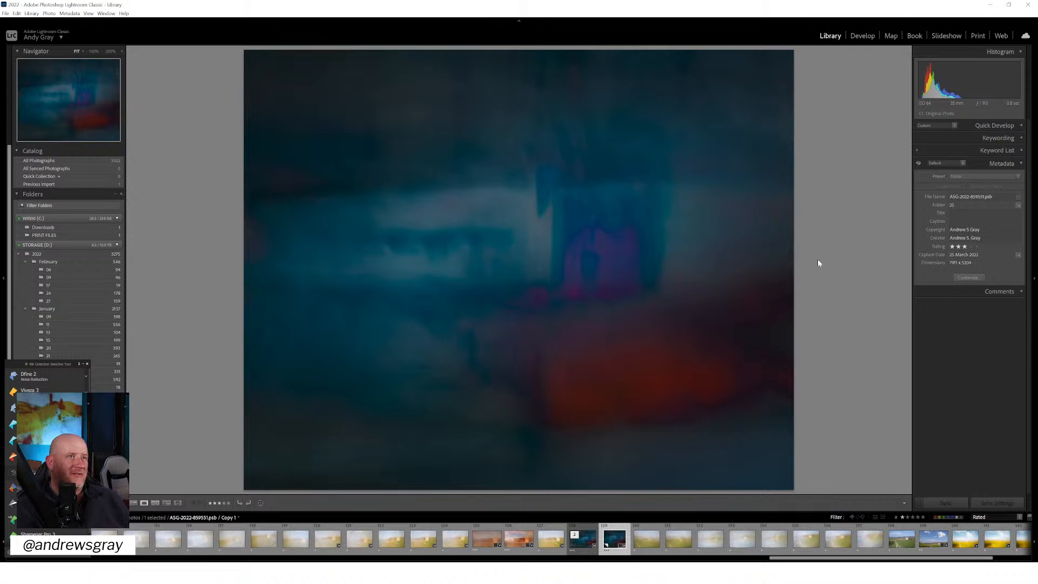
Add the vivid edit2 and muted edit PSD versions to the blue virtual copy's selection, and compare the two orange versions by flipping between them
left_click(520, 538, "ctrl")
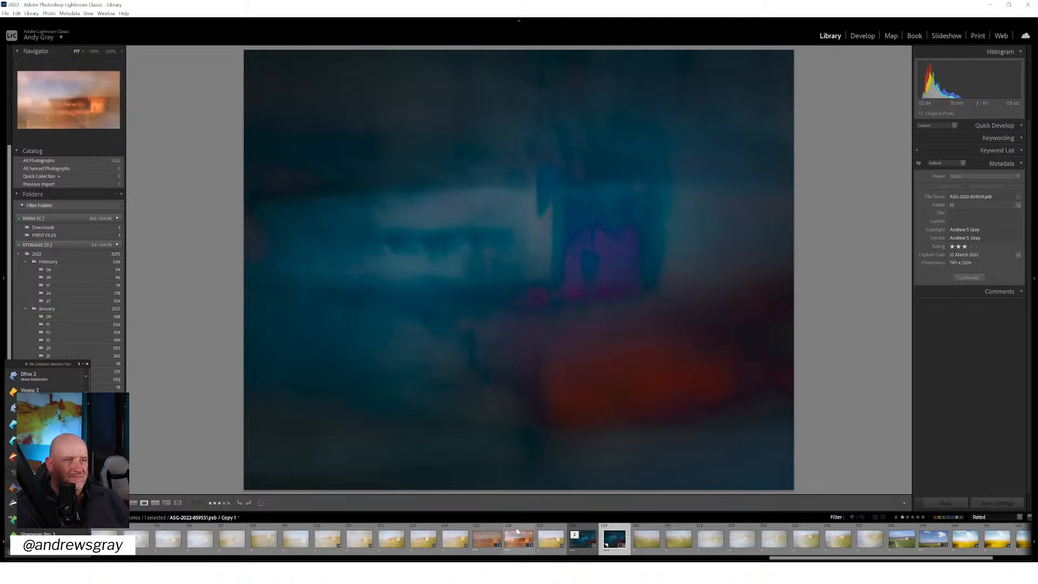
left_click(488, 529, "ctrl")
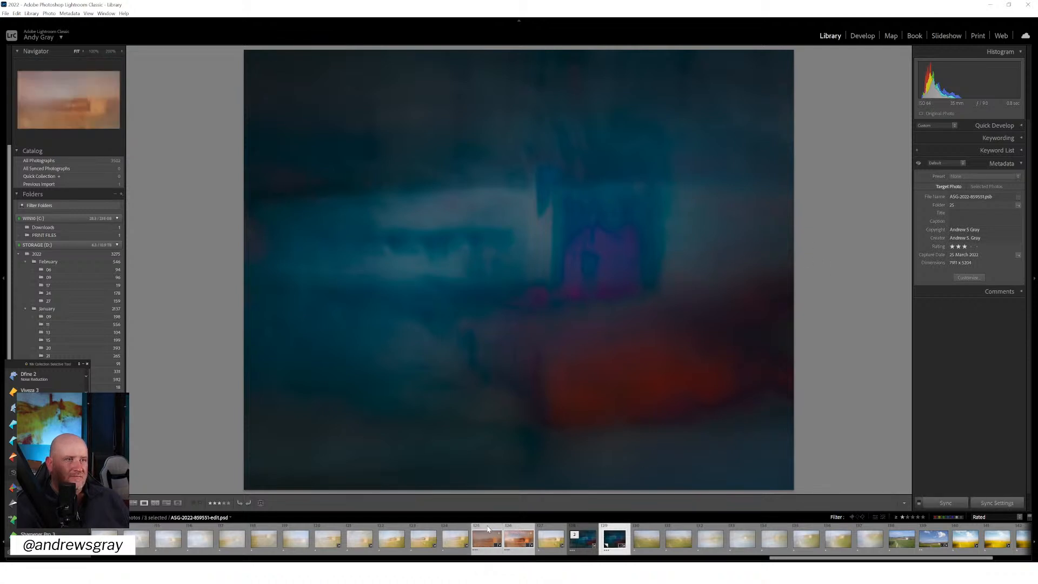
key("Left")
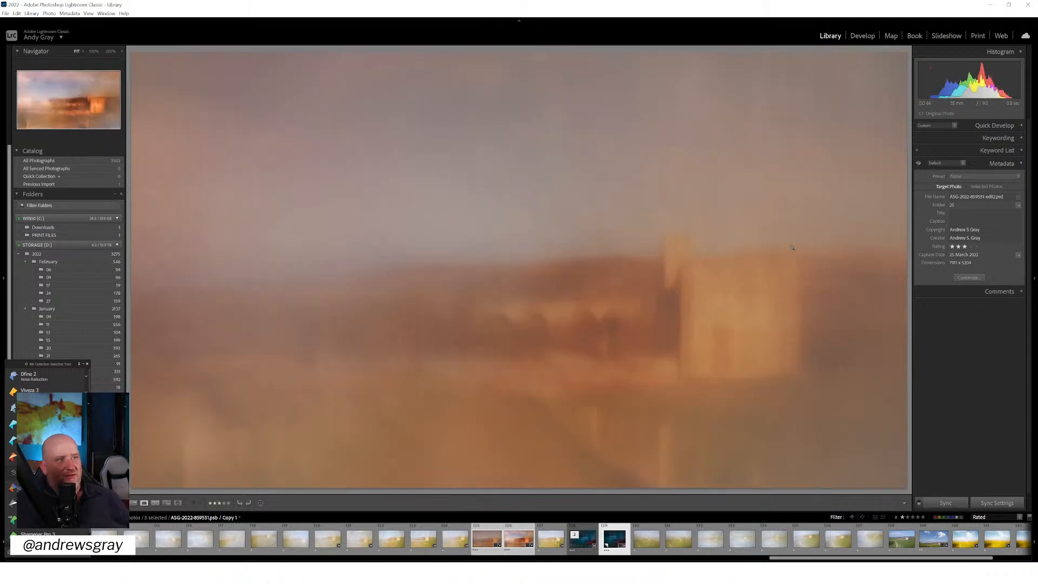
key("Right")
key("Left")
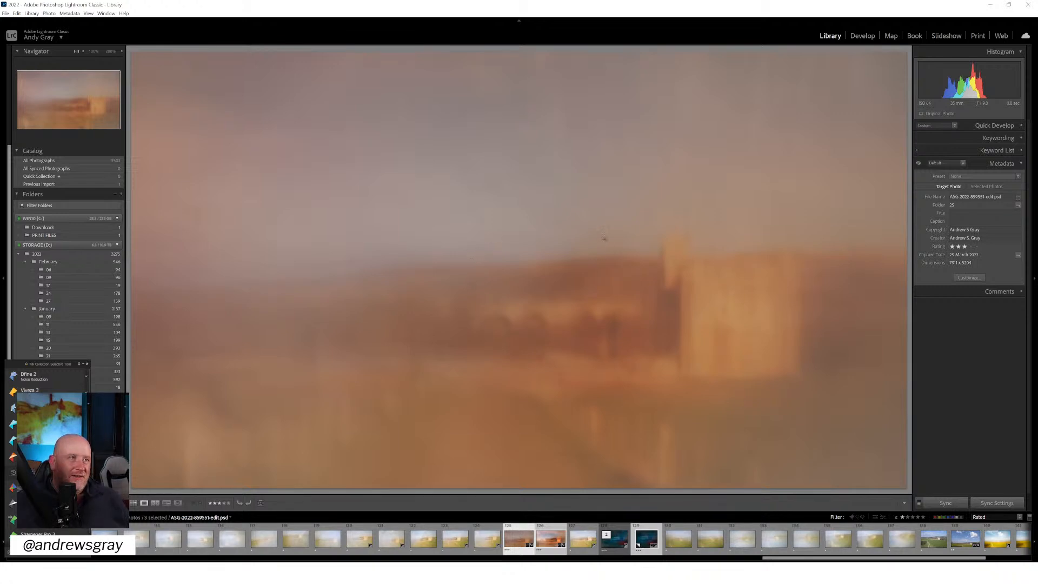
key("Right")
key("Left")
key("Right")
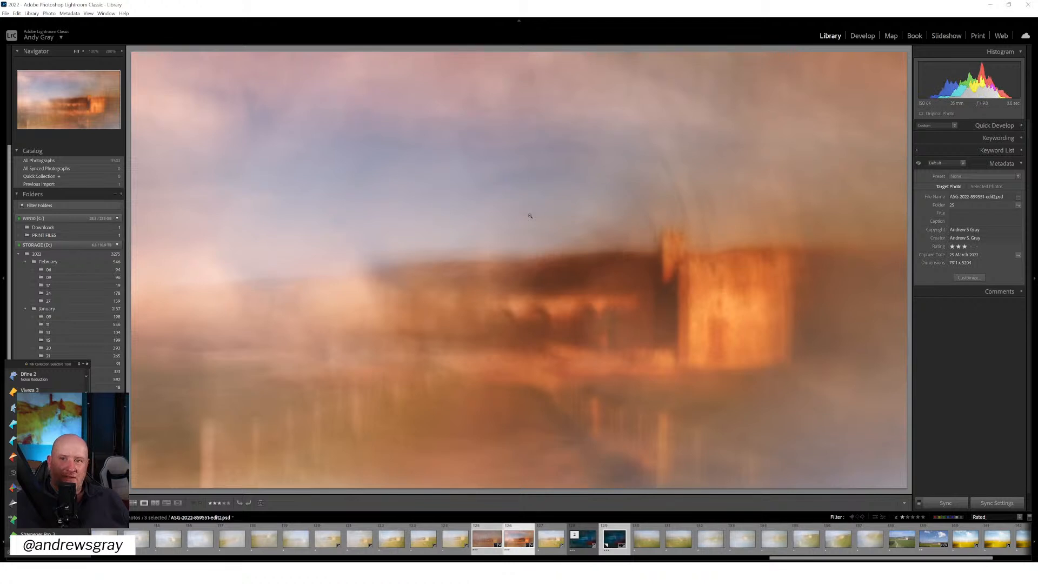
key("Right")
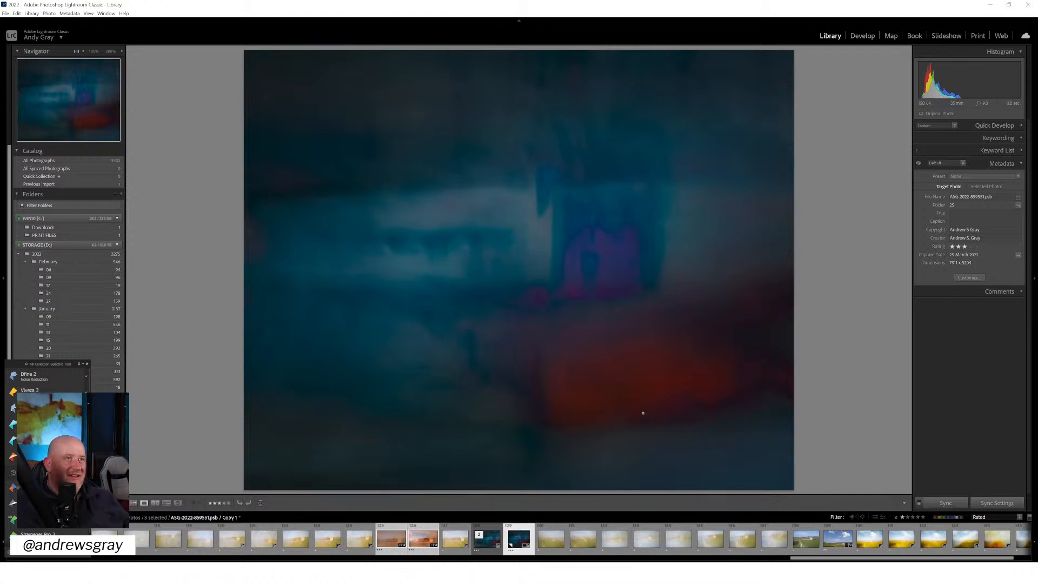
key("Left")
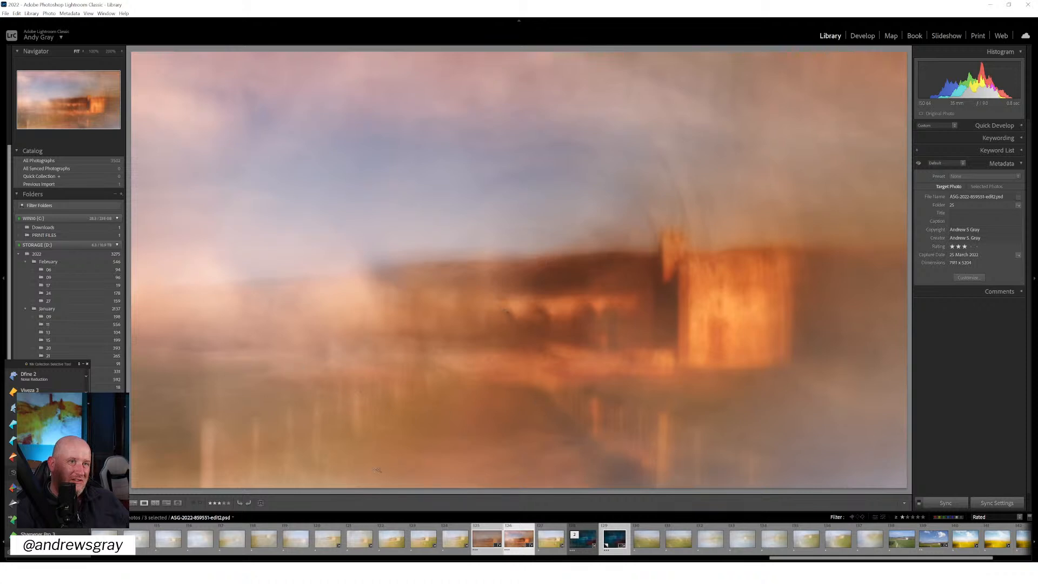
key("Left")
key("Right")
key("Left")
key("Left")
key("Left")
key("Right")
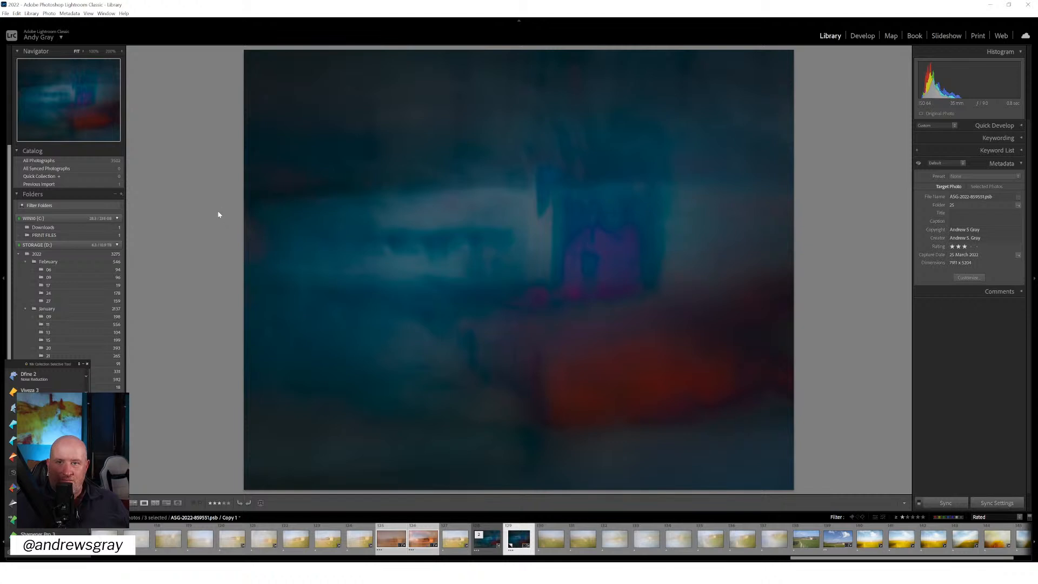
left_click(391, 546)
left_click(426, 544)
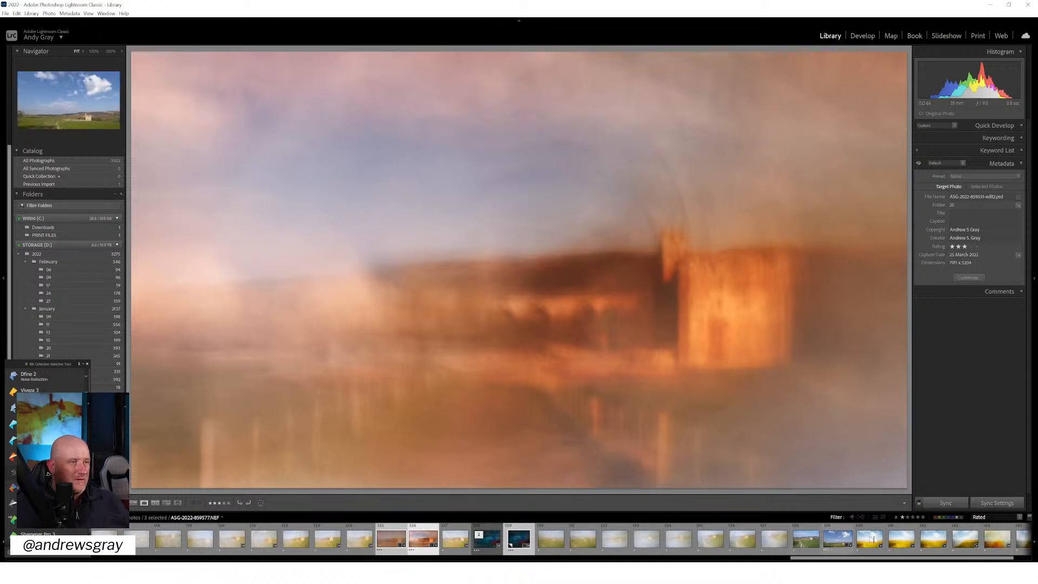
scroll(980, 543, "right", 2)
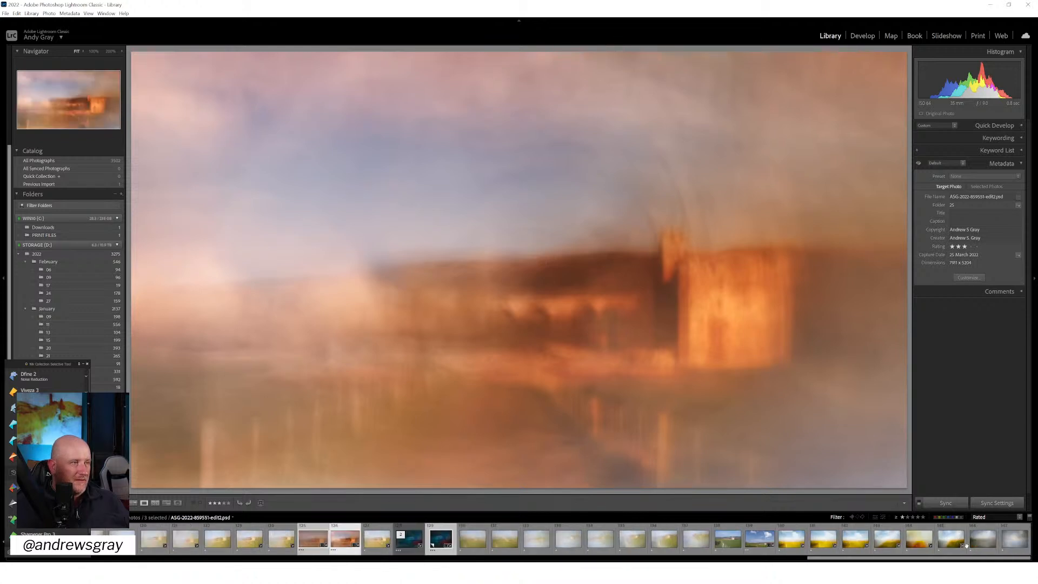
left_click(918, 541)
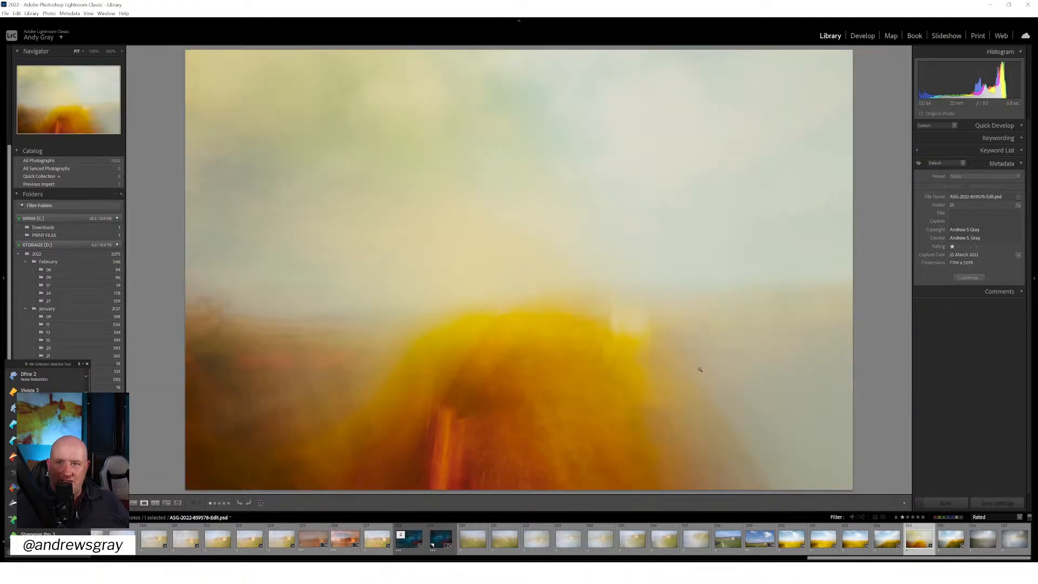
left_click(855, 539)
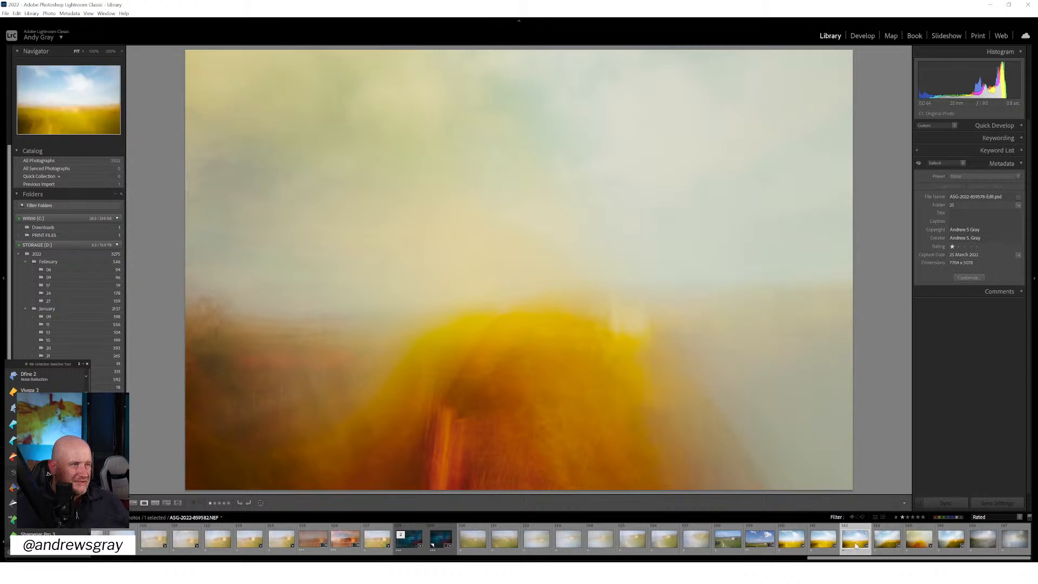
View the straight castle photos ASG-2022-859577.NEF and ASG-2022-859576.NEF, and compare the former with the vivid orange version and the blue virtual copy
left_click(760, 539)
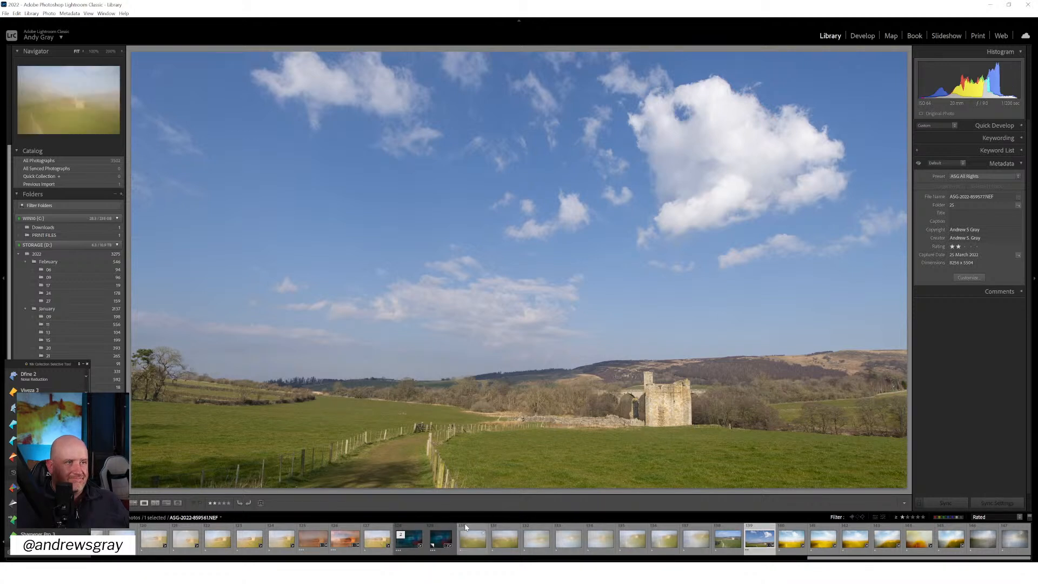
left_click(728, 537)
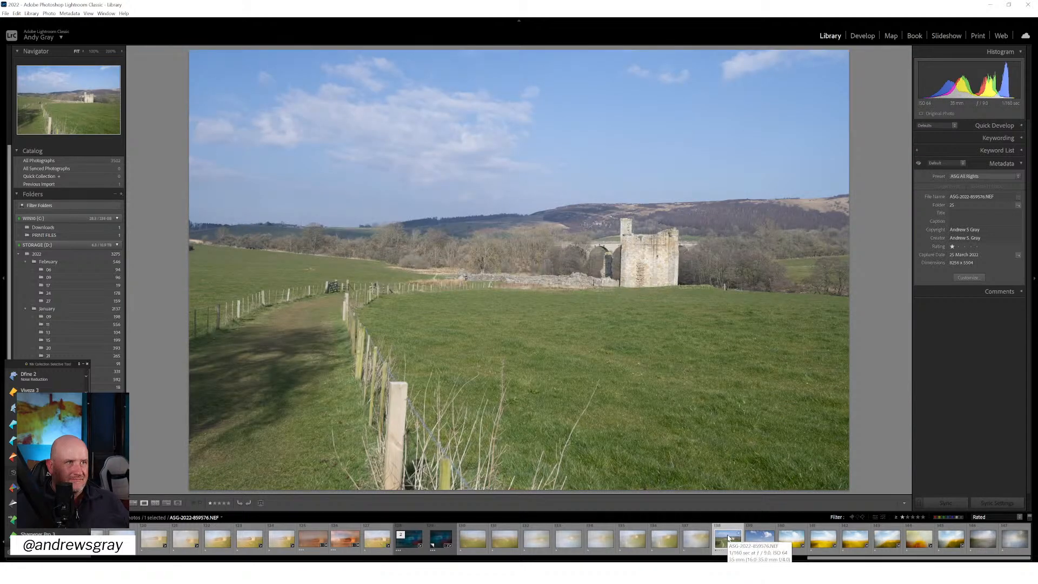
left_click(339, 541)
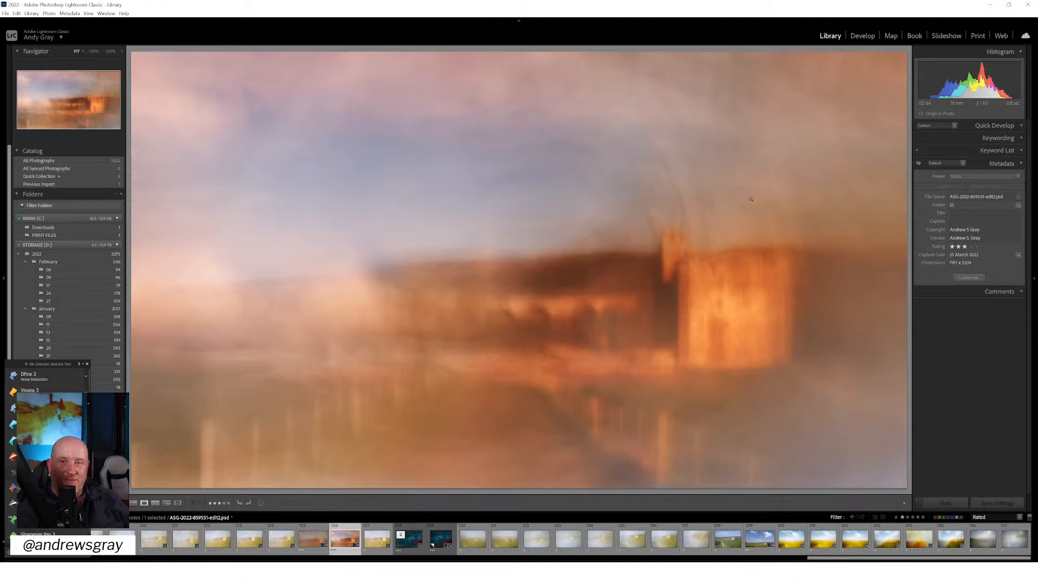
left_click(757, 541)
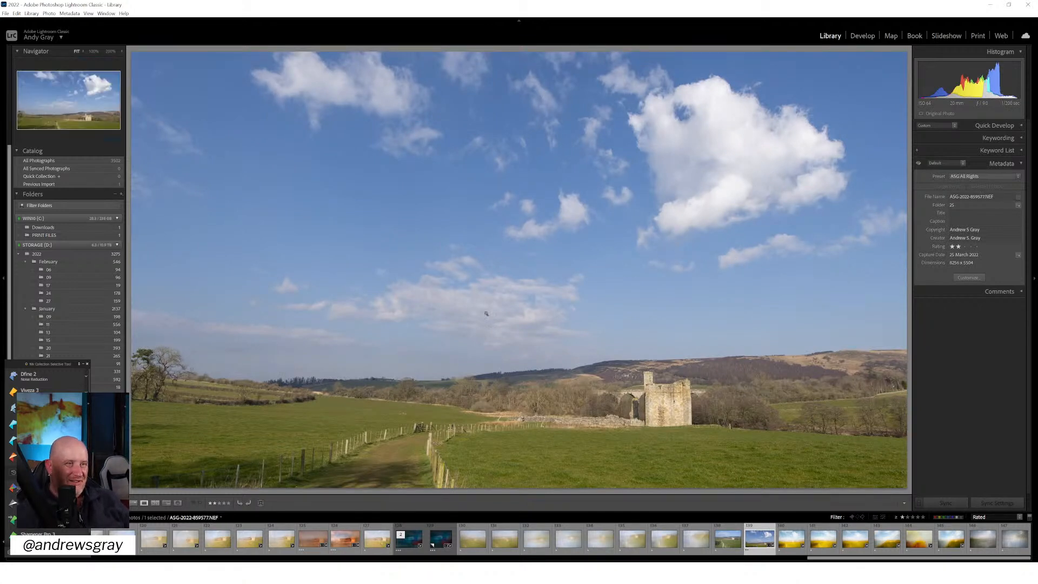
left_click(440, 532)
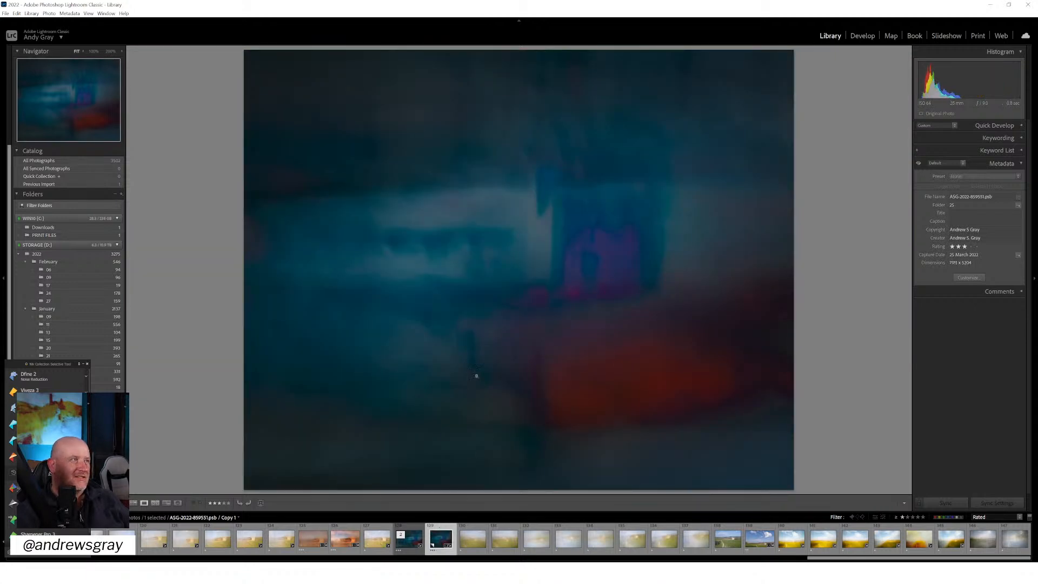